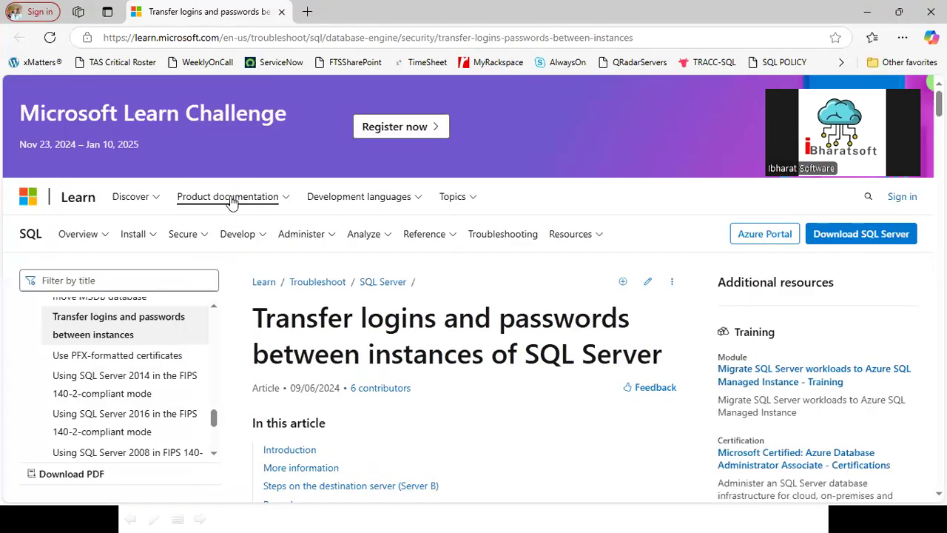
# - Scroll to Method 2, check the sp_hexadecimal and sp_help_revlogin names, and copy the script
pyautogui.scroll(-7, 501, 397)
pyautogui.scroll(-11, 500, 374)
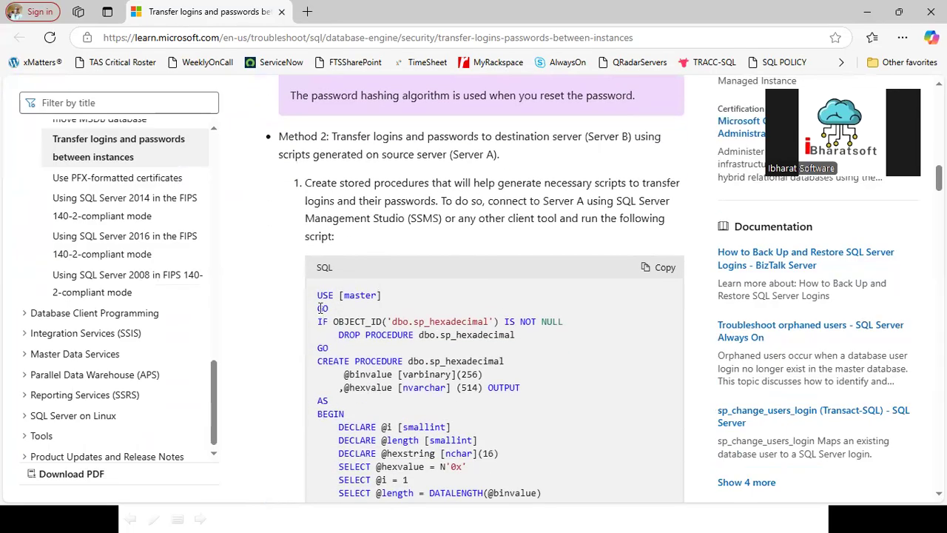
pyautogui.moveTo(416, 336); pyautogui.dragTo(519, 337)
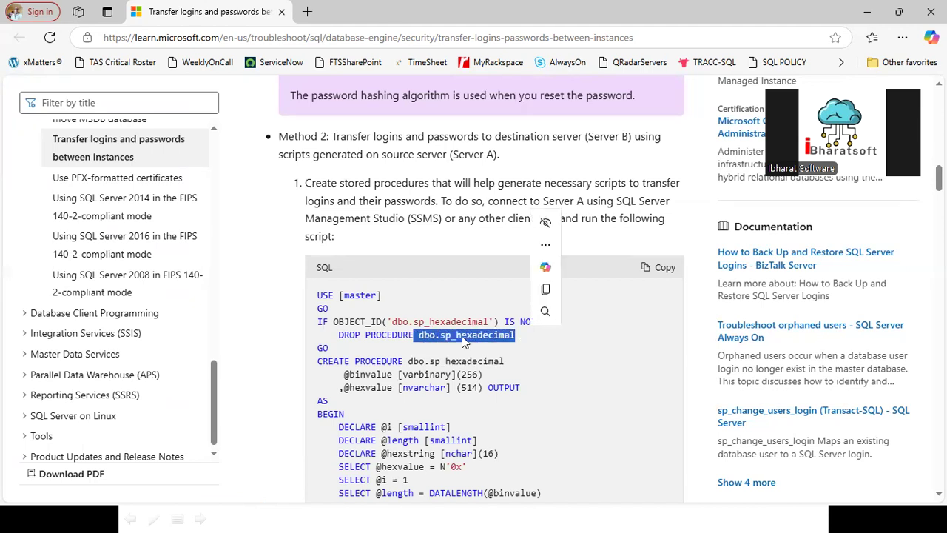
pyautogui.moveTo(413, 323); pyautogui.dragTo(487, 323)
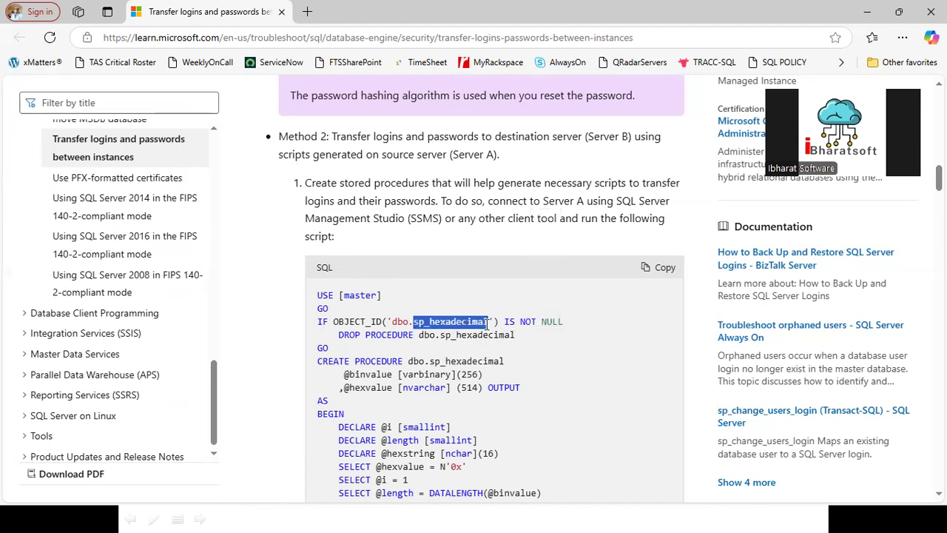
pyautogui.scroll(-5, 474, 376)
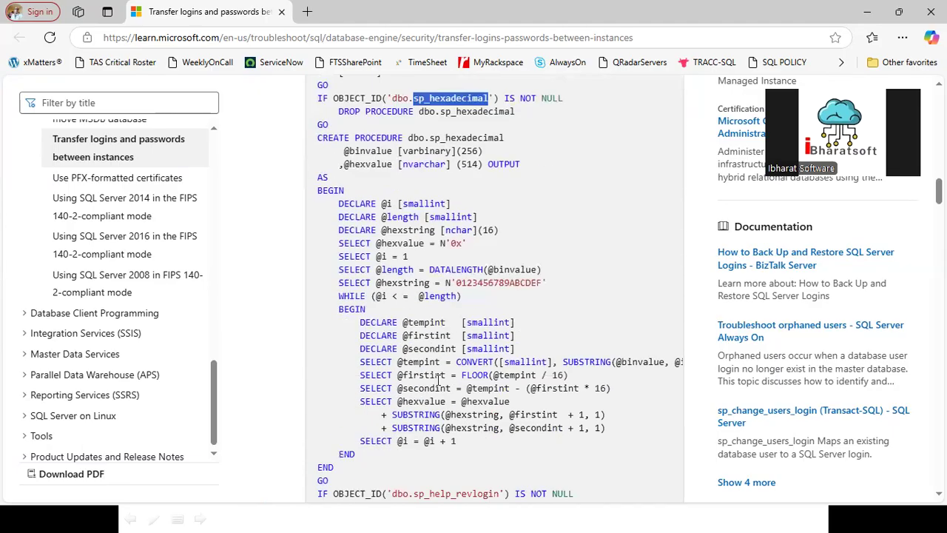
pyautogui.scroll(-1, 474, 376)
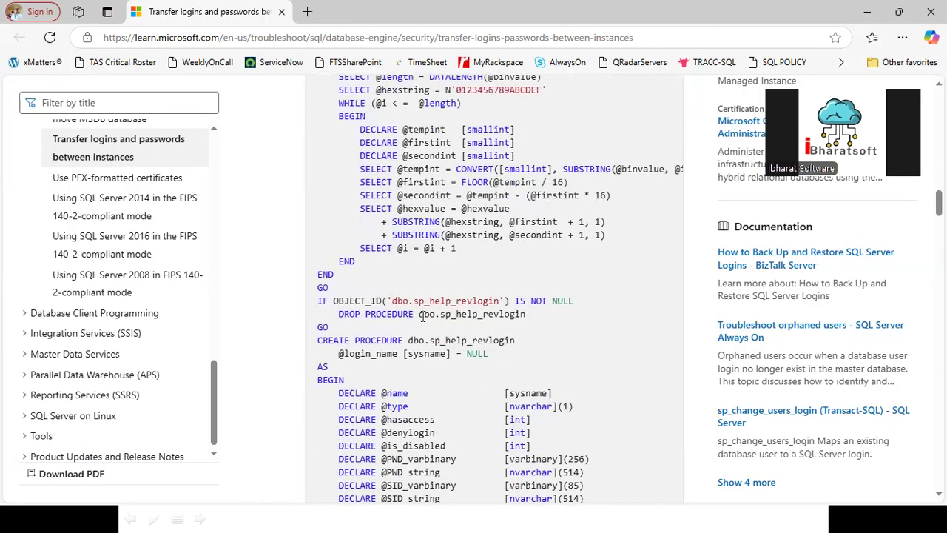
pyautogui.moveTo(542, 319); pyautogui.dragTo(420, 317)
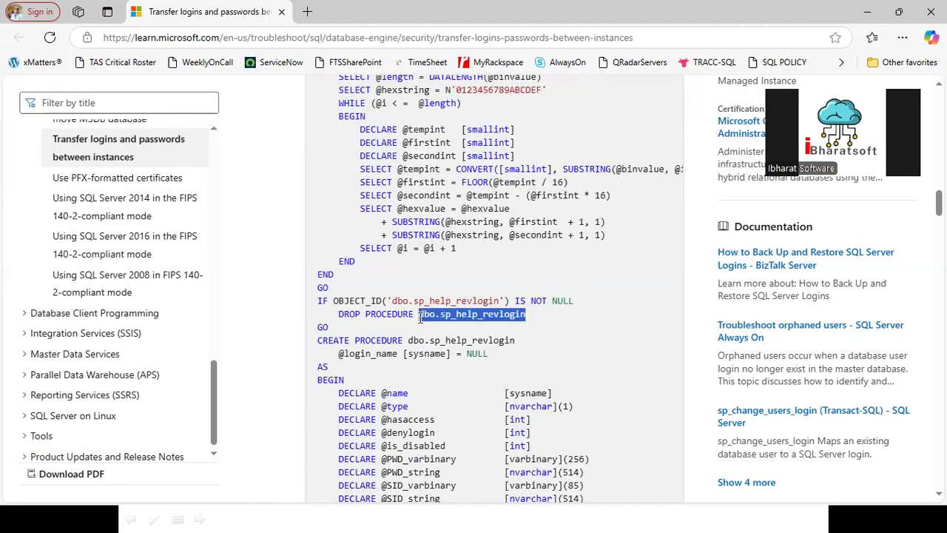
pyautogui.click(432, 323)
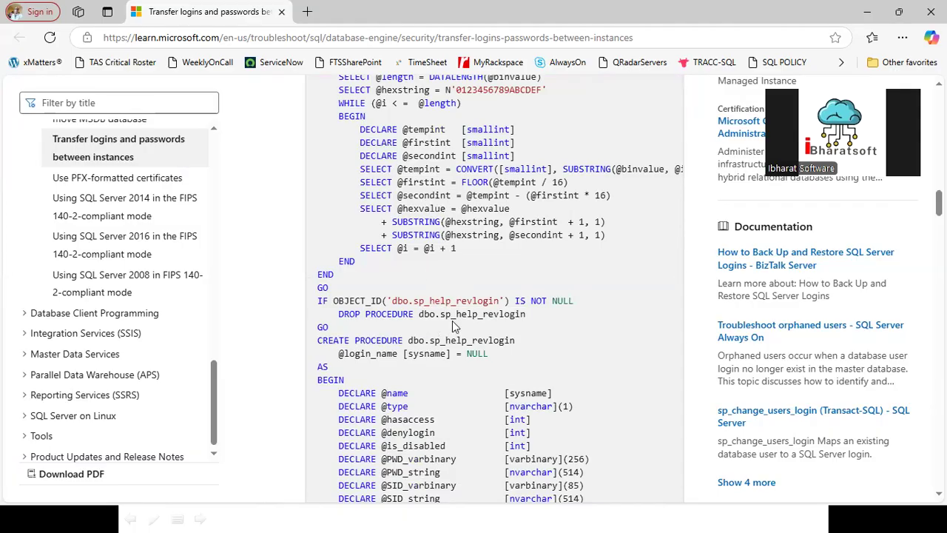
pyautogui.scroll(6, 422, 287)
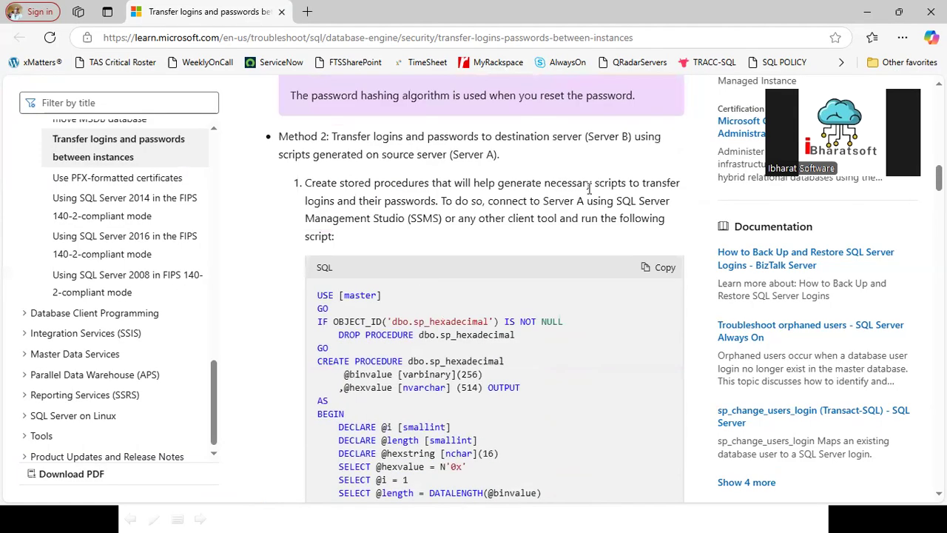
pyautogui.click(665, 266)
# - Back in SSMS, disconnect the default server instance
pyautogui.hotkey('alt', 'Tab')
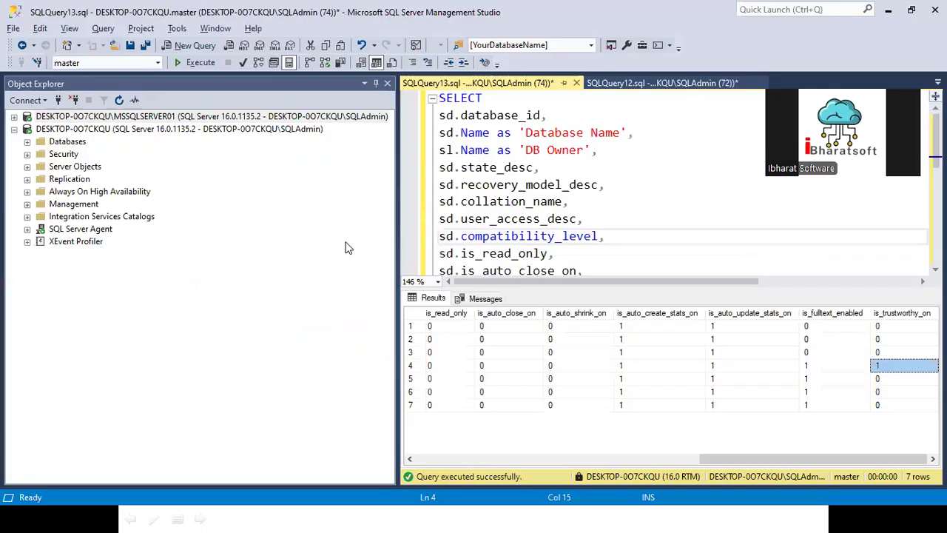
pyautogui.click(512, 158)
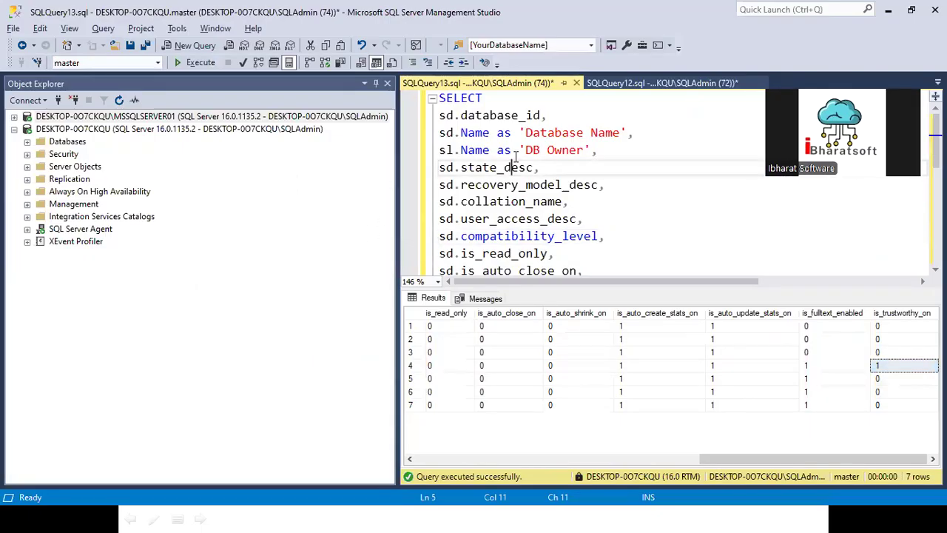
pyautogui.hotkey('ctrl', 'a')
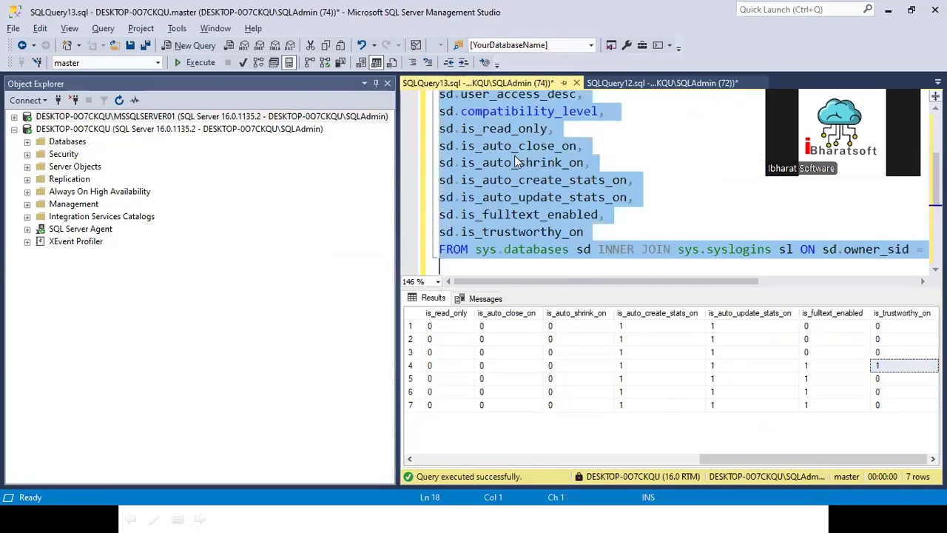
pyautogui.rightClick(126, 131)
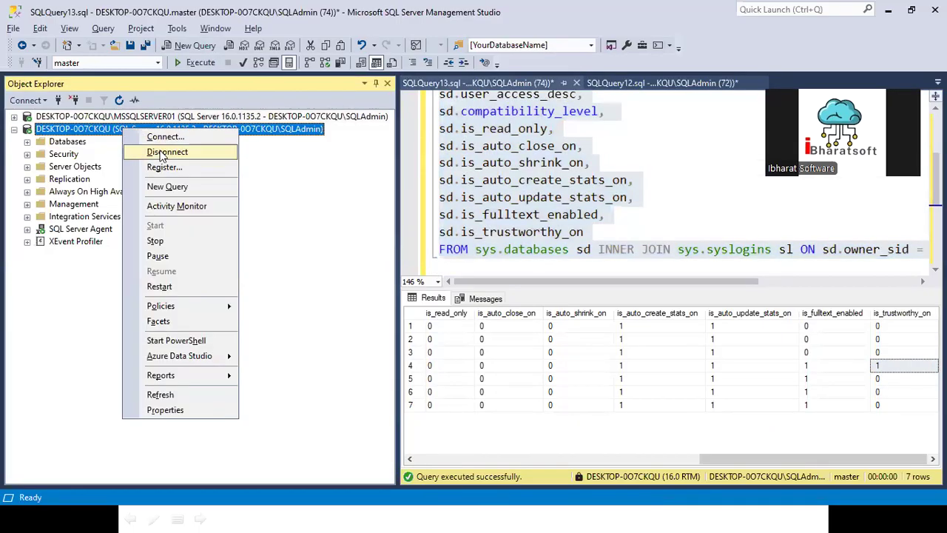
pyautogui.click(152, 150)
# - Expand MSSQLSERVER01's databases and Security > Logins to list its logins
pyautogui.click(13, 117)
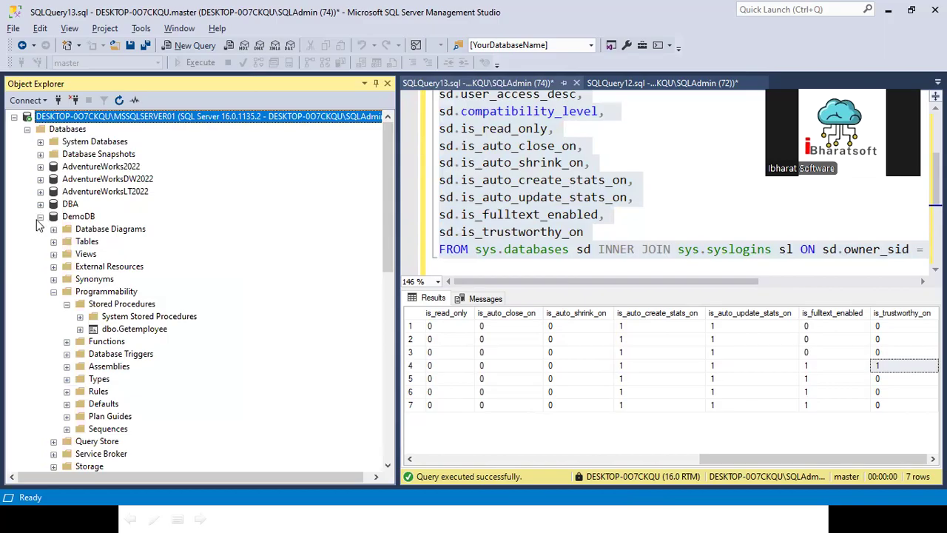
pyautogui.click(40, 217)
pyautogui.click(27, 303)
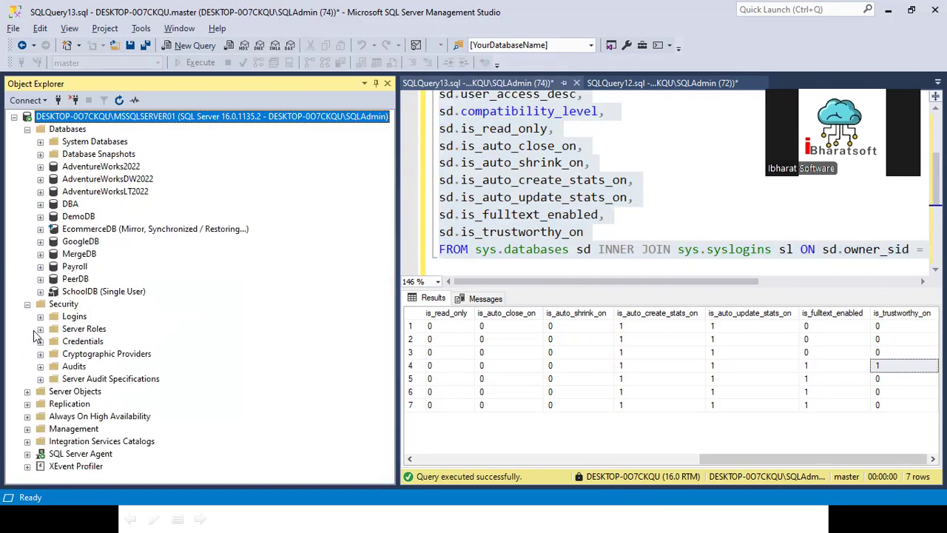
pyautogui.click(40, 317)
pyautogui.scroll(-2, 122, 324)
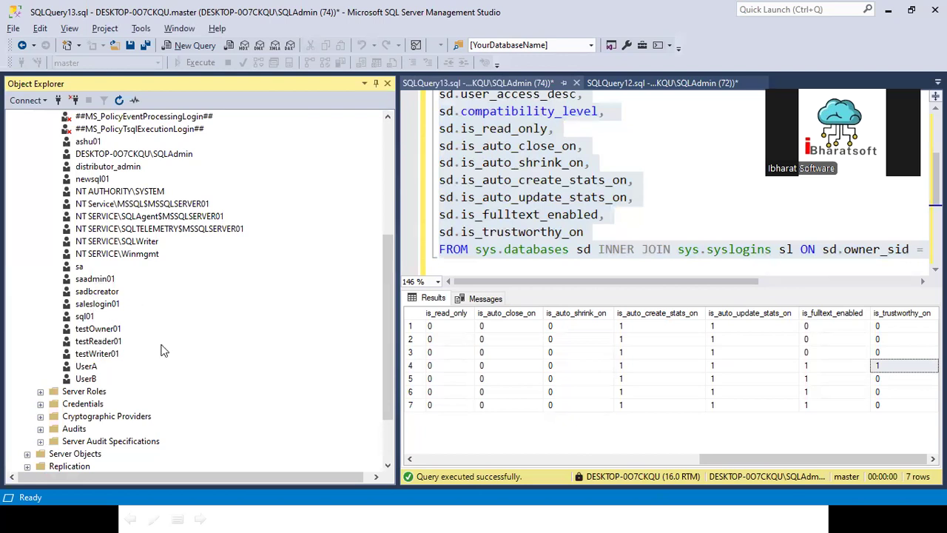
pyautogui.scroll(3, 155, 278)
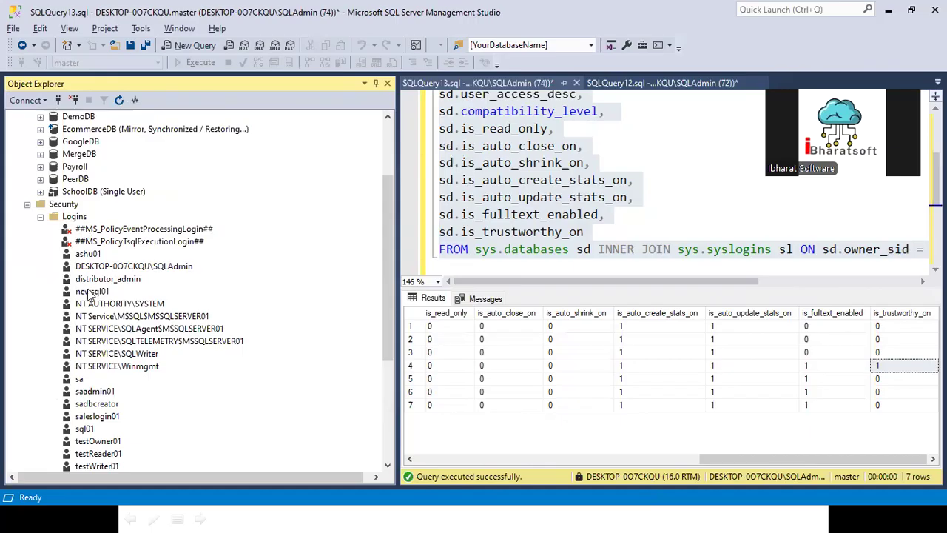
pyautogui.scroll(3, 118, 296)
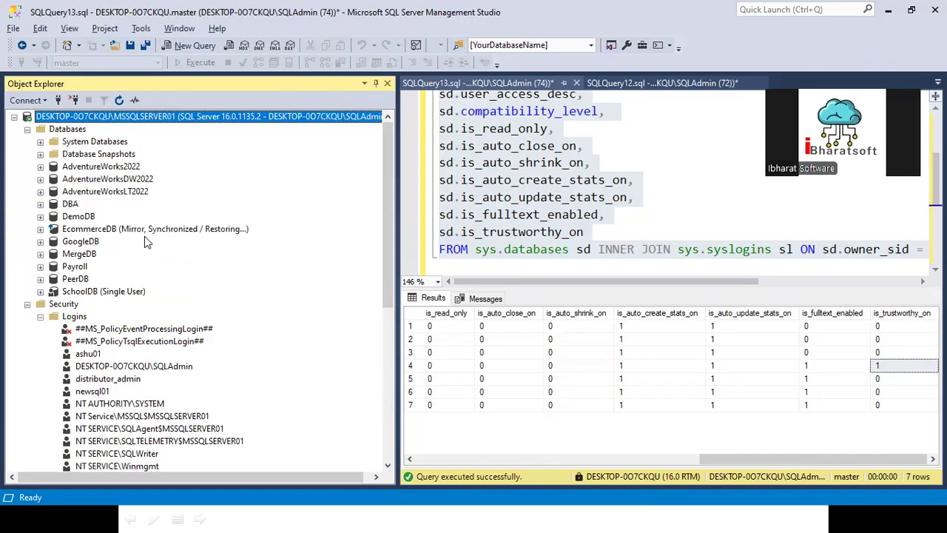
# - Connect Object Explorer to MSSQLSERVER02 and list its Security logins
pyautogui.rightClick(152, 115)
pyautogui.click(376, 133)
pyautogui.click(627, 179)
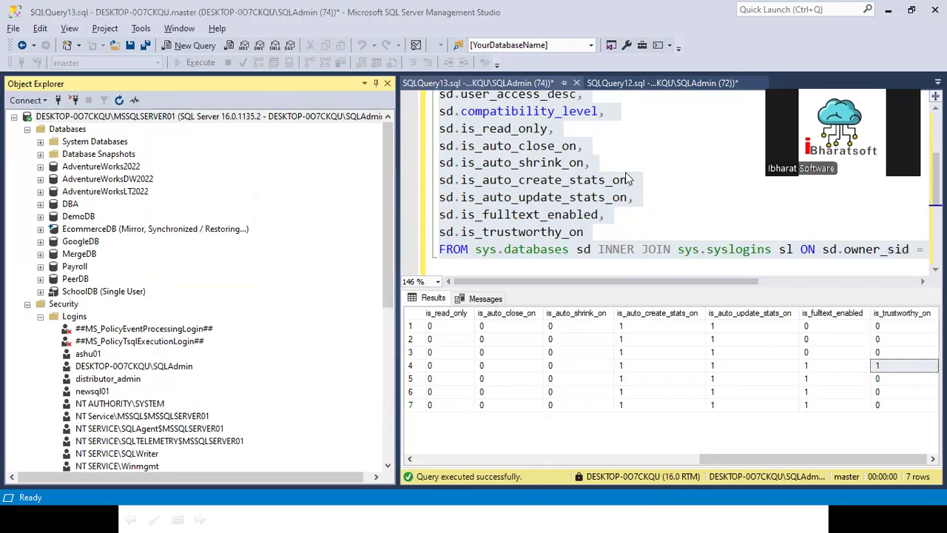
pyautogui.click(612, 211)
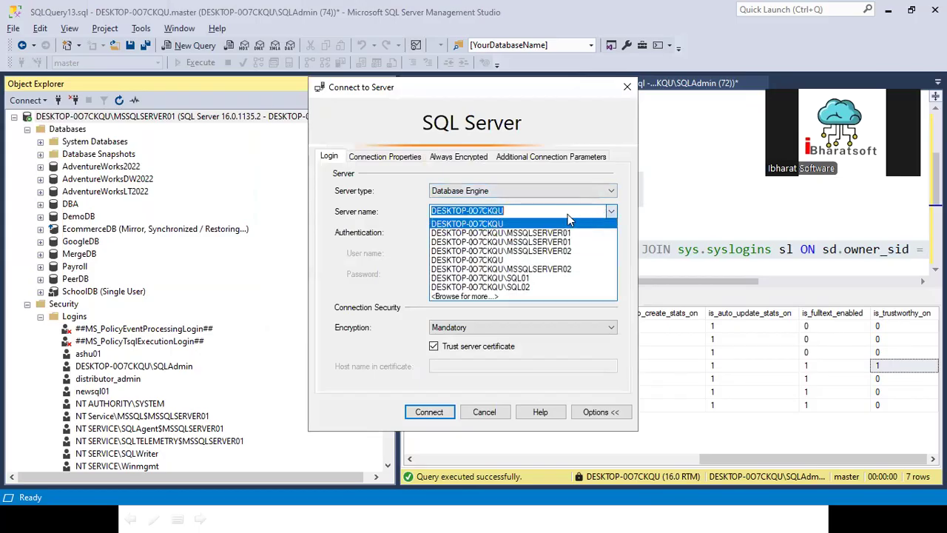
pyautogui.click(543, 251)
pyautogui.click(429, 412)
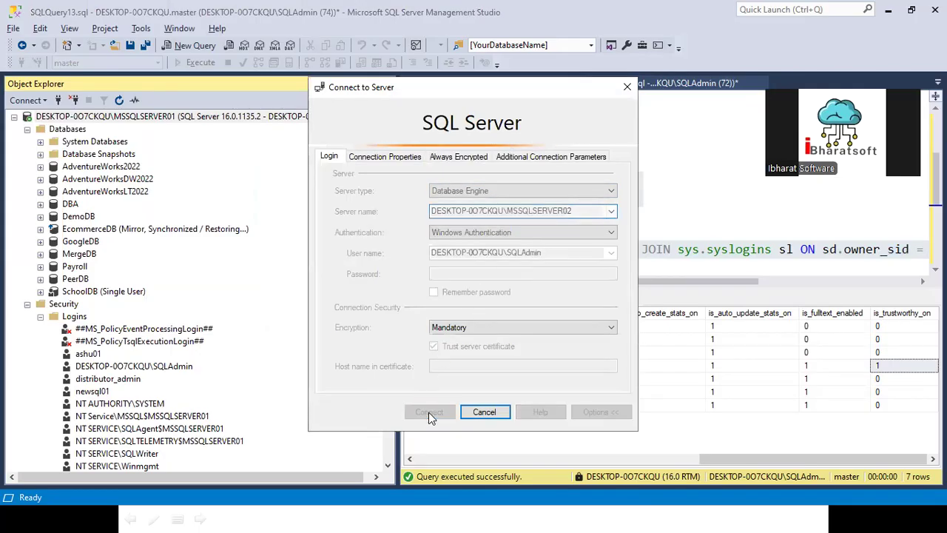
pyautogui.click(27, 367)
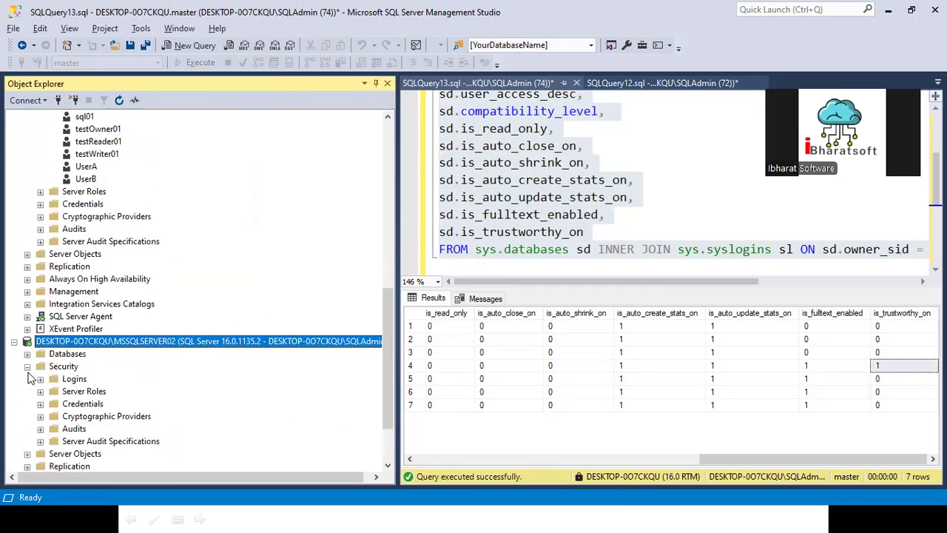
pyautogui.click(40, 379)
pyautogui.scroll(-4, 82, 366)
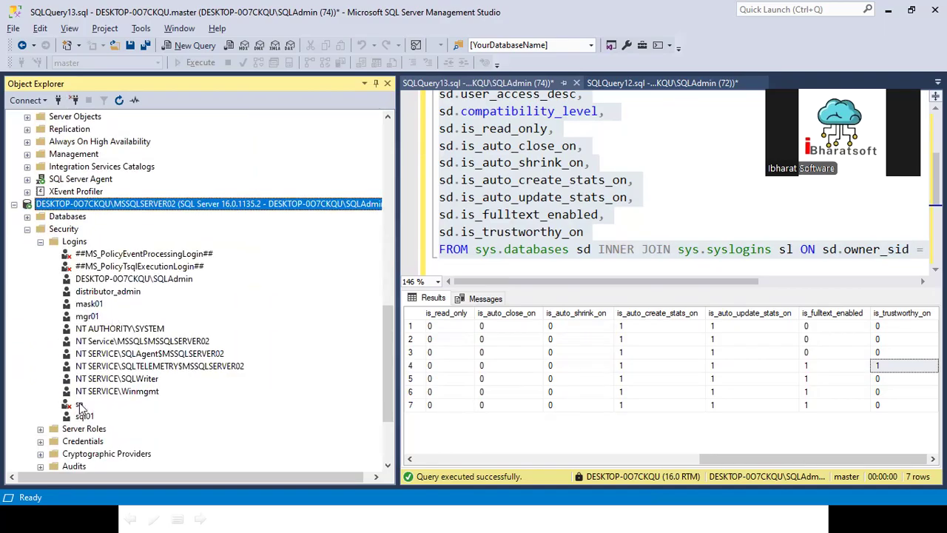
# - Delete the mask01 and mgr01 logins on MSSQLSERVER02, accepting the database-users warnings
pyautogui.rightClick(86, 417)
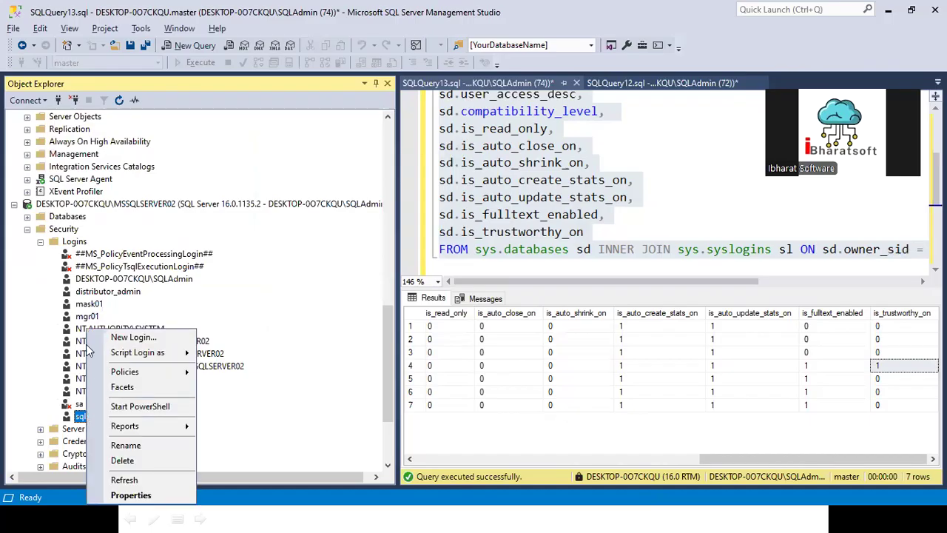
pyautogui.rightClick(96, 306)
pyautogui.click(132, 440)
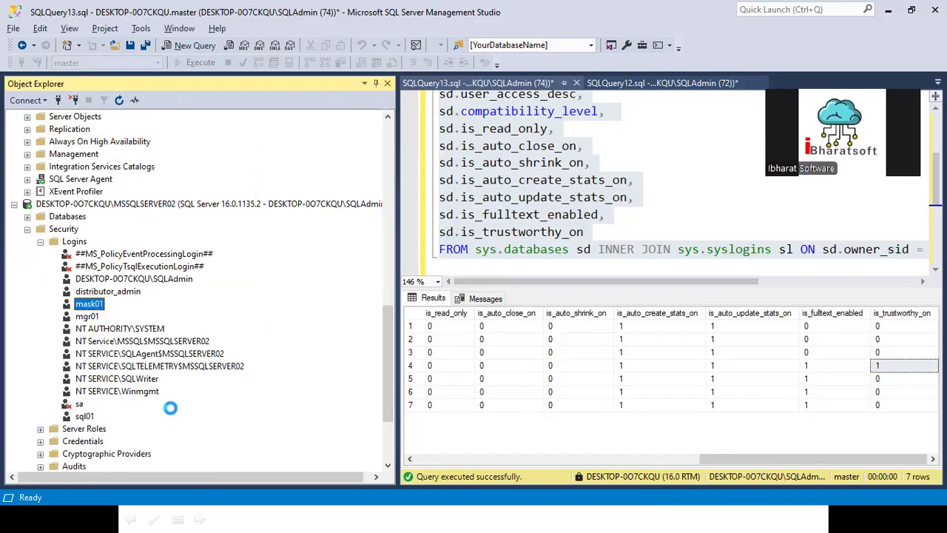
pyautogui.click(627, 465)
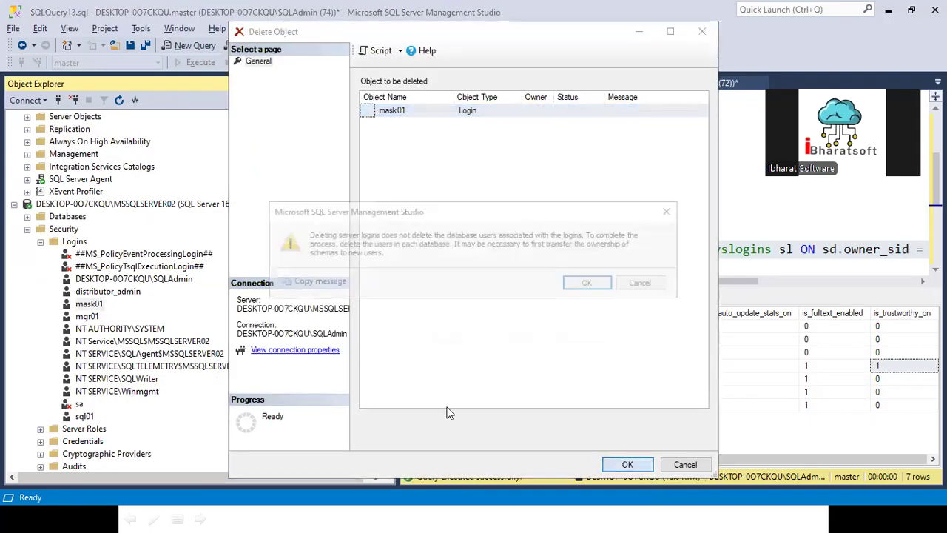
pyautogui.click(594, 281)
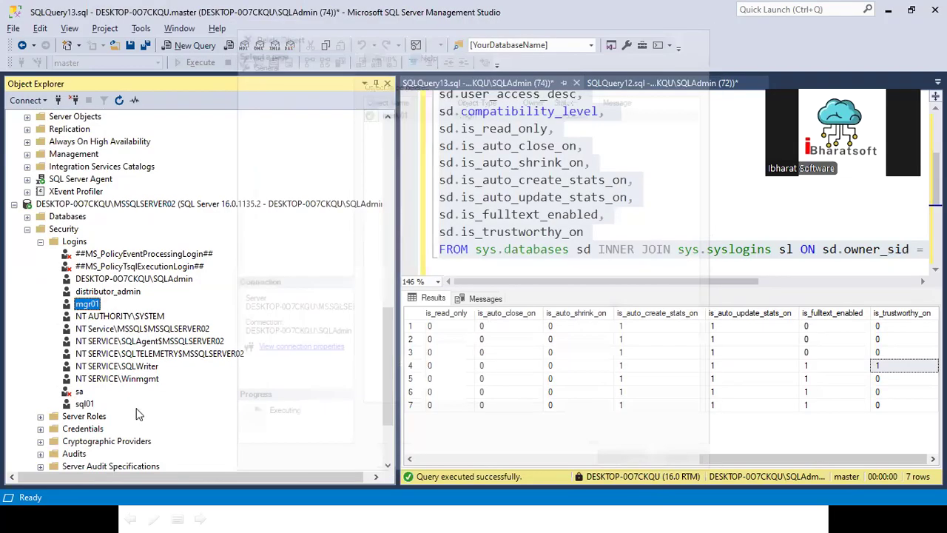
pyautogui.rightClick(88, 305)
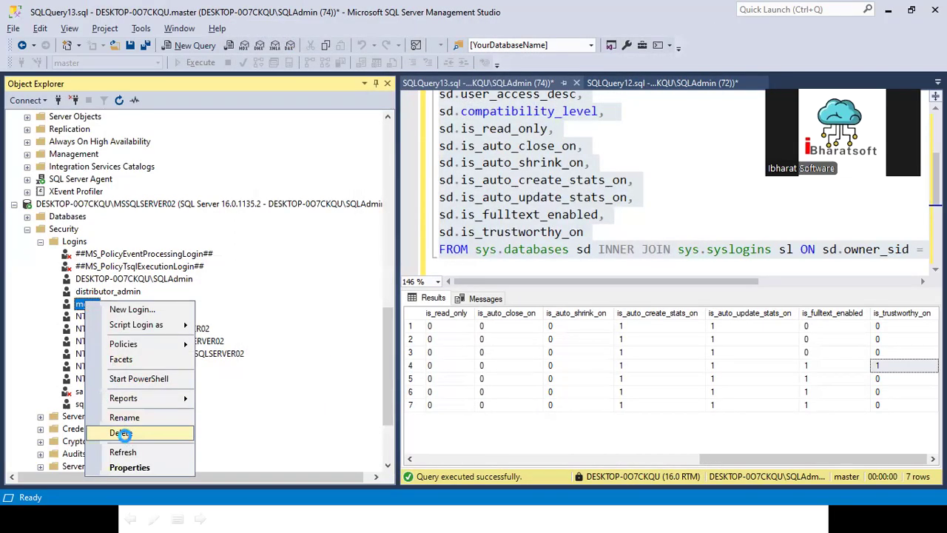
pyautogui.click(123, 433)
pyautogui.click(627, 465)
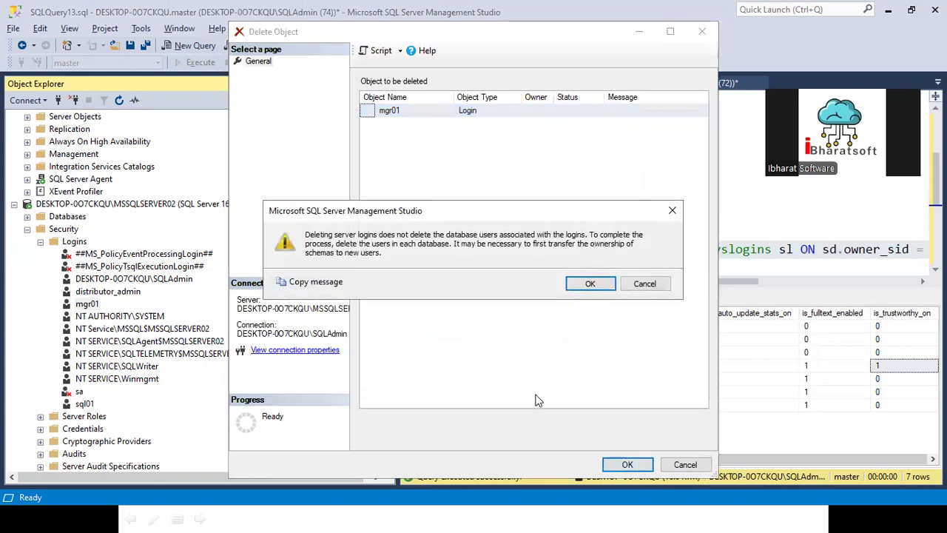
pyautogui.click(596, 282)
# - Delete the sql01 login, confirming past the database-users warning
pyautogui.rightClick(82, 391)
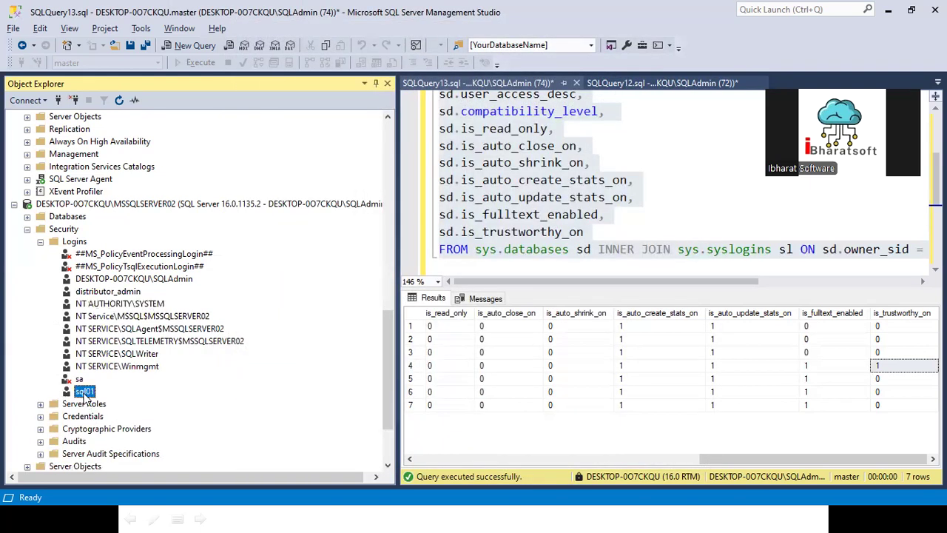
pyautogui.click(122, 461)
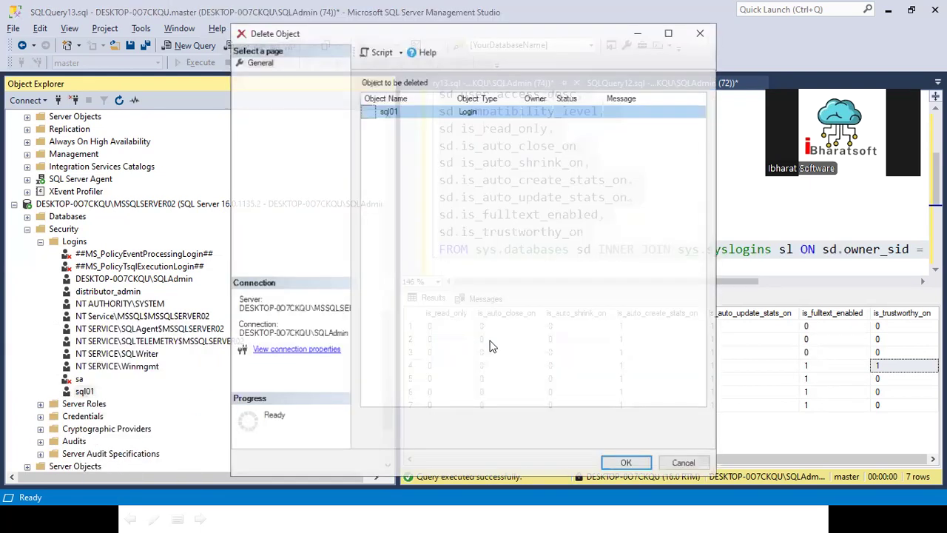
pyautogui.click(627, 465)
pyautogui.click(589, 283)
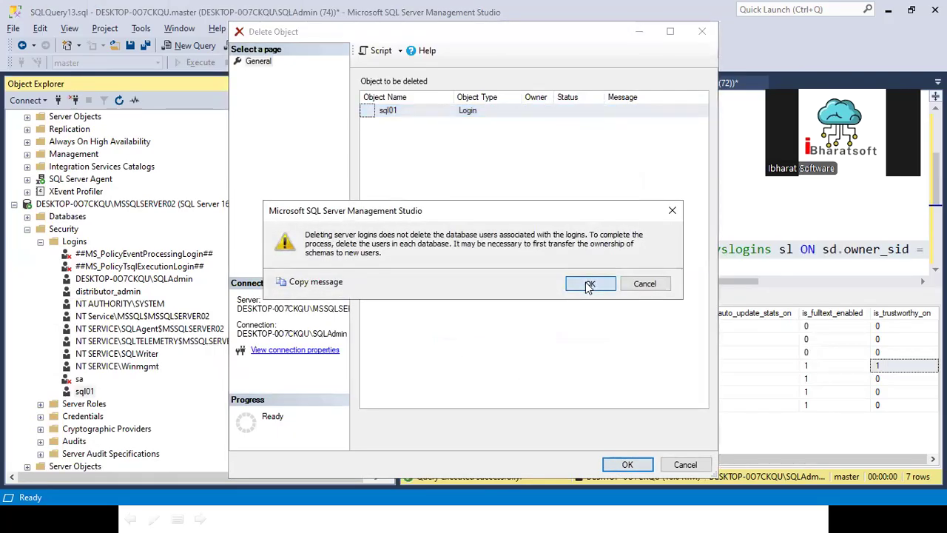
pyautogui.scroll(12, 186, 197)
pyautogui.scroll(2, 186, 198)
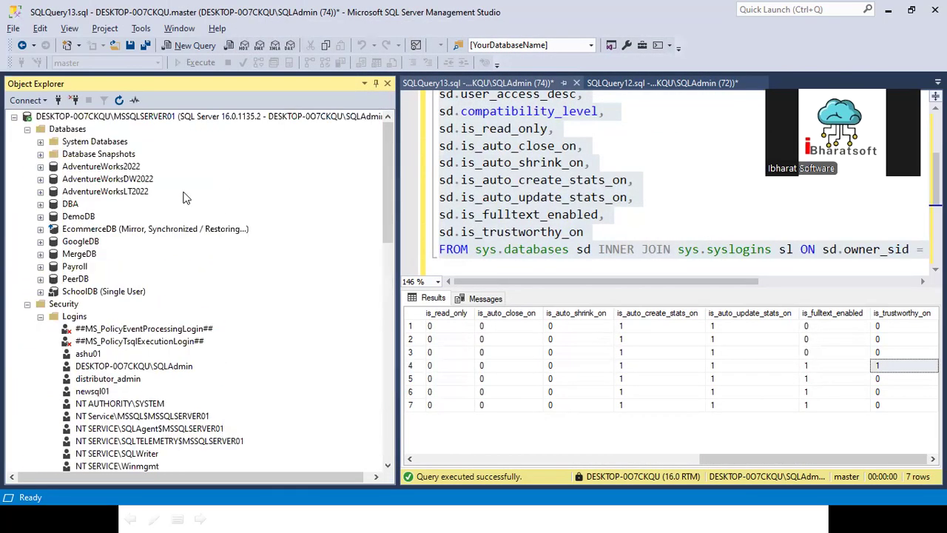
# - Paste the script into a new MSSQLSERVER01 query and run only the sp_hexadecimal section
pyautogui.click(157, 118)
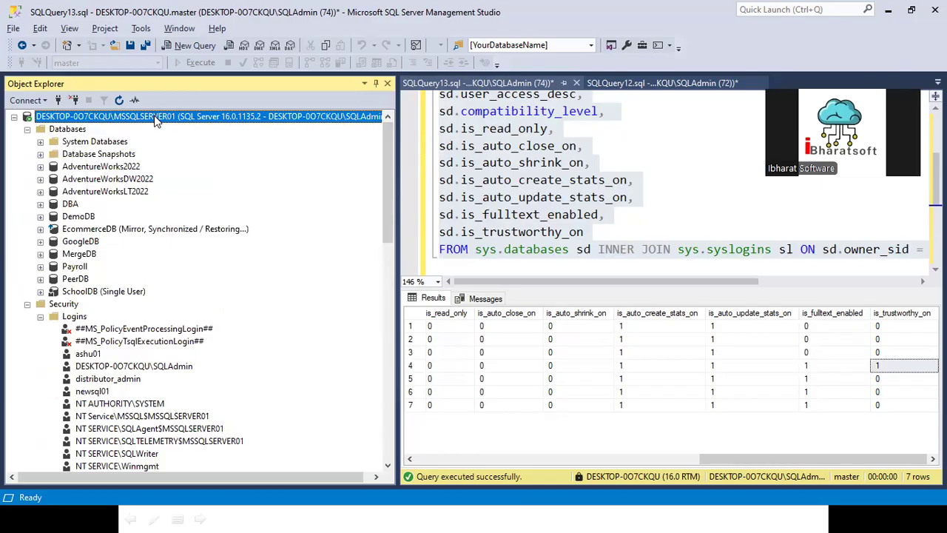
pyautogui.click(191, 45)
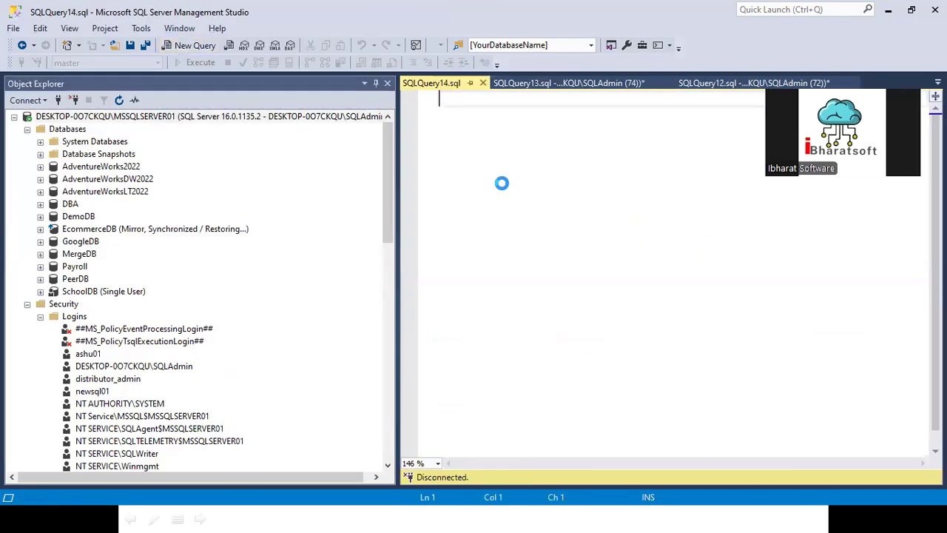
pyautogui.hotkey('ctrl', 'v')
pyautogui.hotkey('ctrl', 'Home')
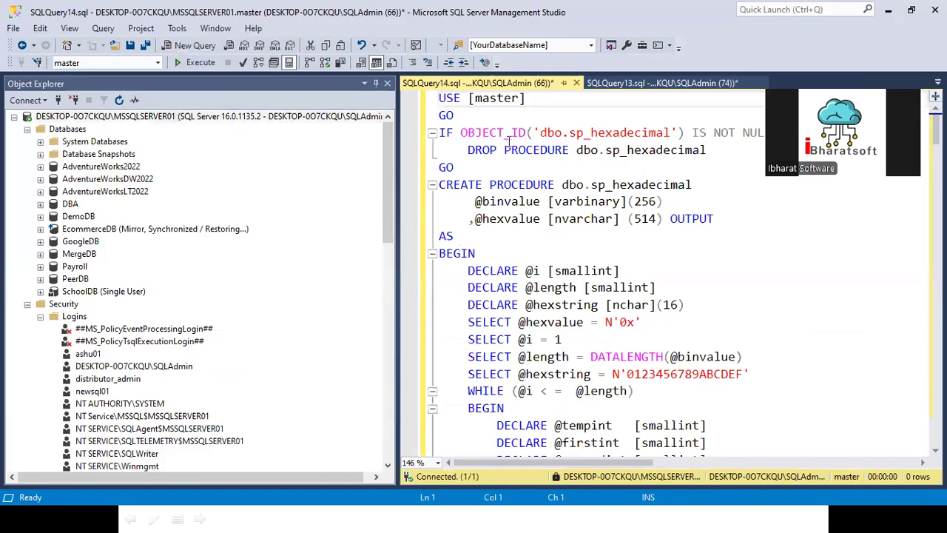
pyautogui.hotkey('shift', 'Down')
pyautogui.hotkey('shift', 'Down')
pyautogui.hotkey('shift', 'Down')
pyautogui.hotkey('shift', 'Down')
pyautogui.hotkey('shift', 'Down')
pyautogui.hotkey('shift', 'Down')
pyautogui.hotkey('shift', 'Down')
pyautogui.hotkey('shift', 'Down')
pyautogui.hotkey('shift', 'Down')
pyautogui.hotkey('shift', 'Down')
pyautogui.hotkey('shift', 'Down')
pyautogui.hotkey('shift', 'Down')
pyautogui.hotkey('shift', 'Down')
pyautogui.hotkey('shift', 'Down')
pyautogui.hotkey('shift', 'Down')
pyautogui.hotkey('shift', 'Down')
pyautogui.hotkey('shift', 'Down')
pyautogui.hotkey('shift', 'Down')
pyautogui.hotkey('shift', 'Down')
pyautogui.hotkey('shift', 'Down')
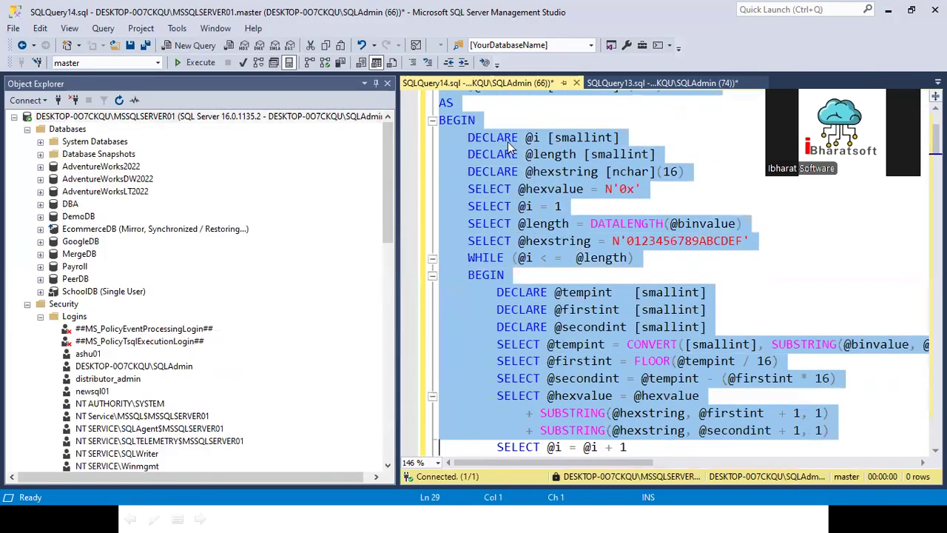
pyautogui.hotkey('shift', 'Down')
pyautogui.hotkey('shift', 'Down')
pyautogui.hotkey('shift', 'Down')
pyautogui.hotkey('shift', 'Down')
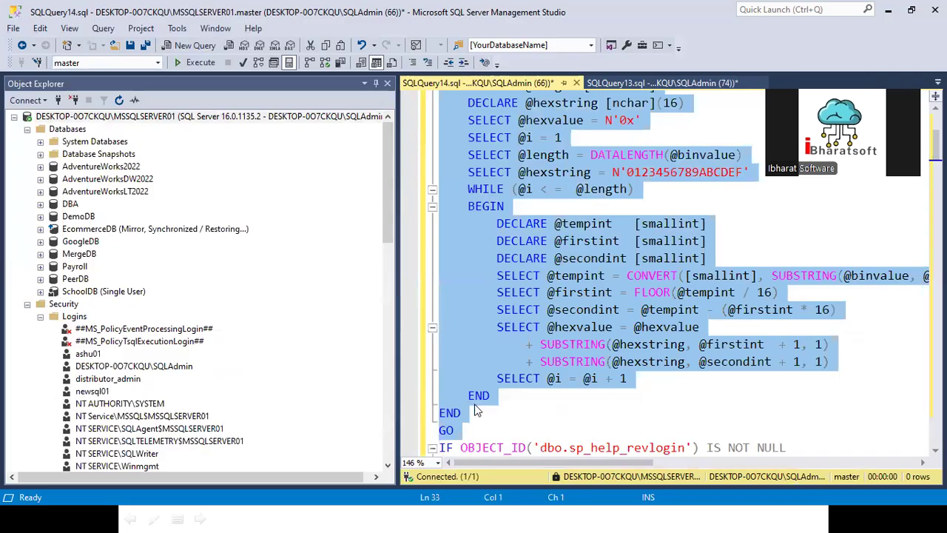
pyautogui.press('F5')
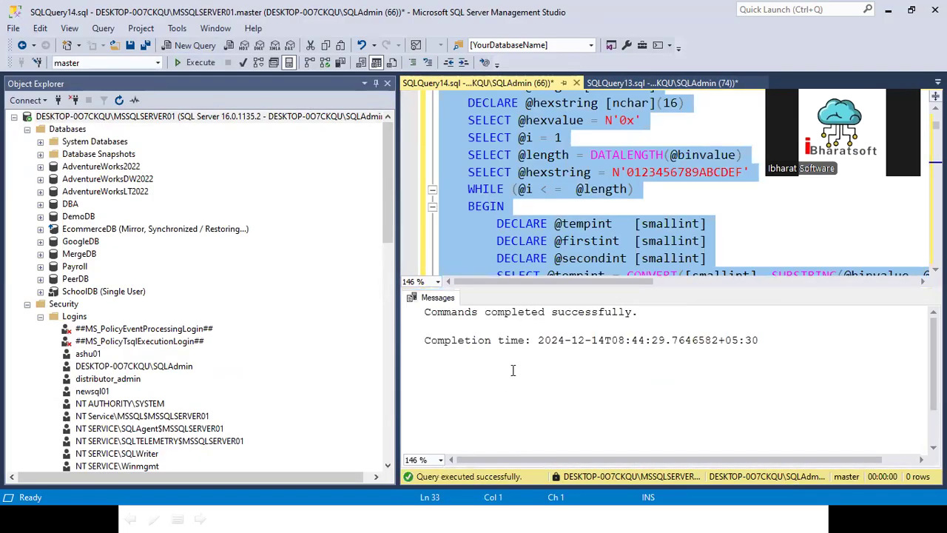
# - Hide the results pane and locate the sp_help_revlogin procedure name in the script
pyautogui.hotkey('ctrl', 'r')
pyautogui.scroll(-1, 516, 423)
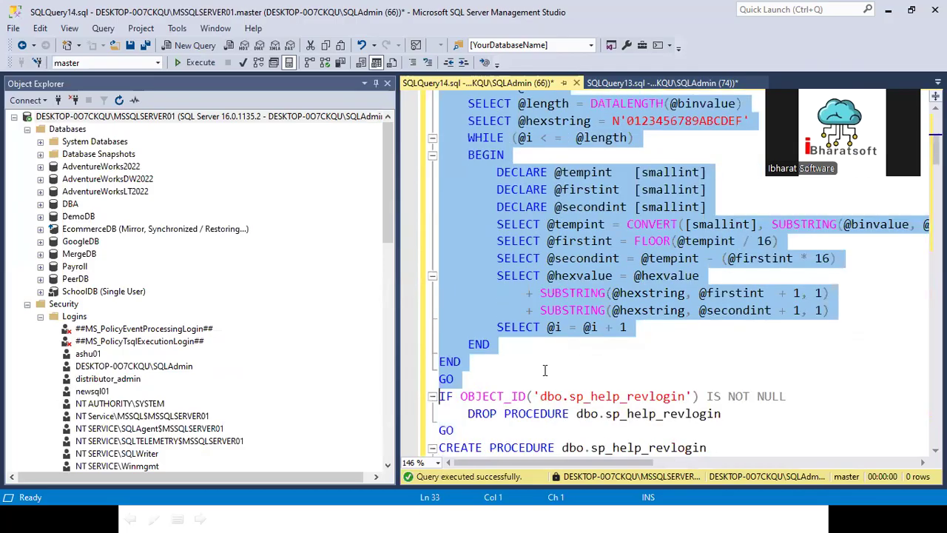
pyautogui.scroll(1, 603, 310)
pyautogui.scroll(5, 603, 308)
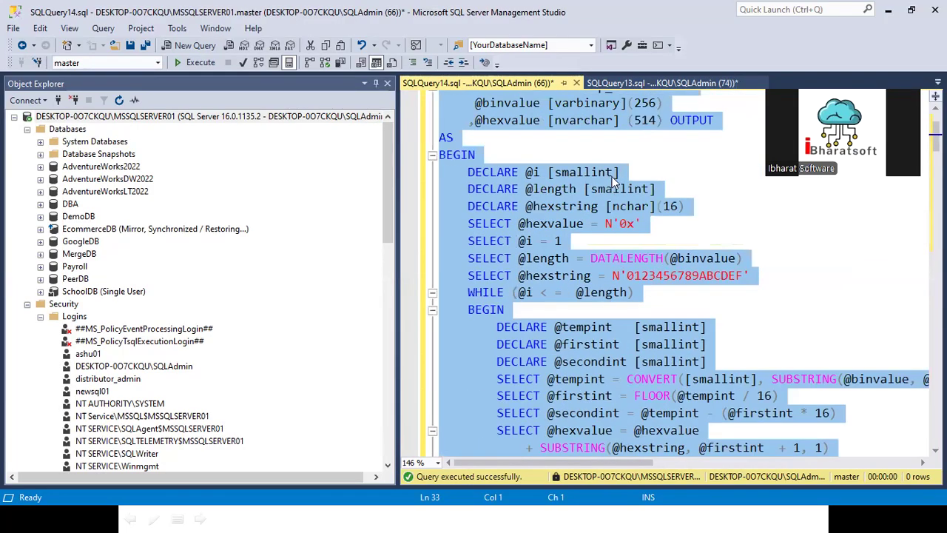
pyautogui.scroll(-8, 621, 283)
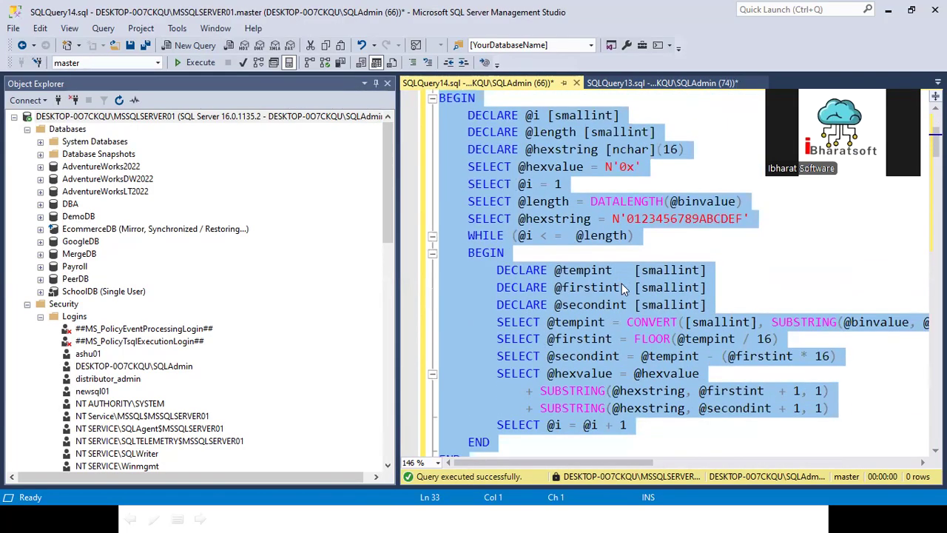
pyautogui.doubleClick(609, 287)
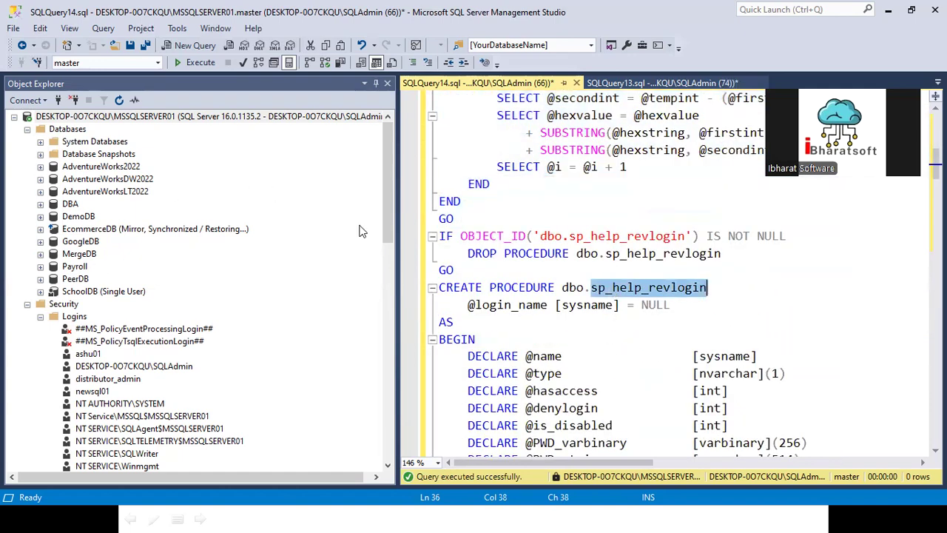
pyautogui.scroll(8, 471, 248)
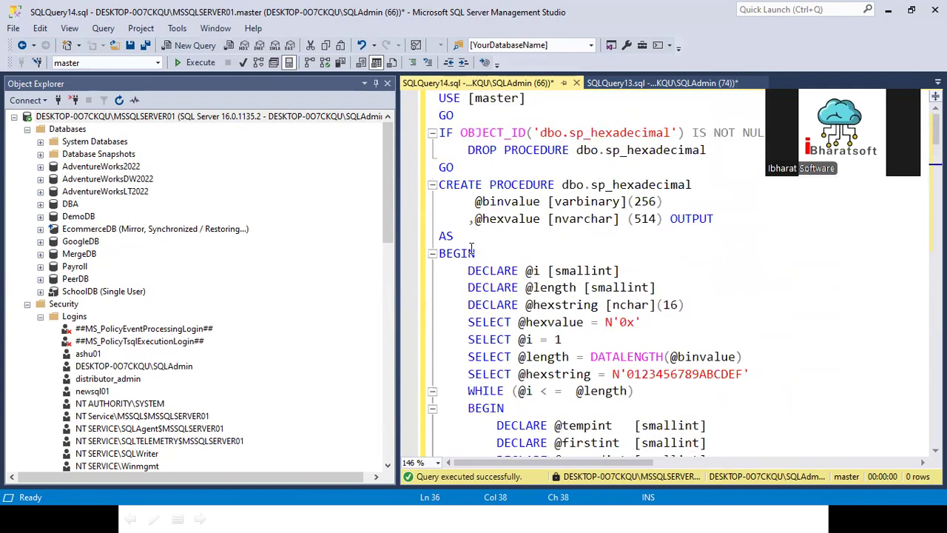
# - Expand System Databases > master > Programmability > Stored Procedures to check for dbo.sp_hexadecimal
pyautogui.click(40, 141)
pyautogui.click(53, 166)
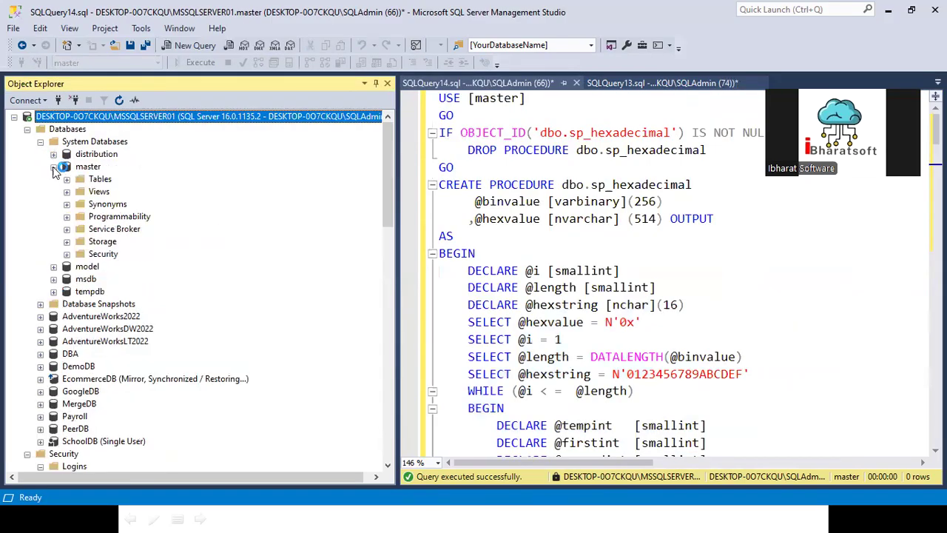
pyautogui.rightClick(93, 180)
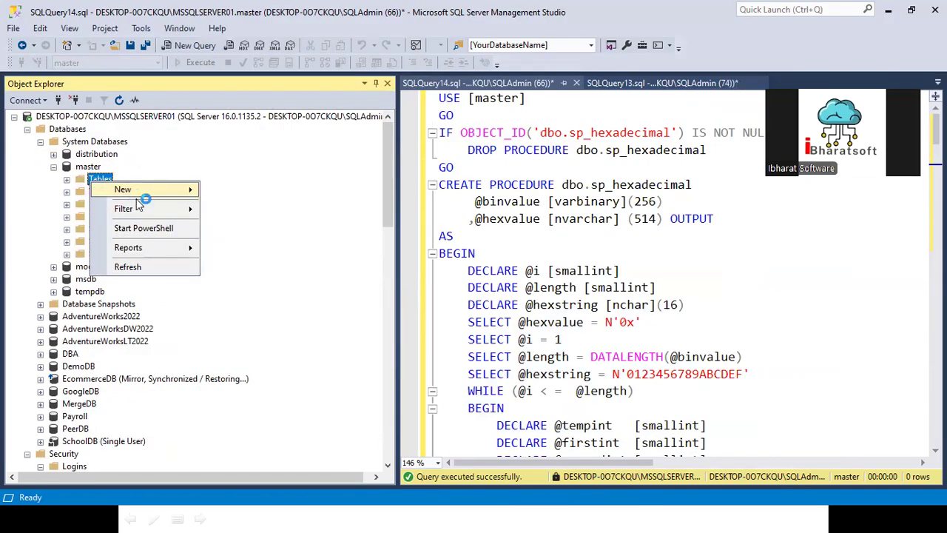
pyautogui.click(42, 205)
pyautogui.click(67, 216)
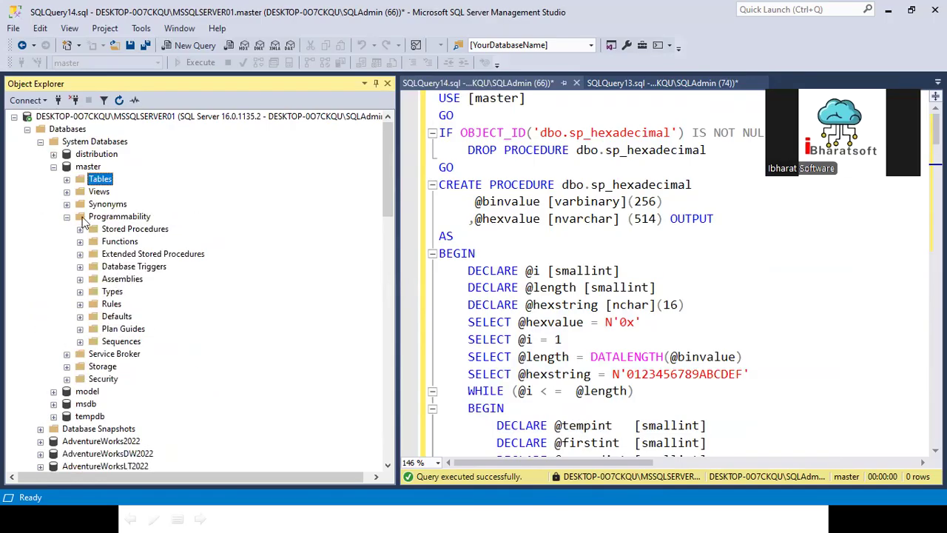
pyautogui.rightClick(152, 231)
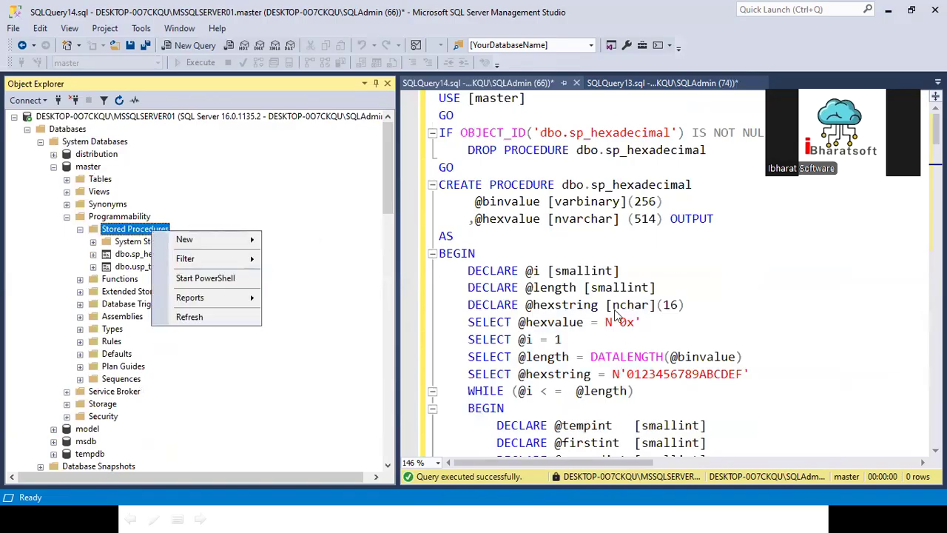
pyautogui.click(557, 307)
pyautogui.scroll(-5, 557, 318)
pyautogui.scroll(-2, 559, 320)
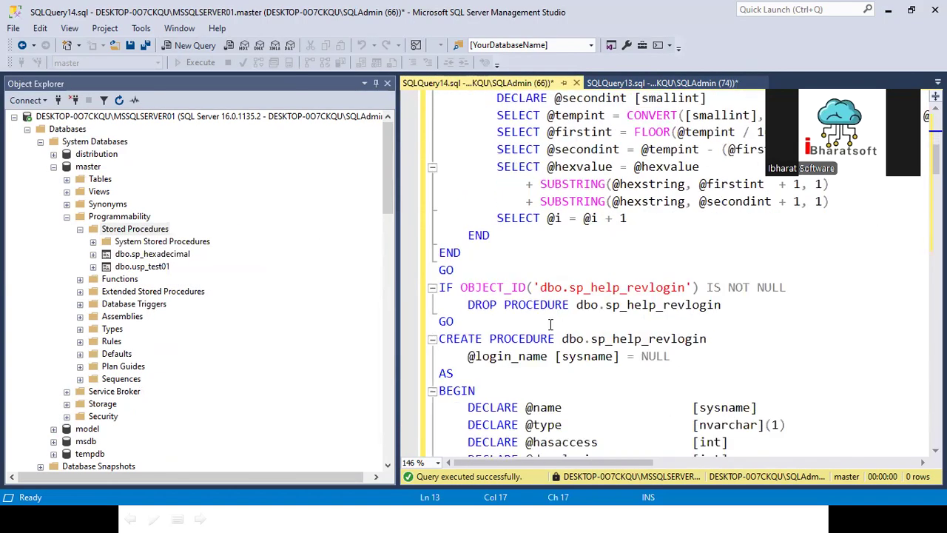
pyautogui.click(498, 289)
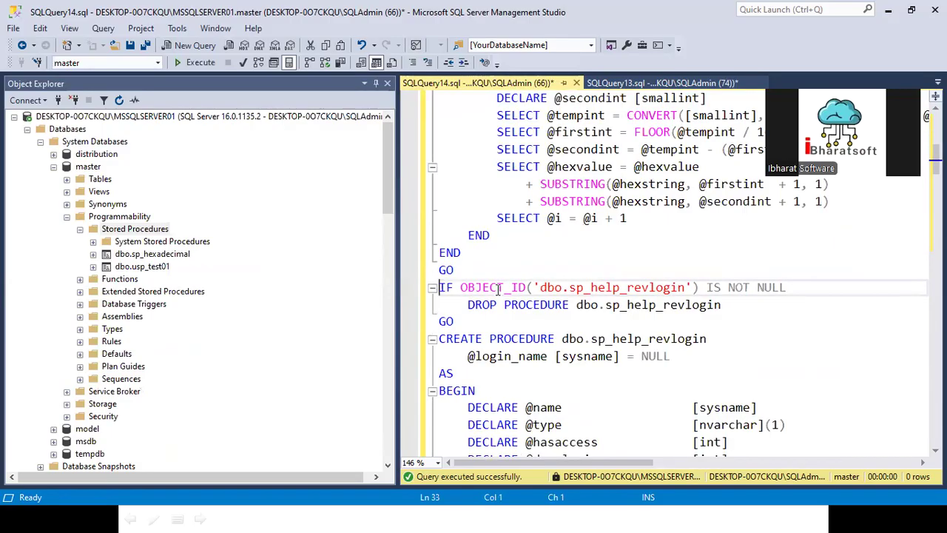
# - Select the sp_help_revlogin section through its final END and run it
pyautogui.hotkey('shift', 'Down')
pyautogui.hotkey('shift', 'Down')
pyautogui.hotkey('shift', 'Down')
pyautogui.hotkey('shift', 'Down')
pyautogui.hotkey('shift', 'Down')
pyautogui.hotkey('shift', 'Down')
pyautogui.hotkey('shift', 'Down')
pyautogui.hotkey('shift', 'Down')
pyautogui.hotkey('shift', 'Down')
pyautogui.hotkey('shift', 'Down')
pyautogui.hotkey('shift', 'Down')
pyautogui.hotkey('shift', 'Down')
pyautogui.hotkey('shift', 'Down')
pyautogui.hotkey('shift', 'Down')
pyautogui.hotkey('shift', 'Down')
pyautogui.hotkey('shift', 'Down')
pyautogui.hotkey('shift', 'Down')
pyautogui.hotkey('shift', 'Down')
pyautogui.hotkey('shift', 'Down')
pyautogui.hotkey('shift', 'Down')
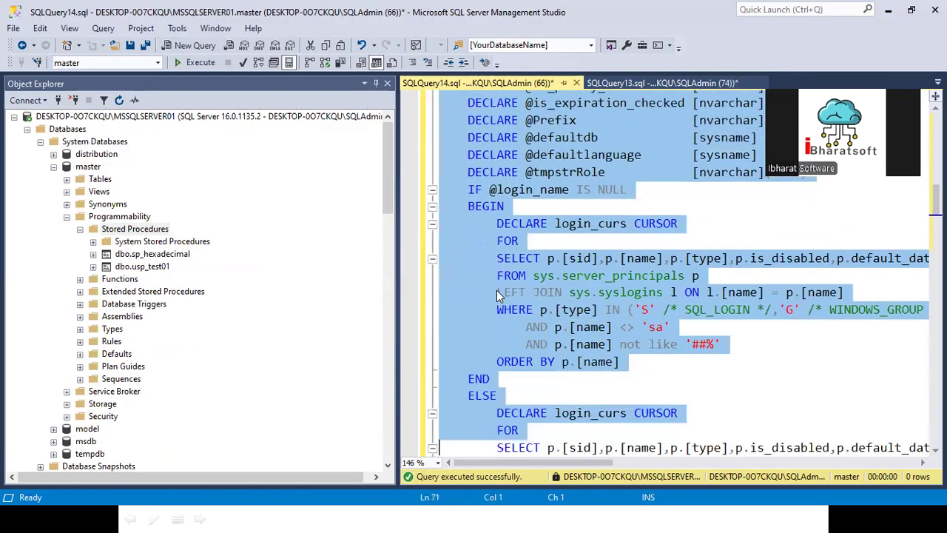
pyautogui.hotkey('shift', 'Down')
pyautogui.hotkey('shift', 'Down')
pyautogui.hotkey('shift', 'Down')
pyautogui.hotkey('shift', 'Down')
pyautogui.hotkey('shift', 'Down')
pyautogui.hotkey('shift', 'Down')
pyautogui.hotkey('shift', 'Down')
pyautogui.hotkey('shift', 'Down')
pyautogui.hotkey('shift', 'Down')
pyautogui.hotkey('shift', 'Down')
pyautogui.hotkey('shift', 'Down')
pyautogui.hotkey('shift', 'Down')
pyautogui.hotkey('shift', 'Down')
pyautogui.hotkey('shift', 'Down')
pyautogui.hotkey('shift', 'Down')
pyautogui.hotkey('shift', 'Down')
pyautogui.hotkey('shift', 'Down')
pyautogui.hotkey('shift', 'Down')
pyautogui.hotkey('shift', 'Down')
pyautogui.hotkey('shift', 'Down')
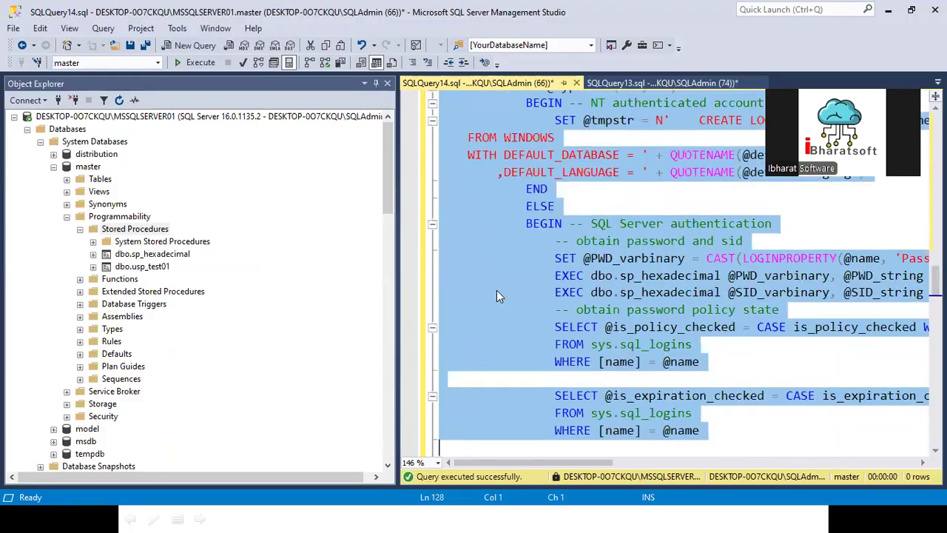
pyautogui.hotkey('shift', 'Down')
pyautogui.hotkey('shift', 'Down')
pyautogui.hotkey('shift', 'Down')
pyautogui.hotkey('shift', 'Down')
pyautogui.hotkey('shift', 'Down')
pyautogui.hotkey('shift', 'Down')
pyautogui.hotkey('shift', 'Down')
pyautogui.hotkey('shift', 'Down')
pyautogui.hotkey('shift', 'Down')
pyautogui.hotkey('shift', 'Down')
pyautogui.hotkey('shift', 'Down')
pyautogui.hotkey('shift', 'Down')
pyautogui.hotkey('shift', 'Down')
pyautogui.hotkey('shift', 'Down')
pyautogui.hotkey('shift', 'Down')
pyautogui.hotkey('shift', 'Down')
pyautogui.hotkey('shift', 'Down')
pyautogui.hotkey('shift', 'Down')
pyautogui.hotkey('shift', 'Down')
pyautogui.hotkey('shift', 'Down')
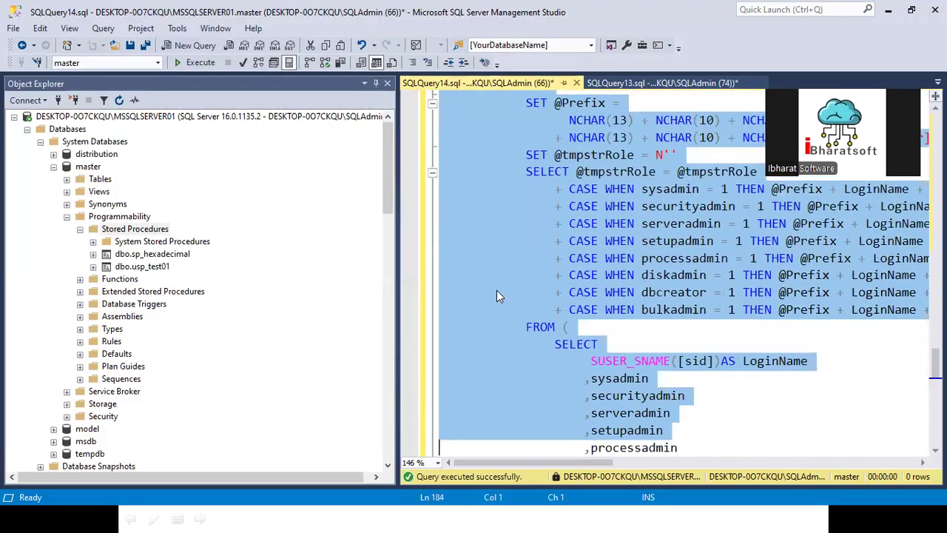
pyautogui.hotkey('shift', 'Down')
pyautogui.hotkey('shift', 'Down')
pyautogui.hotkey('shift', 'Down')
pyautogui.hotkey('shift', 'Down')
pyautogui.hotkey('shift', 'Down')
pyautogui.hotkey('shift', 'Down')
pyautogui.hotkey('shift', 'Down')
pyautogui.hotkey('shift', 'Down')
pyautogui.hotkey('shift', 'Down')
pyautogui.hotkey('shift', 'Down')
pyautogui.hotkey('shift', 'Down')
pyautogui.hotkey('shift', 'Down')
pyautogui.hotkey('shift', 'Down')
pyautogui.hotkey('shift', 'Down')
pyautogui.hotkey('shift', 'Down')
pyautogui.hotkey('shift', 'Down')
pyautogui.hotkey('shift', 'Down')
pyautogui.hotkey('shift', 'Down')
pyautogui.hotkey('shift', 'Down')
pyautogui.hotkey('shift', 'Down')
pyautogui.hotkey('shift', 'End')
pyautogui.press('F5')
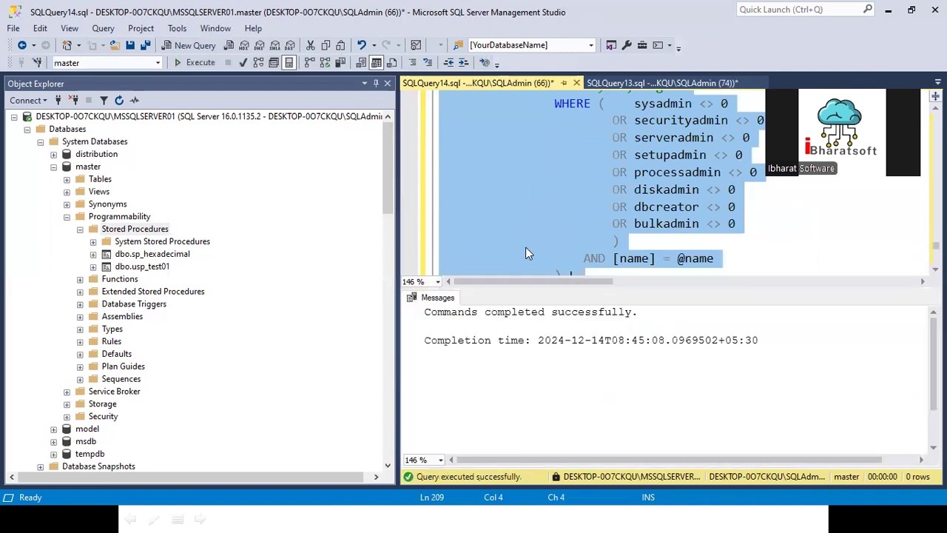
# - Refresh master's Stored Procedures to confirm dbo.sp_help_revlogin now appears
pyautogui.click(135, 229)
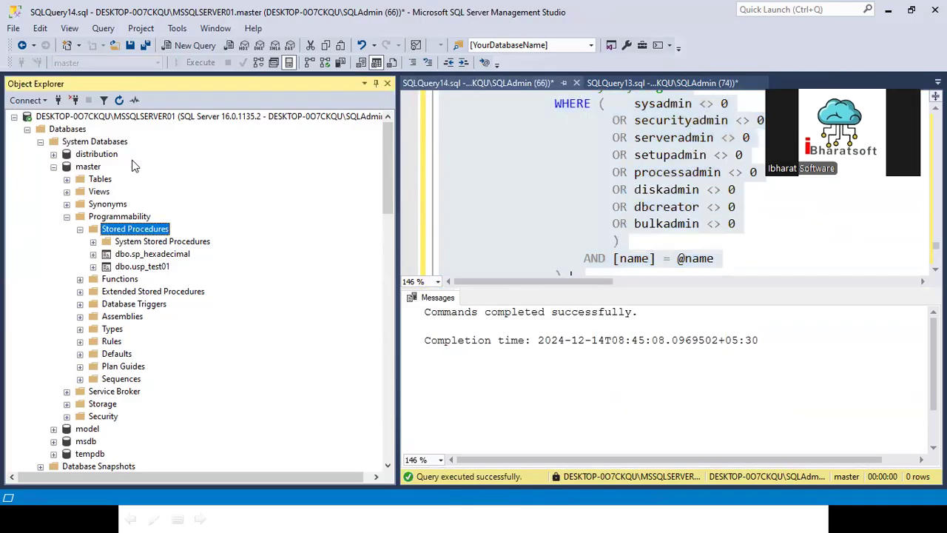
pyautogui.click(120, 100)
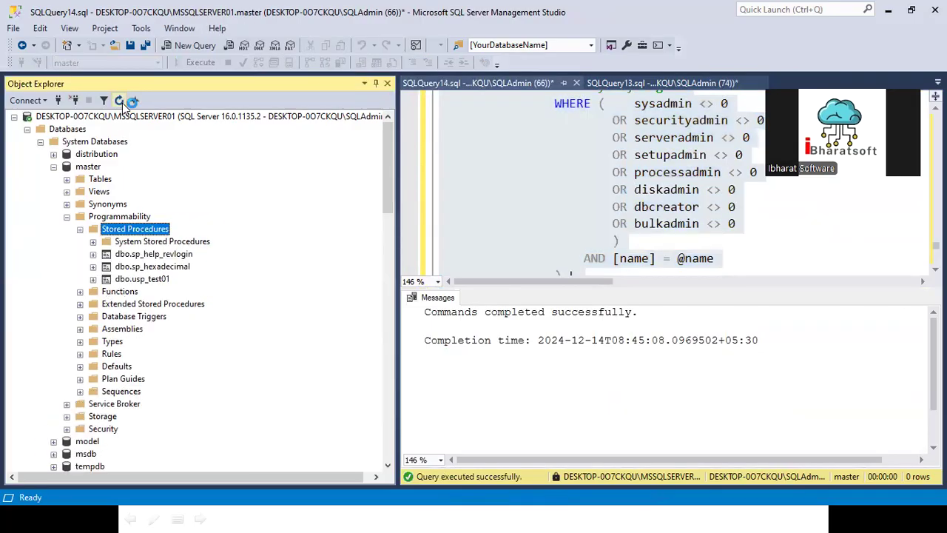
pyautogui.click(162, 254)
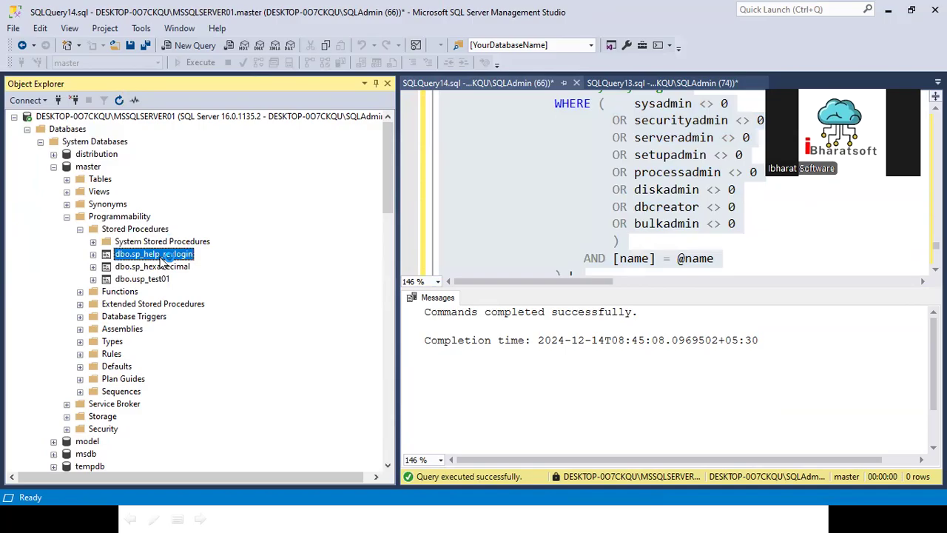
pyautogui.click(567, 160)
pyautogui.scroll(3, 535, 192)
pyautogui.scroll(-4, 535, 191)
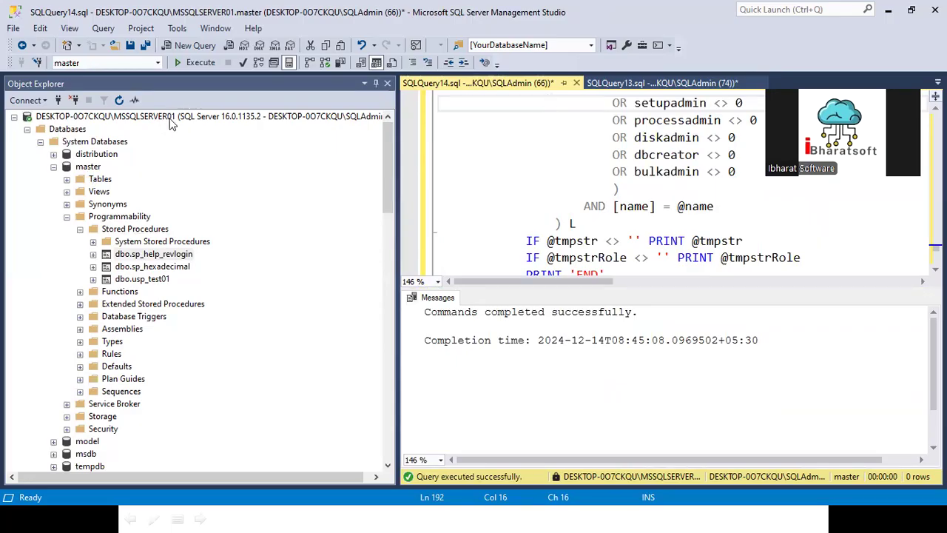
# - In a new query, write exec [dbo].[sp_help_revlogin] and select the statement
pyautogui.click(144, 256)
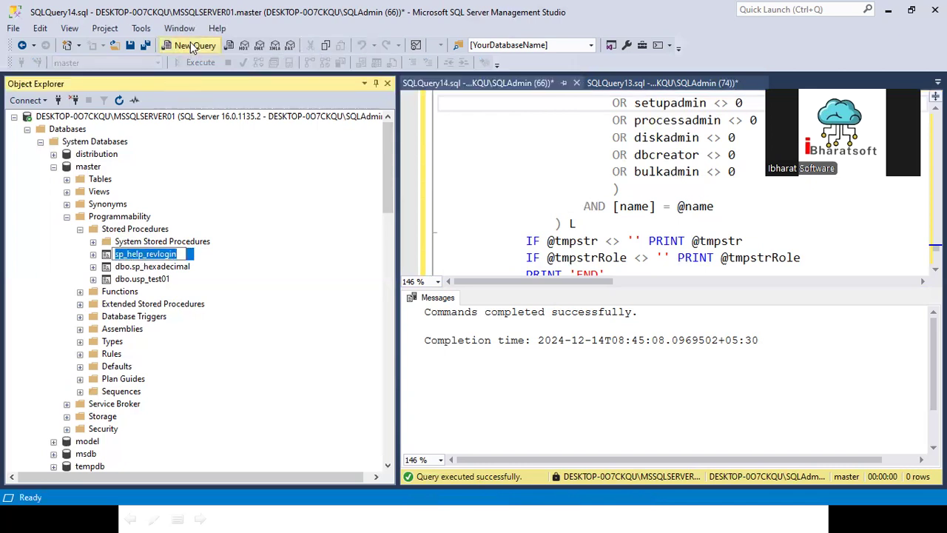
pyautogui.click(193, 47)
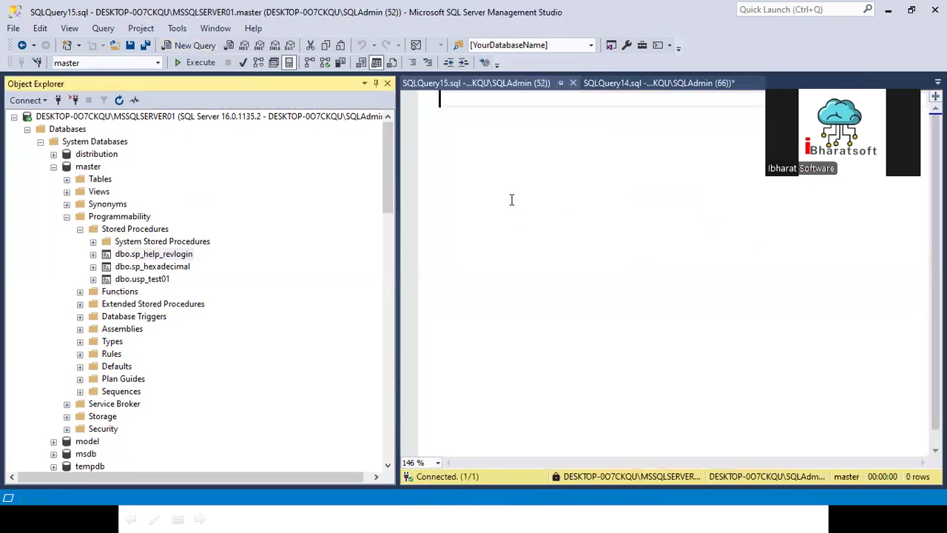
pyautogui.write('[dbo].[sp_help_revlogin]')
pyautogui.press('Home')
pyautogui.write('exec')
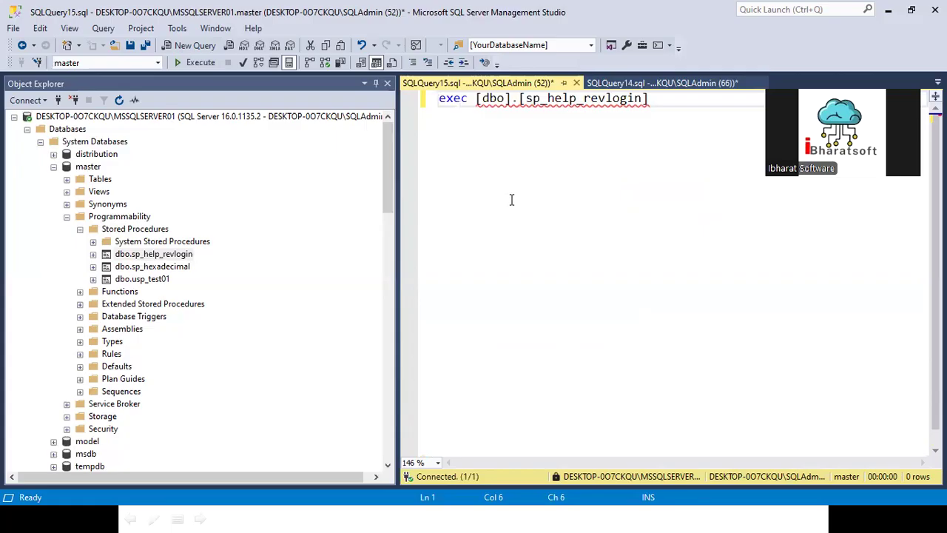
pyautogui.click(677, 100)
pyautogui.hotkey('shift', 'Home')
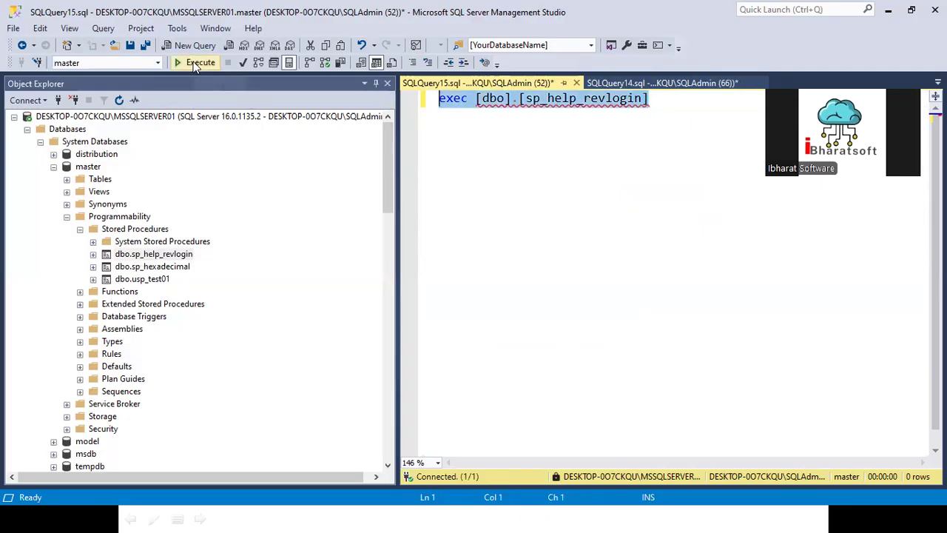
# - Run exec sp_help_revlogin and copy all of the generated login output
pyautogui.press('F5')
pyautogui.click(546, 352)
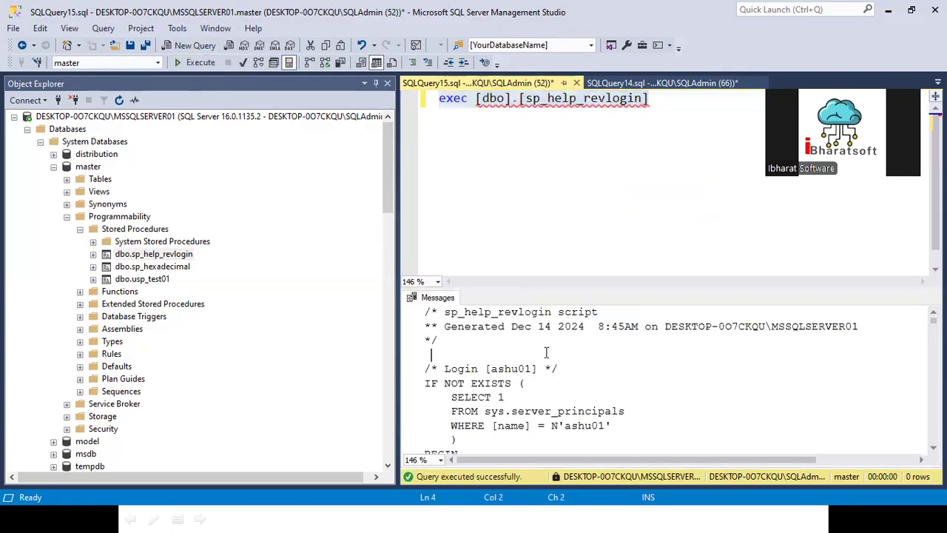
pyautogui.hotkey('ctrl', 'a')
pyautogui.click(568, 375)
pyautogui.scroll(5, 568, 376)
pyautogui.scroll(5, 568, 376)
pyautogui.hotkey('ctrl', 'a')
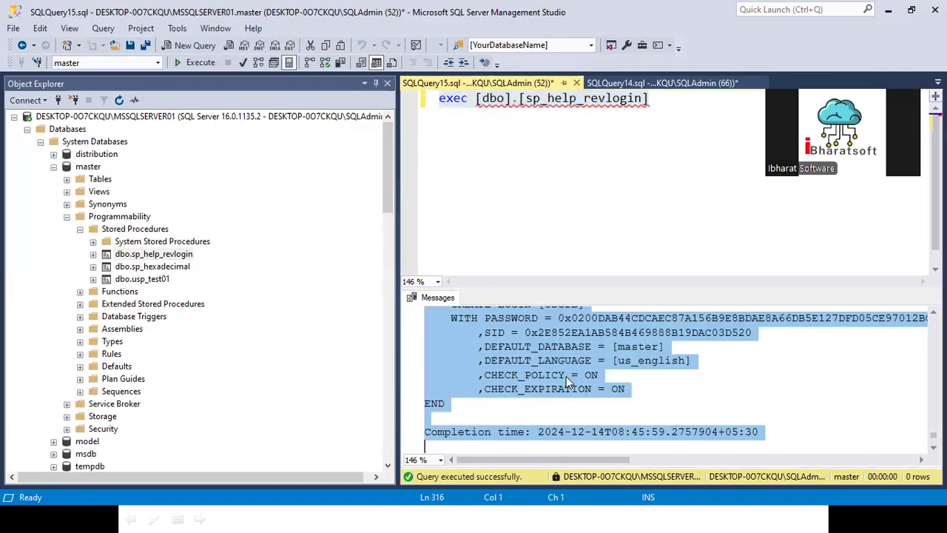
# - Paste the generated CREATE LOGIN script into a new query window at its top
pyautogui.click(551, 235)
pyautogui.hotkey('ctrl', 'n')
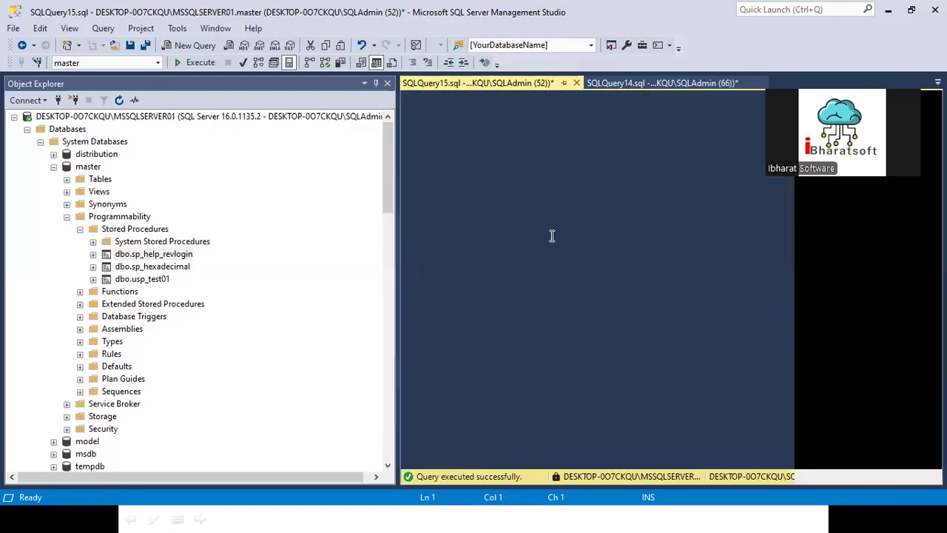
pyautogui.hotkey('ctrl', 'v')
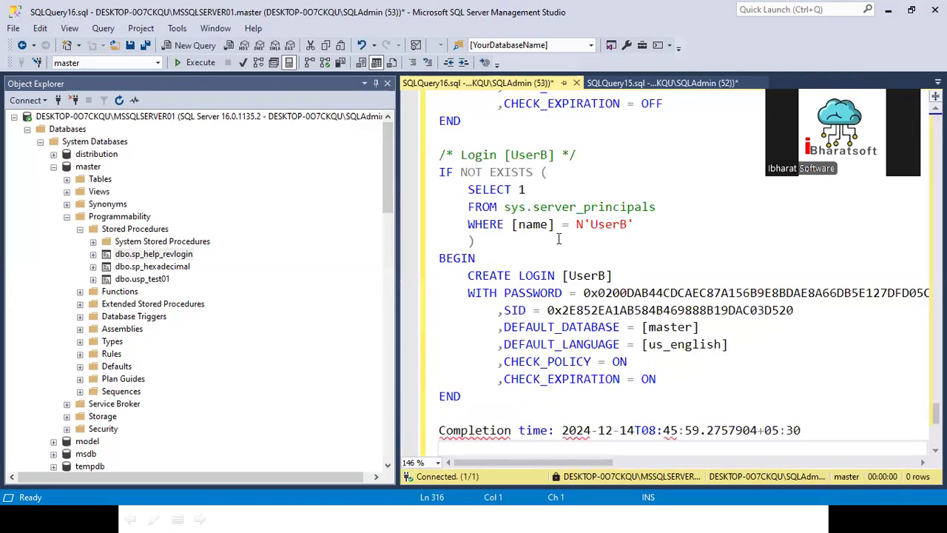
pyautogui.hotkey('ctrl', 'Home')
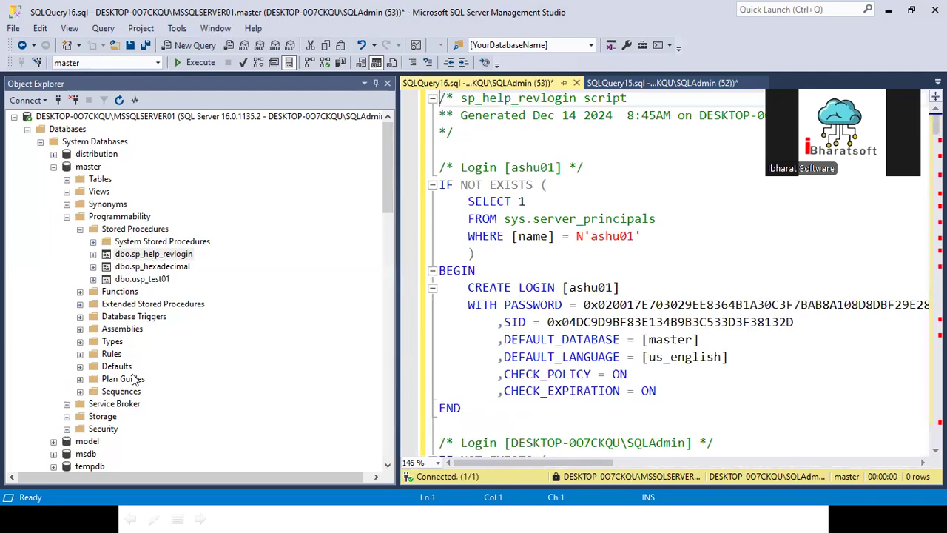
pyautogui.click(54, 168)
pyautogui.scroll(-8, 59, 255)
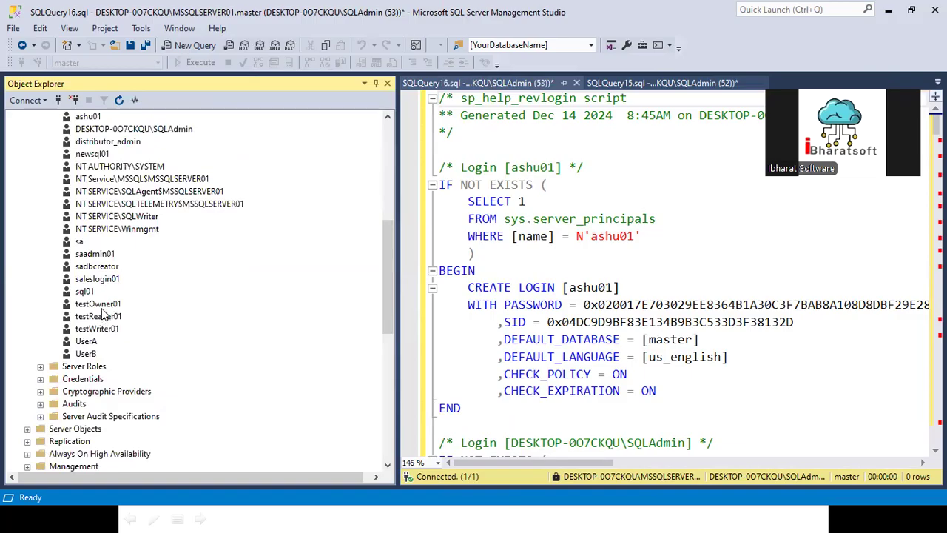
# - Copy the testOwner01 login name and search for it in the pasted script
pyautogui.rightClick(101, 304)
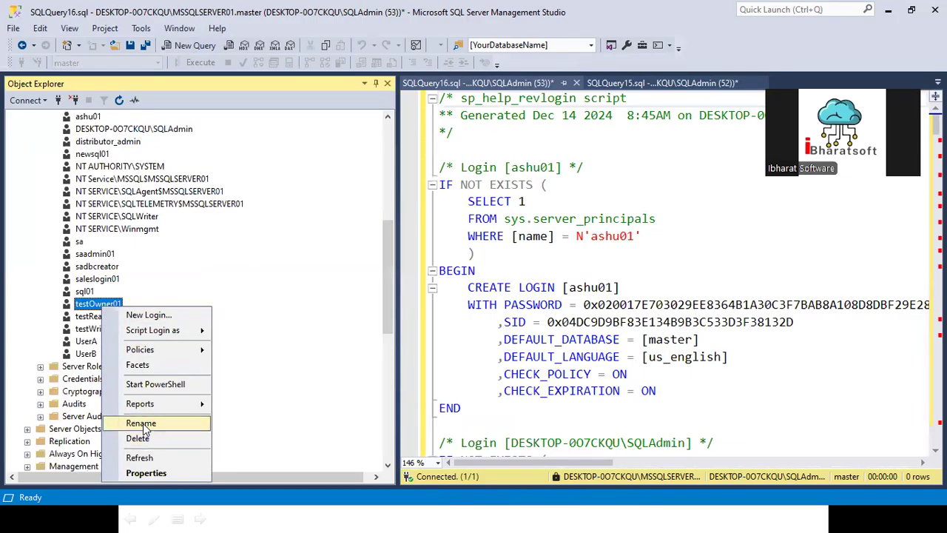
pyautogui.click(148, 423)
pyautogui.click(584, 218)
pyautogui.hotkey('ctrl', 'Home')
pyautogui.hotkey('ctrl', 'f')
pyautogui.hotkey('ctrl', 'v')
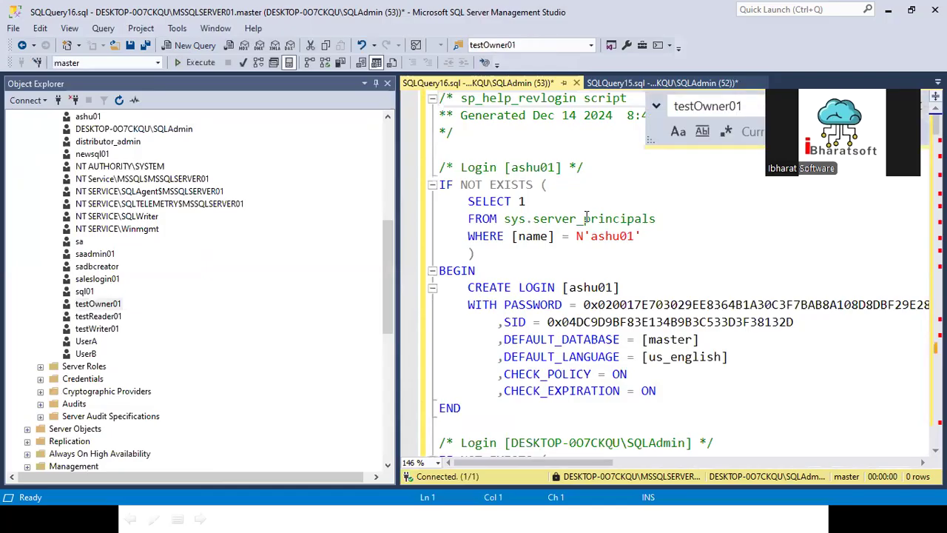
pyautogui.press('Escape')
# - Inspect testOwner01's CREATE LOGIN block and its hashed password line
pyautogui.scroll(-1, 531, 366)
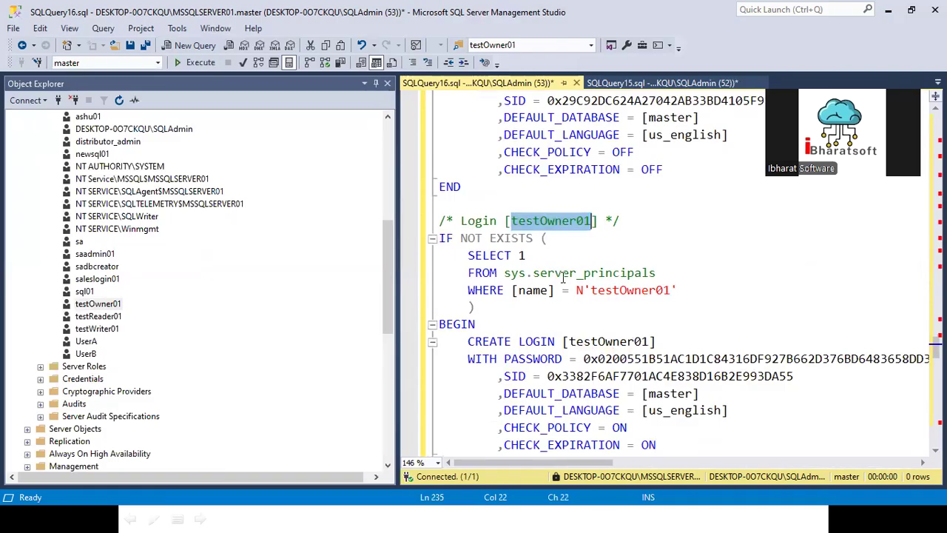
pyautogui.click(653, 292)
pyautogui.scroll(-2, 542, 332)
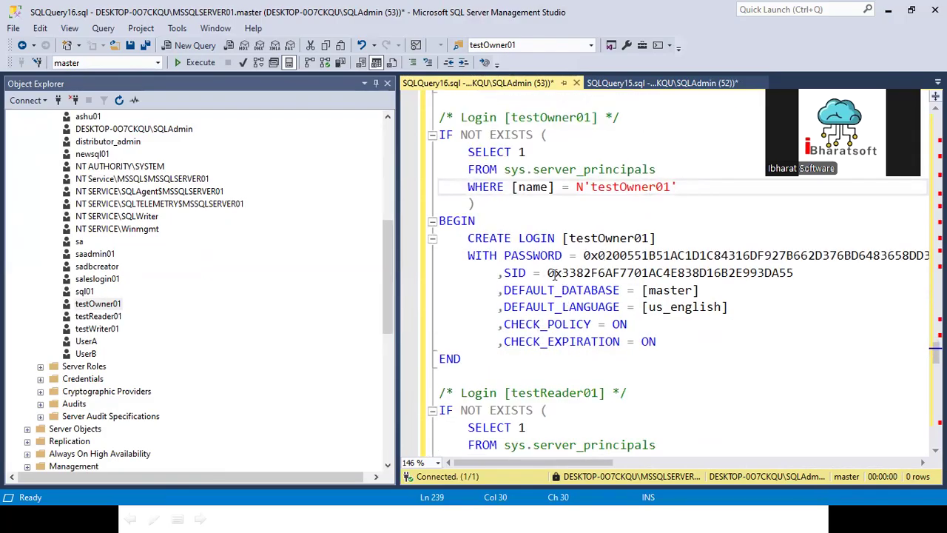
pyautogui.click(579, 255)
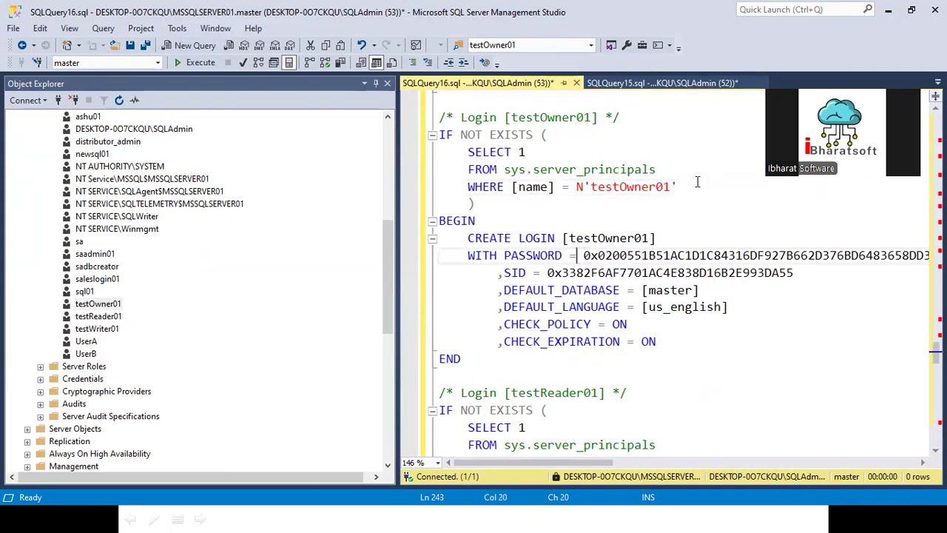
pyautogui.hotkey('shift', 'End')
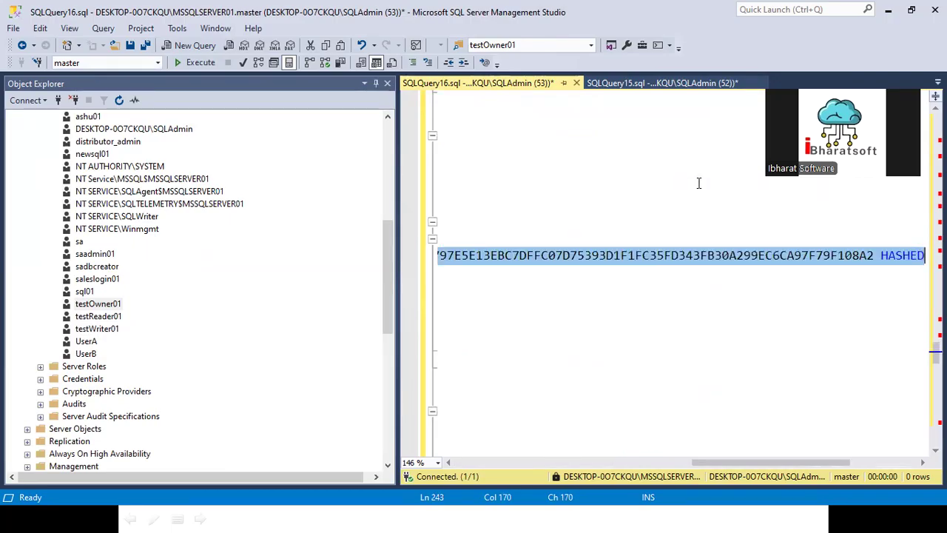
pyautogui.press('Home')
# - Delete the trailing Completion time text after the script's final END
pyautogui.click(620, 227)
pyautogui.hotkey('ctrl', 'a')
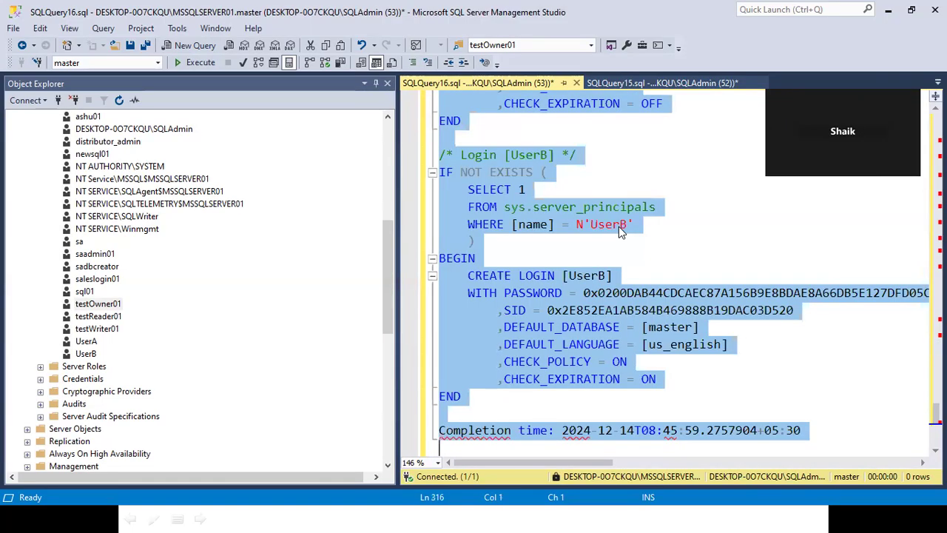
pyautogui.click(626, 400)
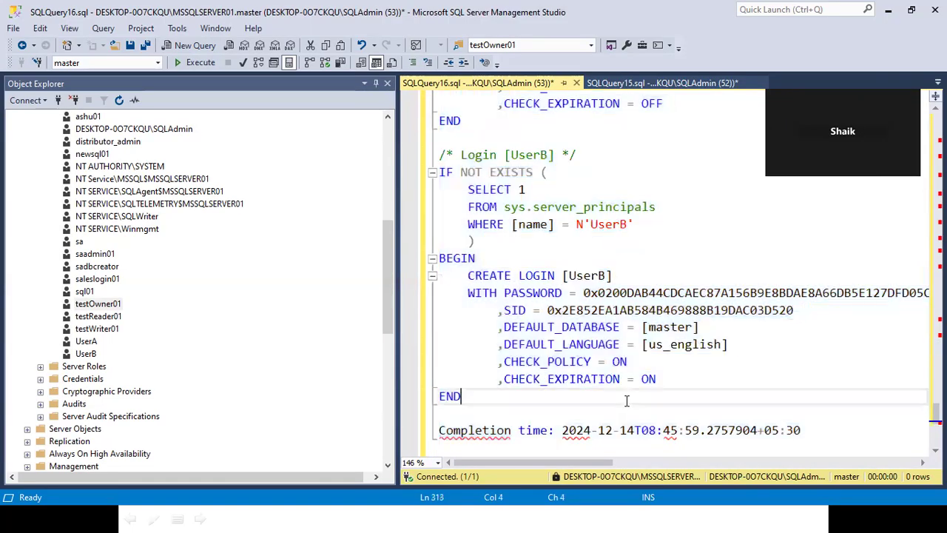
pyautogui.hotkey('shift', 'Down')
pyautogui.hotkey('shift', 'Down')
pyautogui.hotkey('shift', 'Down')
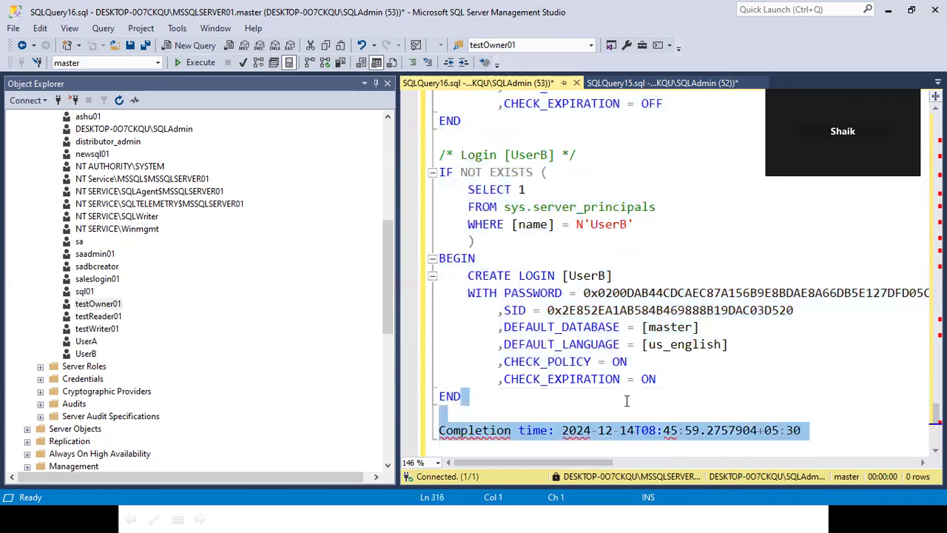
pyautogui.press('Delete')
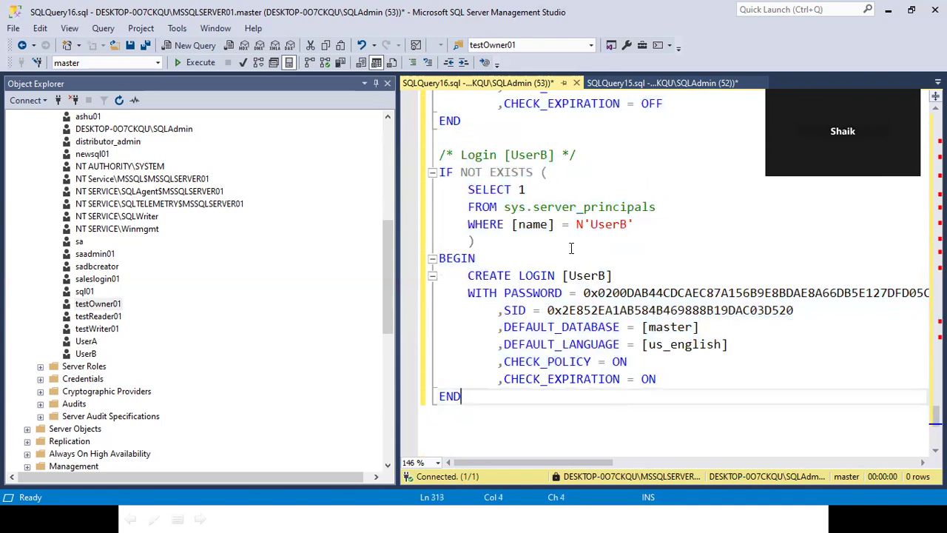
pyautogui.scroll(7, 572, 248)
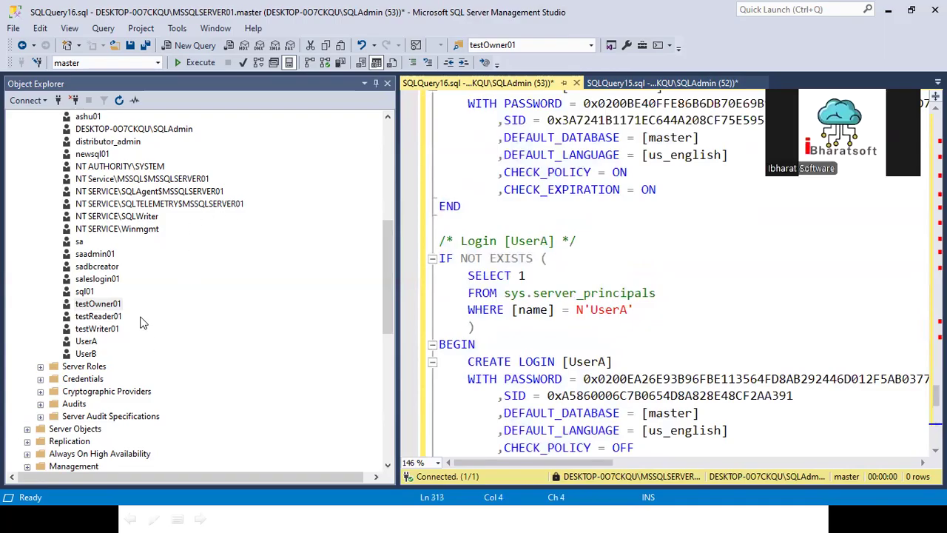
pyautogui.scroll(5, 148, 254)
pyautogui.scroll(3, 148, 254)
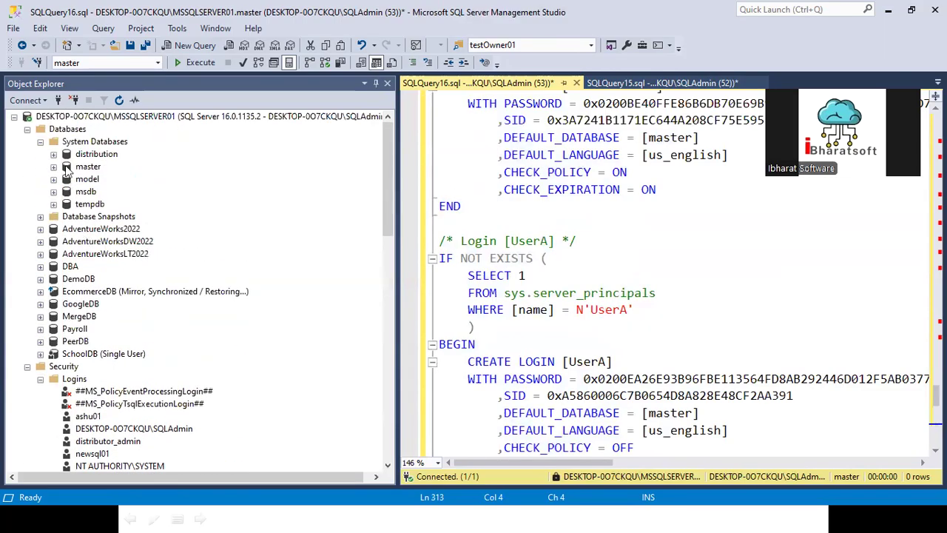
# - Expand master and check sp_help_revlogin and sp_hexadecimal under Stored Procedures
pyautogui.click(54, 167)
pyautogui.click(177, 255)
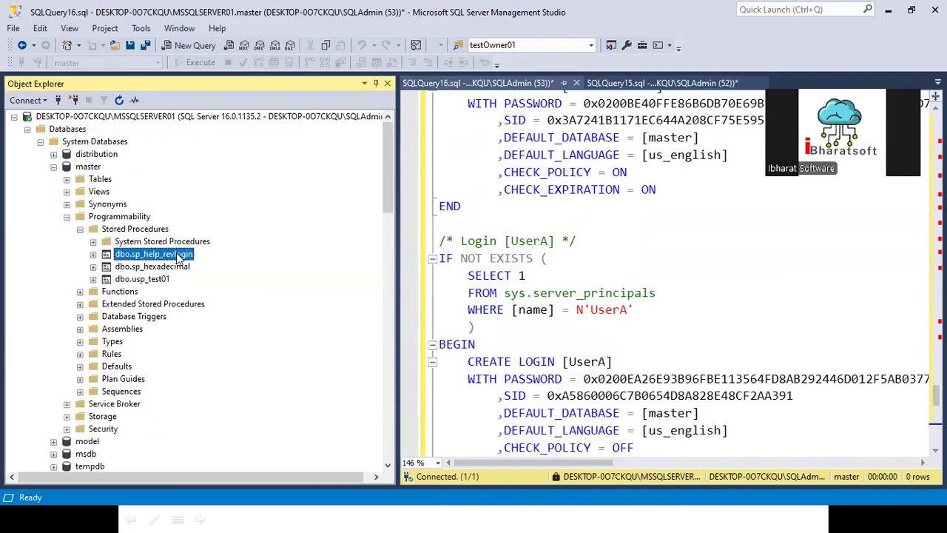
pyautogui.click(171, 269)
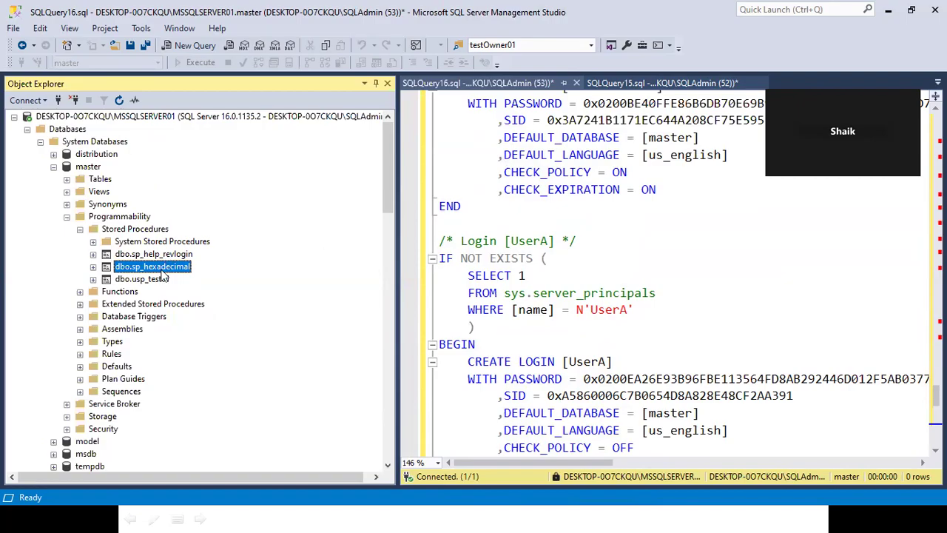
# - Close the SQLQuery15 query tab without saving
pyautogui.click(437, 85)
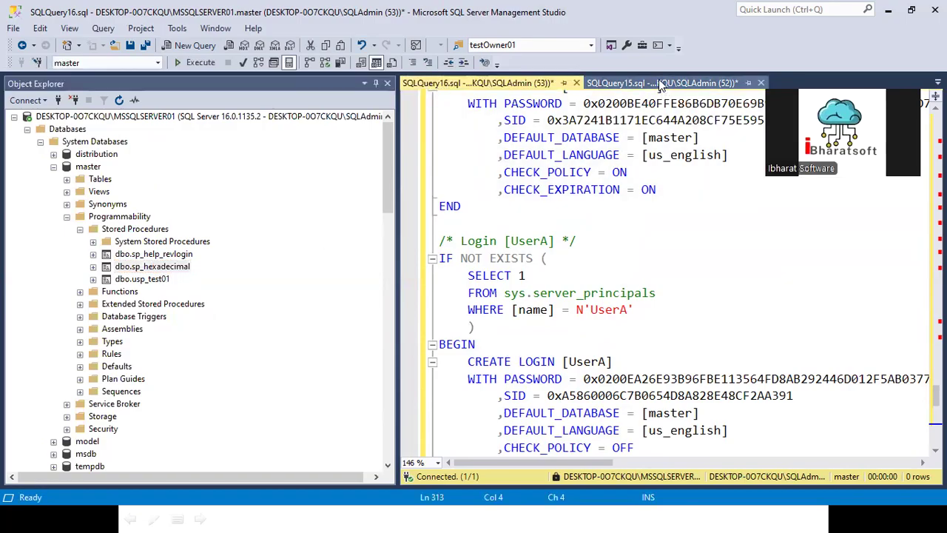
pyautogui.click(661, 85)
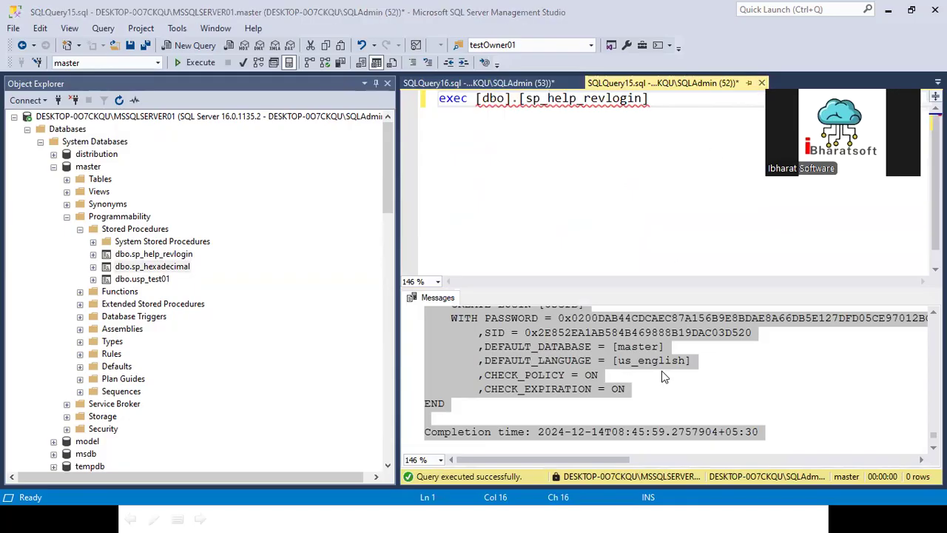
pyautogui.hotkey('ctrl', 'F4')
pyautogui.click(525, 339)
# - In SQLQuery14, select the sp_hexadecimal section through its GO and find sp_help_revlogin
pyautogui.click(561, 186)
pyautogui.hotkey('ctrl', 'Home')
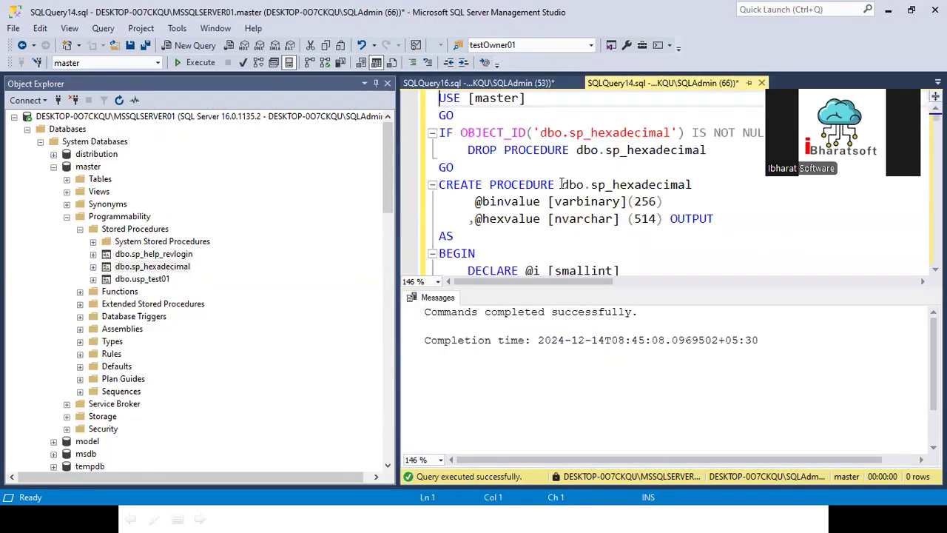
pyautogui.hotkey('shift', 'Down')
pyautogui.hotkey('shift', 'Down')
pyautogui.hotkey('shift', 'Down')
pyautogui.hotkey('shift', 'Down')
pyautogui.hotkey('shift', 'Down')
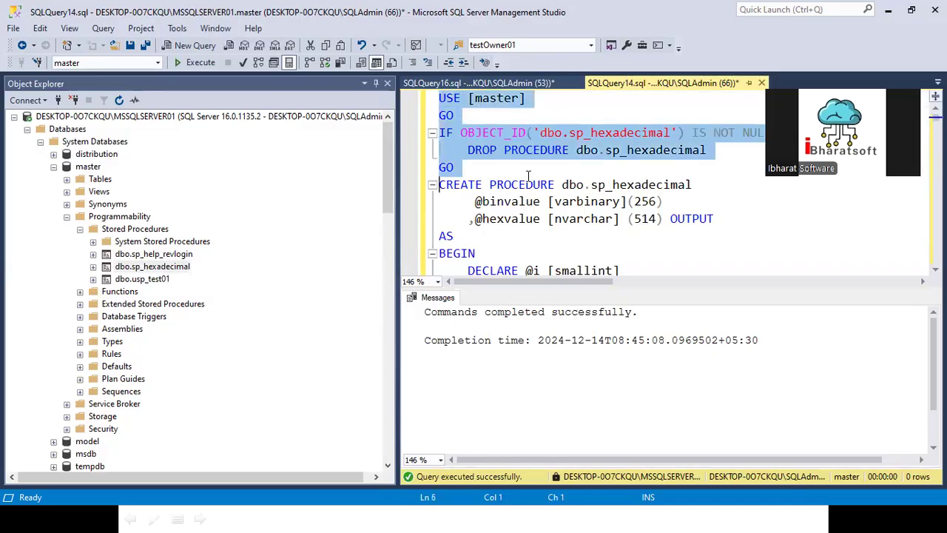
pyautogui.hotkey('shift', 'Down')
pyautogui.hotkey('shift', 'Down')
pyautogui.hotkey('shift', 'Down')
pyautogui.hotkey('shift', 'Down')
pyautogui.hotkey('shift', 'Down')
pyautogui.hotkey('shift', 'Down')
pyautogui.hotkey('shift', 'Down')
pyautogui.hotkey('shift', 'Down')
pyautogui.hotkey('shift', 'Down')
pyautogui.hotkey('shift', 'Down')
pyautogui.hotkey('shift', 'Down')
pyautogui.hotkey('shift', 'Down')
pyautogui.hotkey('shift', 'Down')
pyautogui.hotkey('shift', 'Down')
pyautogui.hotkey('shift', 'Down')
pyautogui.hotkey('shift', 'Down')
pyautogui.hotkey('shift', 'Down')
pyautogui.hotkey('shift', 'Down')
pyautogui.hotkey('shift', 'Down')
pyautogui.hotkey('shift', 'Down')
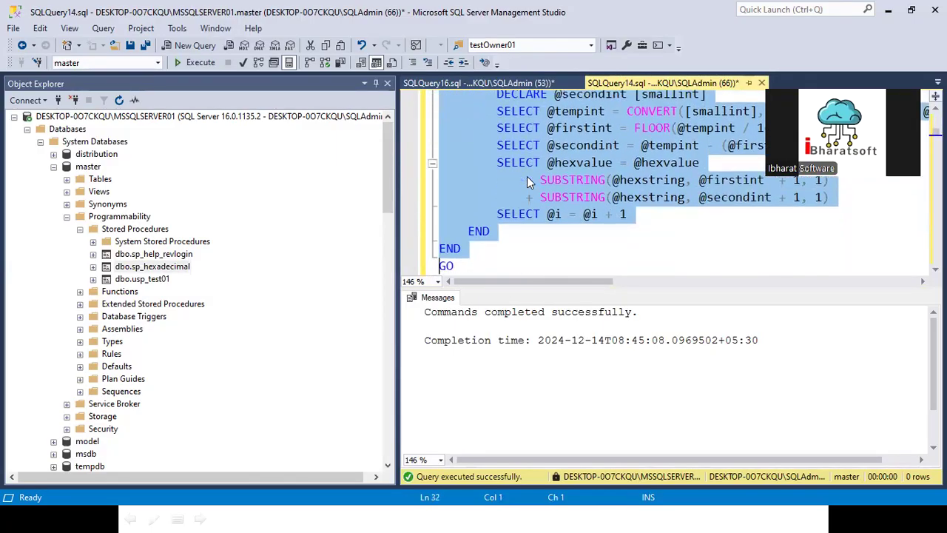
pyautogui.hotkey('shift', 'Down')
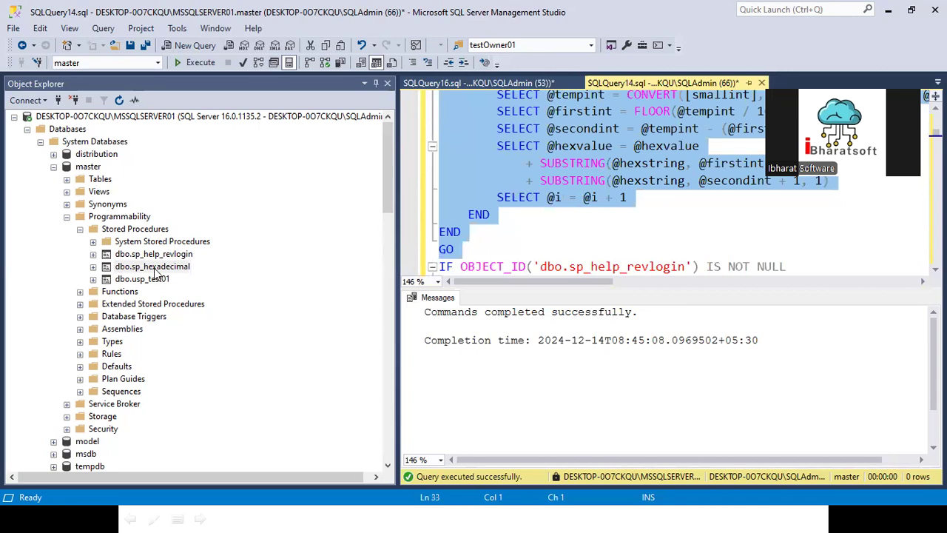
pyautogui.scroll(-4, 542, 237)
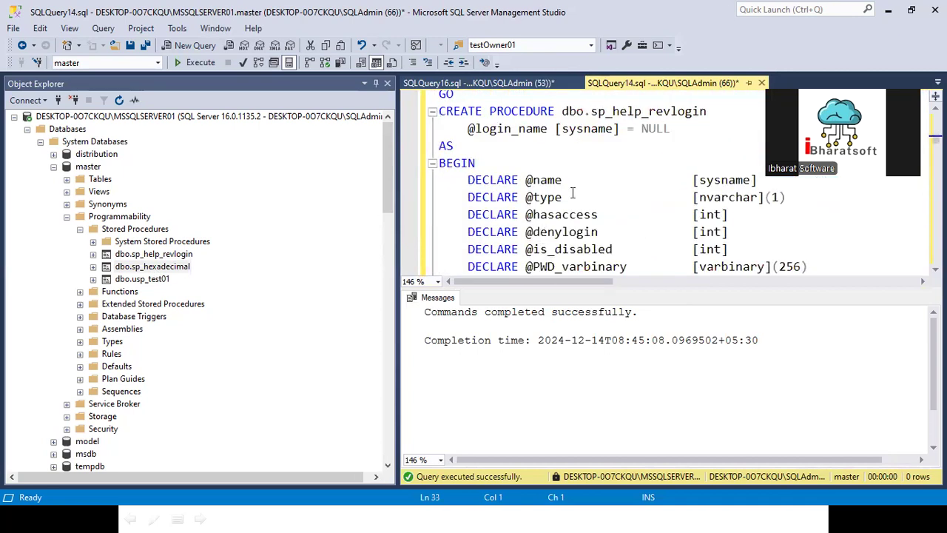
pyautogui.scroll(1, 590, 131)
pyautogui.doubleClick(593, 111)
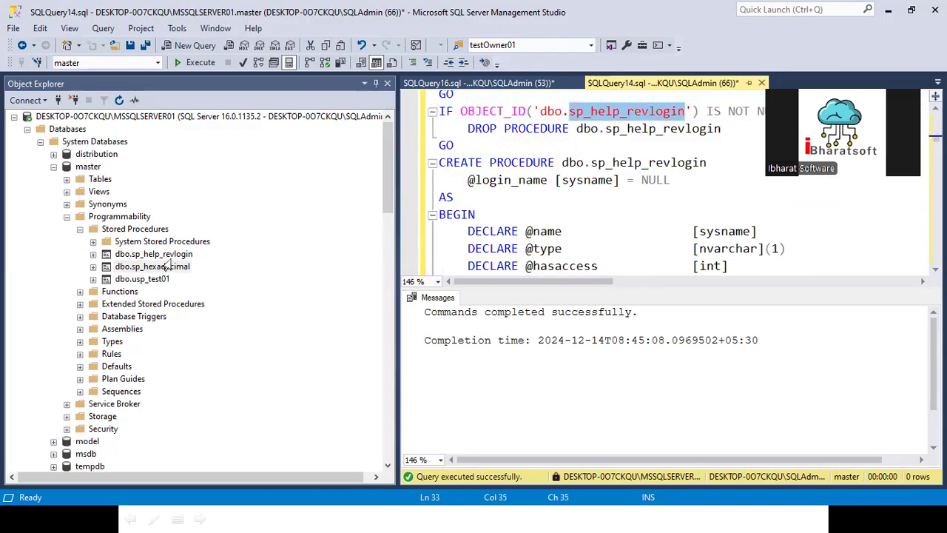
pyautogui.scroll(4, 517, 220)
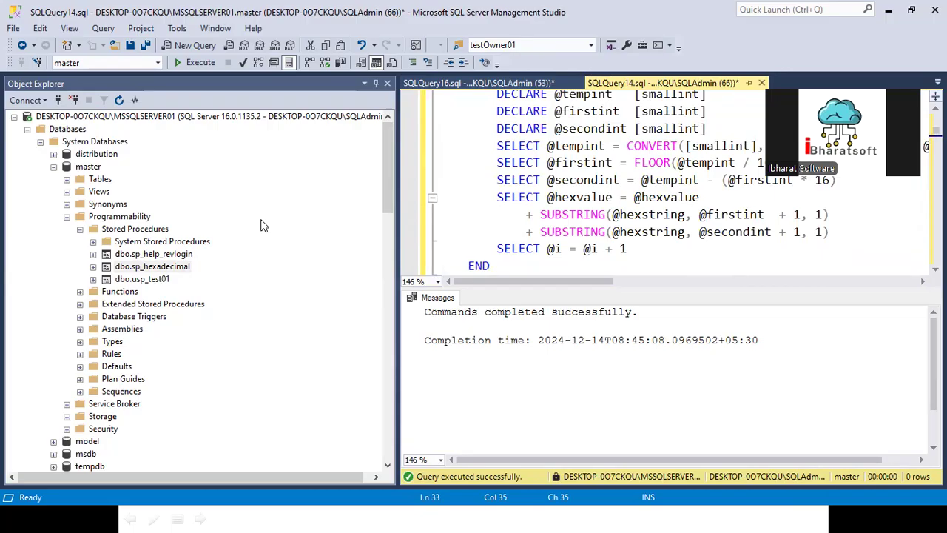
# - Start a new query holding the sp_help_revlogin procedure name, prefixed with EXEC
pyautogui.click(191, 45)
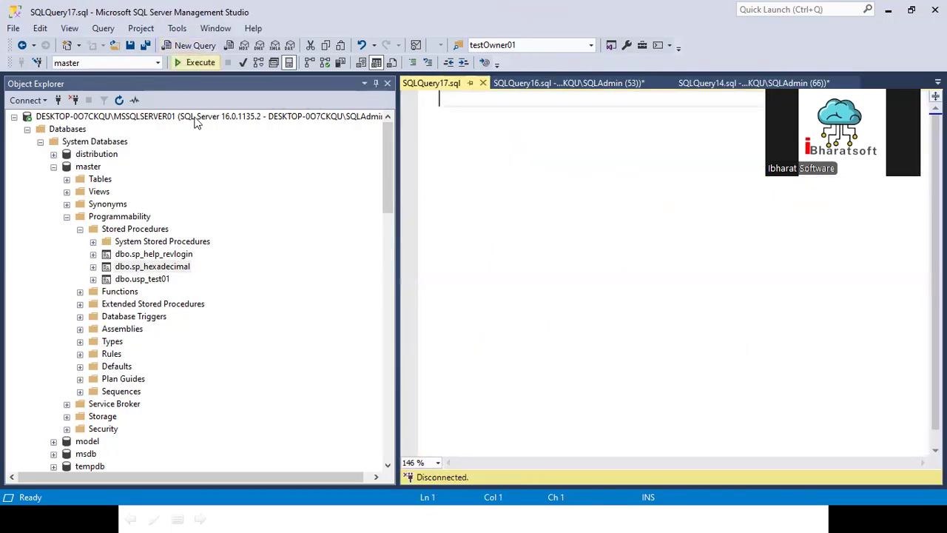
pyautogui.click(152, 265)
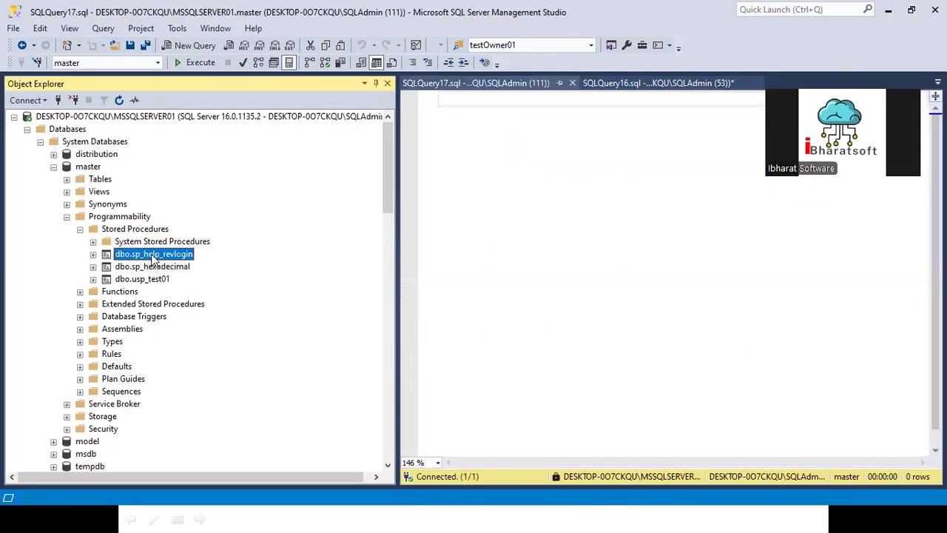
pyautogui.moveTo(539, 192); pyautogui.dragTo(536, 187)
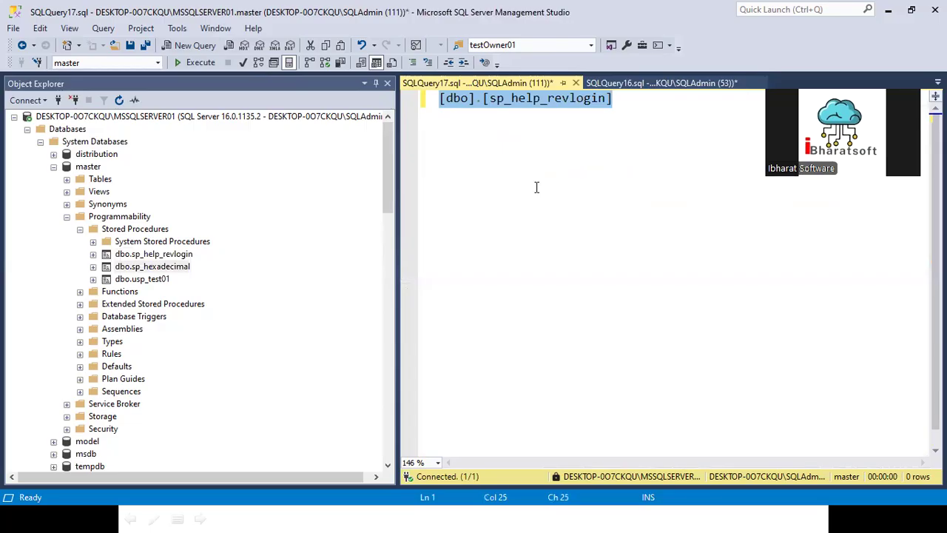
pyautogui.click(164, 256)
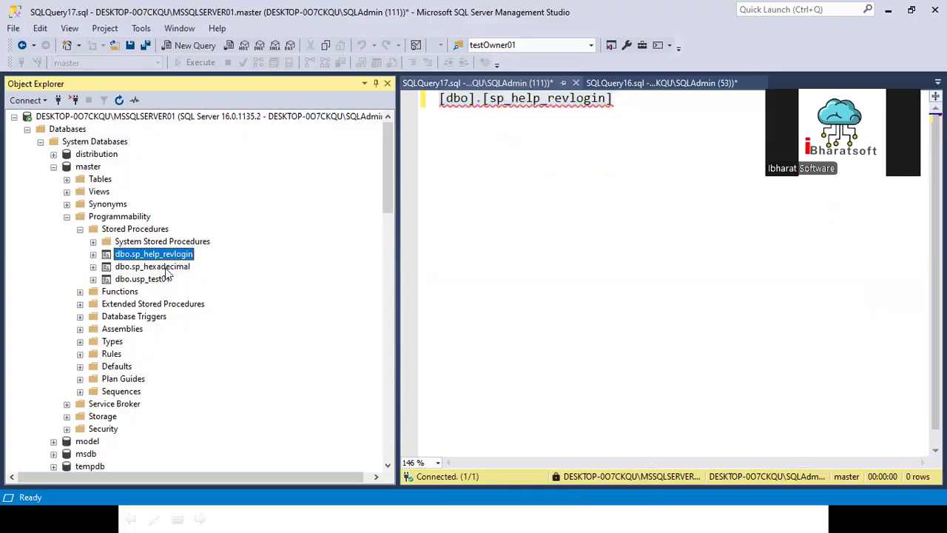
pyautogui.click(629, 104)
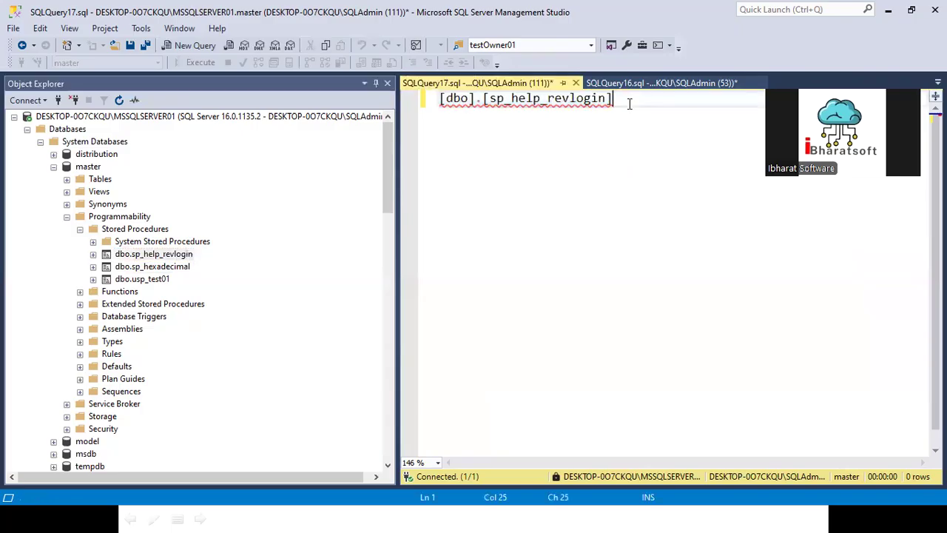
pyautogui.press('Home')
pyautogui.write('exec')
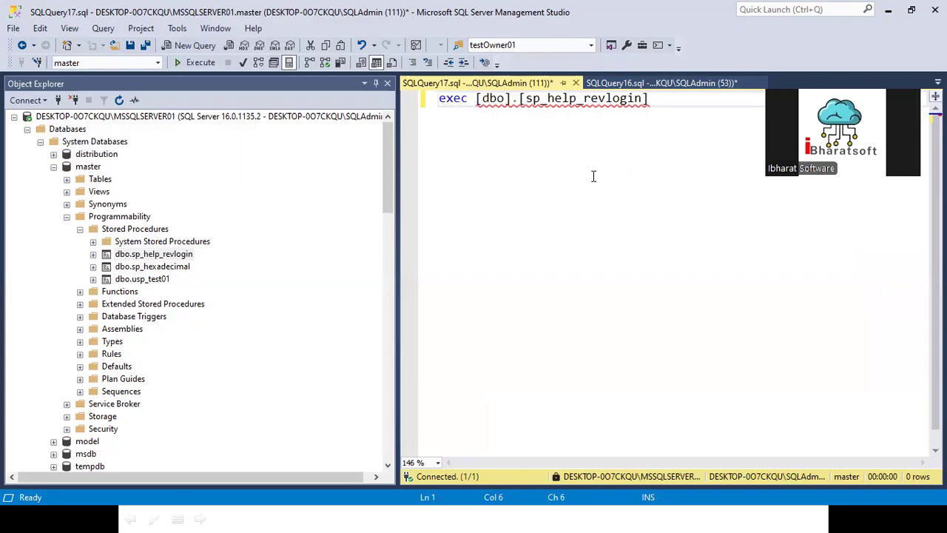
# - Select the EXEC [dbo].[sp_help_revlogin] statement and execute it to generate the CREATE LOGIN script
pyautogui.press('End')
pyautogui.hotkey('shift', 'Home')
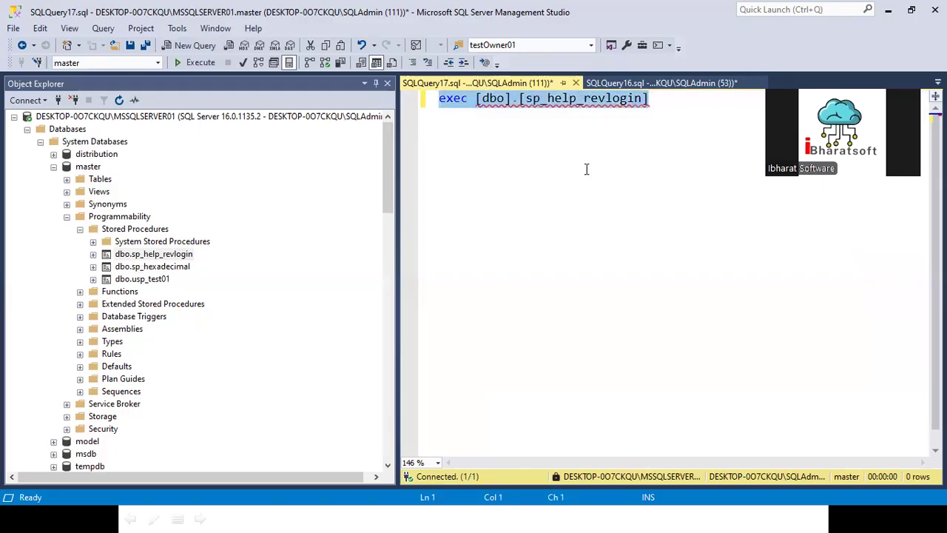
pyautogui.click(682, 101)
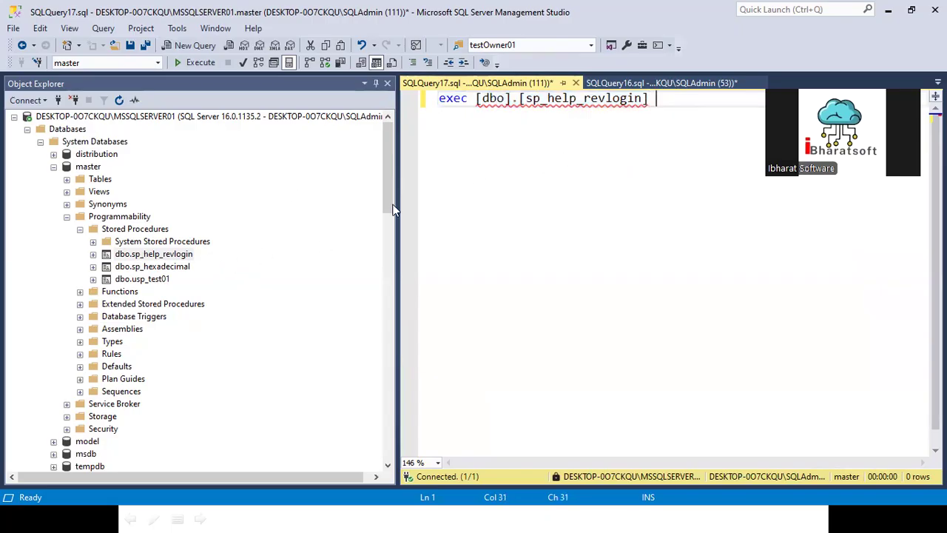
pyautogui.scroll(-1, 113, 385)
pyautogui.scroll(-2, 112, 385)
pyautogui.scroll(2, 112, 384)
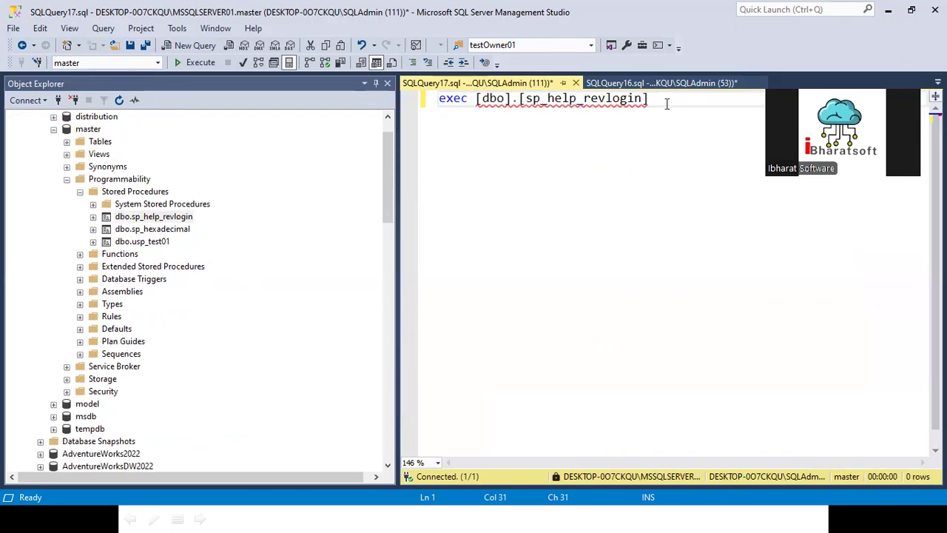
pyautogui.press('BackSpace')
pyautogui.hotkey('shift', 'Home')
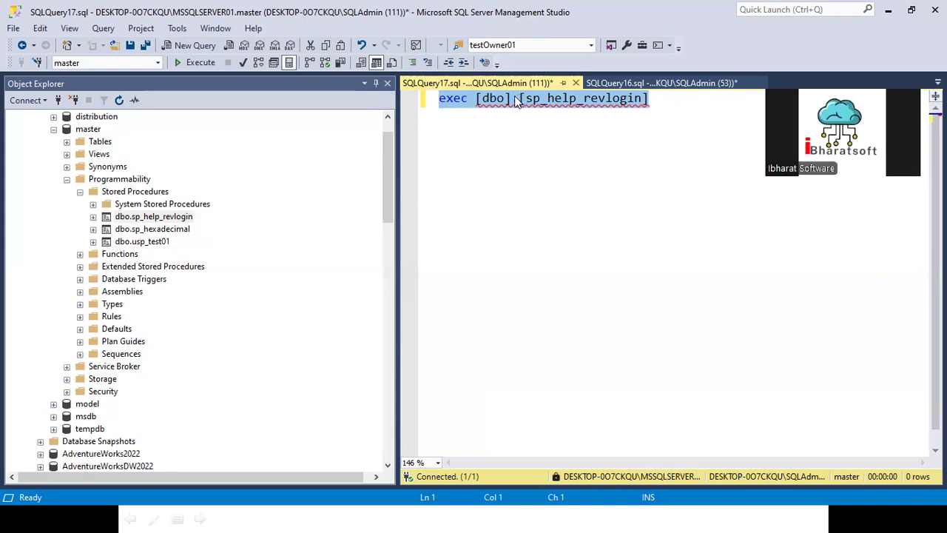
pyautogui.doubleClick(452, 100)
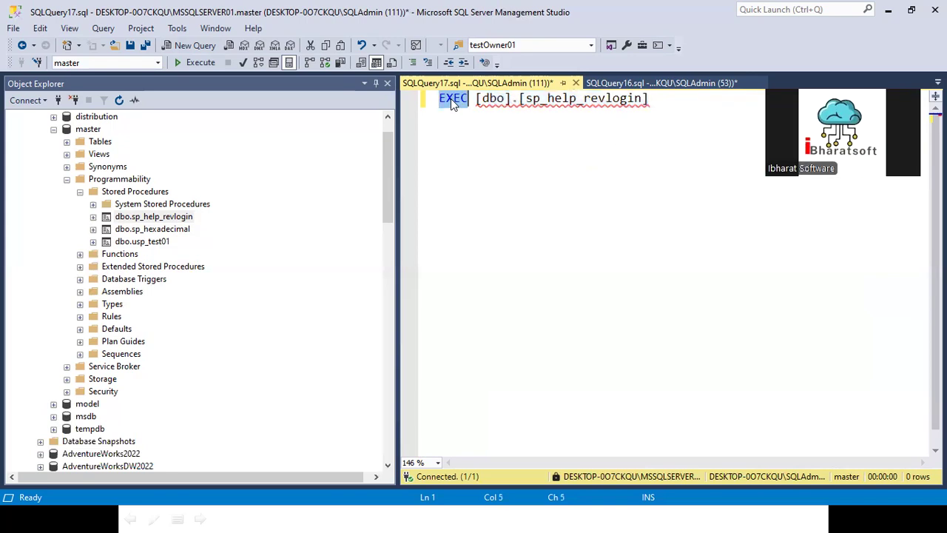
pyautogui.click(679, 118)
pyautogui.moveTo(678, 108); pyautogui.dragTo(438, 100)
pyautogui.click(200, 70)
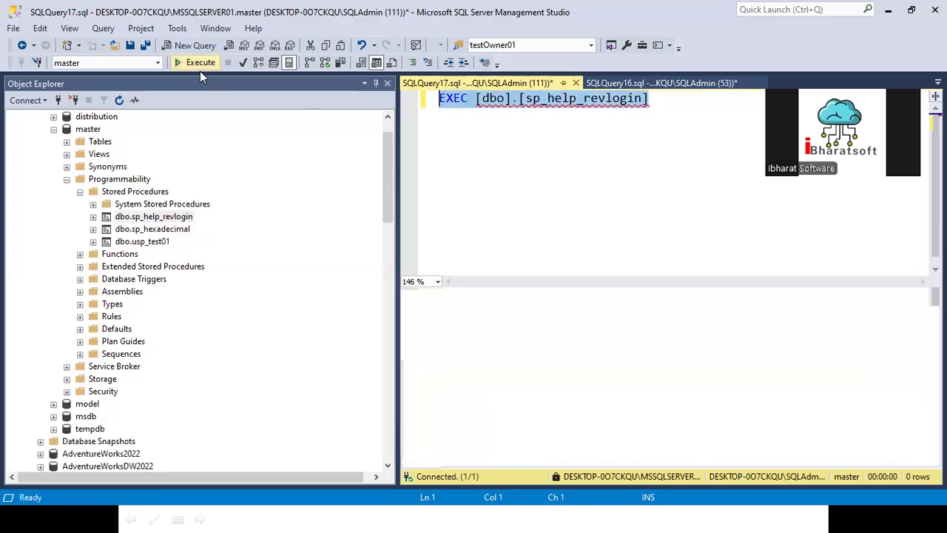
# - Select the entire generated login script in the Messages output and collapse MSSQLSERVER01
pyautogui.click(538, 368)
pyautogui.hotkey('ctrl', 'a')
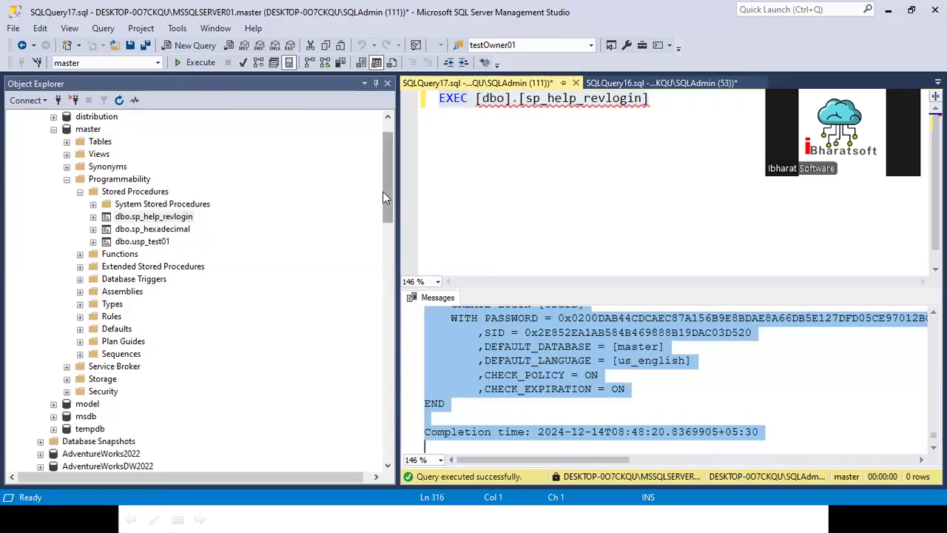
pyautogui.moveTo(384, 156); pyautogui.dragTo(384, 143)
pyautogui.click(14, 116)
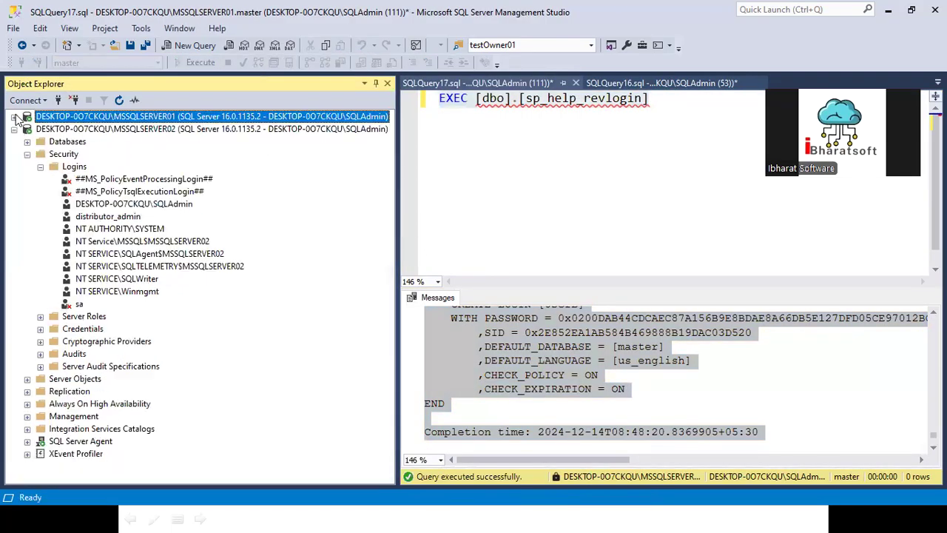
# - Paste the login script into a new MSSQLSERVER02 query and delete the trailing Completion time line
pyautogui.click(84, 131)
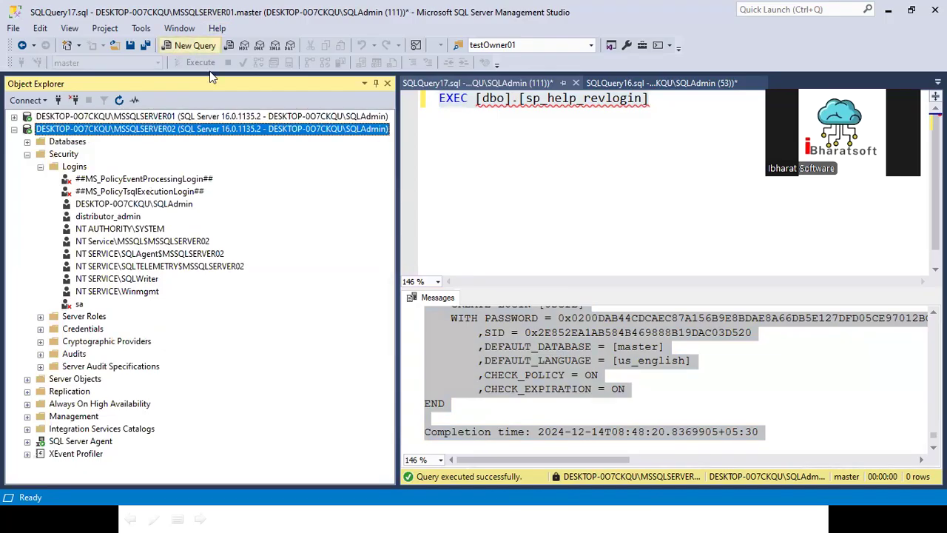
pyautogui.click(195, 45)
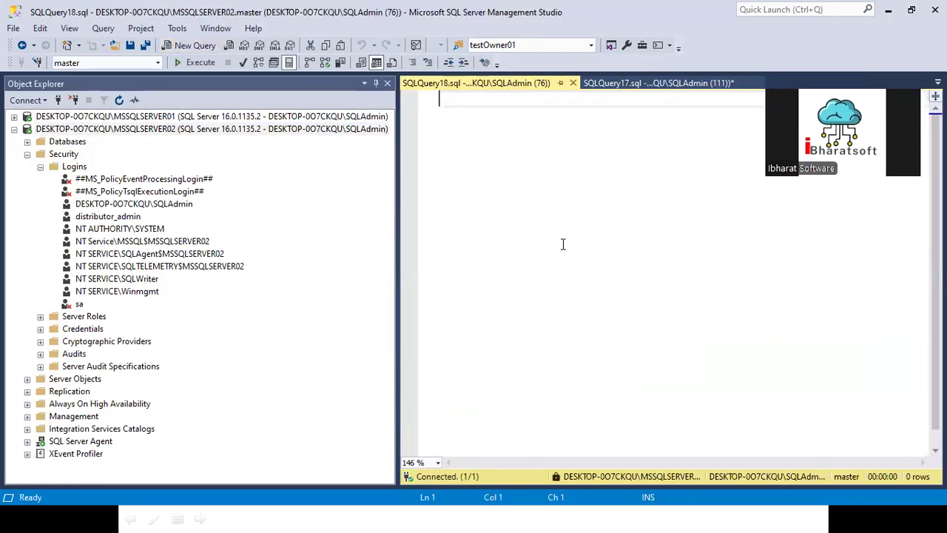
pyautogui.hotkey('ctrl', 'v')
pyautogui.moveTo(803, 430); pyautogui.dragTo(390, 412)
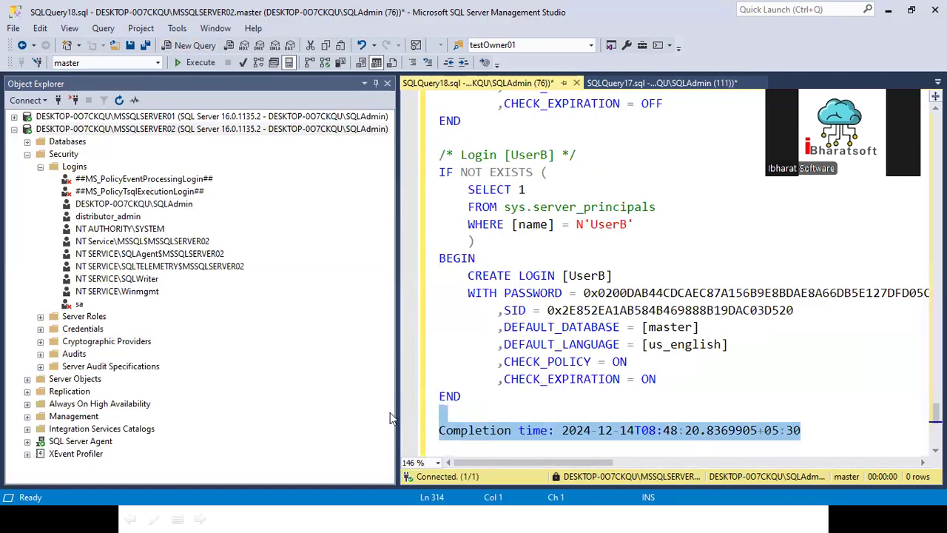
pyautogui.press('Delete')
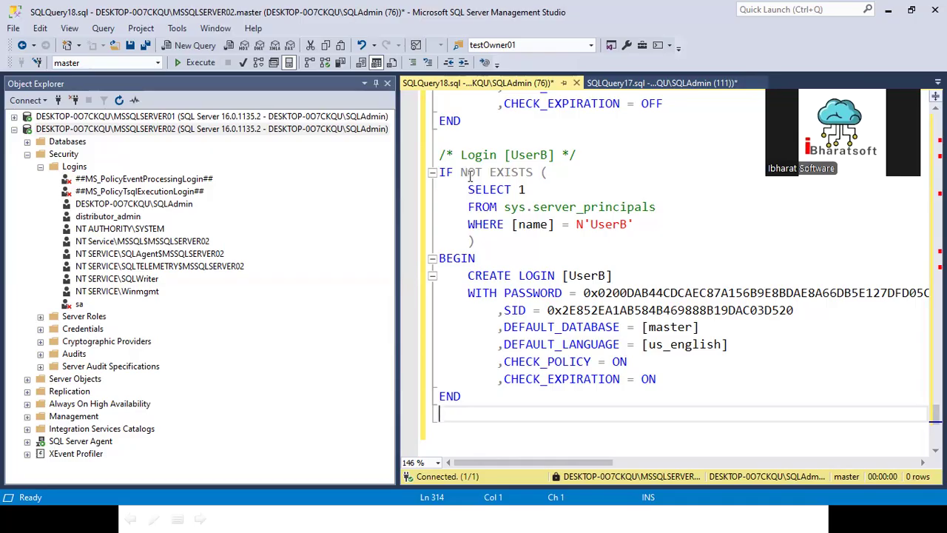
# - Review the existence check and CREATE LOGIN block for UserB in the pasted script
pyautogui.moveTo(468, 276); pyautogui.dragTo(678, 377)
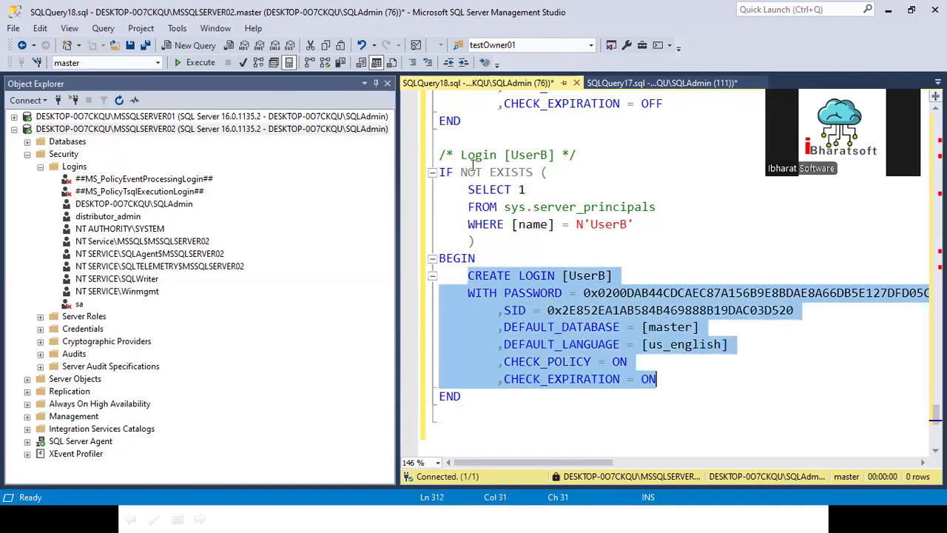
pyautogui.click(469, 194)
pyautogui.moveTo(469, 194); pyautogui.dragTo(564, 207)
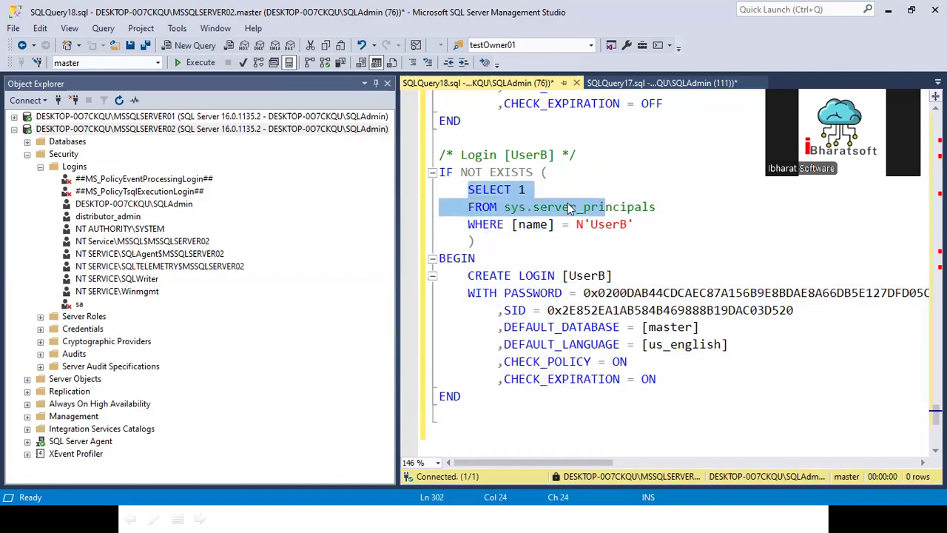
pyautogui.click(562, 205)
pyautogui.moveTo(643, 227); pyautogui.dragTo(468, 190)
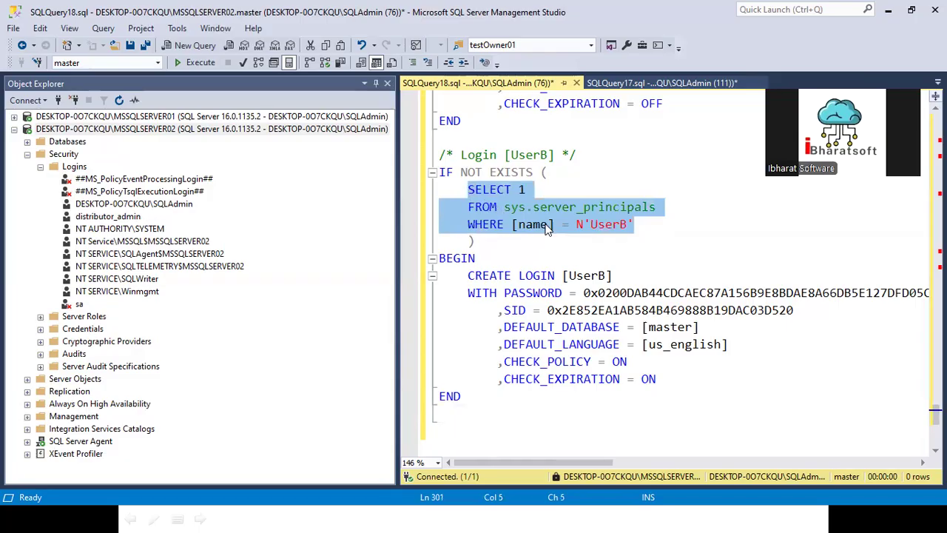
pyautogui.moveTo(444, 277); pyautogui.dragTo(703, 379)
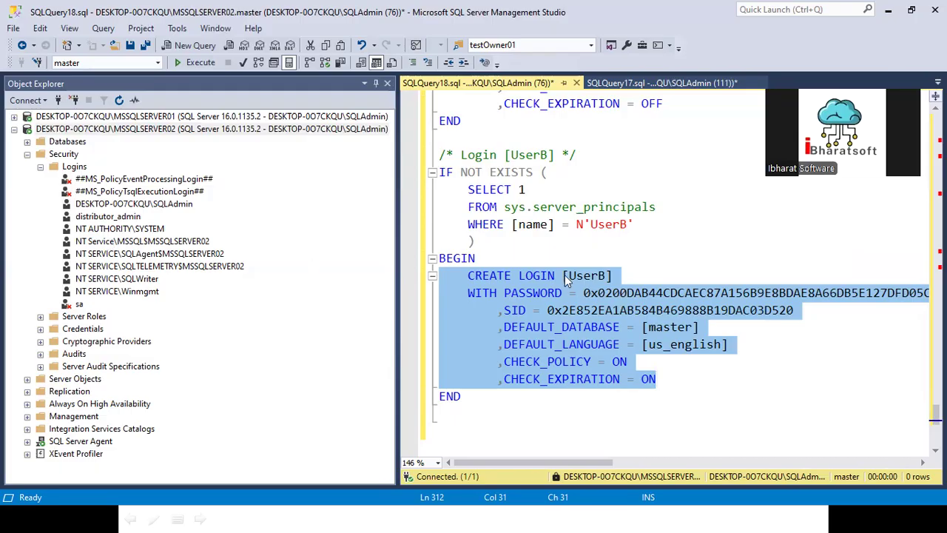
pyautogui.click(530, 247)
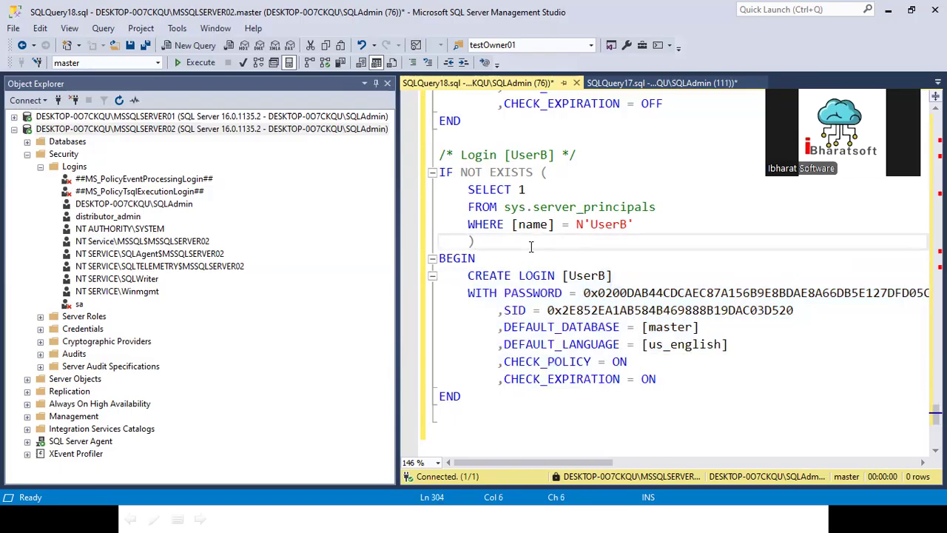
pyautogui.click(495, 394)
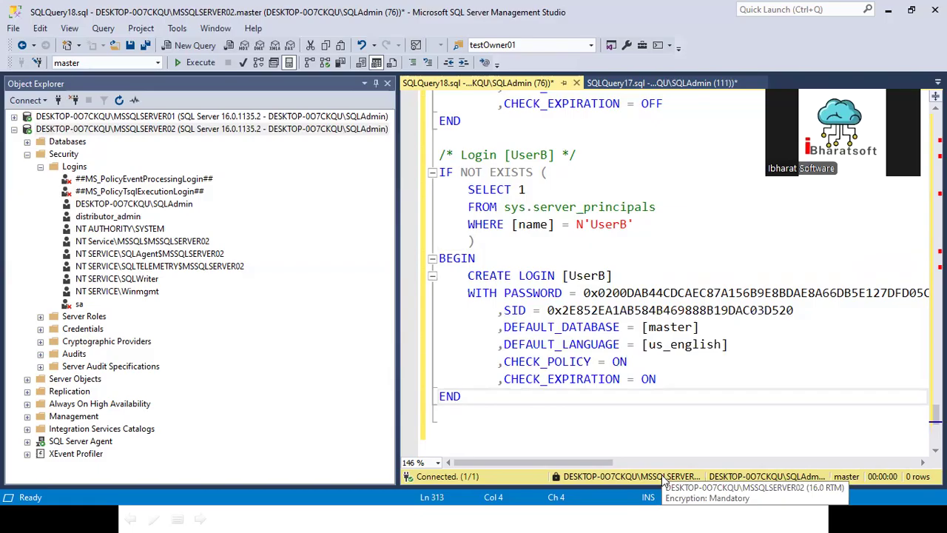
# - Run the login script, refresh MSSQLSERVER02 and list its Security > Logins
pyautogui.press('F5')
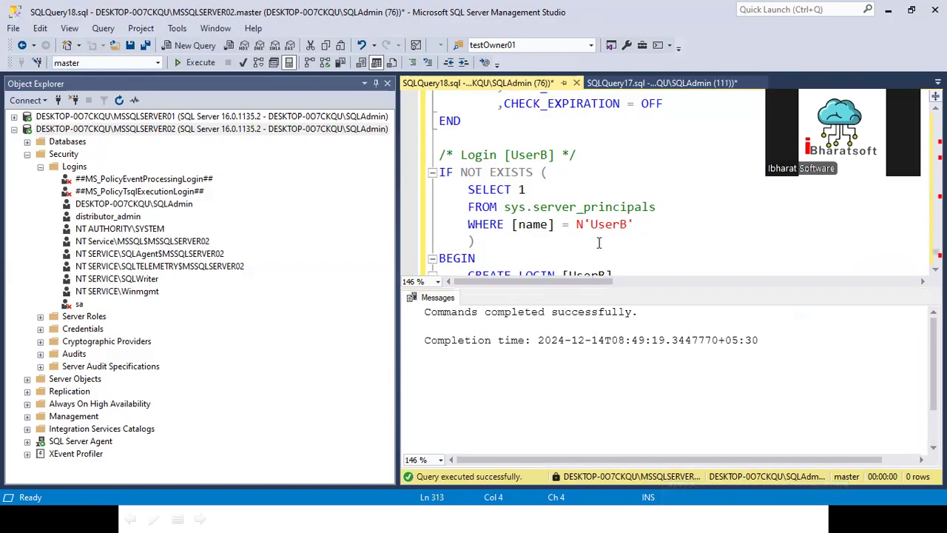
pyautogui.click(28, 154)
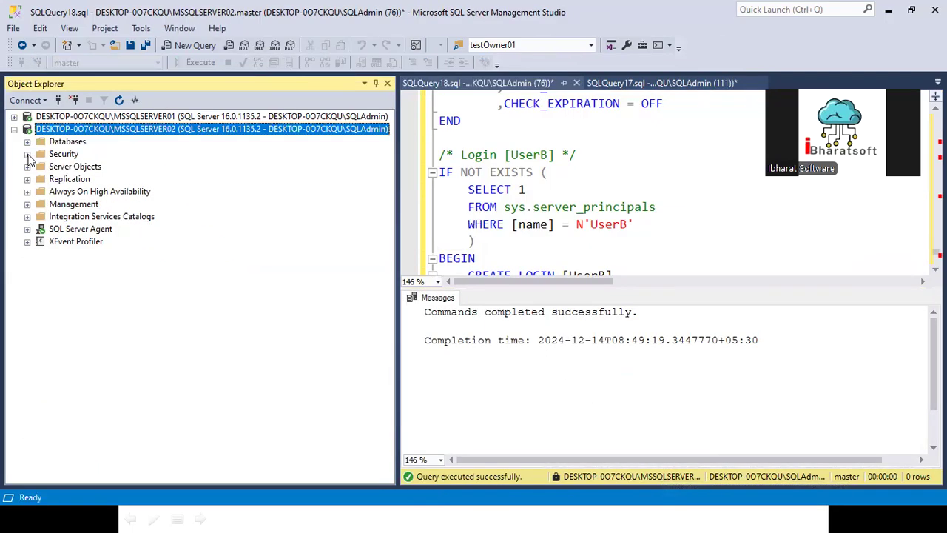
pyautogui.click(45, 157)
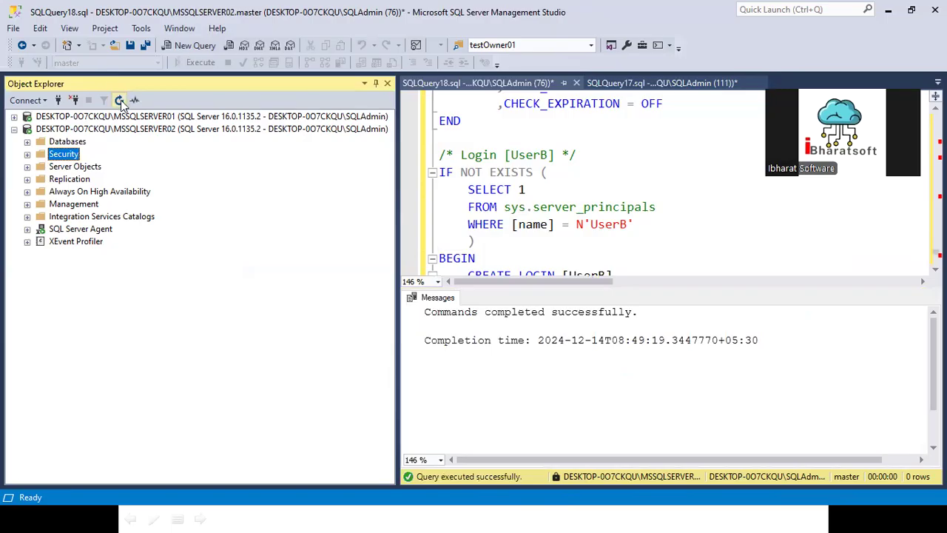
pyautogui.click(76, 130)
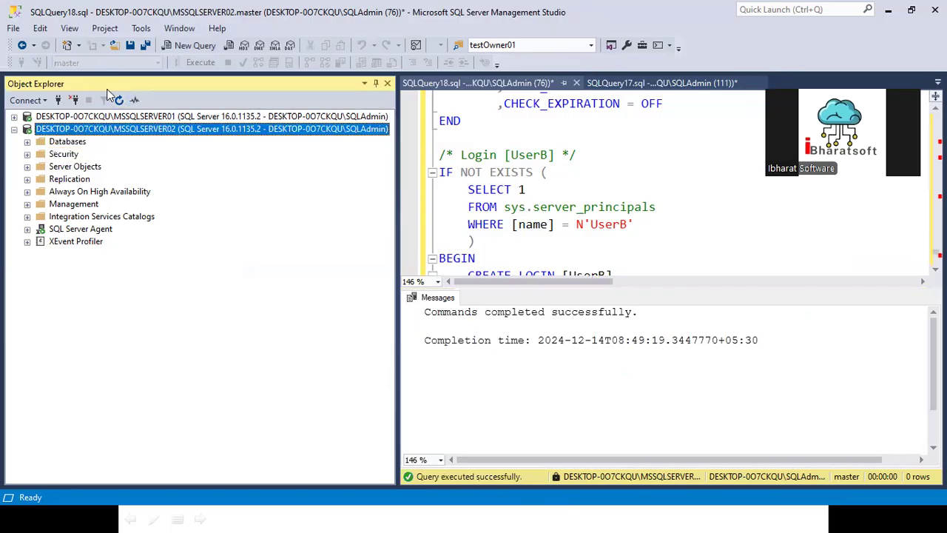
pyautogui.click(118, 100)
pyautogui.click(27, 154)
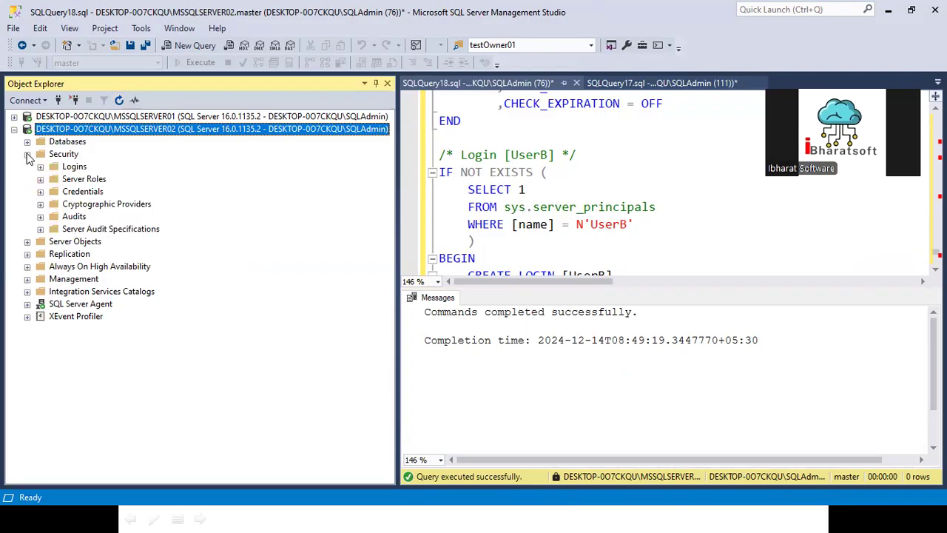
pyautogui.click(40, 166)
# - Examine UserA's password hash in the script, then bring up the MSSQLSERVER02 server menu
pyautogui.scroll(-4, 174, 381)
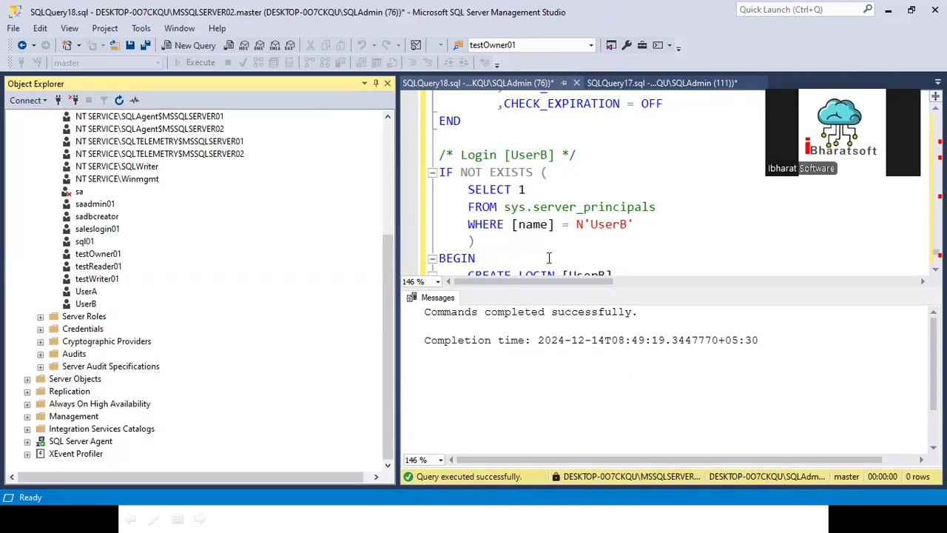
pyautogui.scroll(3, 549, 258)
pyautogui.scroll(4, 189, 238)
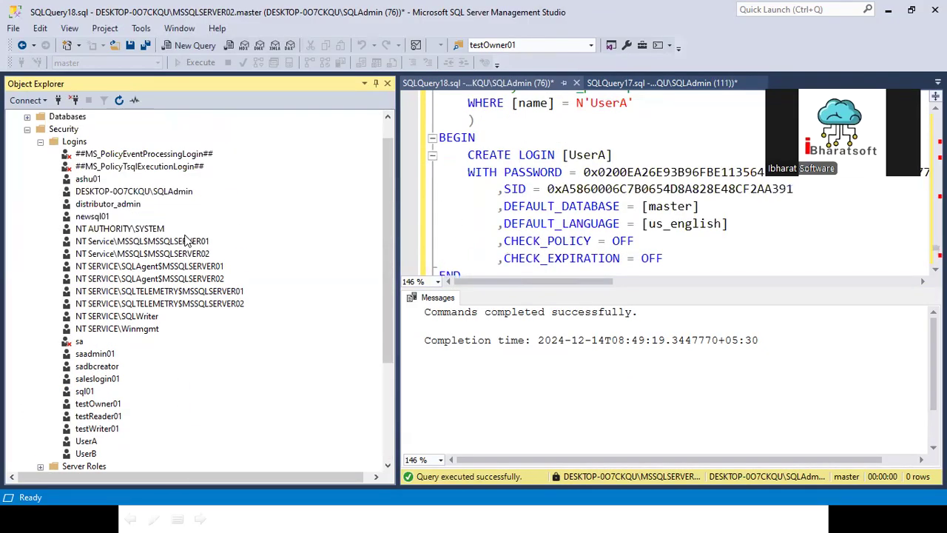
pyautogui.moveTo(583, 172); pyautogui.dragTo(714, 172)
pyautogui.scroll(1, 104, 192)
pyautogui.rightClick(104, 132)
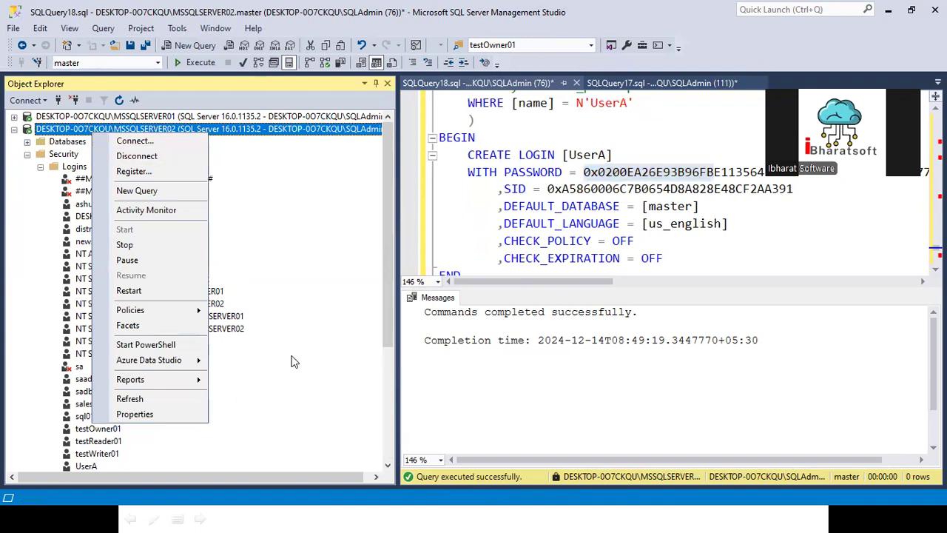
# - Select the saadmin01 login and start renaming it from its context menu
pyautogui.press('Escape')
pyautogui.scroll(-2, 110, 331)
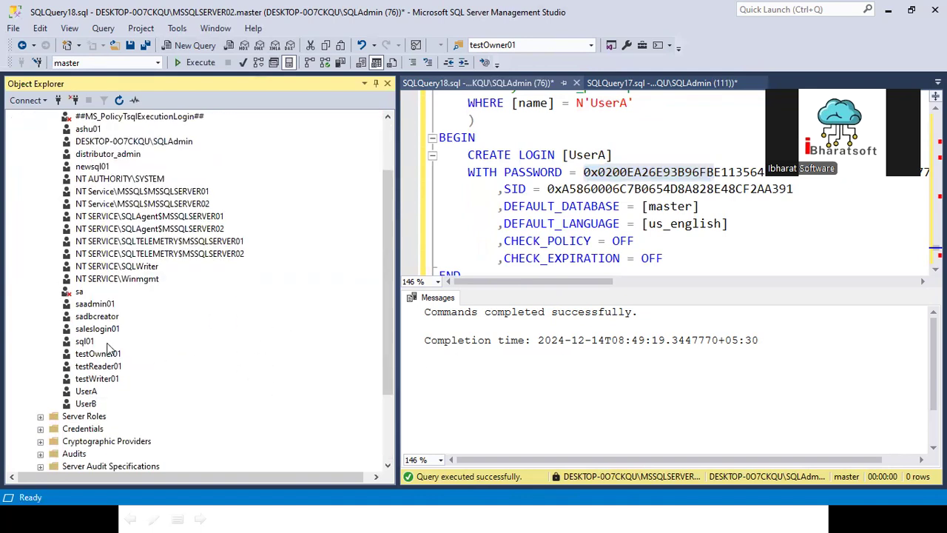
pyautogui.click(96, 305)
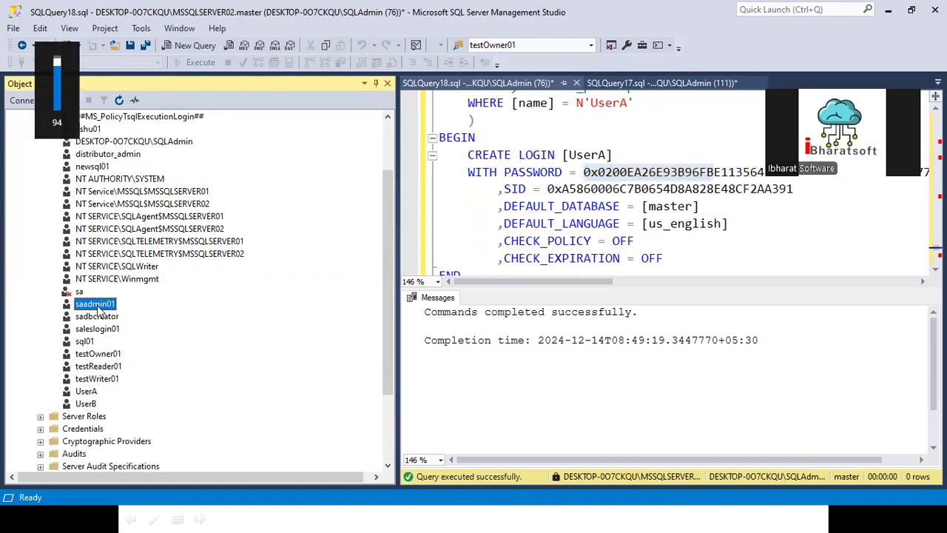
pyautogui.rightClick(100, 307)
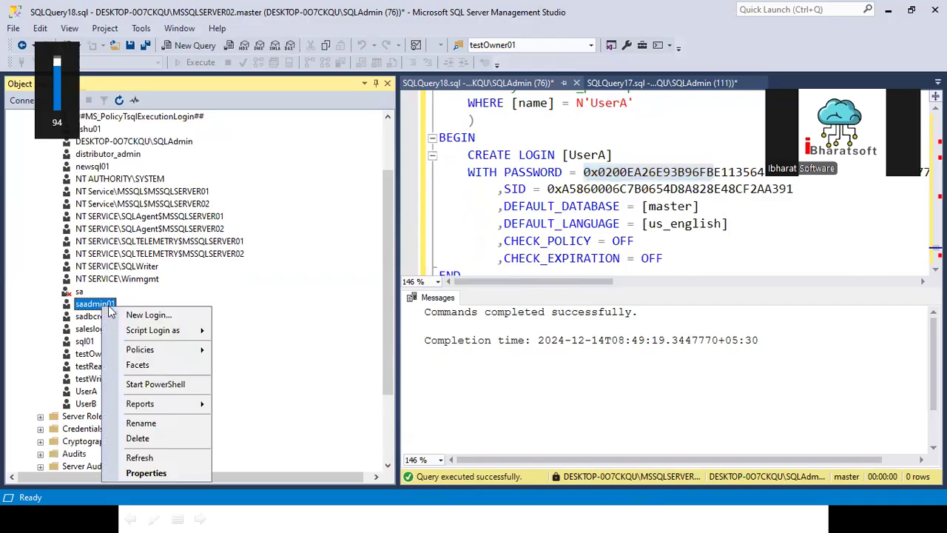
pyautogui.click(141, 422)
# - Review UserA's IF NOT EXISTS block and re-run the login script with F5
pyautogui.scroll(2, 141, 194)
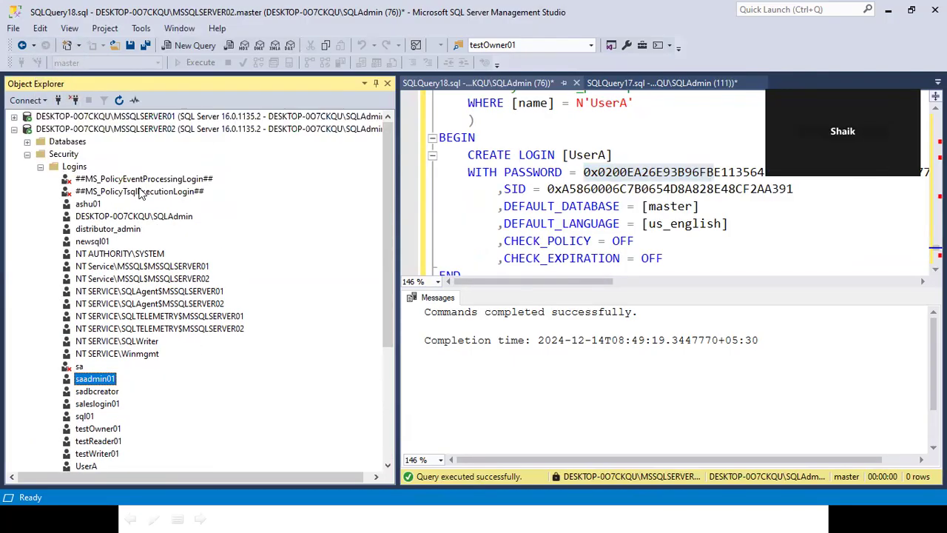
pyautogui.click(477, 223)
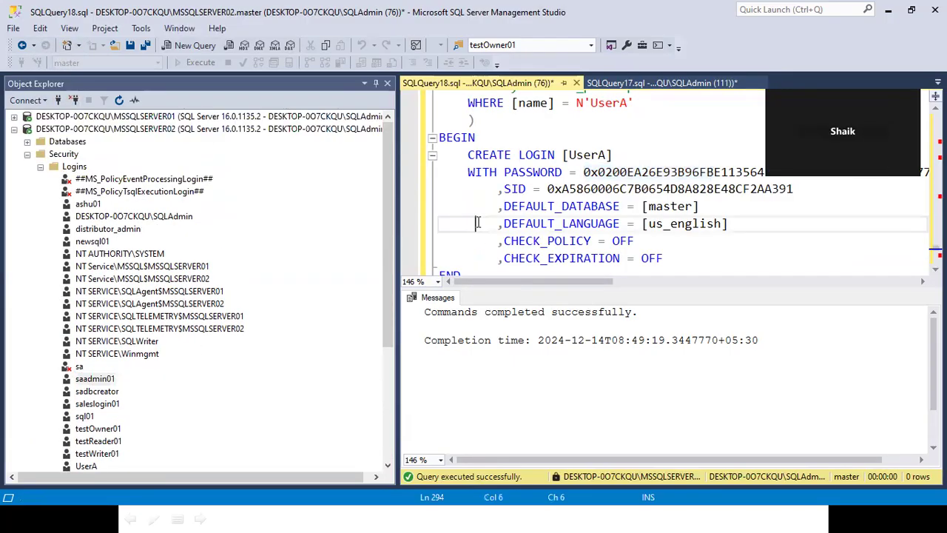
pyautogui.click(738, 259)
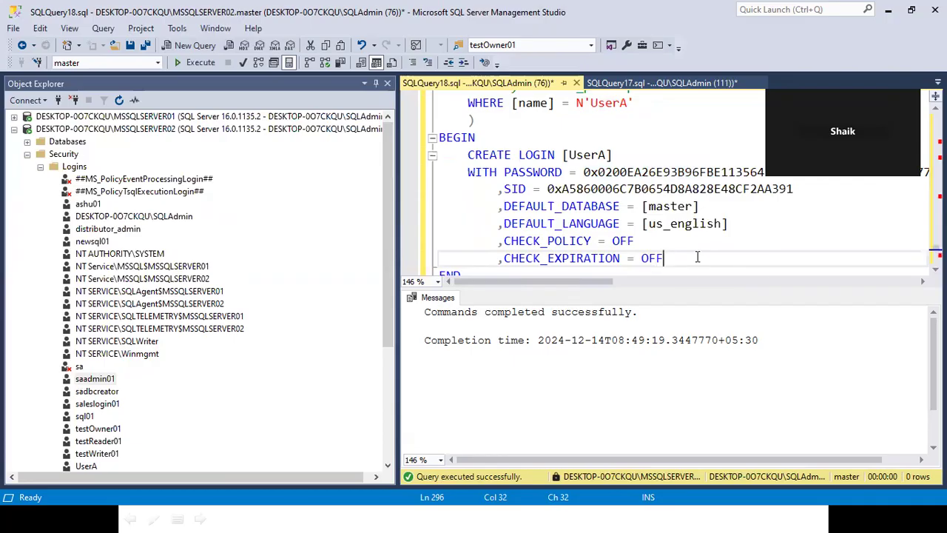
pyautogui.scroll(3, 551, 196)
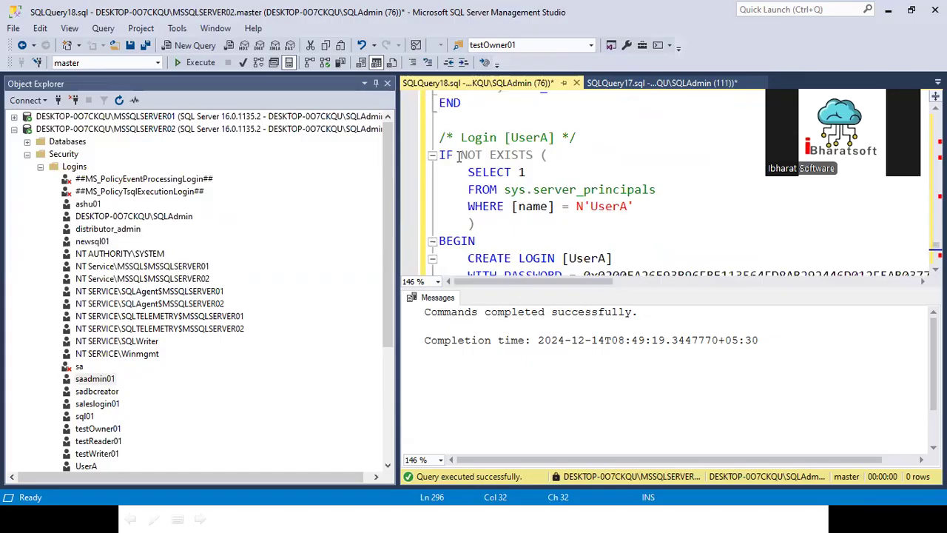
pyautogui.moveTo(460, 156); pyautogui.dragTo(533, 156)
pyautogui.moveTo(468, 250); pyautogui.dragTo(480, 289)
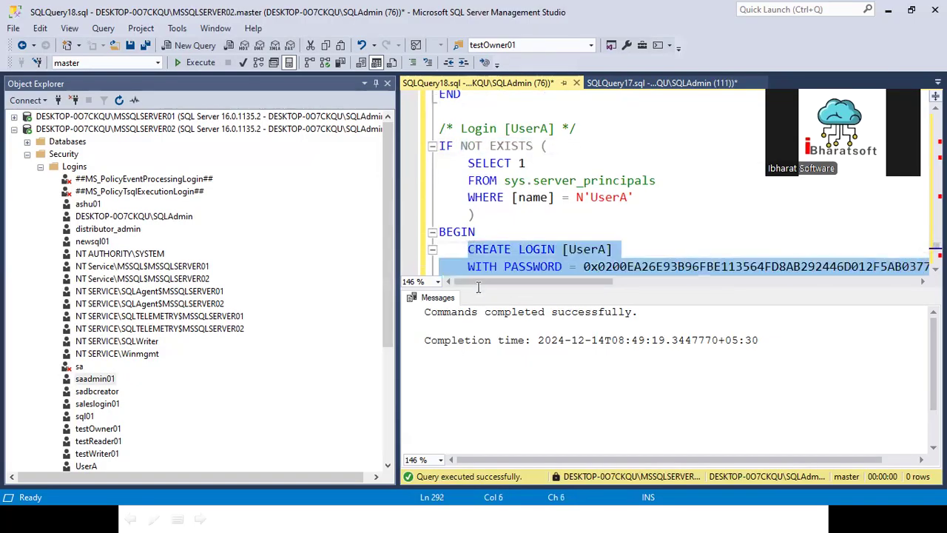
pyautogui.click(502, 201)
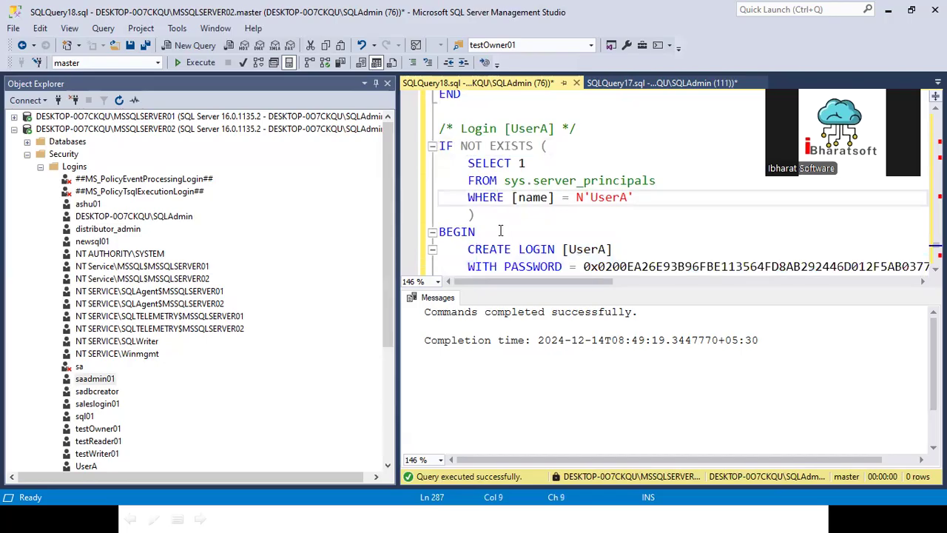
pyautogui.click(500, 238)
pyautogui.press('F5')
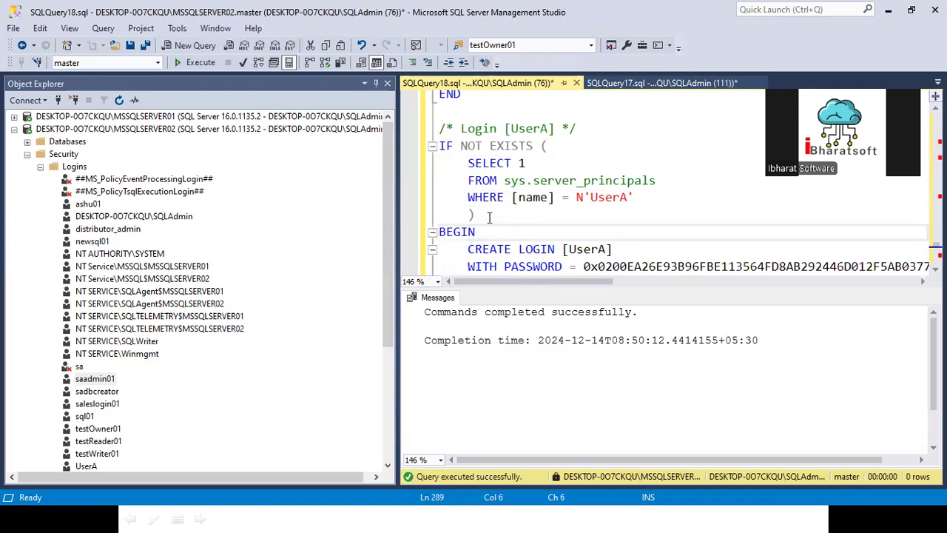
pyautogui.doubleClick(598, 197)
pyautogui.scroll(-1, 224, 363)
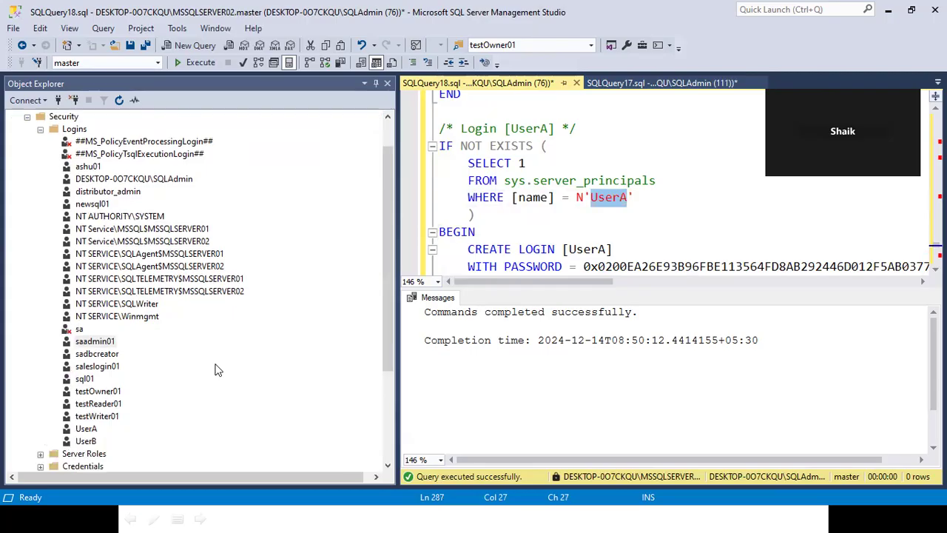
# - Delete the UserA login, accepting the database users warning, then select the Logins folder
pyautogui.rightClick(89, 431)
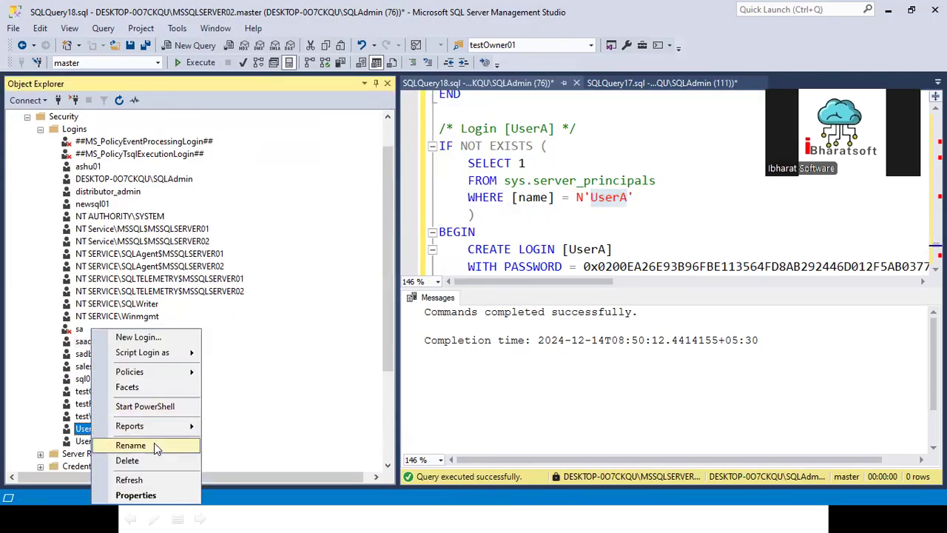
pyautogui.click(133, 460)
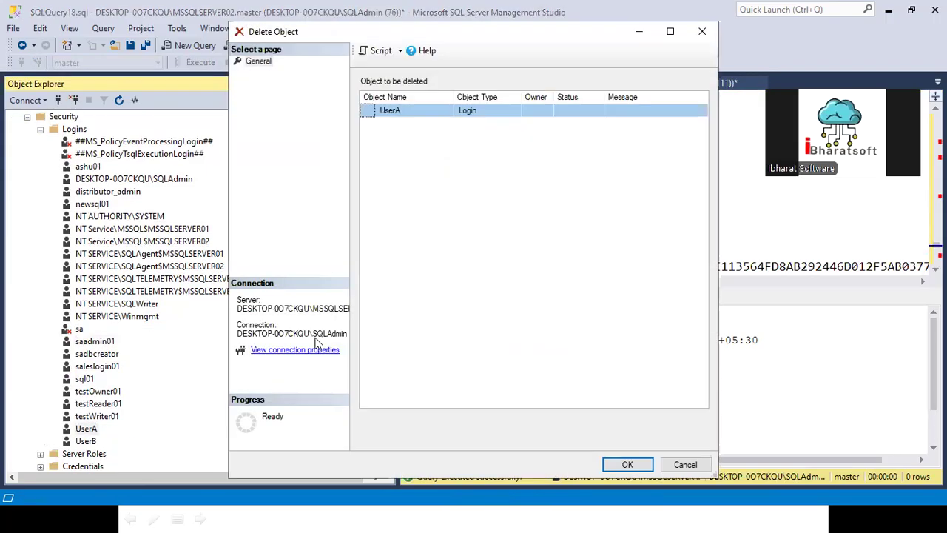
pyautogui.click(621, 466)
pyautogui.click(592, 285)
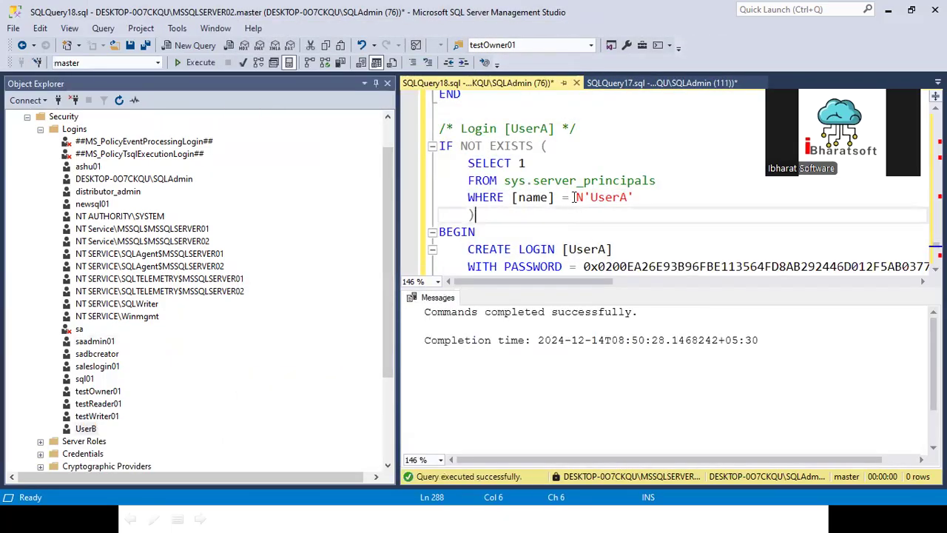
pyautogui.click(68, 130)
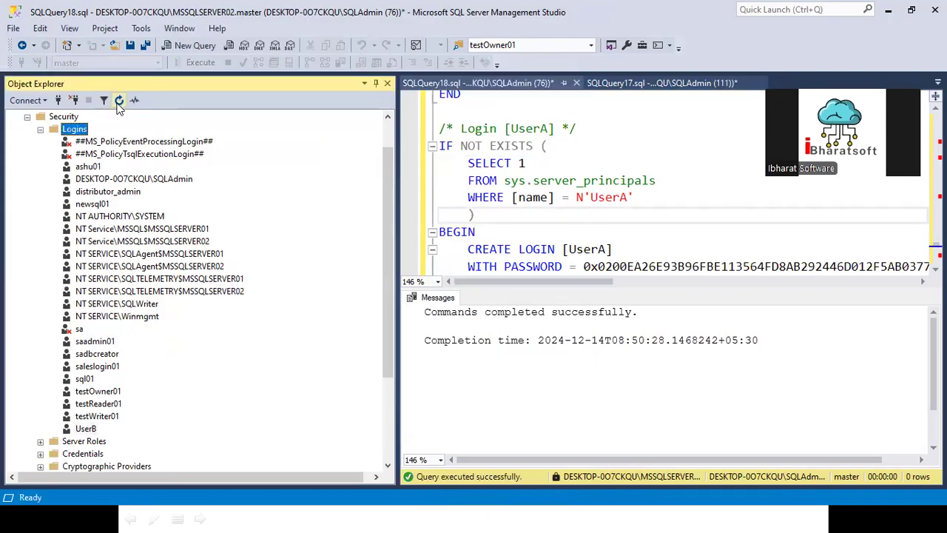
# - Refresh the Logins list, select the reappeared UserA login, and return to the script
pyautogui.click(118, 102)
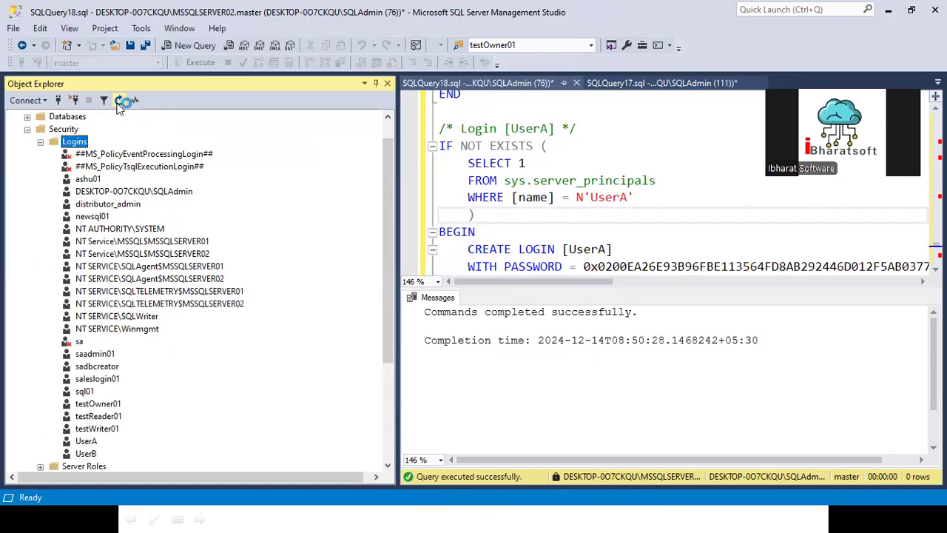
pyautogui.click(87, 441)
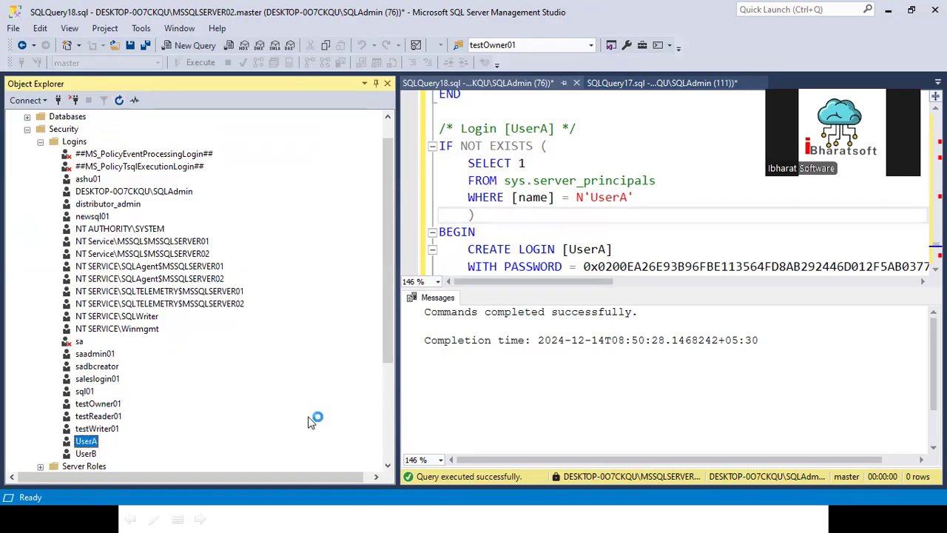
pyautogui.click(600, 218)
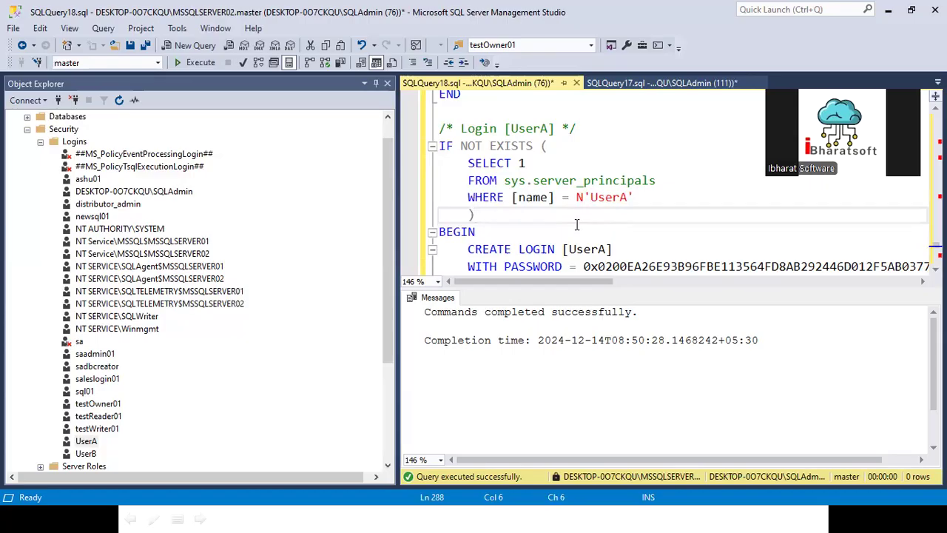
# - Comment out UserA's IF NOT EXISTS check with Ctrl+K, Ctrl+C
pyautogui.moveTo(502, 229); pyautogui.dragTo(419, 140)
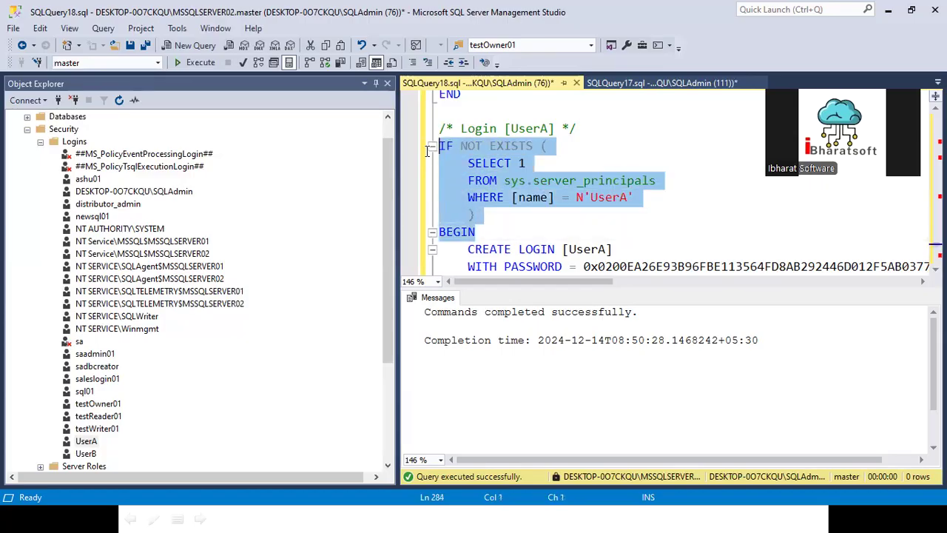
pyautogui.click(490, 231)
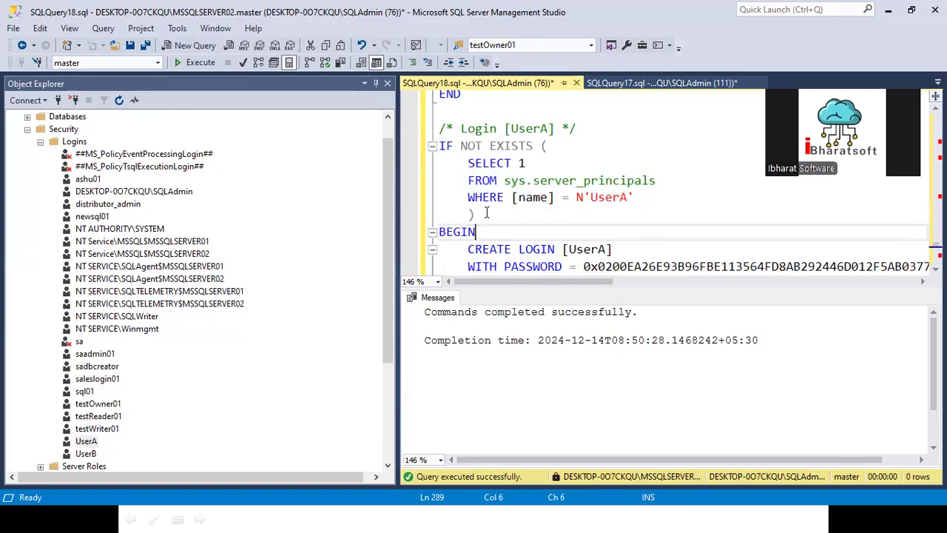
pyautogui.moveTo(487, 213); pyautogui.dragTo(420, 148)
pyautogui.hotkey('ctrl', 'k')
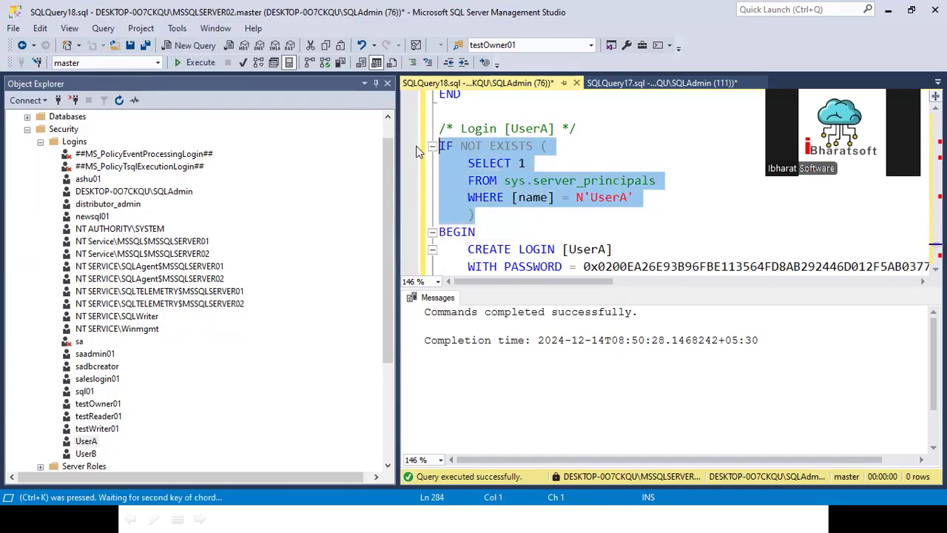
pyautogui.hotkey('ctrl', 'c')
pyautogui.click(585, 216)
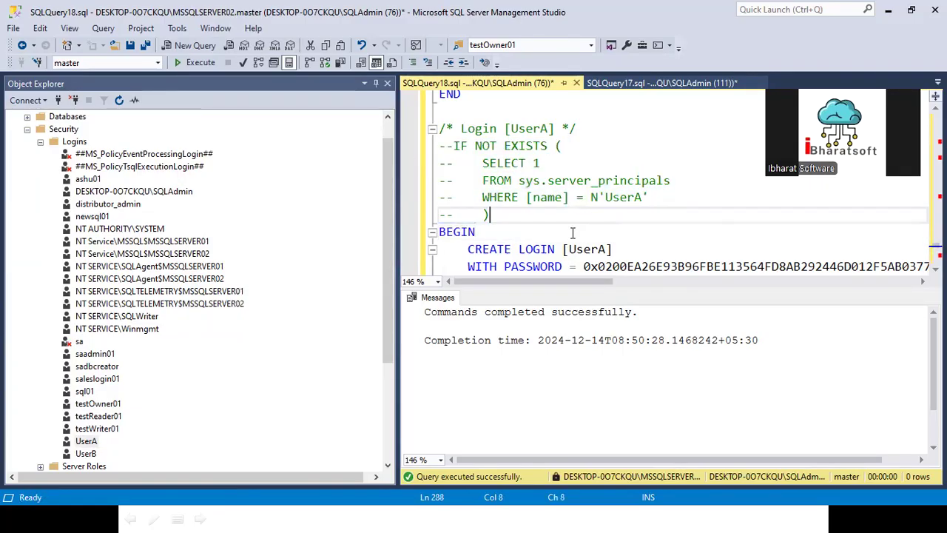
# - Run the script with UserA's existence check commented out and review the result
pyautogui.click(569, 249)
pyautogui.click(559, 234)
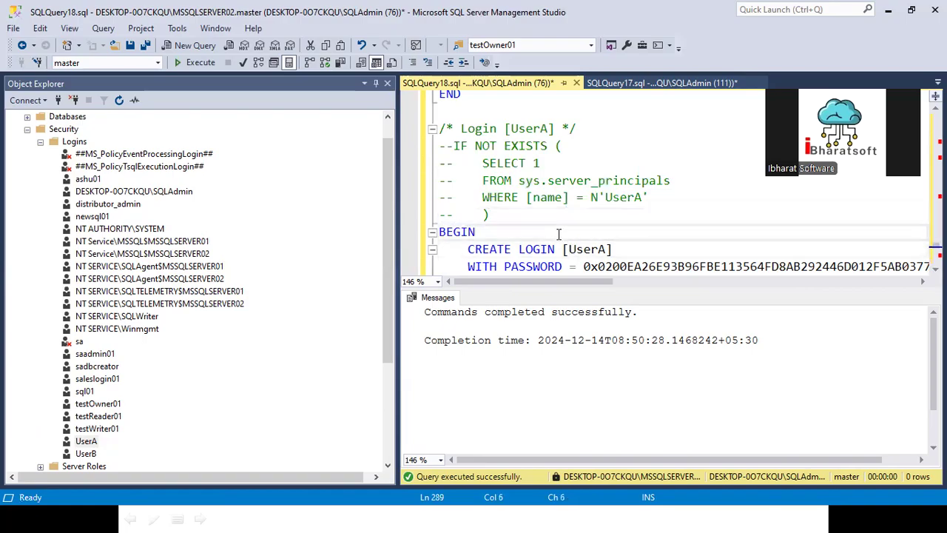
pyautogui.moveTo(454, 146); pyautogui.dragTo(613, 212)
pyautogui.click(560, 227)
pyautogui.press('F5')
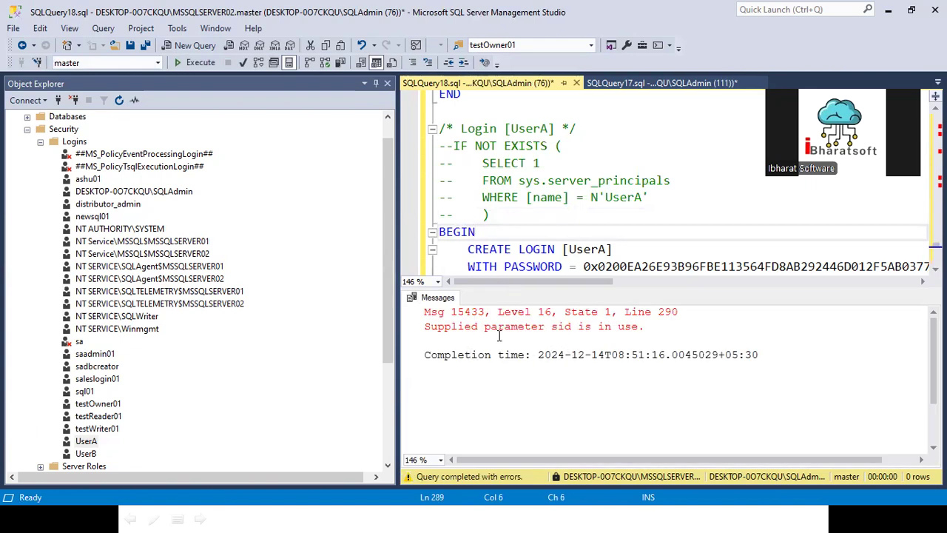
pyautogui.click(531, 220)
pyautogui.scroll(-2, 529, 224)
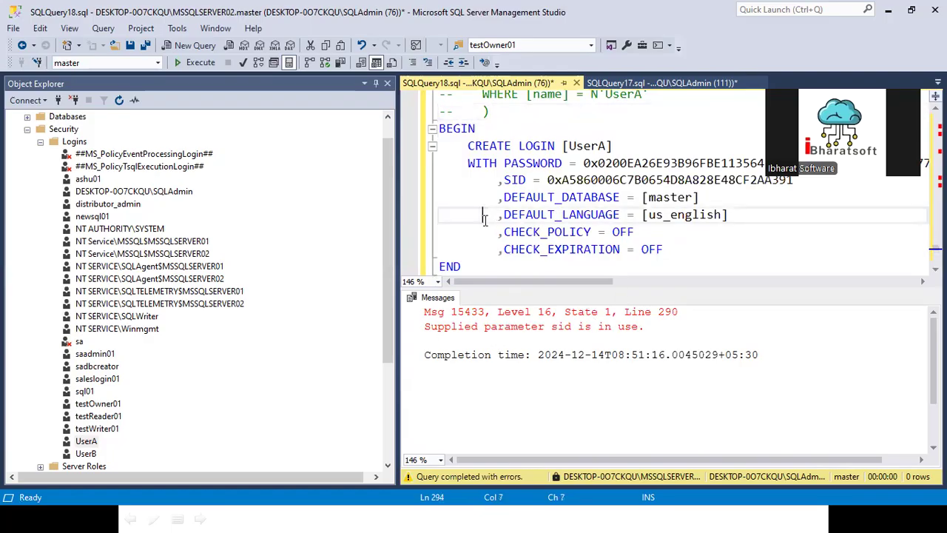
pyautogui.scroll(2, 518, 199)
pyautogui.click(544, 179)
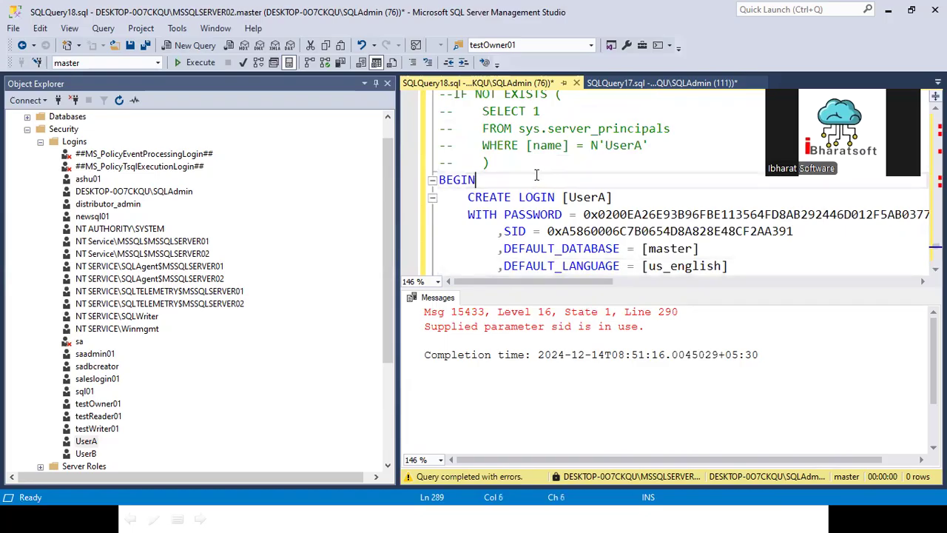
pyautogui.moveTo(468, 197); pyautogui.dragTo(669, 197)
pyautogui.scroll(-3, 504, 239)
pyautogui.scroll(-3, 504, 239)
# - Execute only CREATE LOGIN [UserA], getting Msg 15433 'Supplied parameter sid is in use.'
pyautogui.click(196, 63)
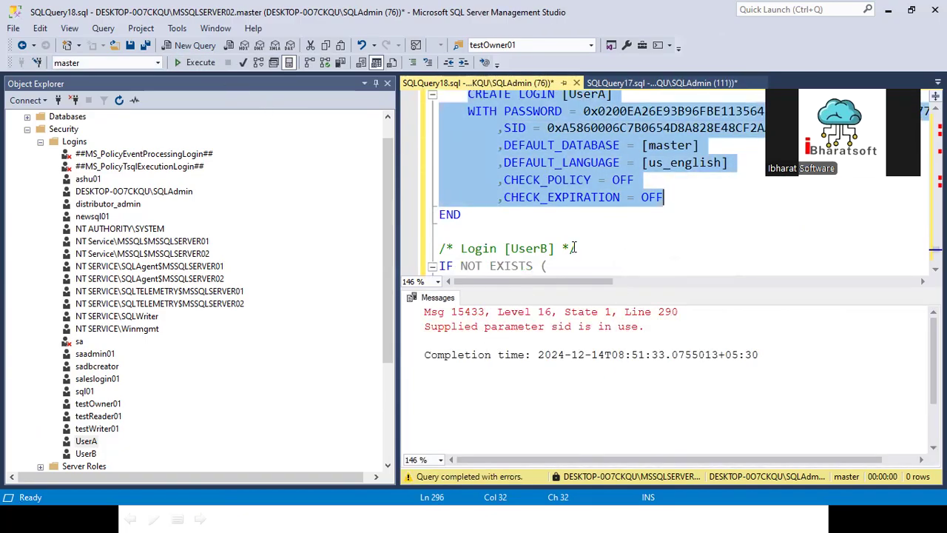
pyautogui.click(599, 232)
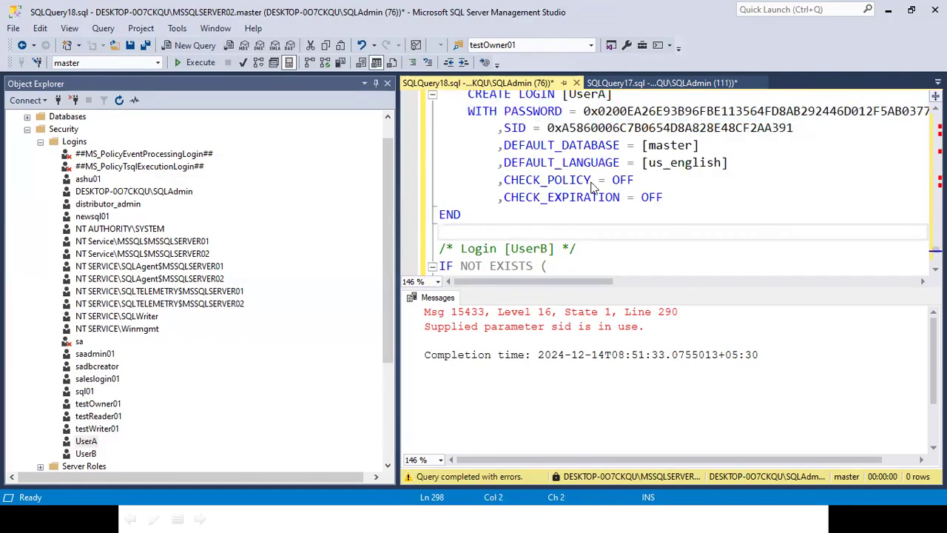
pyautogui.moveTo(545, 128); pyautogui.dragTo(798, 125)
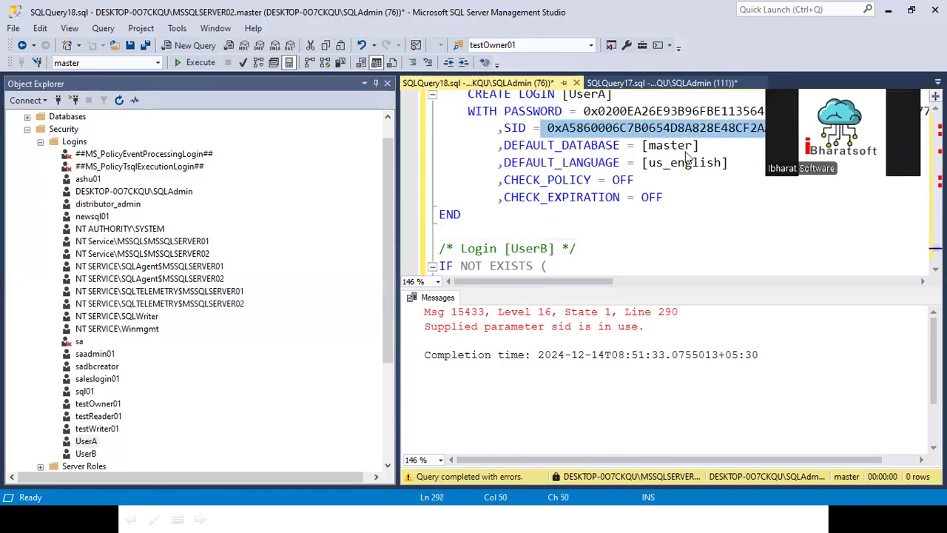
pyautogui.click(557, 327)
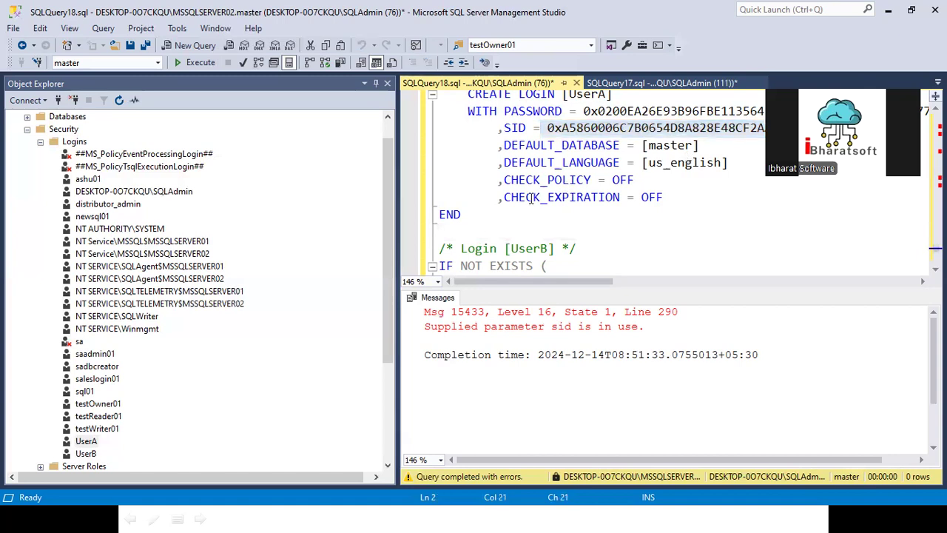
pyautogui.scroll(3, 469, 227)
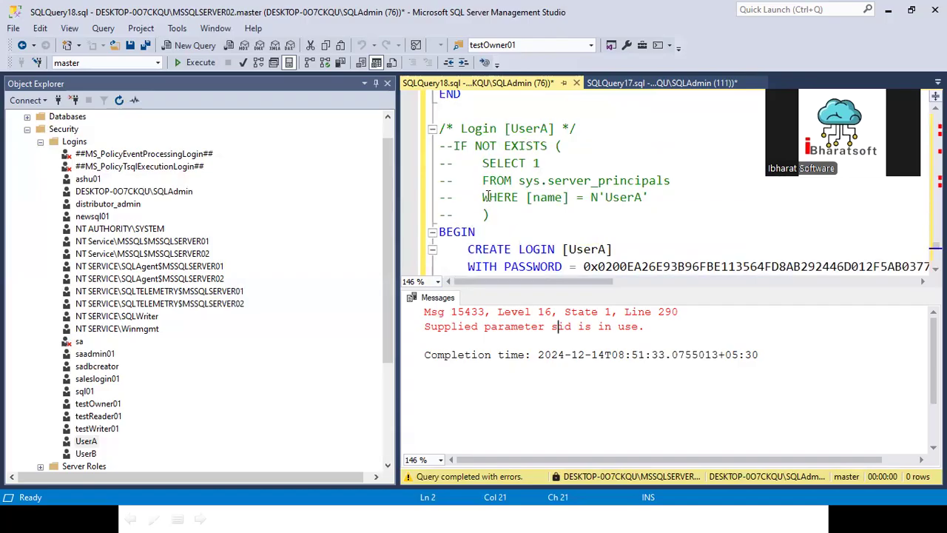
pyautogui.click(447, 147)
pyautogui.moveTo(431, 150); pyautogui.dragTo(479, 216)
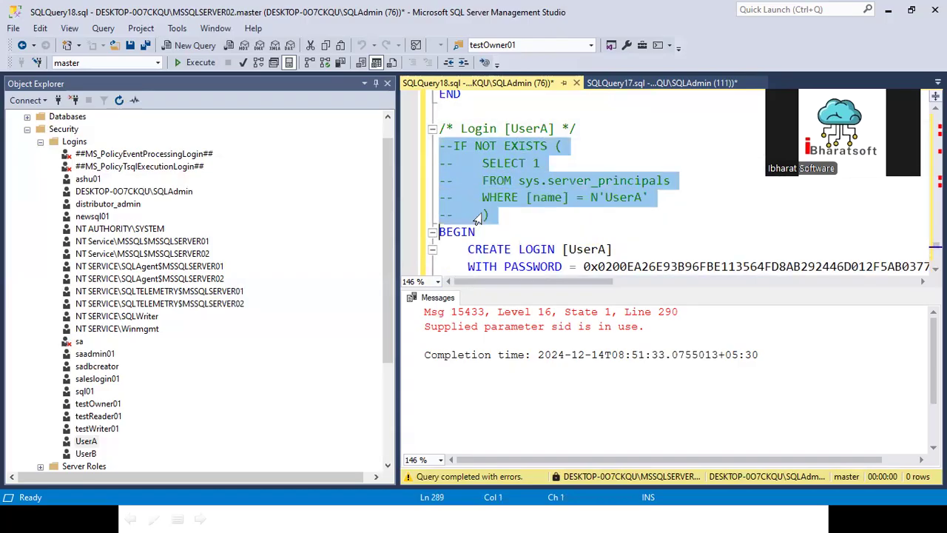
# - Uncomment UserA's block and change its condition from IF NOT EXISTS to IF EXISTS
pyautogui.hotkey('ctrl', 'k')
pyautogui.hotkey('ctrl', 'u')
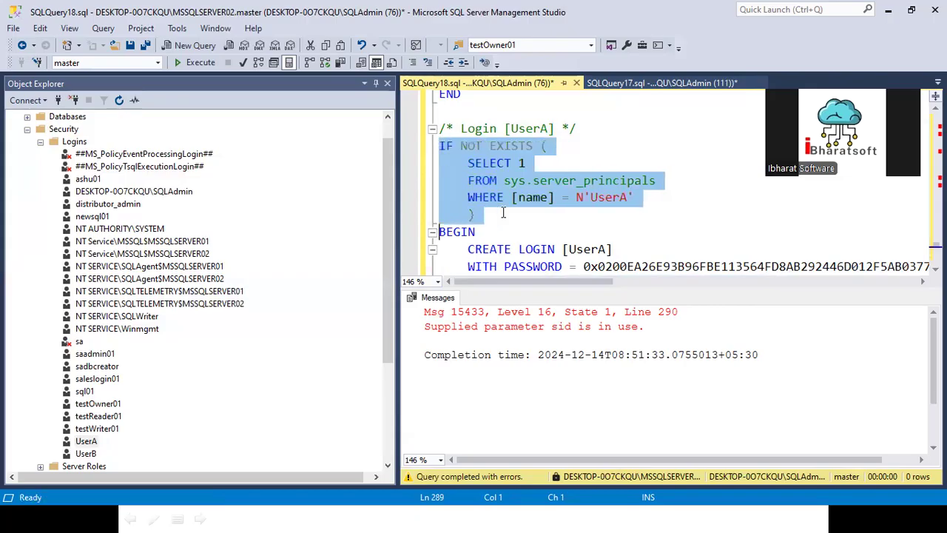
pyautogui.click(504, 213)
pyautogui.doubleClick(475, 148)
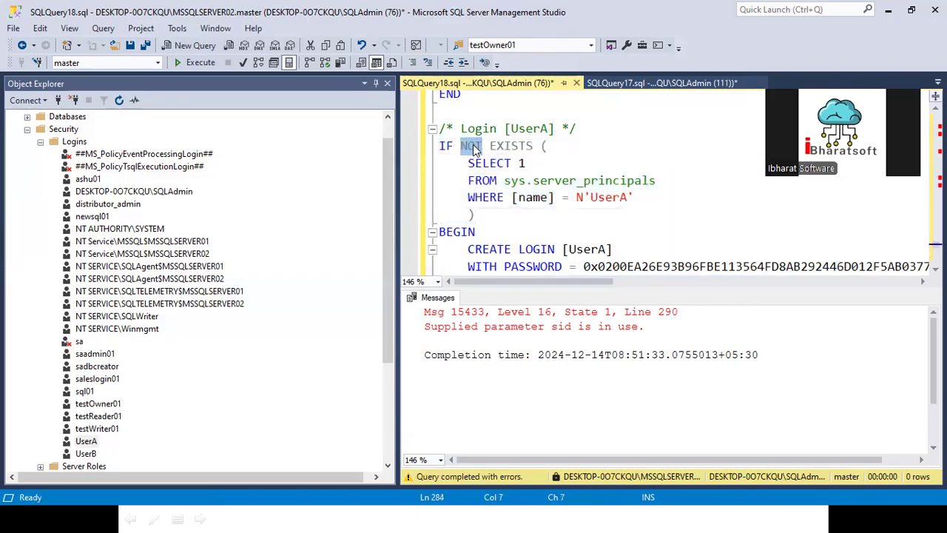
pyautogui.press('Delete')
pyautogui.press('Delete')
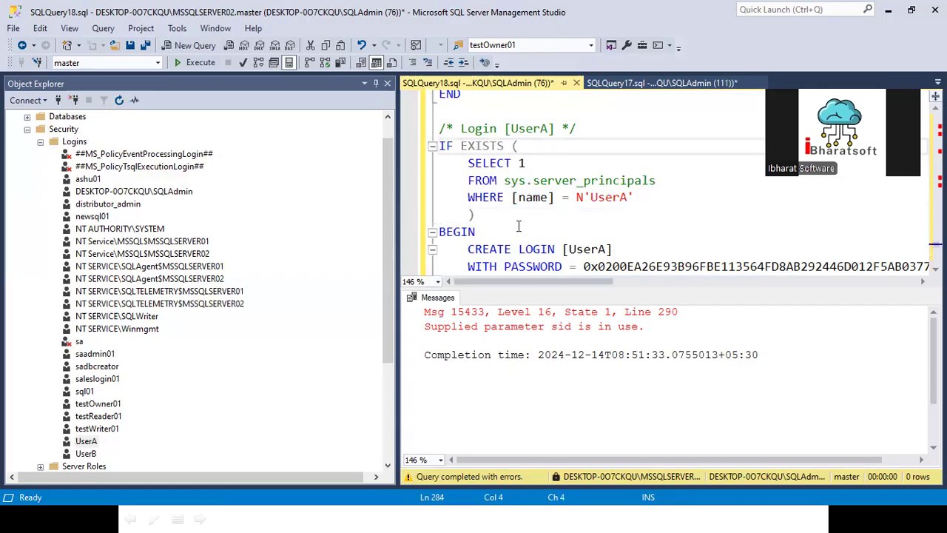
# - Add an indented BEGIN DROP LOGIN UserA END block under the IF EXISTS condition
pyautogui.click(508, 217)
pyautogui.press('Return')
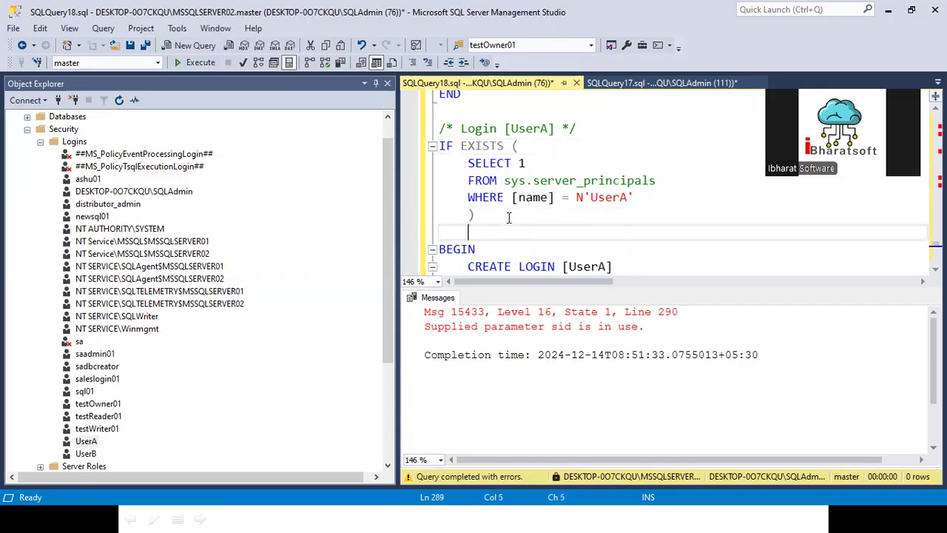
pyautogui.write('DROP LOGIN')
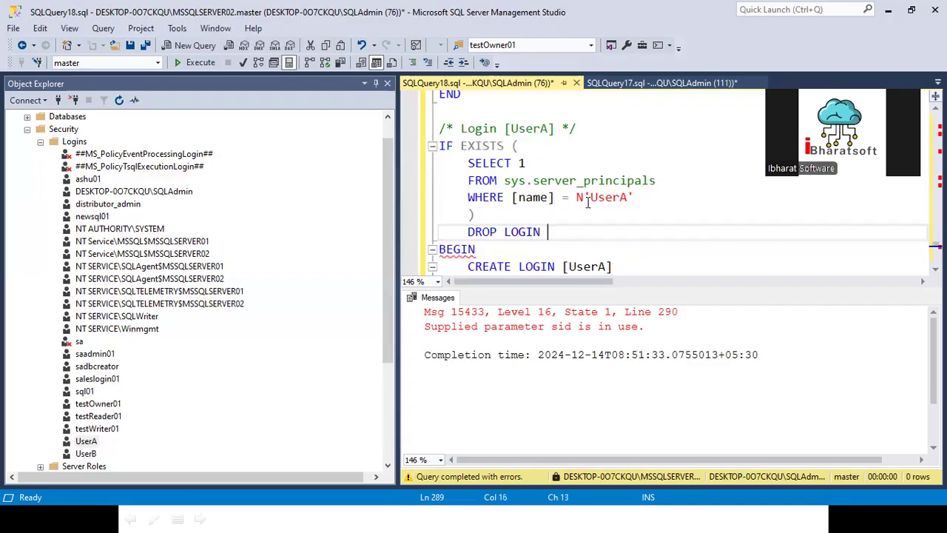
pyautogui.doubleClick(609, 199)
pyautogui.hotkey('ctrl', 'c')
pyautogui.click(556, 233)
pyautogui.hotkey('ctrl', 'v')
pyautogui.click(501, 216)
pyautogui.press('Return')
pyautogui.write('BEGIN')
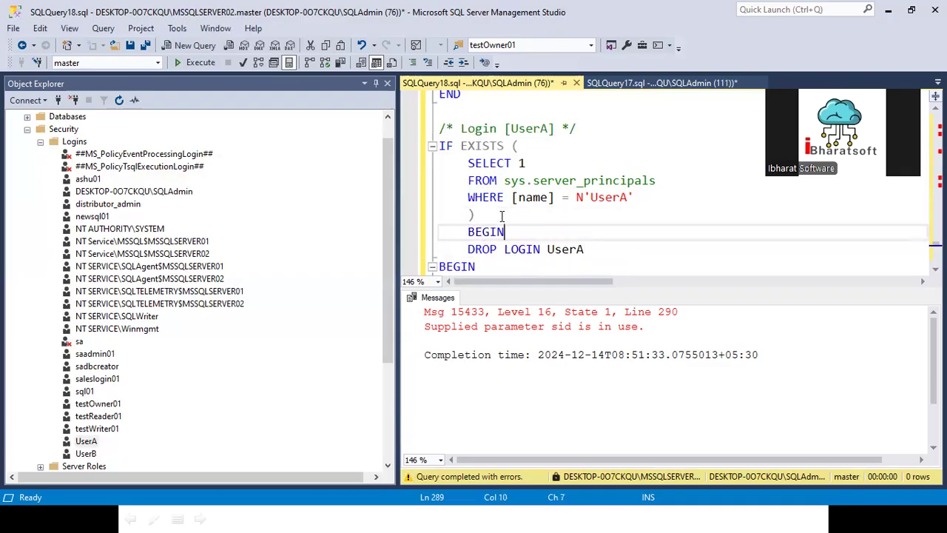
pyautogui.click(589, 249)
pyautogui.press('Return')
pyautogui.write('E')
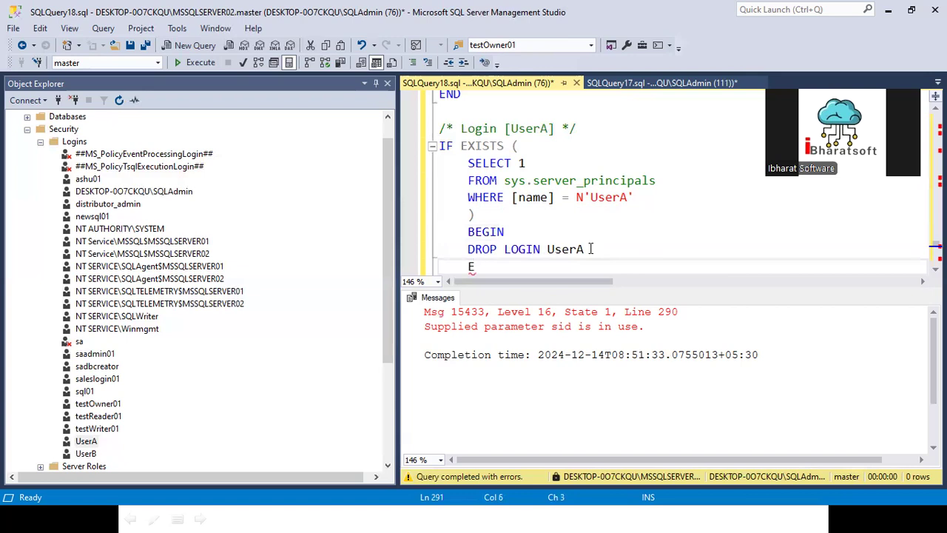
pyautogui.write('ND')
pyautogui.click(533, 239)
pyautogui.click(532, 251)
pyautogui.press('Home')
pyautogui.press('Tab')
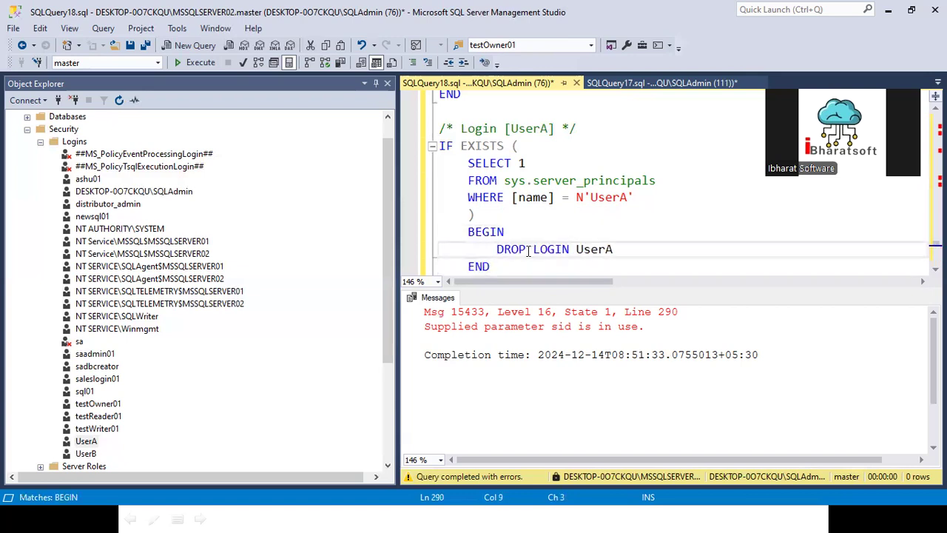
# - Add an unindented else line after END so CREATE LOGIN runs otherwise
pyautogui.scroll(-1, 528, 249)
pyautogui.click(498, 214)
pyautogui.press('Return')
pyautogui.write('else')
pyautogui.press('Home')
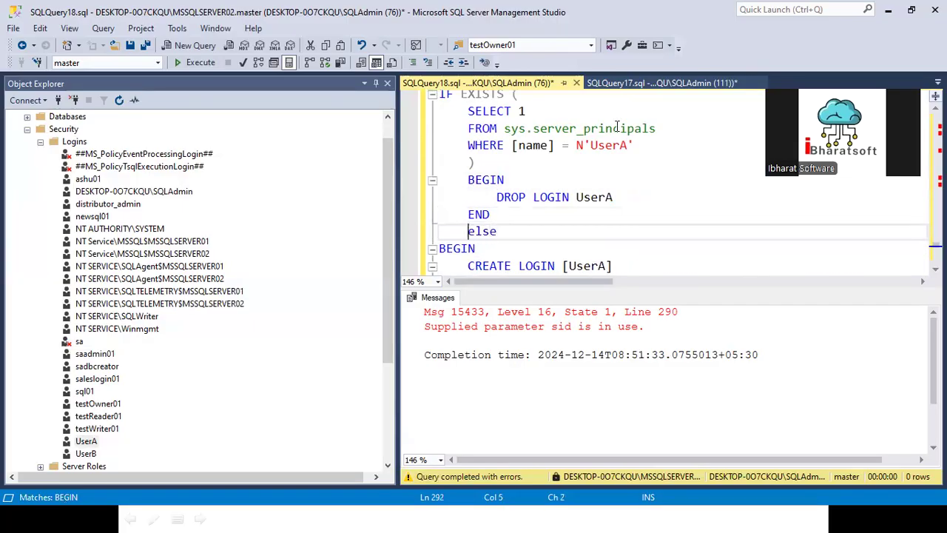
pyautogui.press('BackSpace')
# - Review the DROP LOGIN logic and run the edited script with F5
pyautogui.scroll(-1, 501, 216)
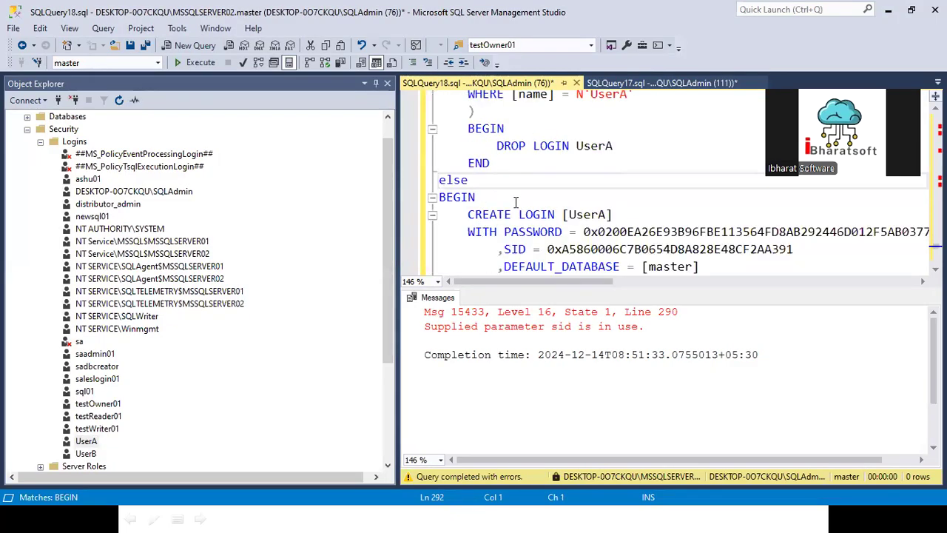
pyautogui.scroll(1, 515, 200)
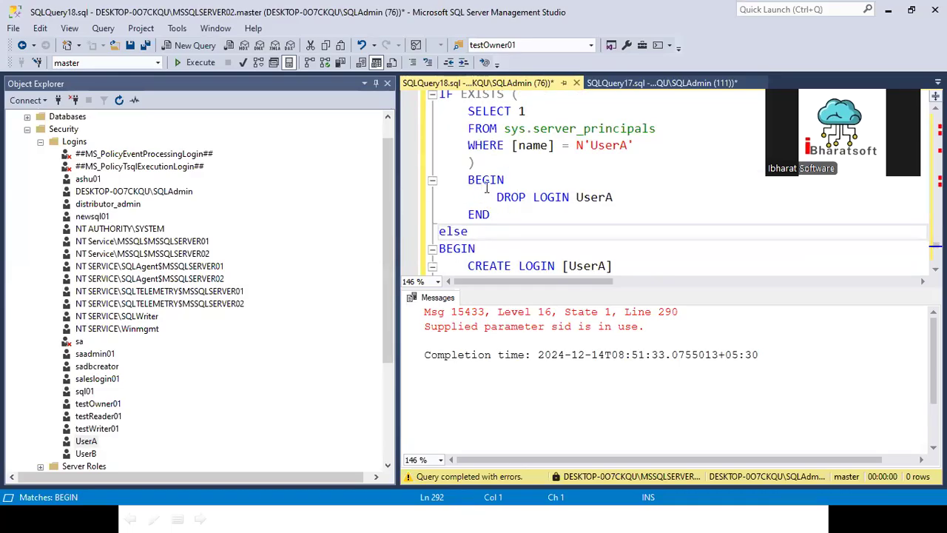
pyautogui.moveTo(497, 197); pyautogui.dragTo(569, 197)
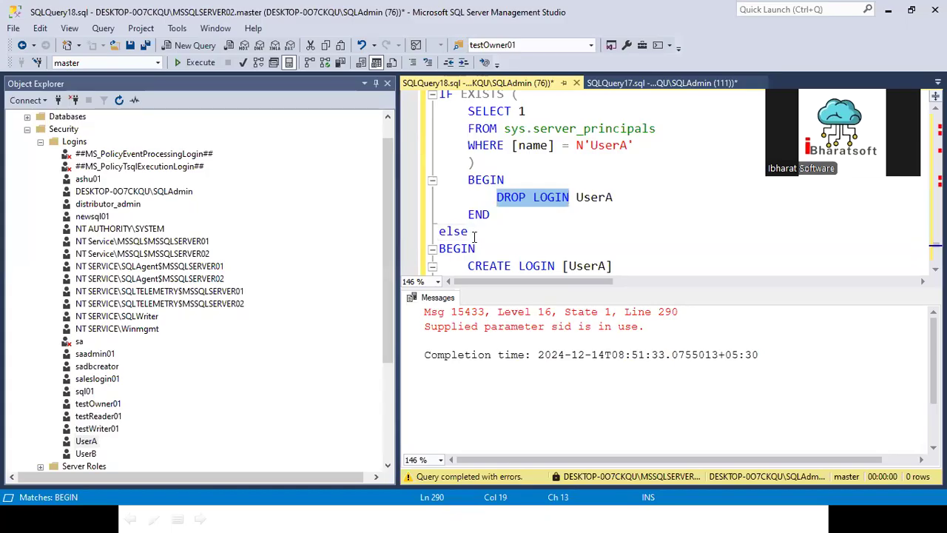
pyautogui.scroll(-2, 474, 235)
pyautogui.moveTo(467, 162); pyautogui.dragTo(497, 248)
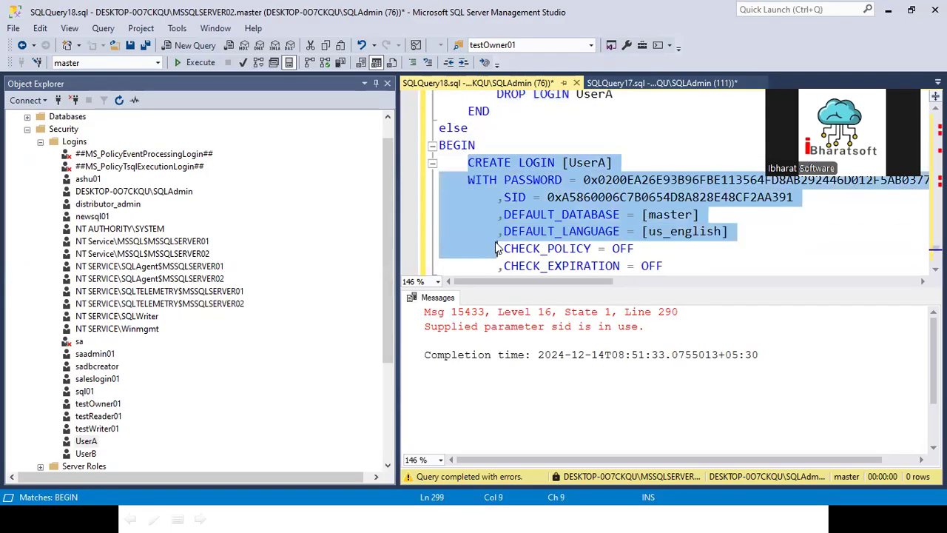
pyautogui.scroll(-3, 497, 249)
pyautogui.scroll(1, 497, 249)
pyautogui.click(577, 194)
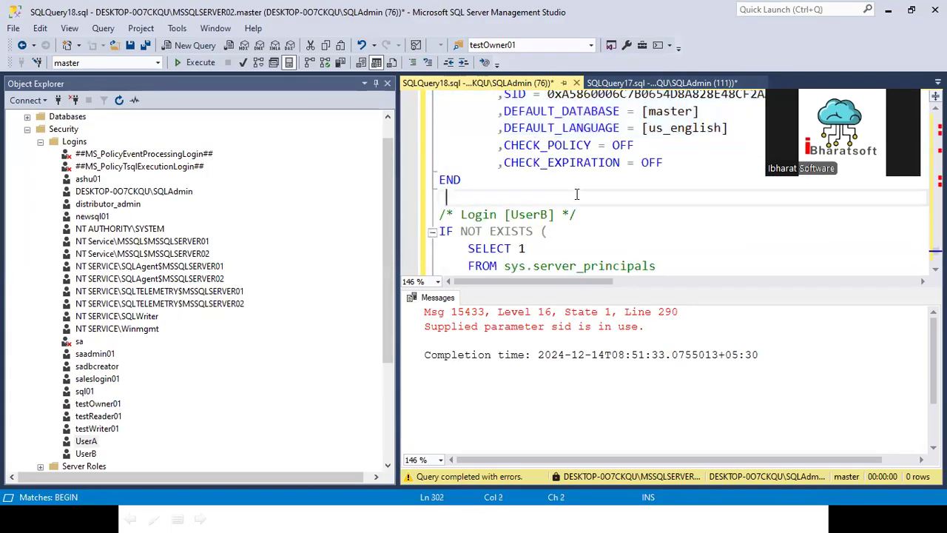
pyautogui.press('F5')
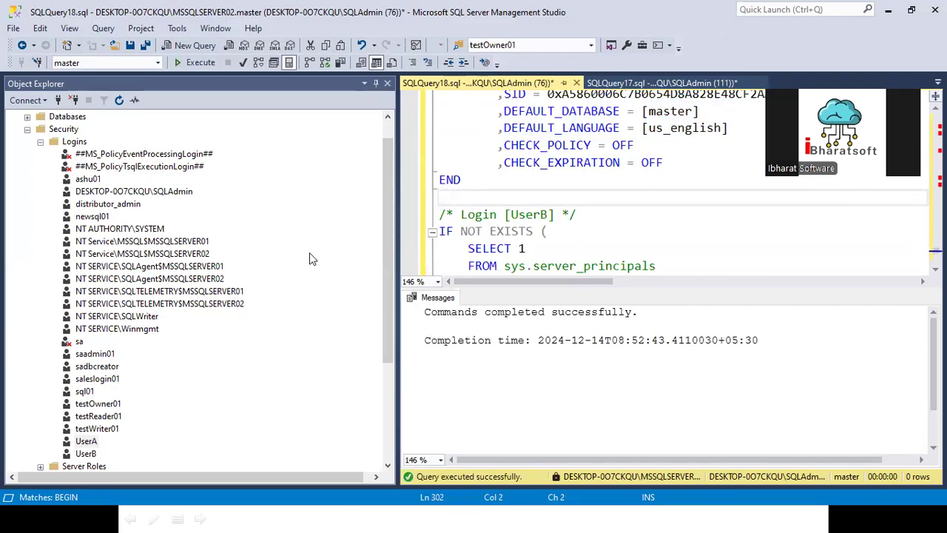
# - Refresh MSSQLSERVER02's Logins folder and confirm UserB remains while UserA is gone
pyautogui.click(78, 142)
pyautogui.click(118, 100)
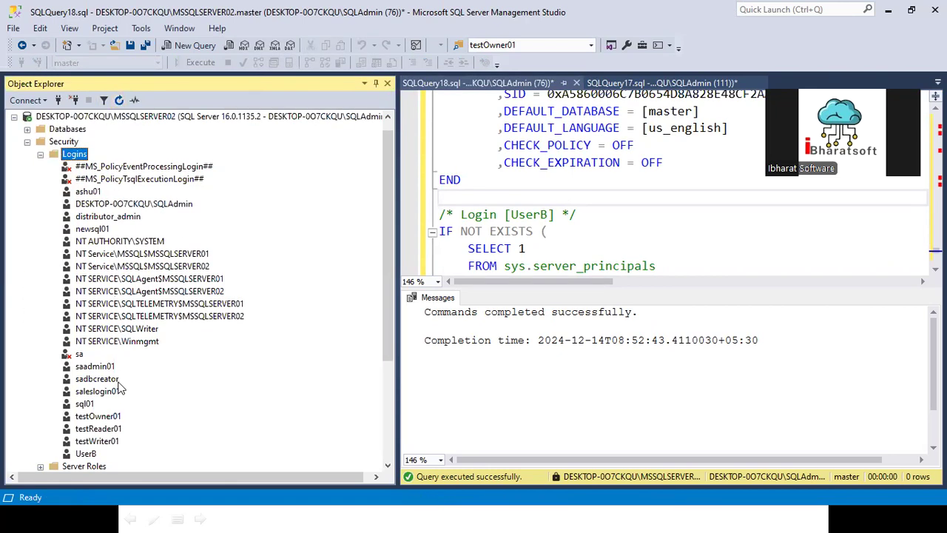
pyautogui.scroll(-1, 118, 390)
pyautogui.click(97, 417)
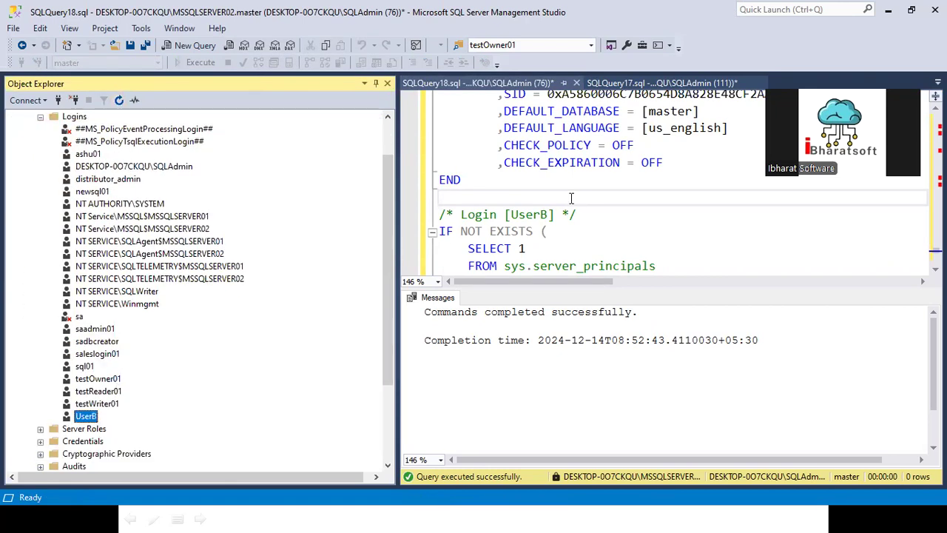
pyautogui.scroll(4, 537, 197)
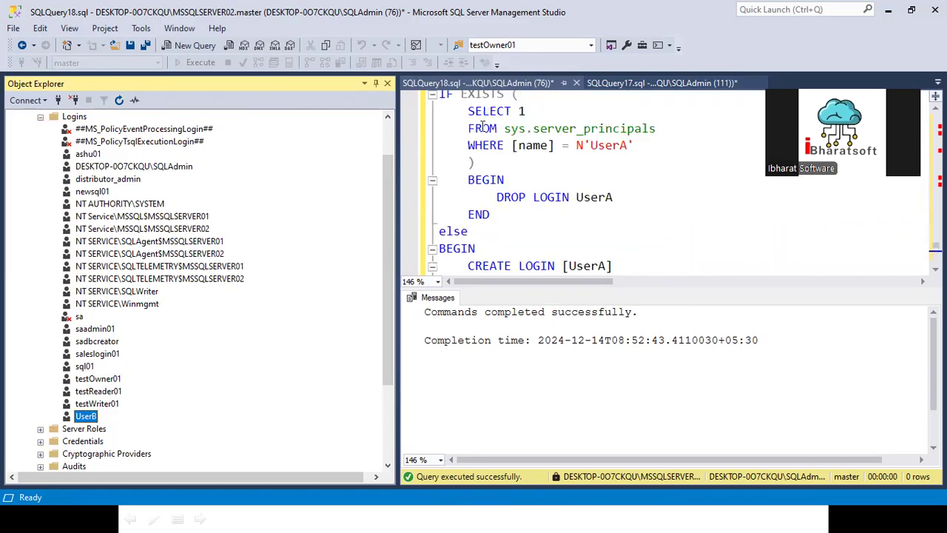
pyautogui.scroll(-2, 521, 219)
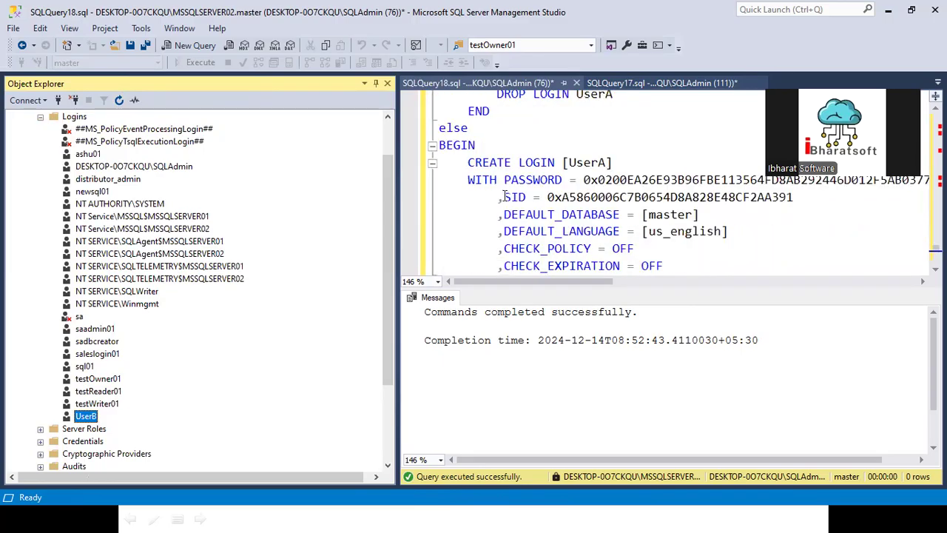
pyautogui.scroll(2, 524, 175)
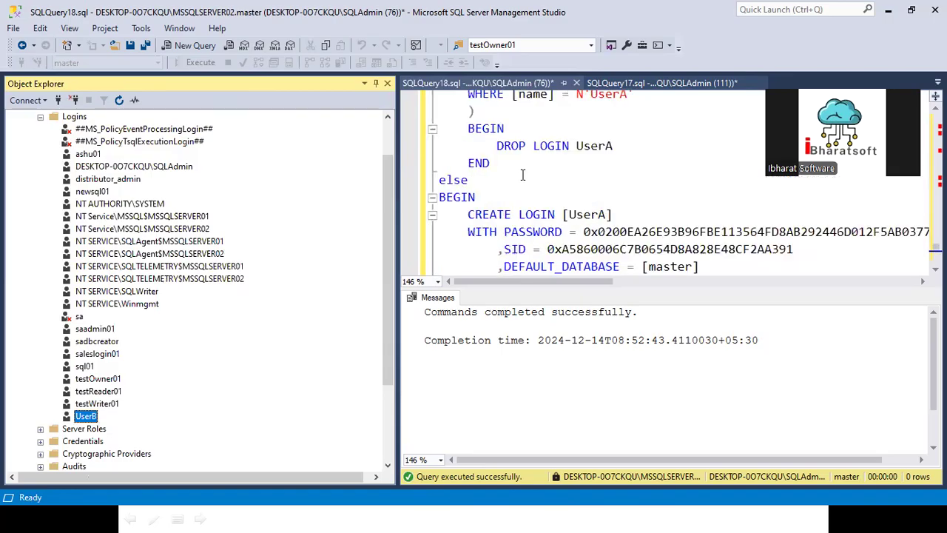
pyautogui.scroll(1, 500, 157)
pyautogui.scroll(-2, 486, 145)
pyautogui.scroll(1, 484, 157)
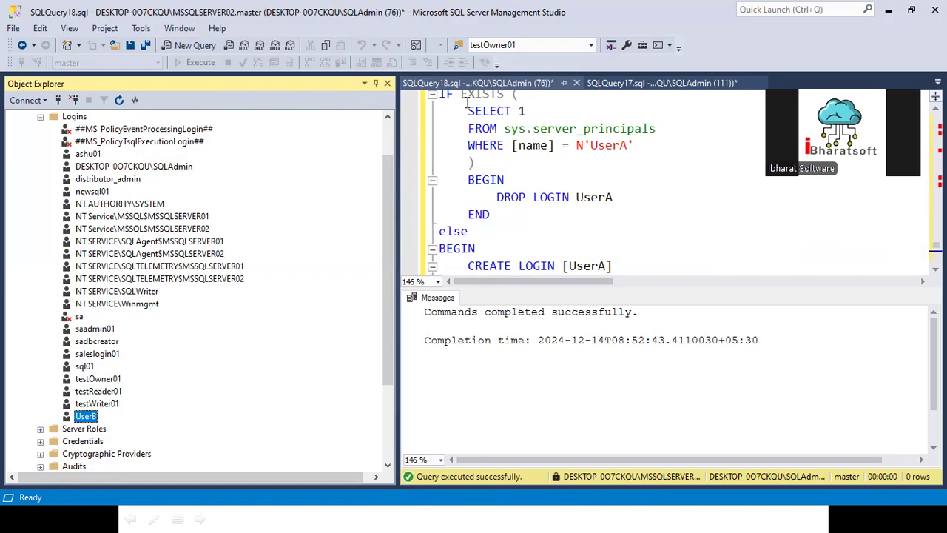
pyautogui.scroll(-2, 489, 219)
pyautogui.moveTo(468, 162); pyautogui.dragTo(546, 248)
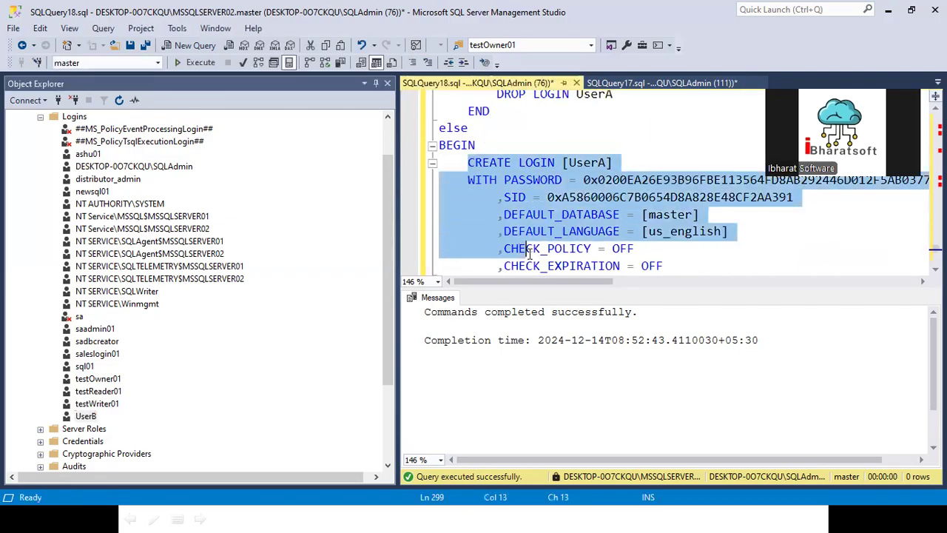
# - Rerun the script with F5 and refresh Logins to find UserA recreated
pyautogui.click(543, 123)
pyautogui.press('F5')
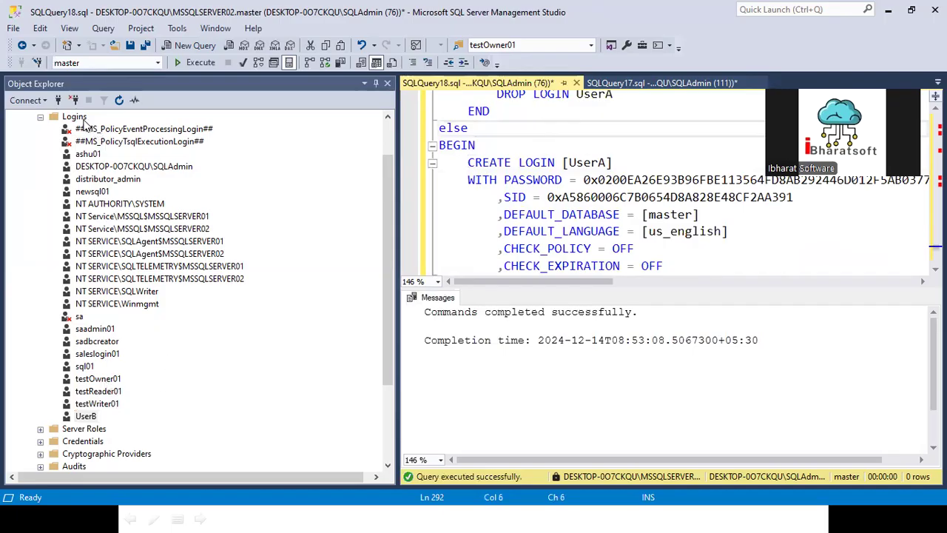
pyautogui.click(74, 117)
pyautogui.click(118, 100)
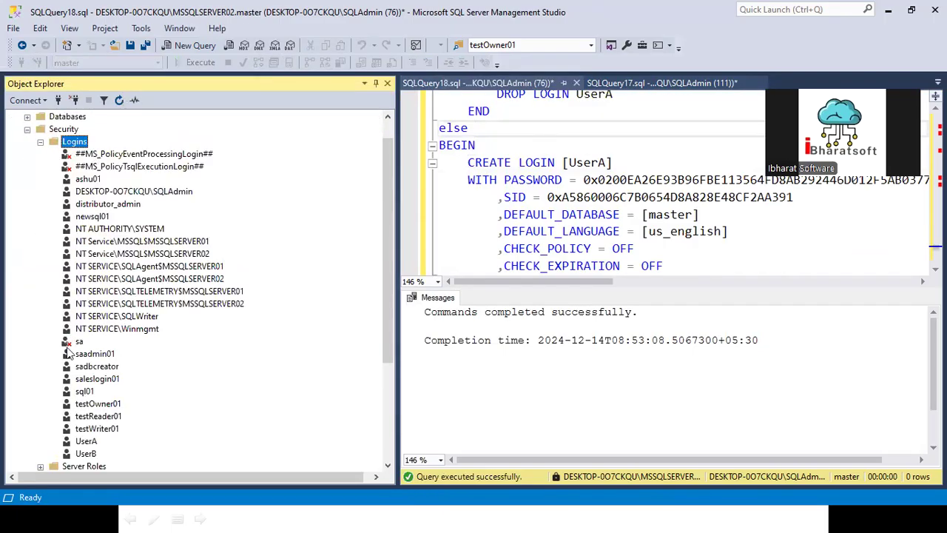
pyautogui.click(86, 441)
# - Remove stray spaces in the script's DEFAULT_LANGUAGE line and reselect the UserA login
pyautogui.click(572, 232)
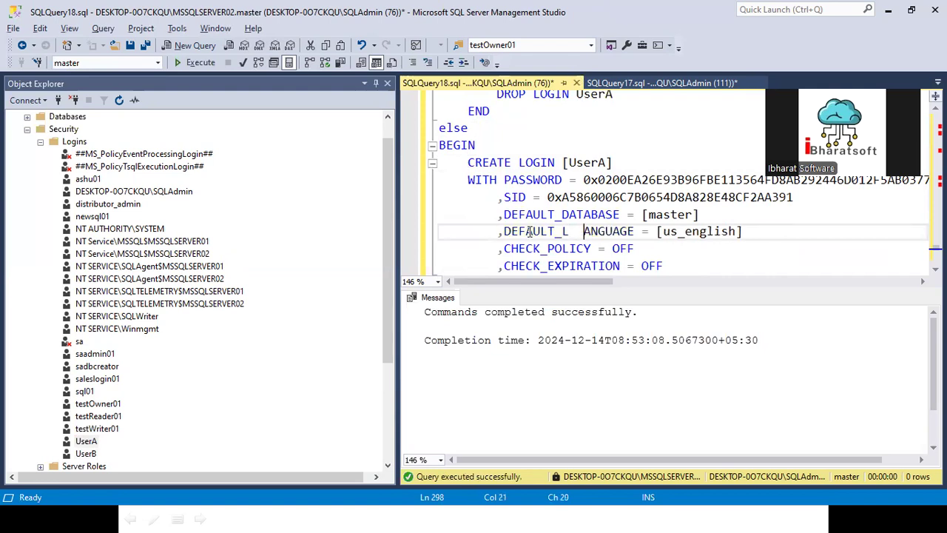
pyautogui.press('BackSpace')
pyautogui.press('BackSpace')
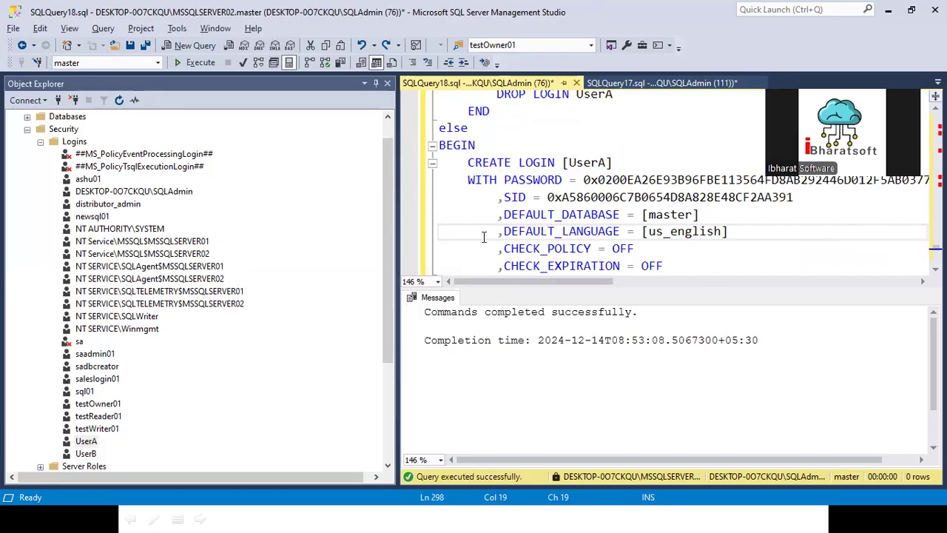
pyautogui.click(86, 441)
pyautogui.scroll(1, 353, 180)
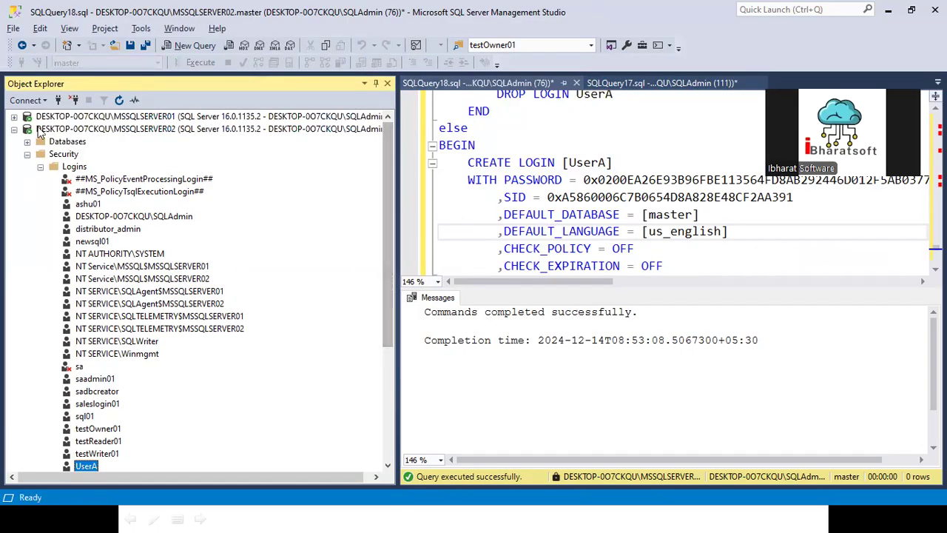
# - Tidy MSSQLSERVER01's tree: collapse master, System Databases, Programmability and DemoDB's Users folder
pyautogui.click(14, 117)
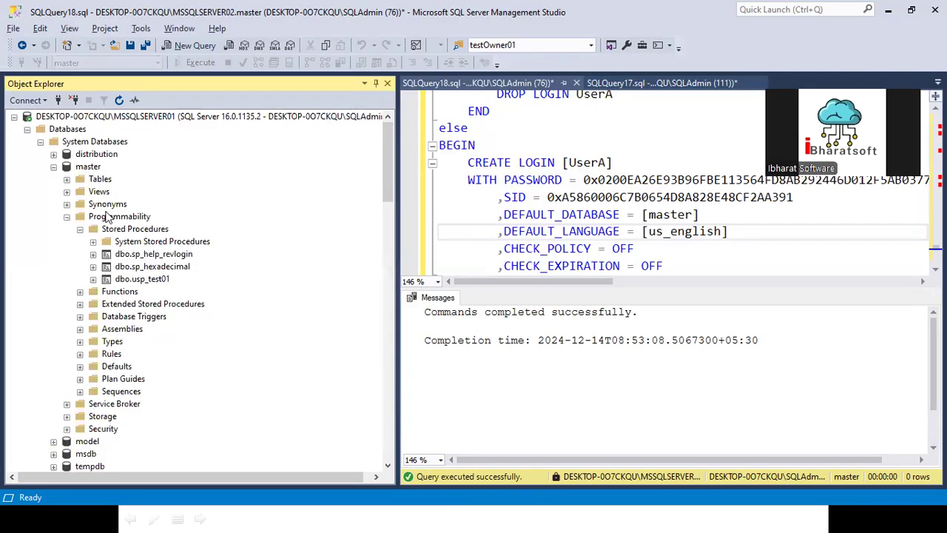
pyautogui.click(53, 166)
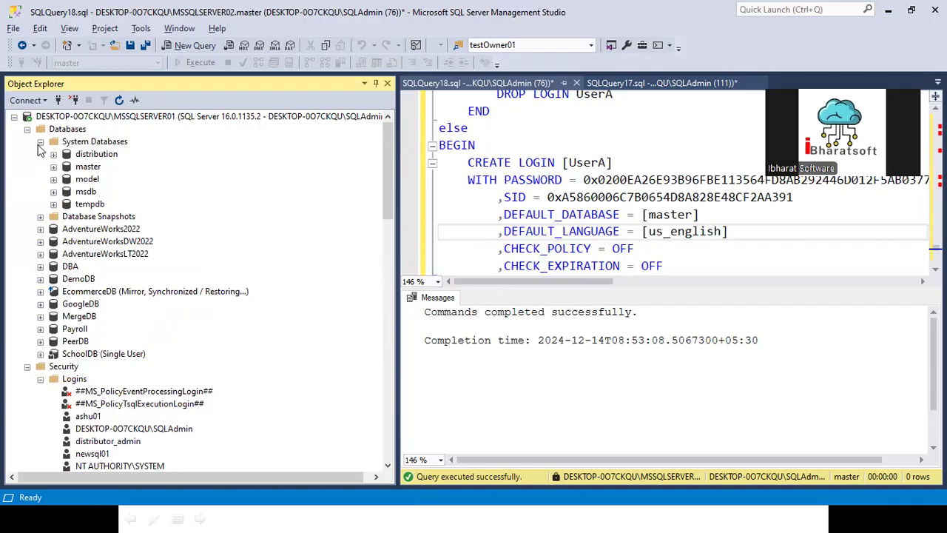
pyautogui.click(40, 141)
pyautogui.click(41, 218)
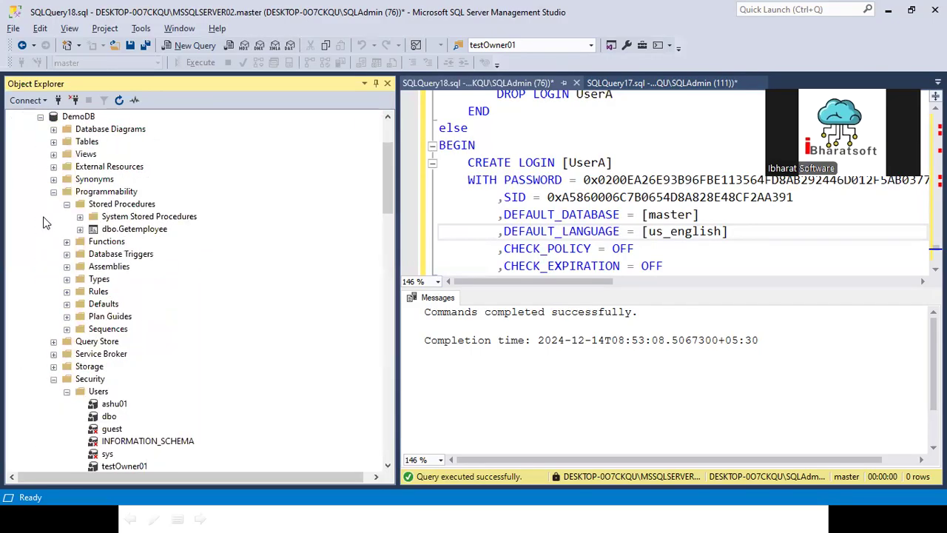
pyautogui.click(54, 191)
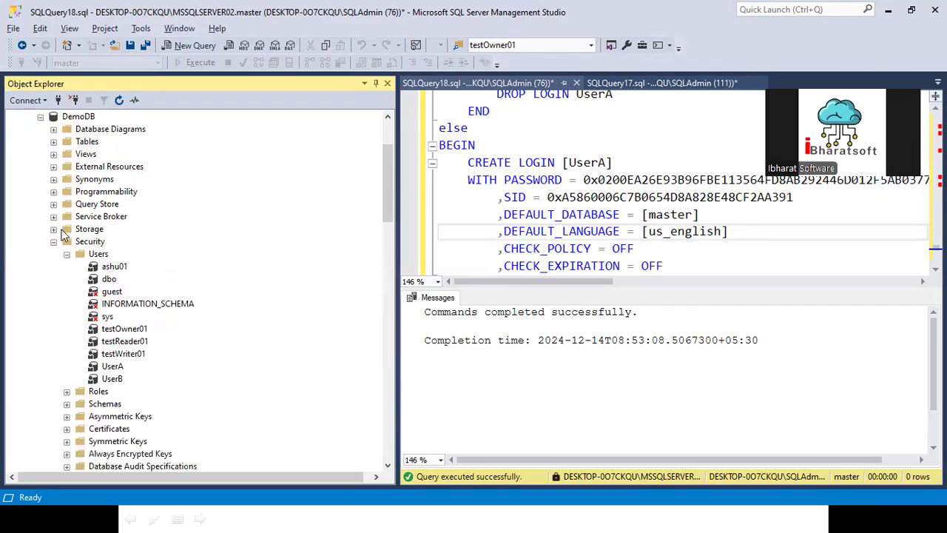
pyautogui.click(97, 254)
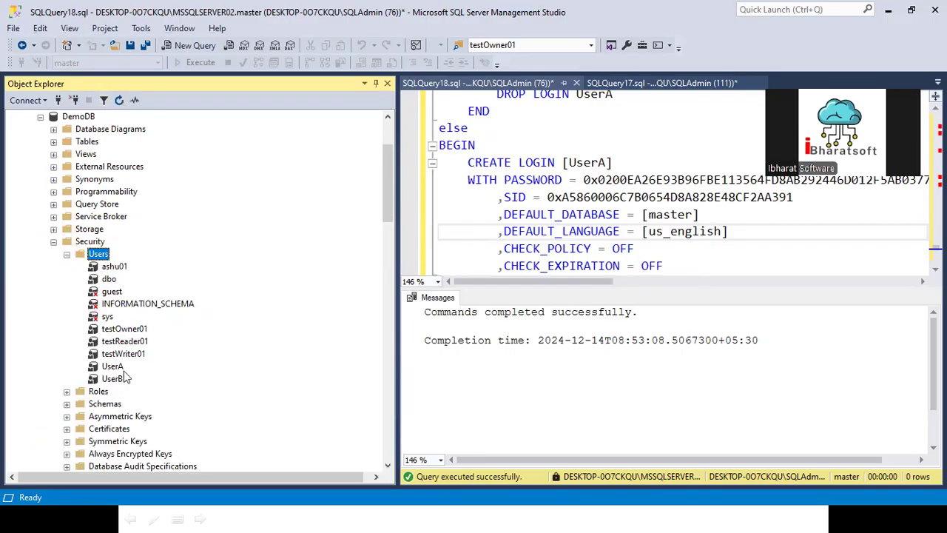
pyautogui.scroll(3, 115, 296)
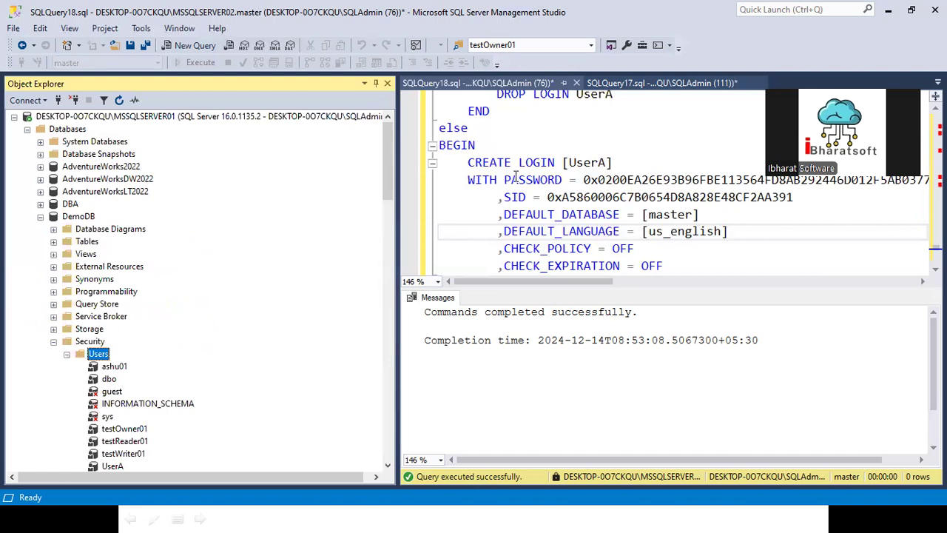
pyautogui.click(85, 216)
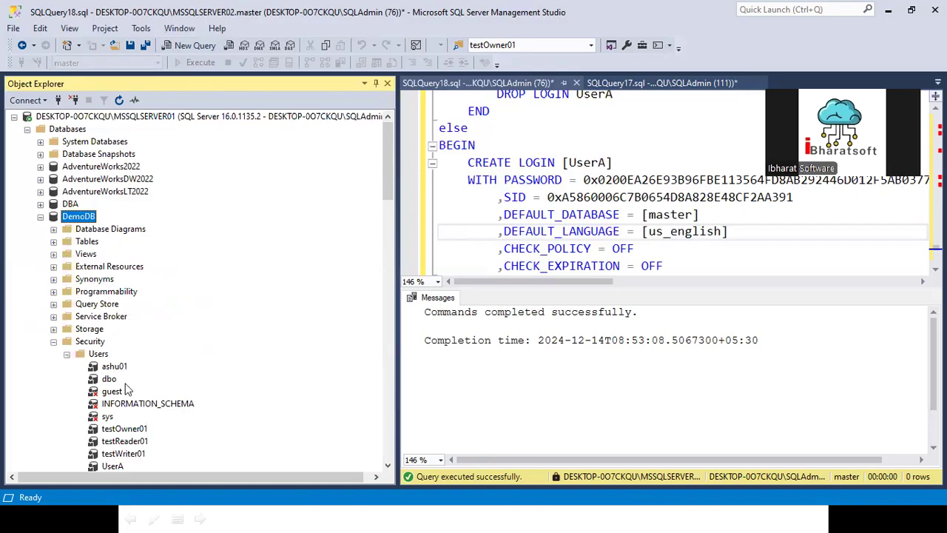
pyautogui.click(68, 353)
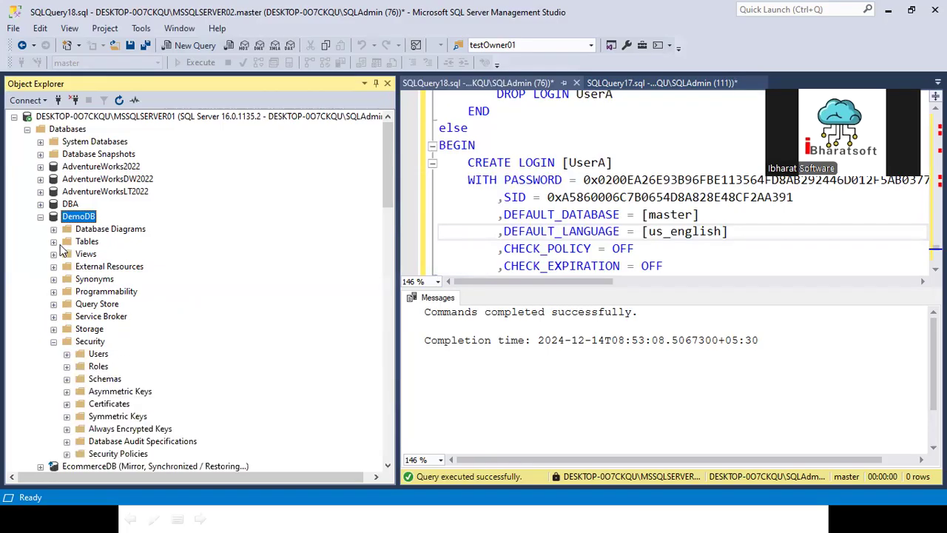
# - Check MSSQLSERVER02's databases for DemoDB, then collapse SERVER02 and re-expand SERVER01
pyautogui.rightClick(78, 216)
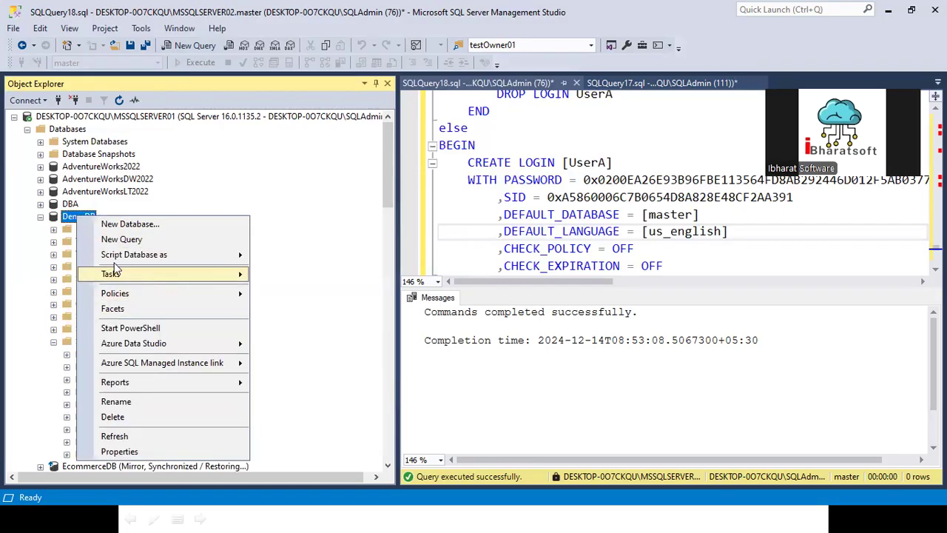
pyautogui.click(28, 129)
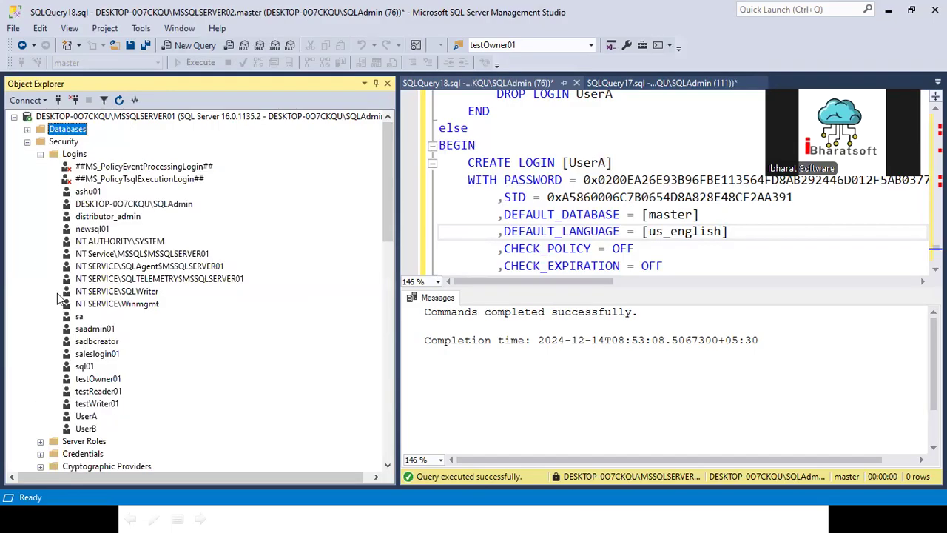
pyautogui.click(13, 117)
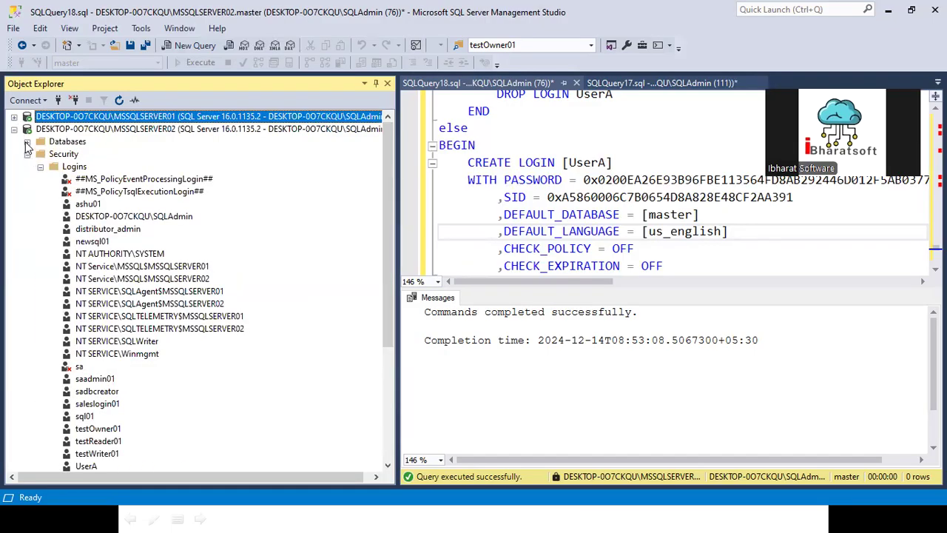
pyautogui.click(27, 141)
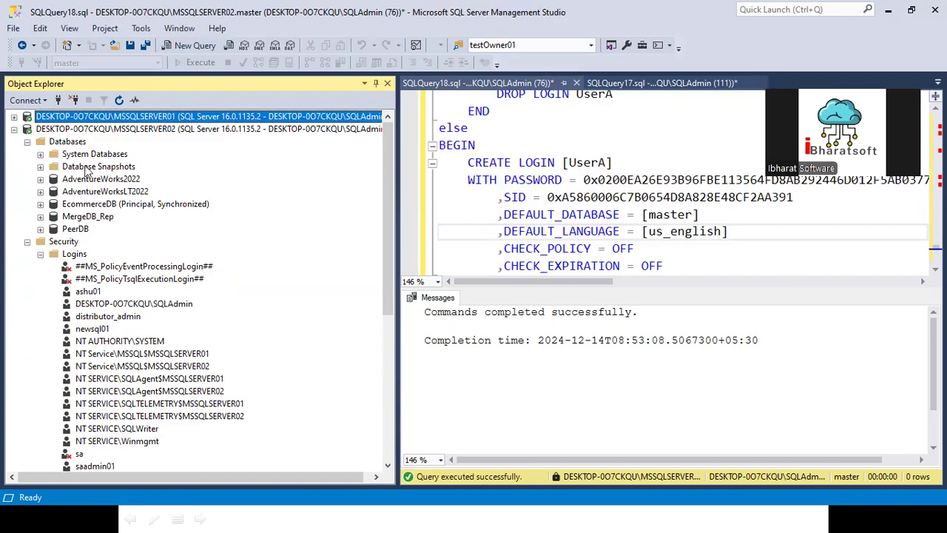
pyautogui.click(15, 127)
pyautogui.click(14, 118)
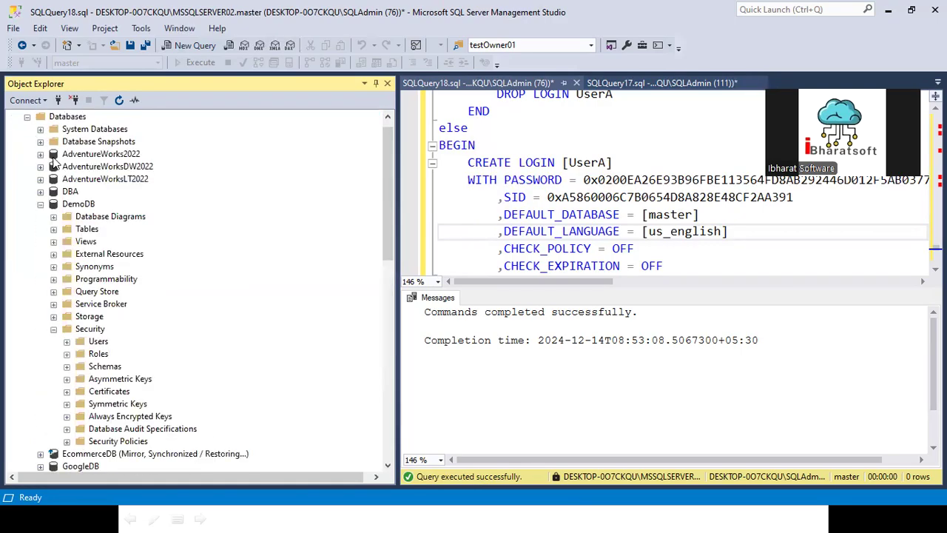
# - Start a DemoDB backup, remove the default destination, and browse to the G:\Backup folder
pyautogui.rightClick(79, 205)
pyautogui.moveTo(127, 262)
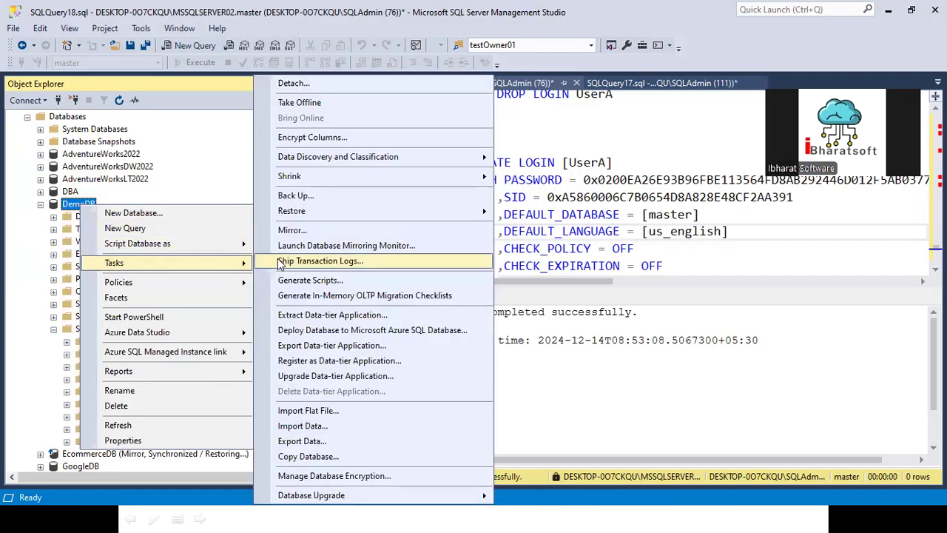
pyautogui.click(300, 194)
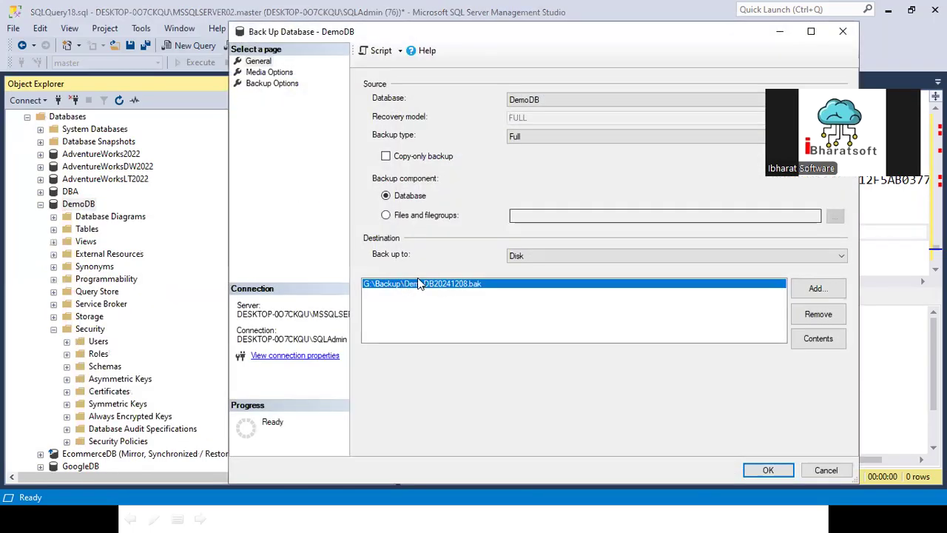
pyautogui.click(817, 311)
pyautogui.click(818, 289)
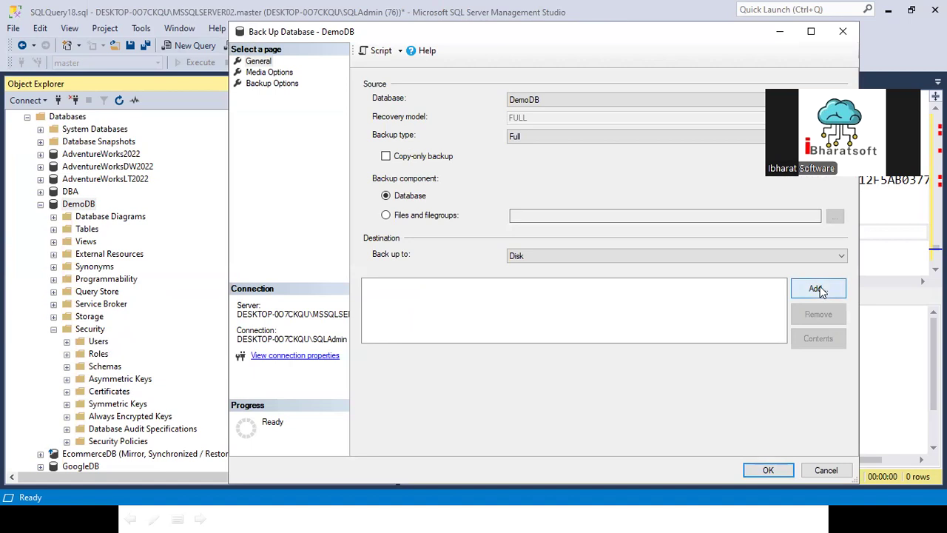
pyautogui.click(589, 258)
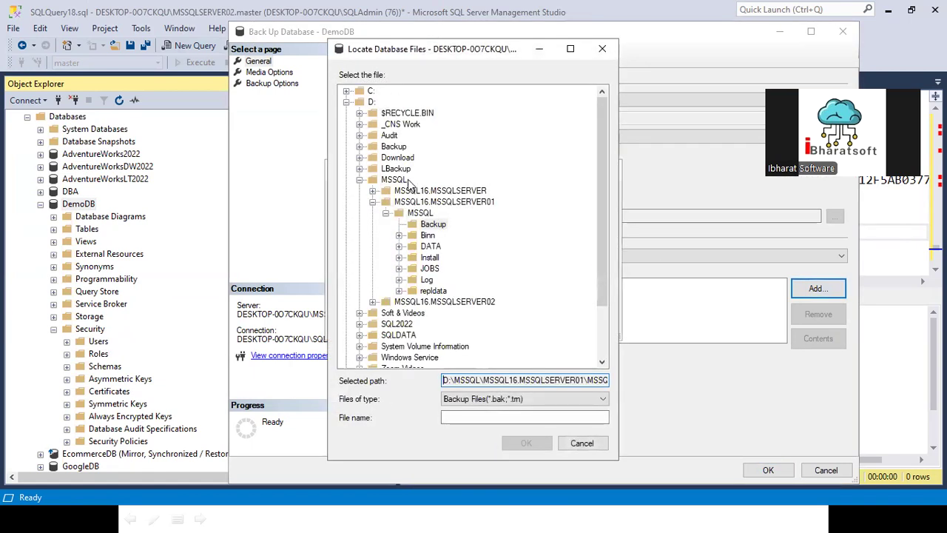
pyautogui.click(346, 103)
pyautogui.doubleClick(353, 136)
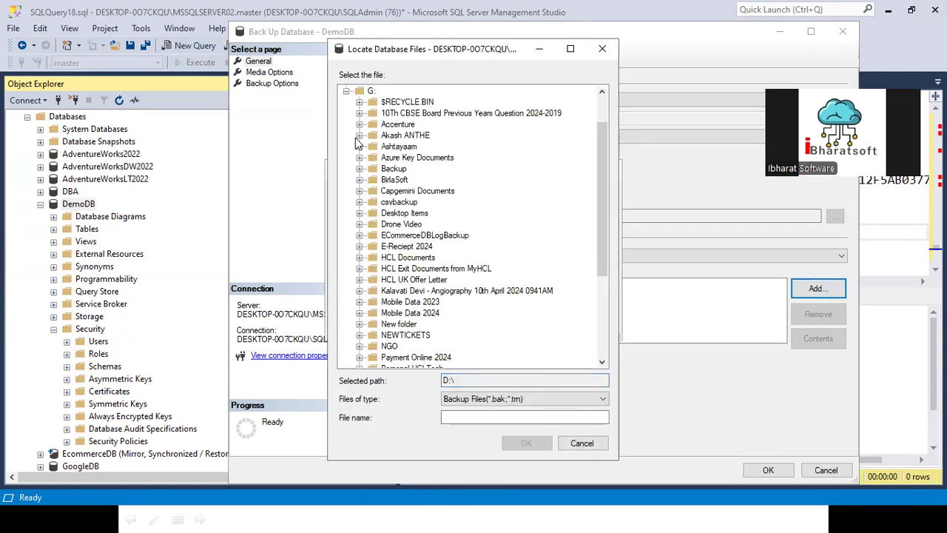
pyautogui.click(394, 169)
# - Name the file DemoDB01.bak, run the full backup, and acknowledge completion
pyautogui.click(474, 419)
pyautogui.write('Demo')
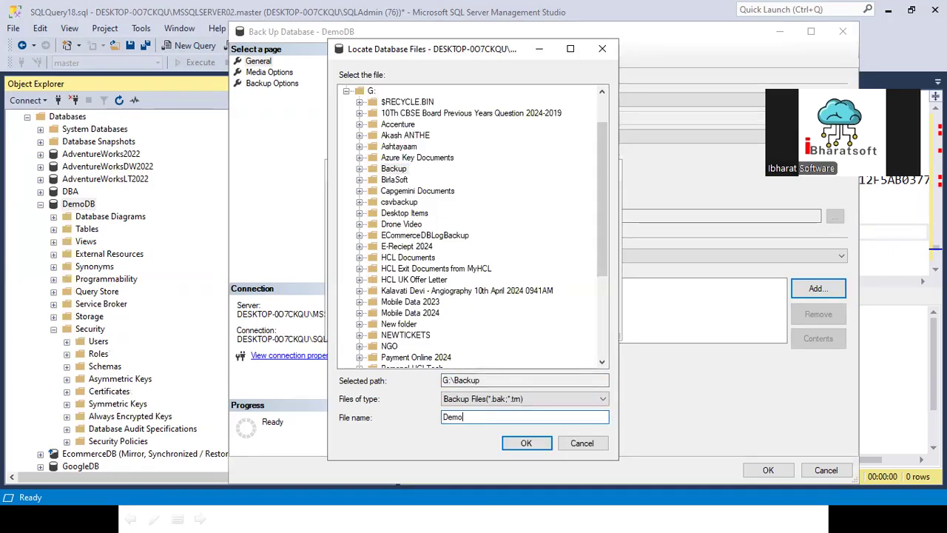
pyautogui.write('DB01.bak')
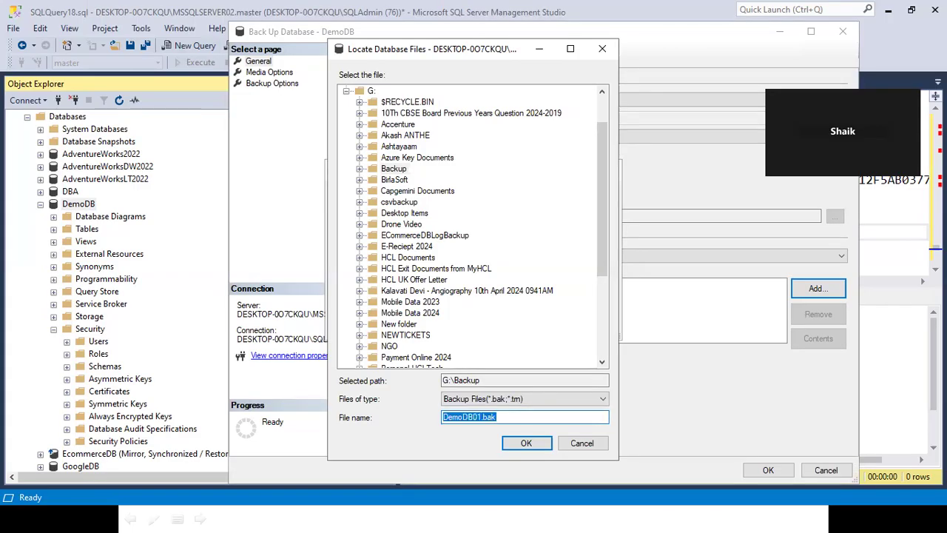
pyautogui.click(526, 442)
pyautogui.click(523, 319)
pyautogui.click(764, 472)
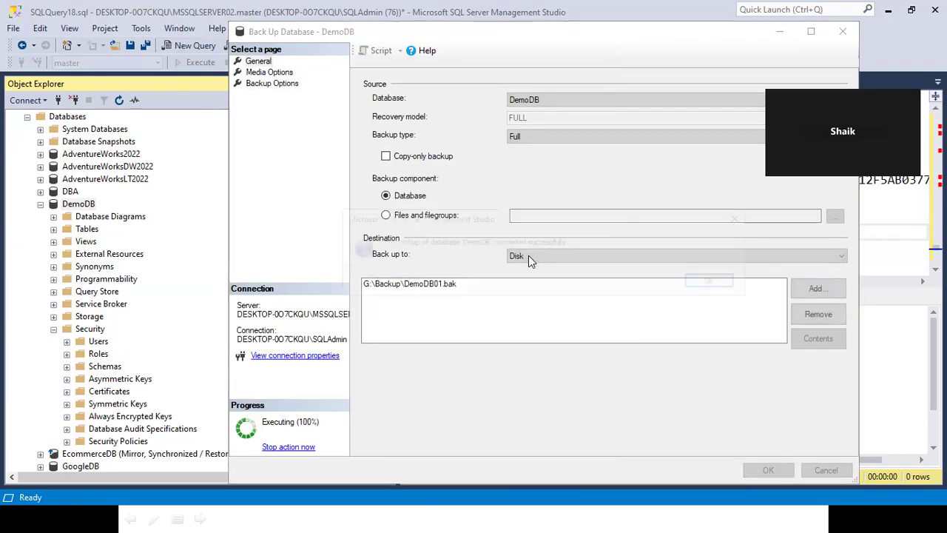
pyautogui.click(696, 287)
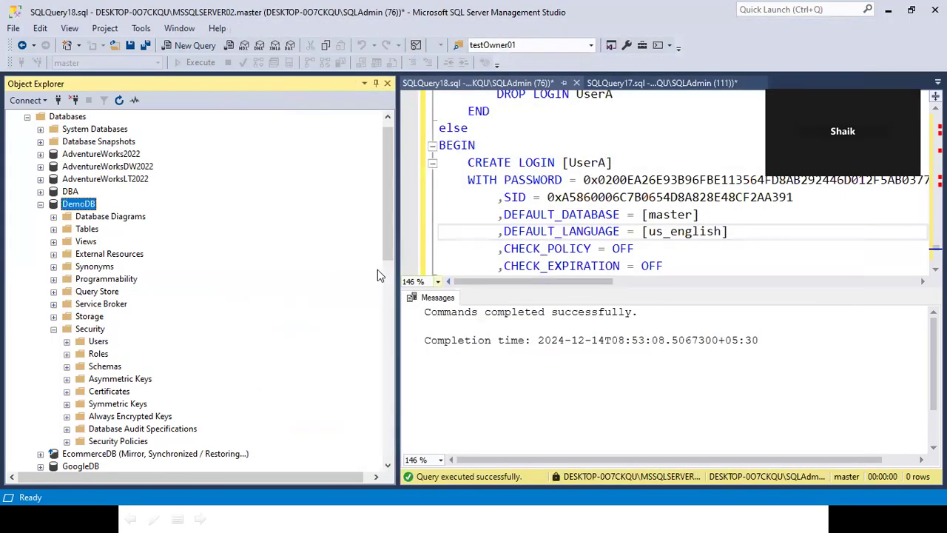
pyautogui.moveTo(391, 219); pyautogui.dragTo(392, 204)
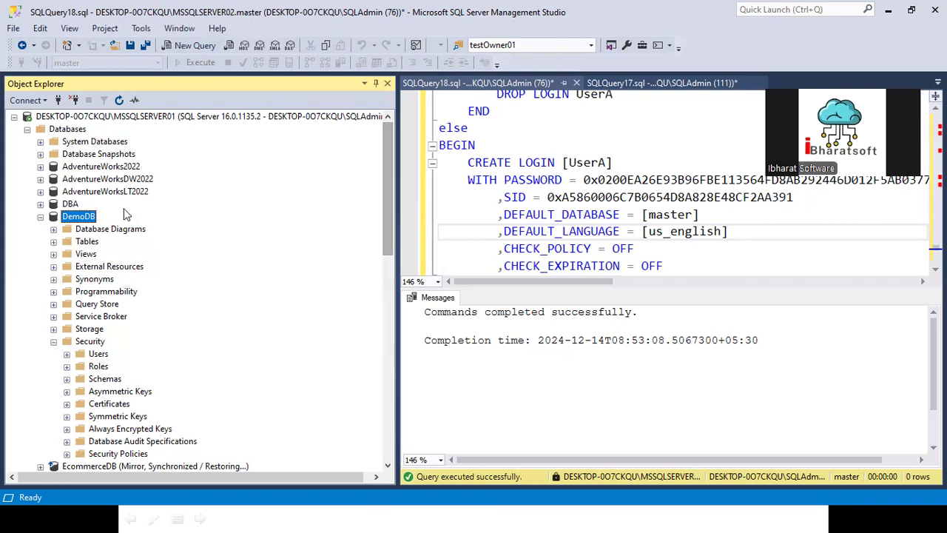
# - Collapse MSSQLSERVER01's tree and expand MSSQLSERVER02
pyautogui.click(39, 216)
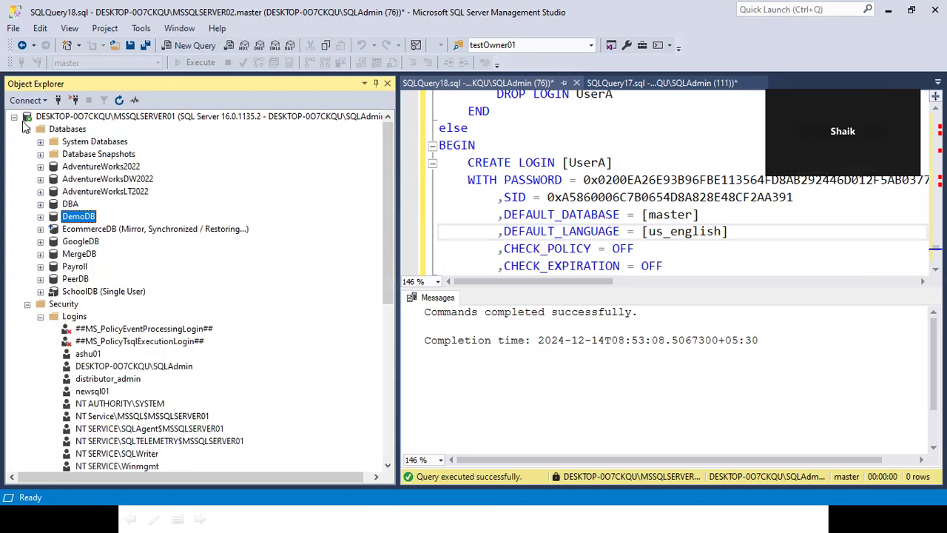
pyautogui.click(28, 128)
pyautogui.click(14, 116)
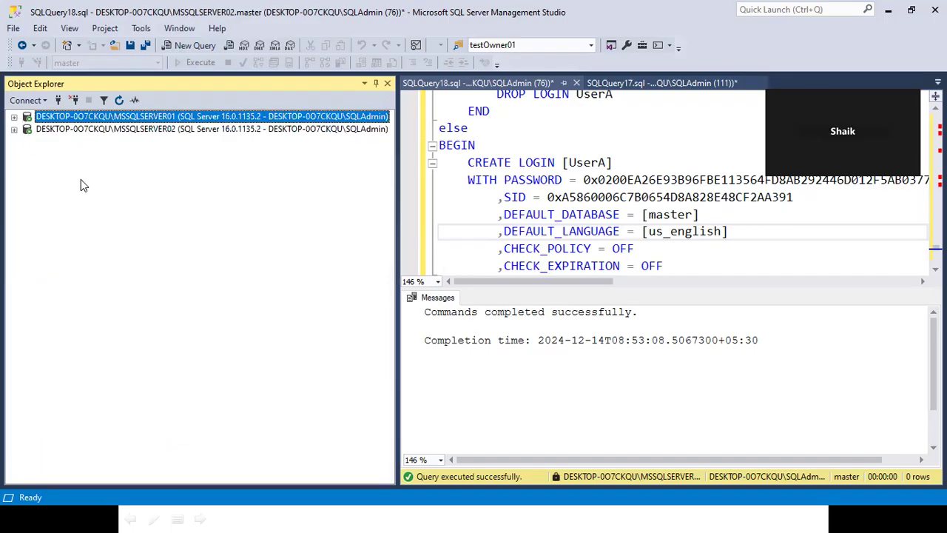
pyautogui.click(14, 130)
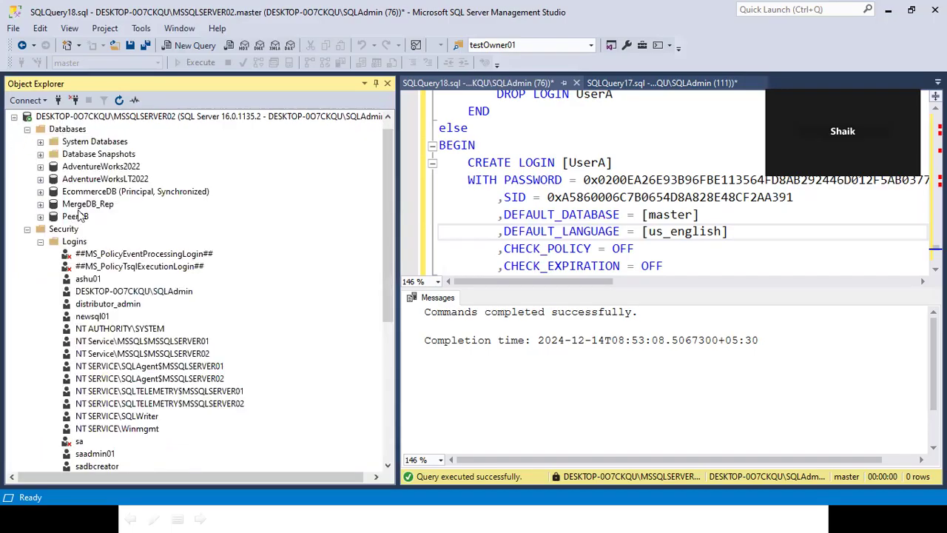
# - Start a database restore on MSSQLSERVER02 from the device G:\Backup\DemoDB01.bak
pyautogui.rightClick(68, 130)
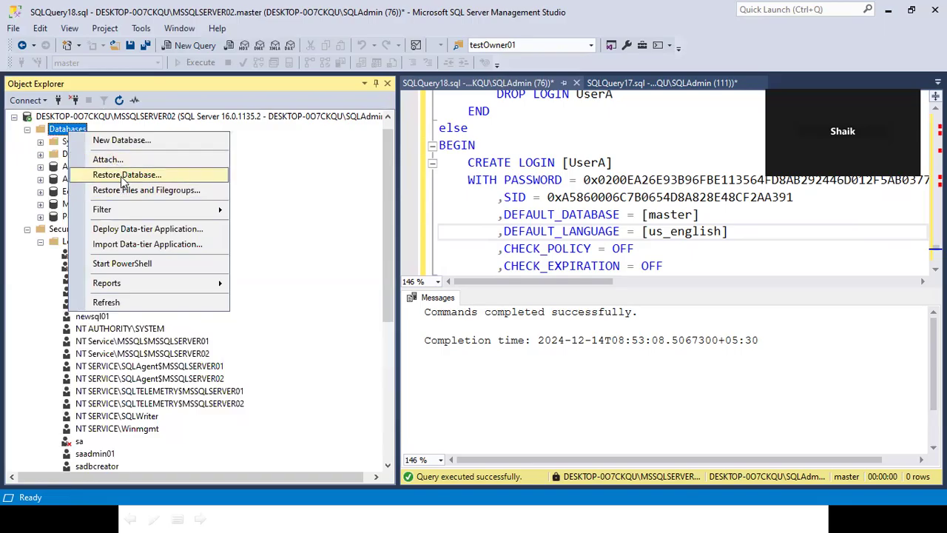
pyautogui.click(259, 180)
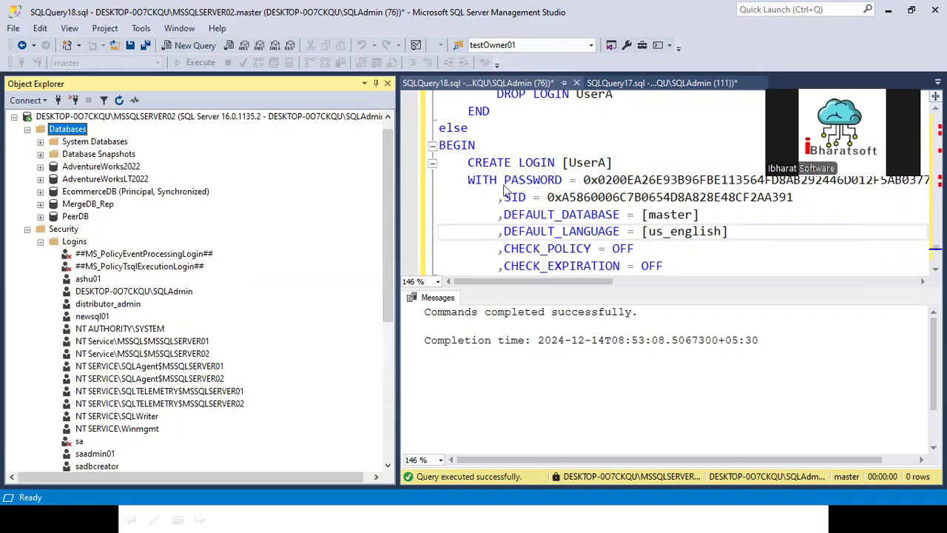
pyautogui.click(347, 97)
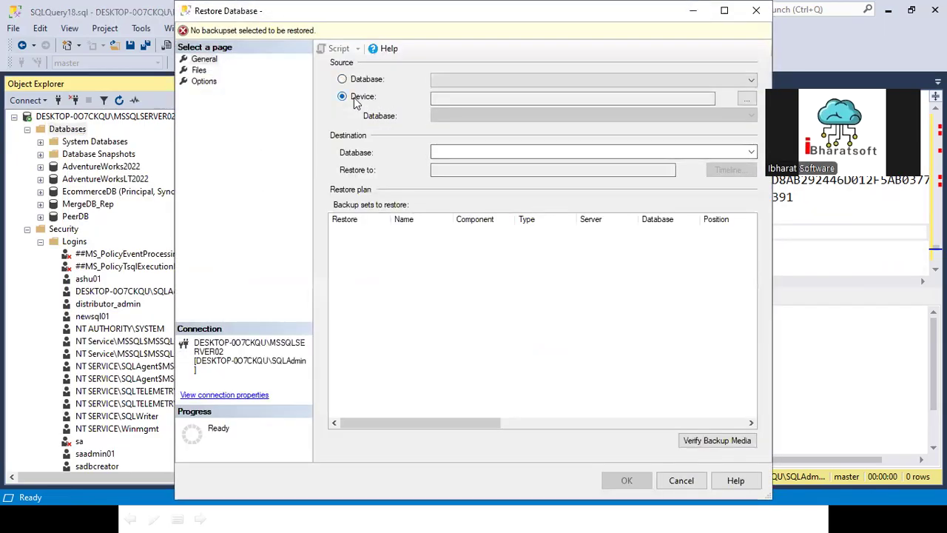
pyautogui.click(747, 97)
pyautogui.click(579, 222)
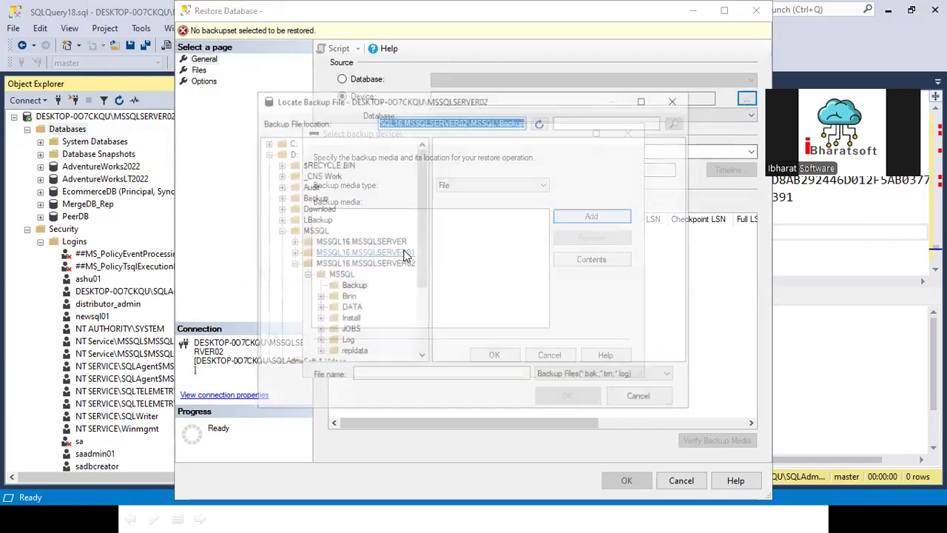
pyautogui.click(265, 144)
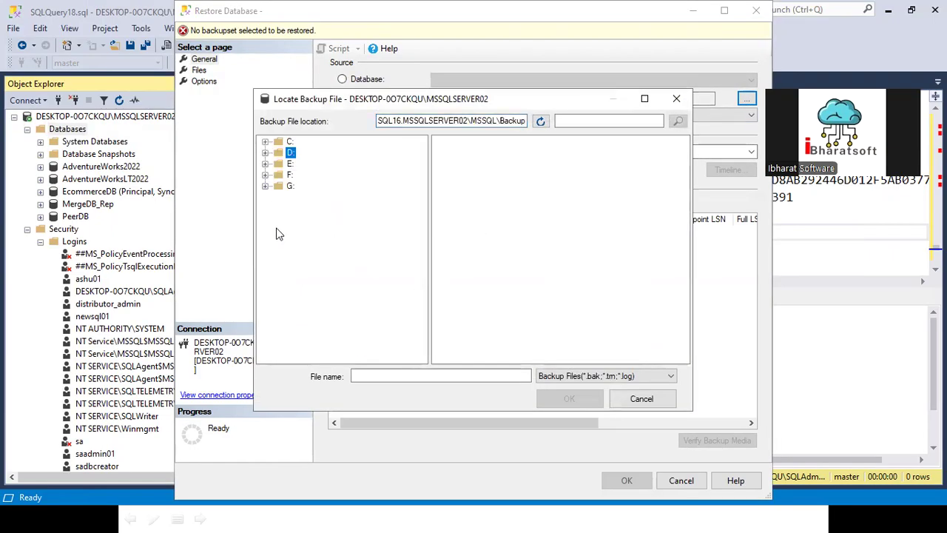
pyautogui.click(265, 186)
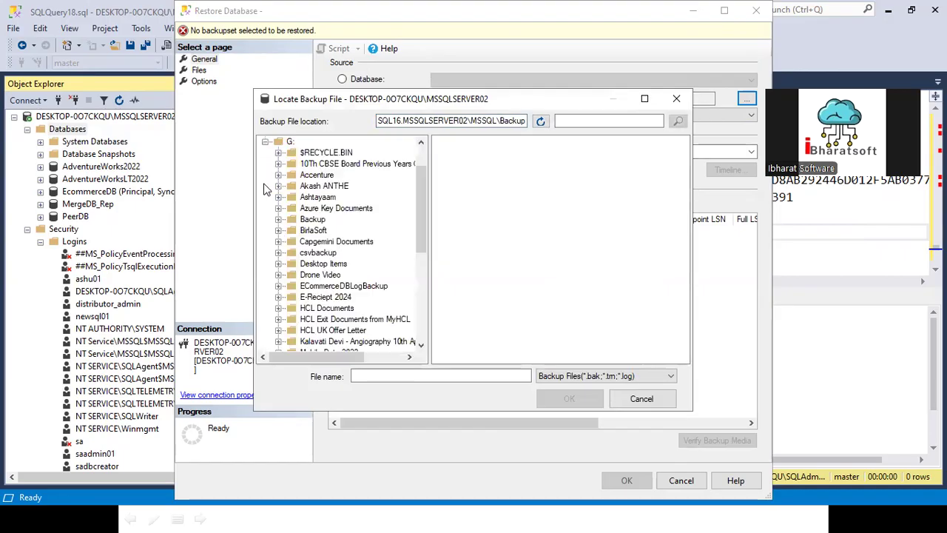
pyautogui.click(312, 219)
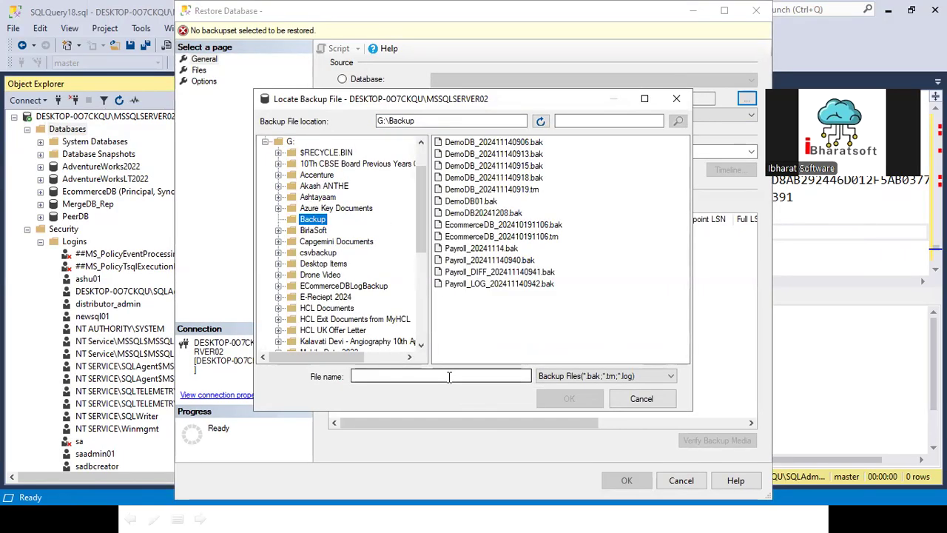
pyautogui.click(455, 203)
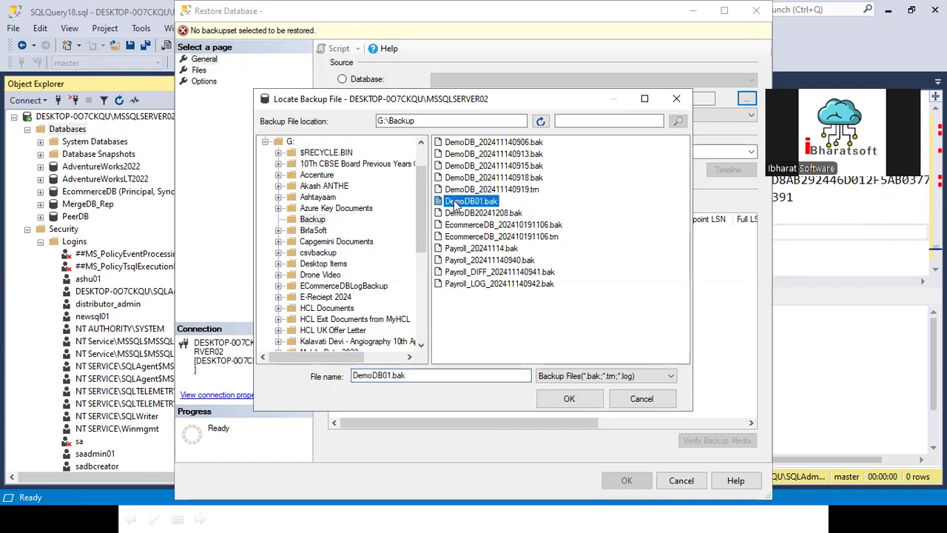
pyautogui.click(567, 398)
pyautogui.click(491, 356)
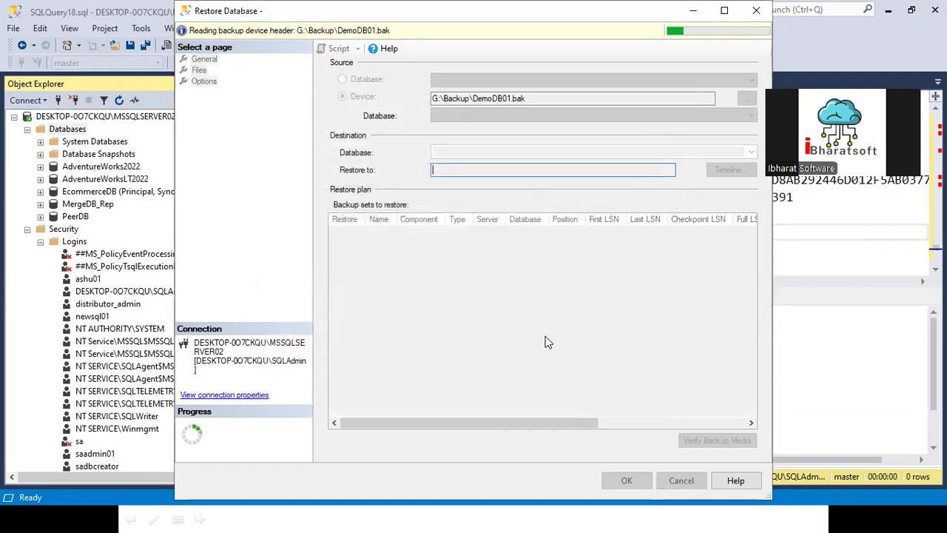
# - Rename the restore targets to DemoDB01.mdf and DemoDB01_log.ldf and run the restore
pyautogui.click(201, 71)
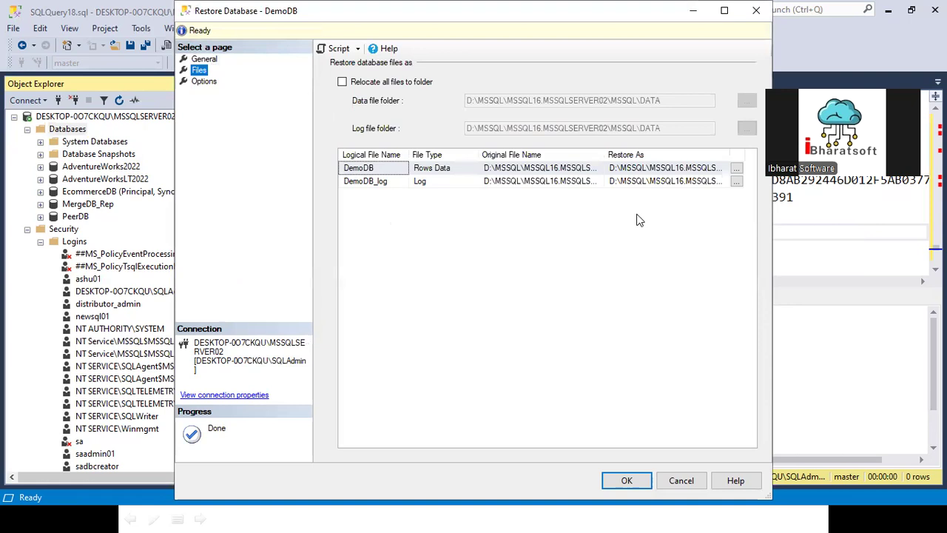
pyautogui.click(724, 10)
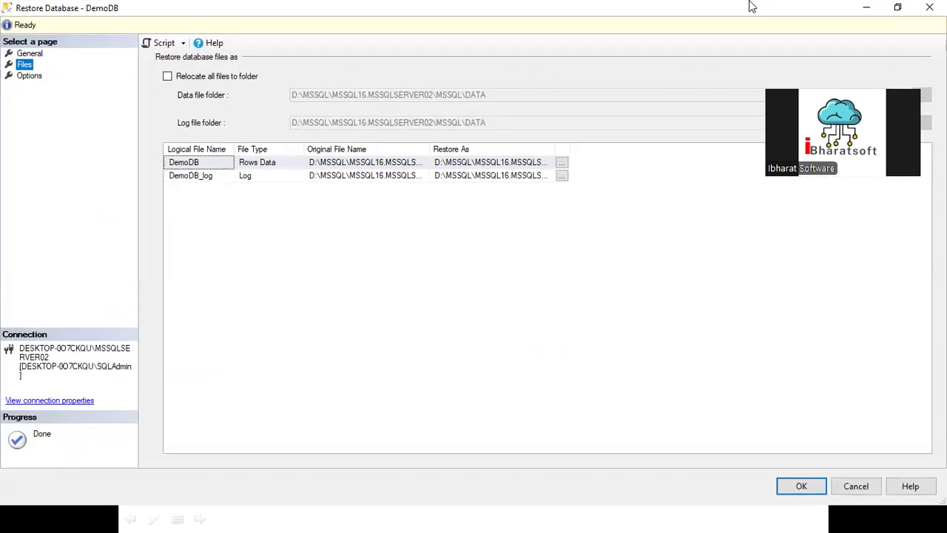
pyautogui.moveTo(552, 148); pyautogui.dragTo(743, 149)
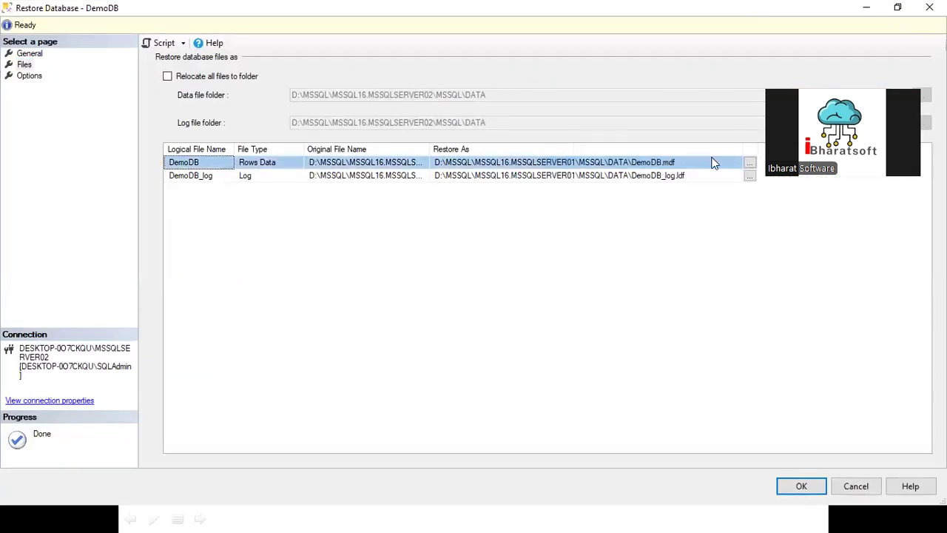
pyautogui.click(649, 163)
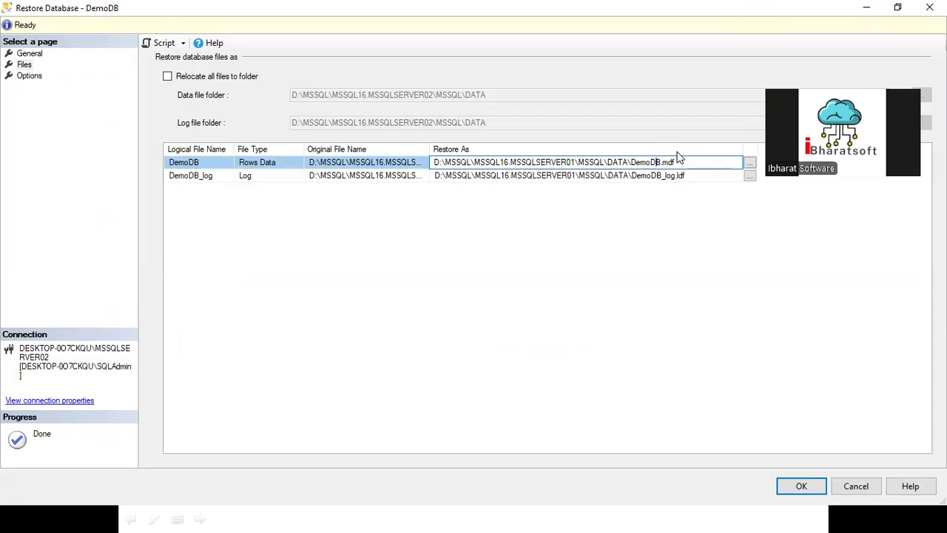
pyautogui.write('01')
pyautogui.click(663, 176)
pyautogui.write('01')
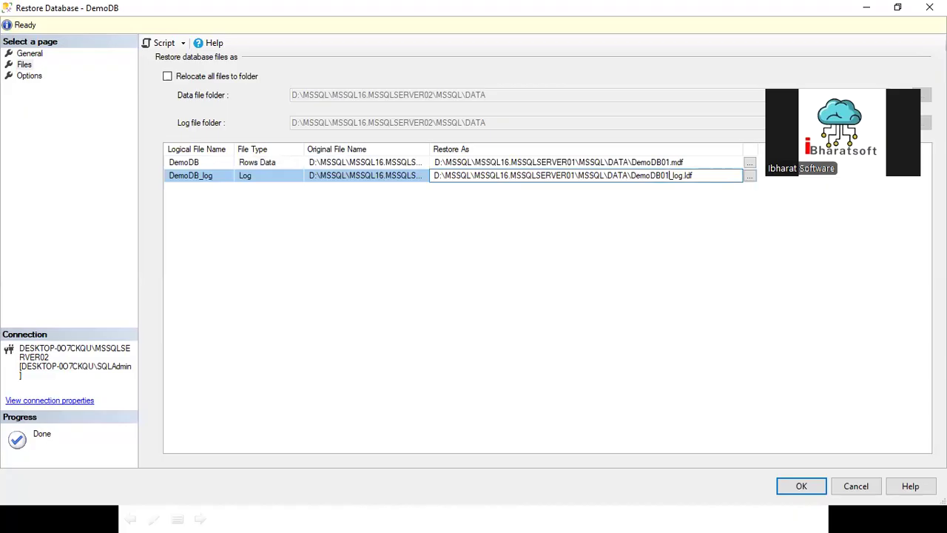
pyautogui.click(801, 487)
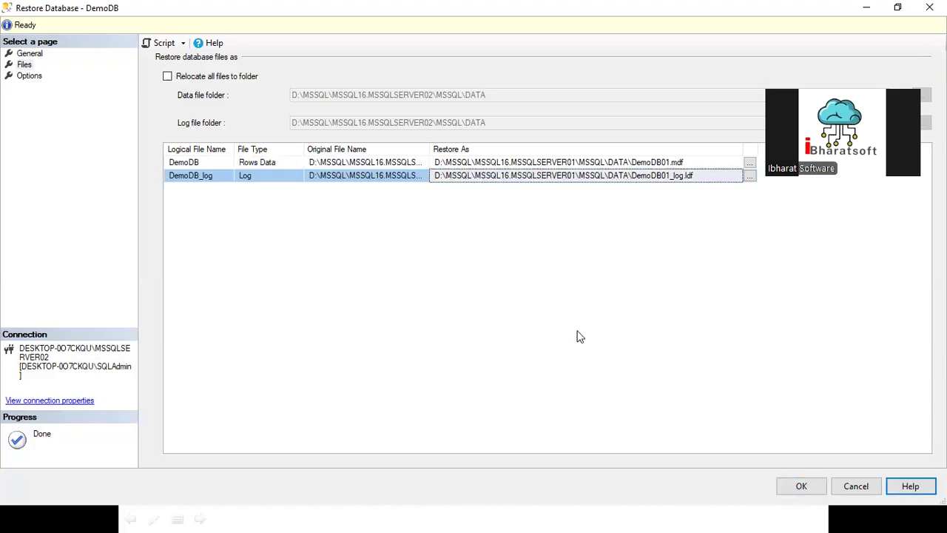
pyautogui.click(803, 487)
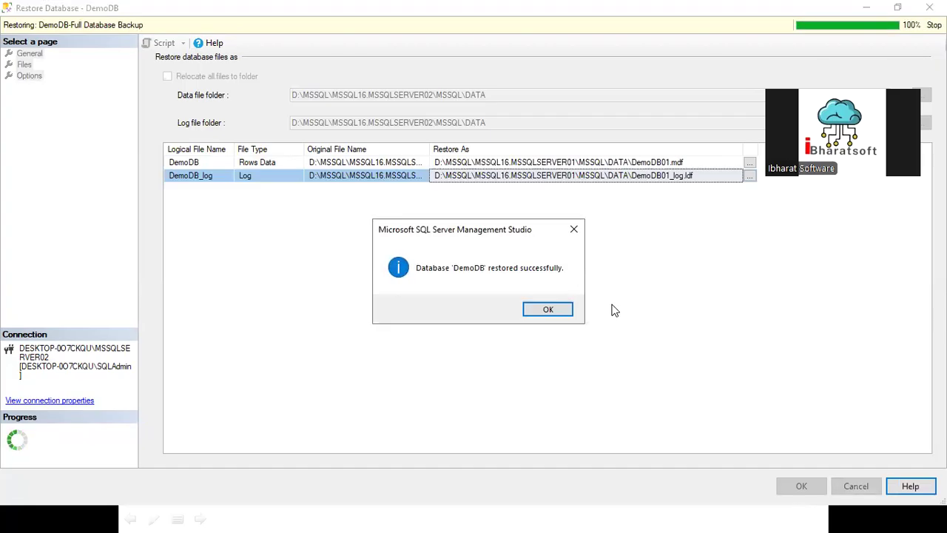
pyautogui.click(556, 311)
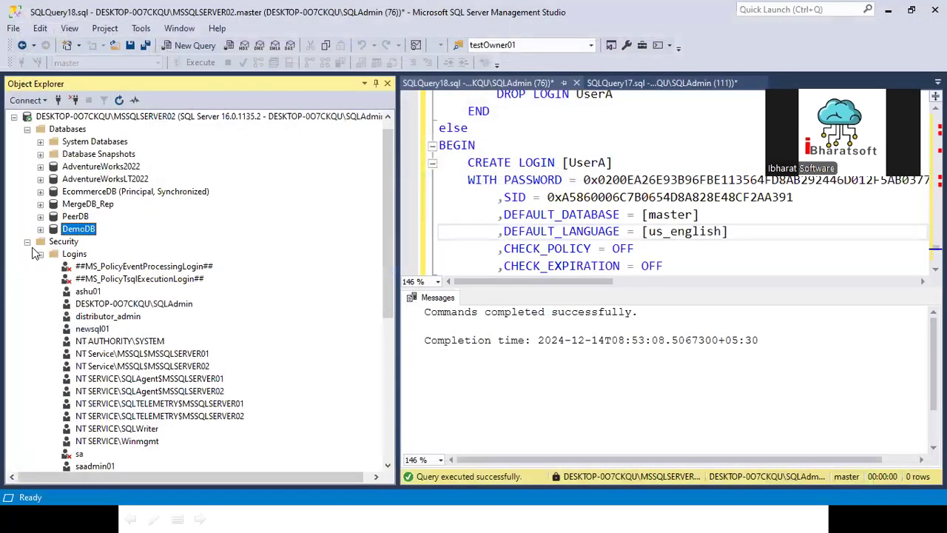
# - Collapse MSSQLSERVER02's Security folder and select its Databases folder
pyautogui.click(26, 241)
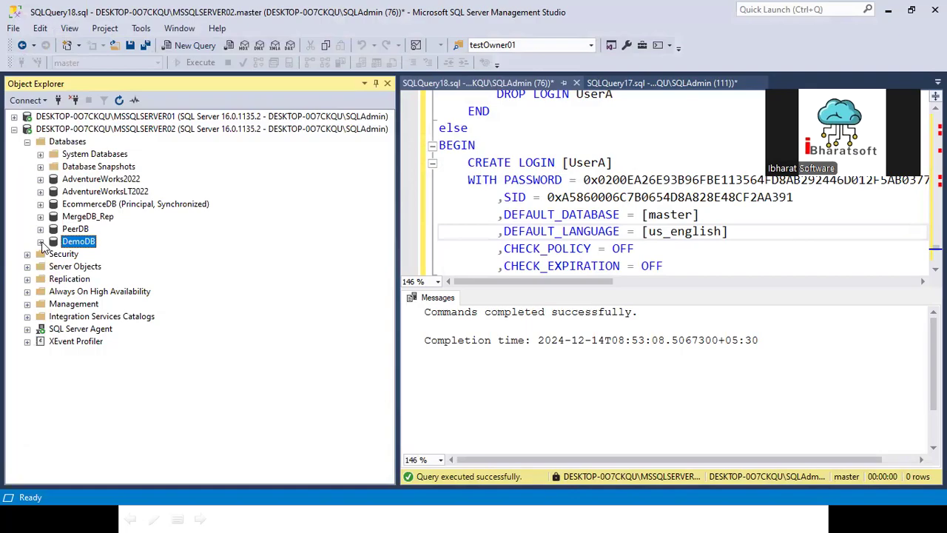
pyautogui.click(59, 254)
pyautogui.click(68, 143)
# - In a new MSSQLSERVER02 query, run use master / exec sp_change_users_login 'report'
pyautogui.click(86, 130)
pyautogui.click(191, 47)
pyautogui.write('use ')
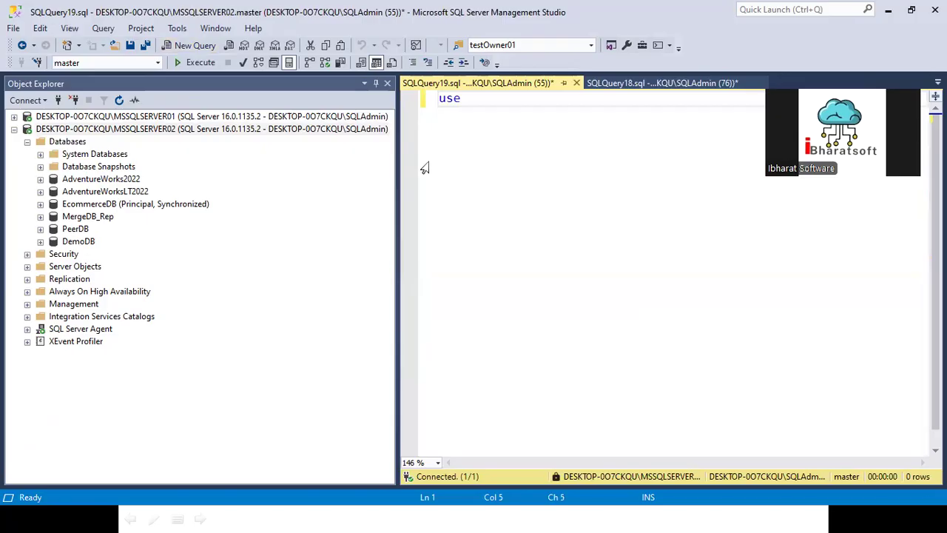
pyautogui.write('mas')
pyautogui.doubleClick(494, 128)
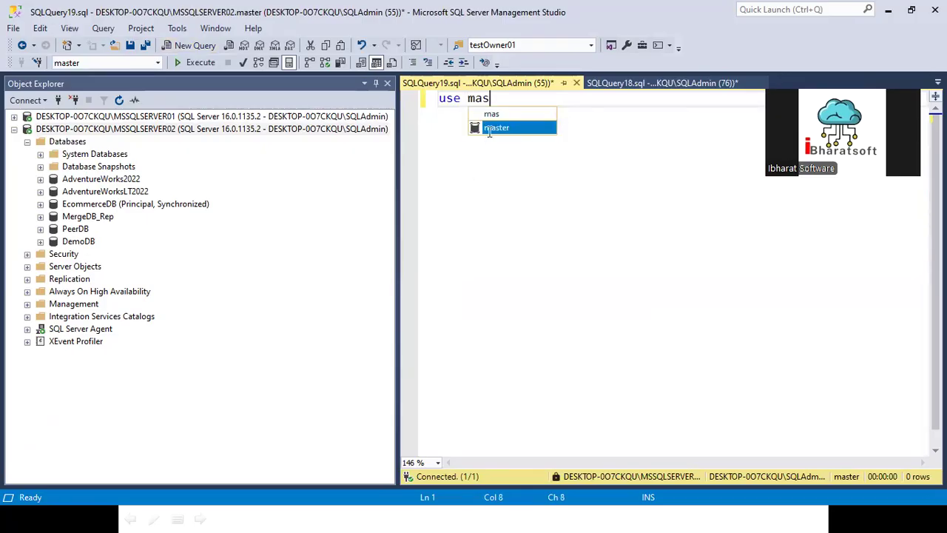
pyautogui.press('Return')
pyautogui.press('Return')
pyautogui.write('exec s')
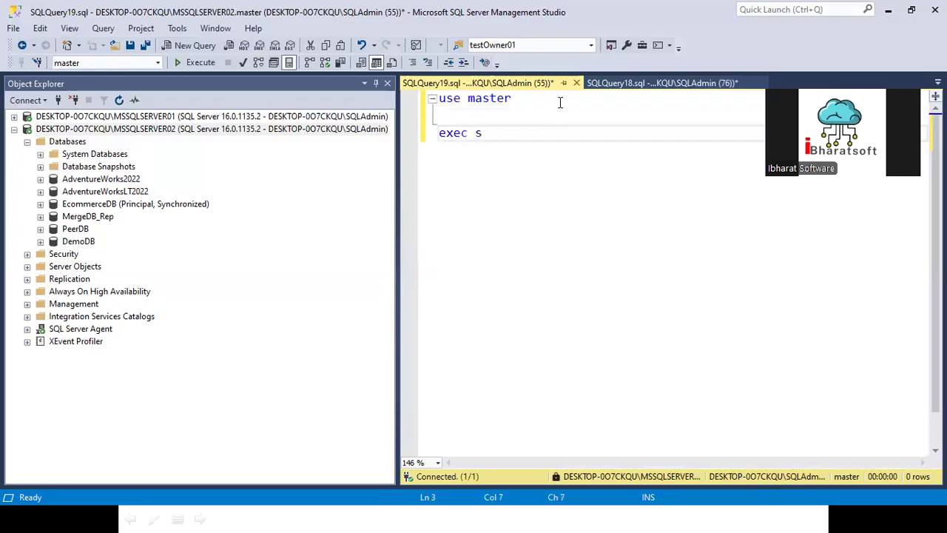
pyautogui.write('p_cha')
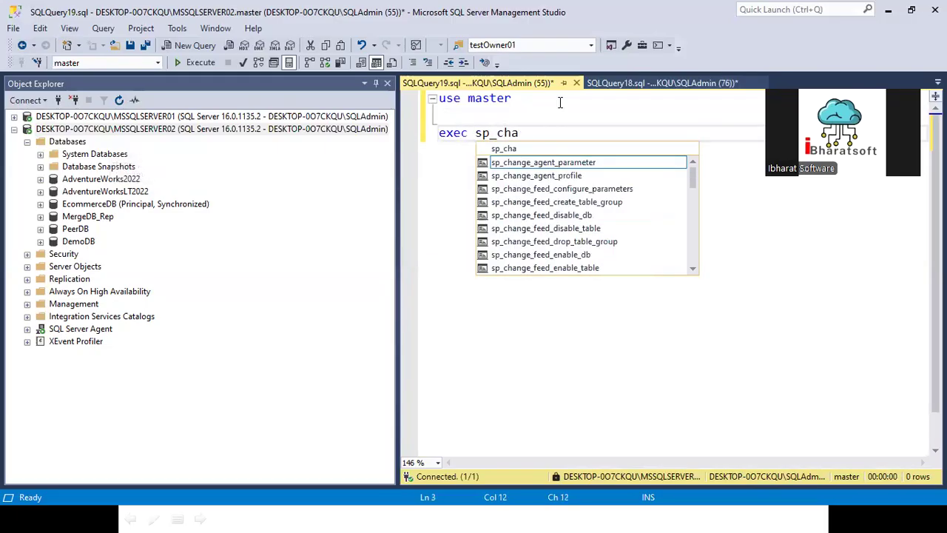
pyautogui.write('nge_use')
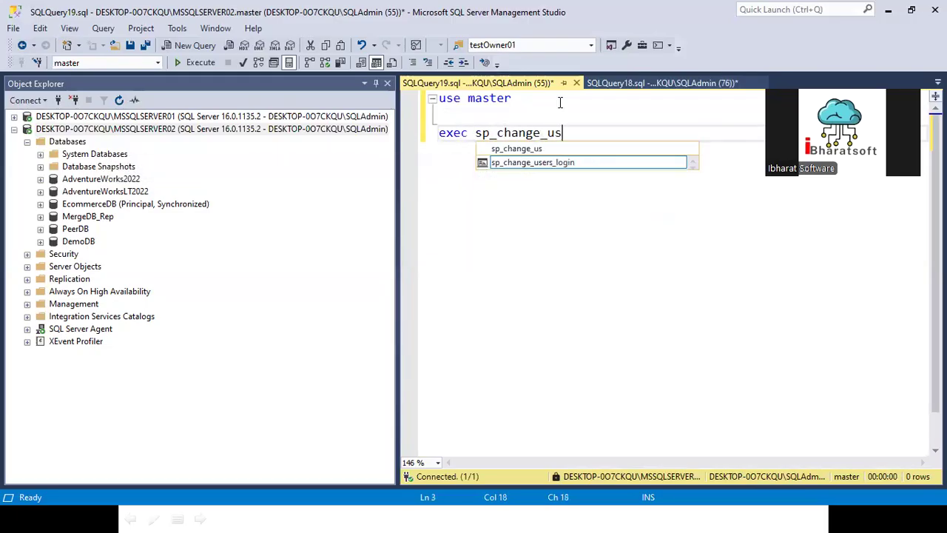
pyautogui.doubleClick(540, 163)
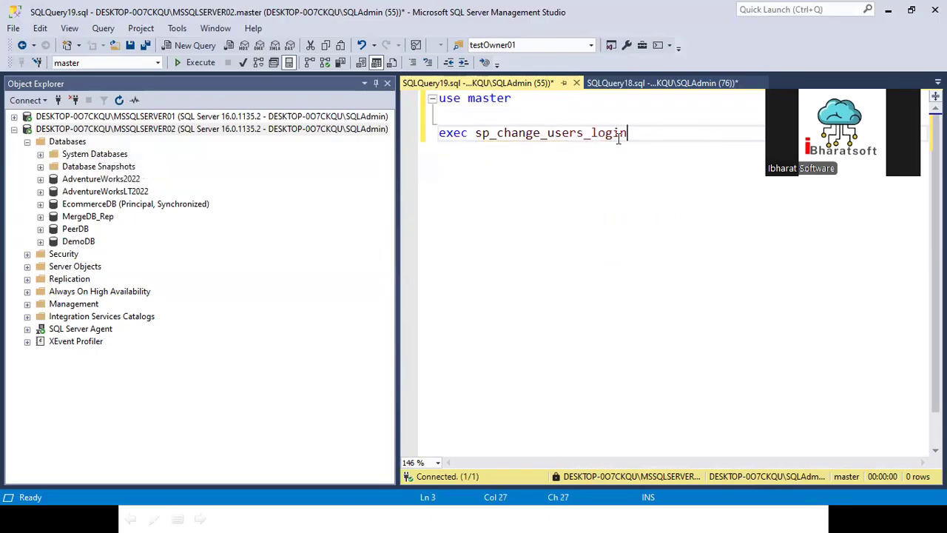
pyautogui.write("'report'")
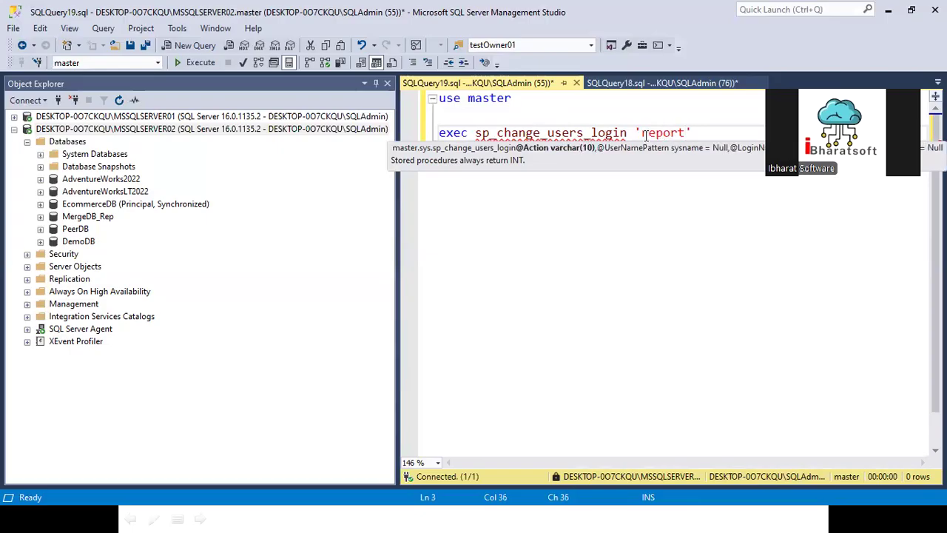
pyautogui.hotkey('shift', 'Home')
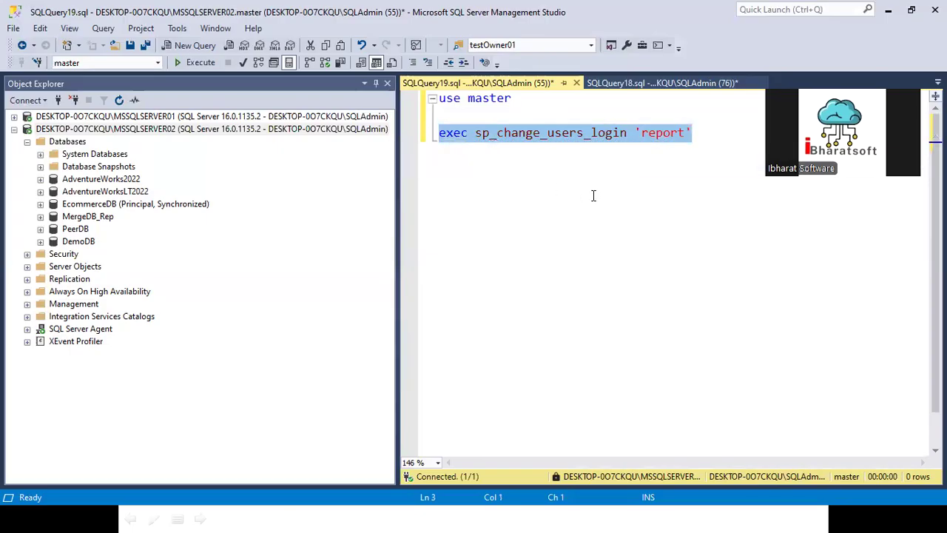
pyautogui.click(486, 119)
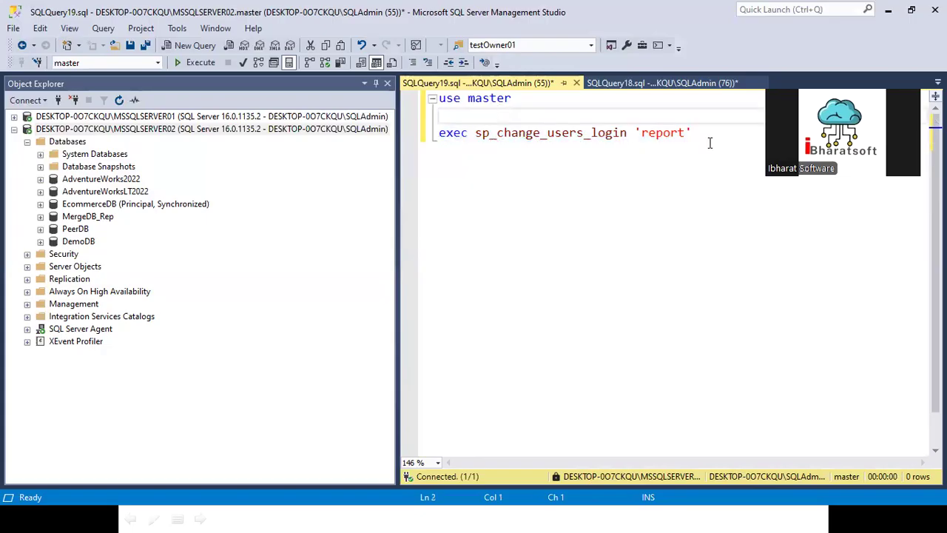
pyautogui.moveTo(710, 140); pyautogui.dragTo(477, 130)
pyautogui.hotkey('ctrl', 'shift', 'Home')
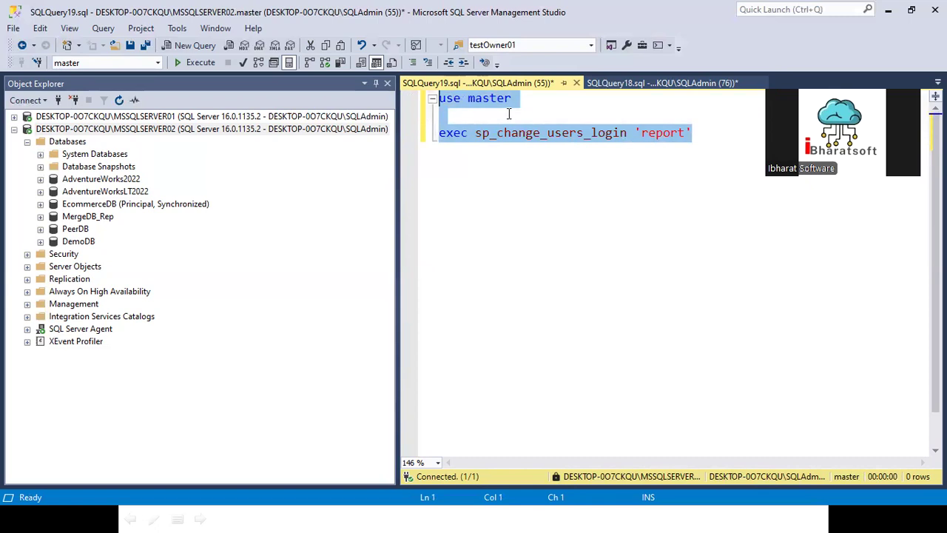
pyautogui.click(181, 62)
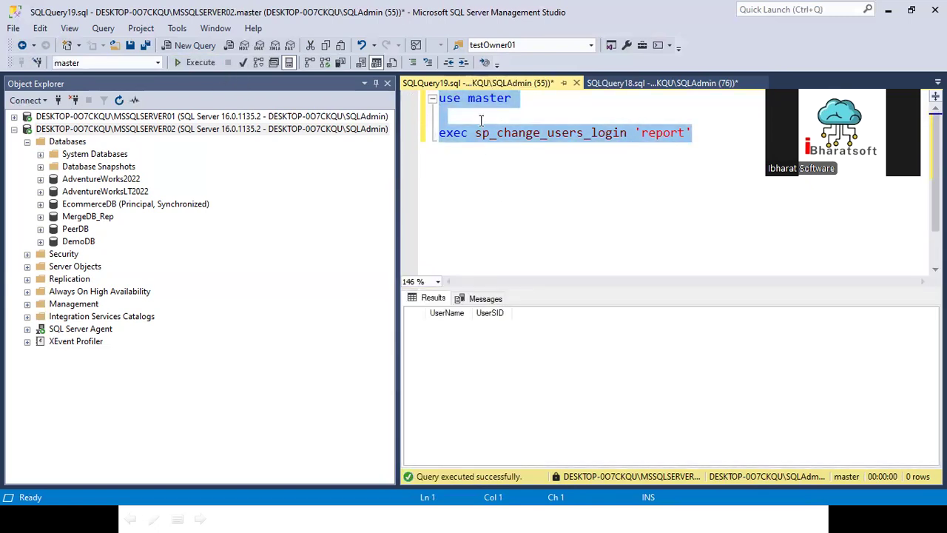
# - Change the script to use DemoDB and add a GO line after each statement
pyautogui.doubleClick(489, 99)
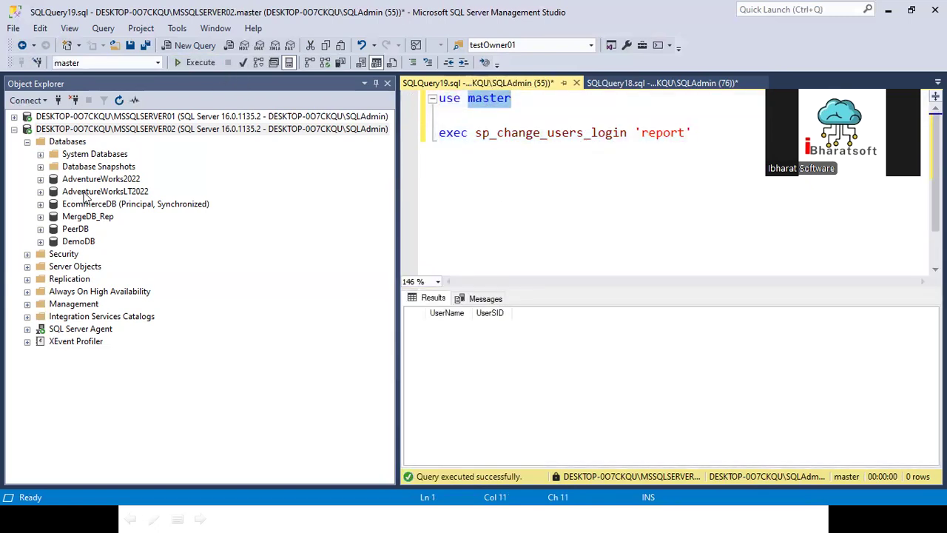
pyautogui.write('demo')
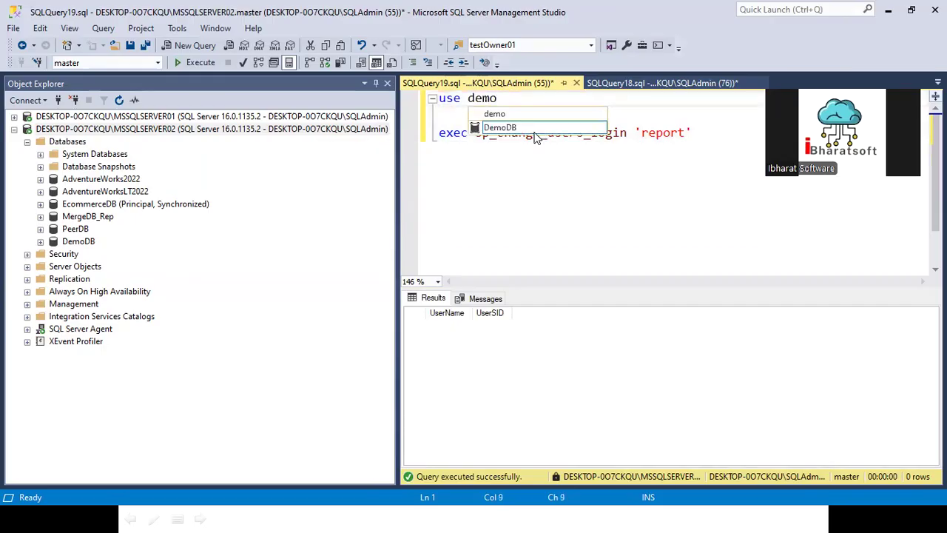
pyautogui.doubleClick(511, 128)
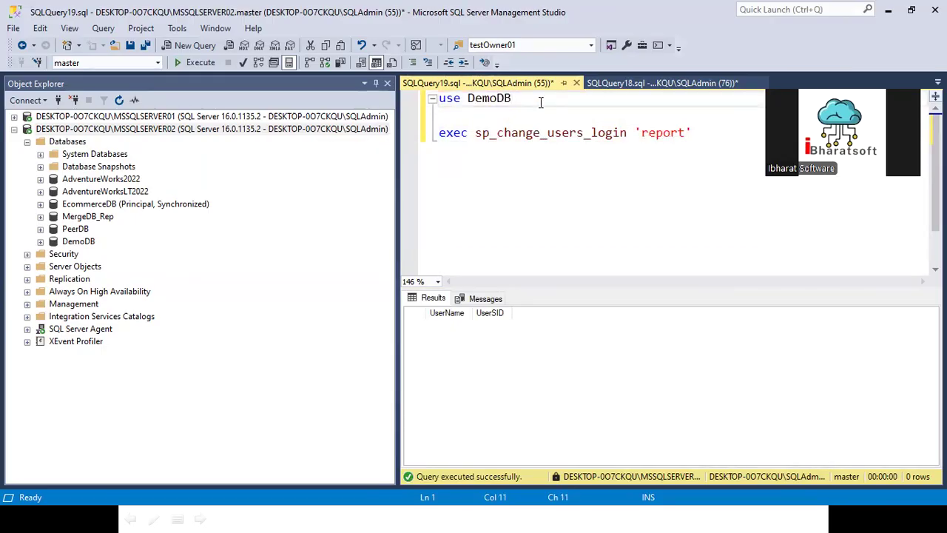
pyautogui.press('Delete')
pyautogui.press('Return')
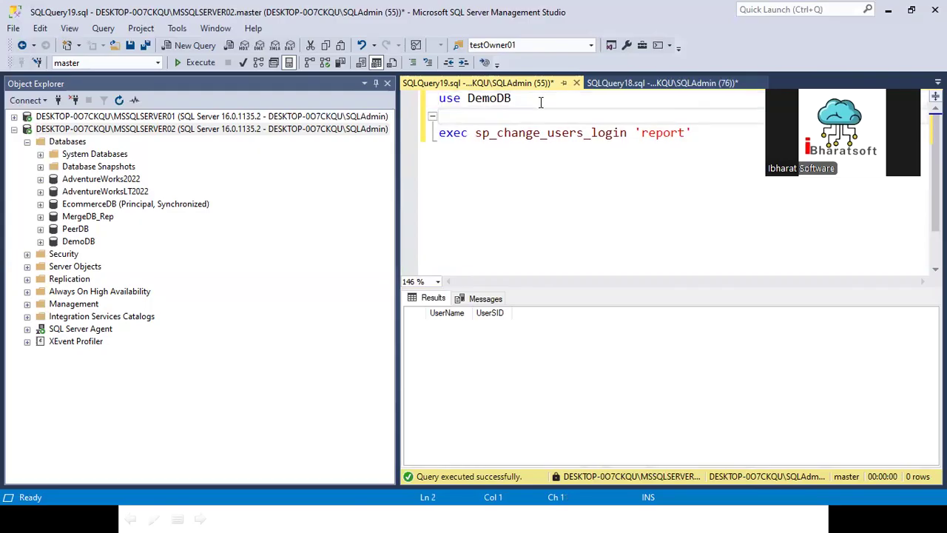
pyautogui.write('GO')
pyautogui.click(710, 138)
pyautogui.press('Return')
pyautogui.write('GO')
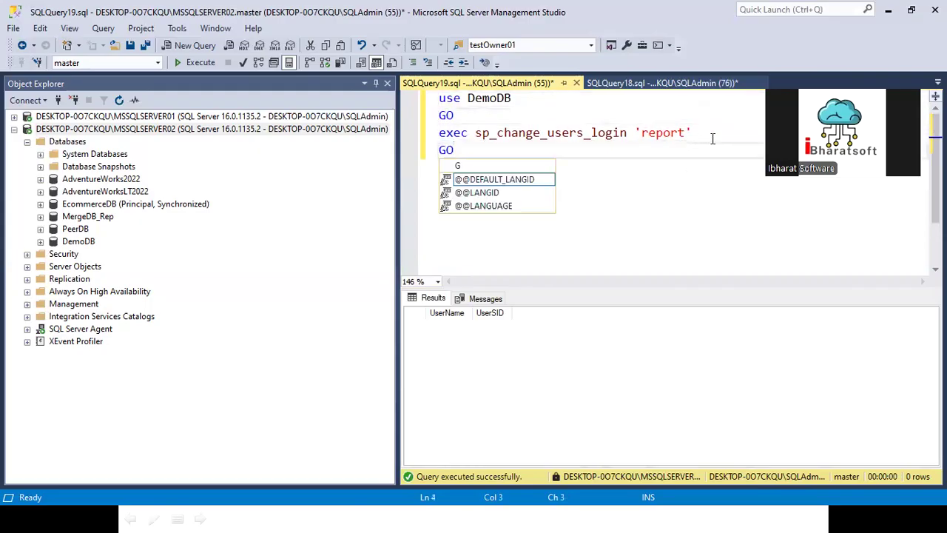
pyautogui.press('Escape')
pyautogui.moveTo(471, 155); pyautogui.dragTo(428, 104)
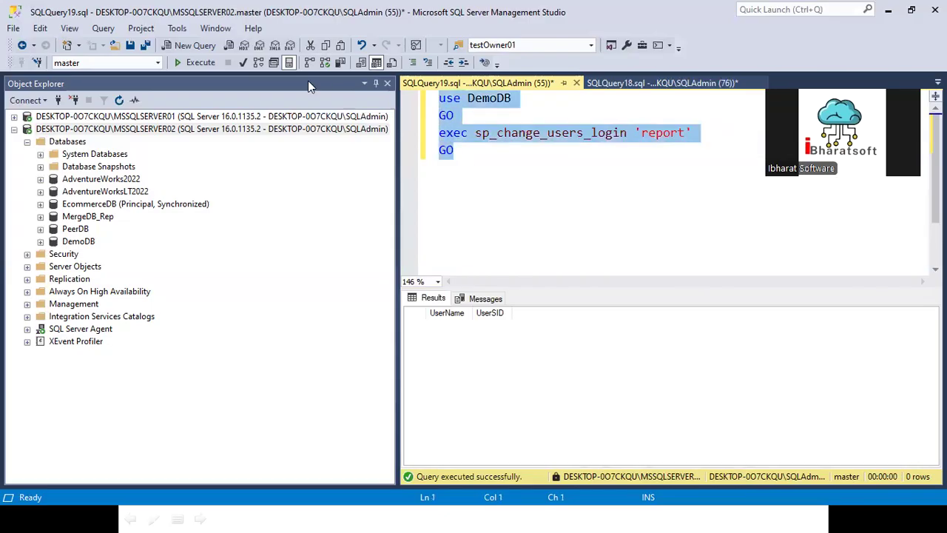
# - Run the orphaned-user report against DemoDB (0 rows), then browse and collapse MSSQLSERVER01
pyautogui.click(195, 64)
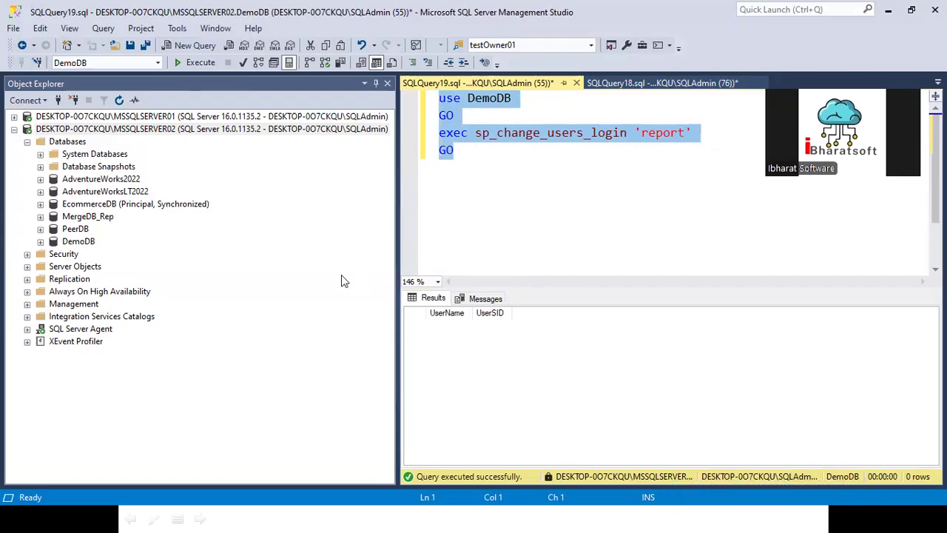
pyautogui.click(484, 183)
pyautogui.click(14, 116)
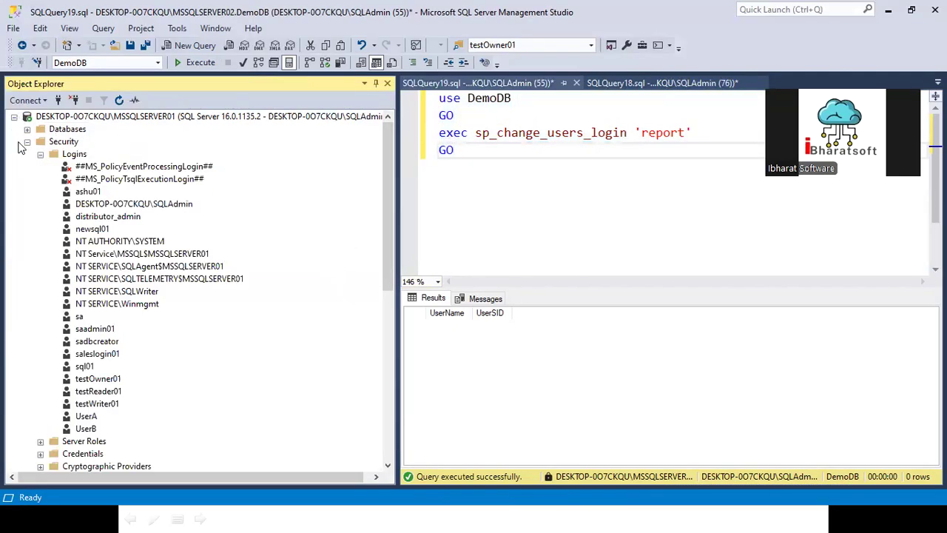
pyautogui.click(28, 129)
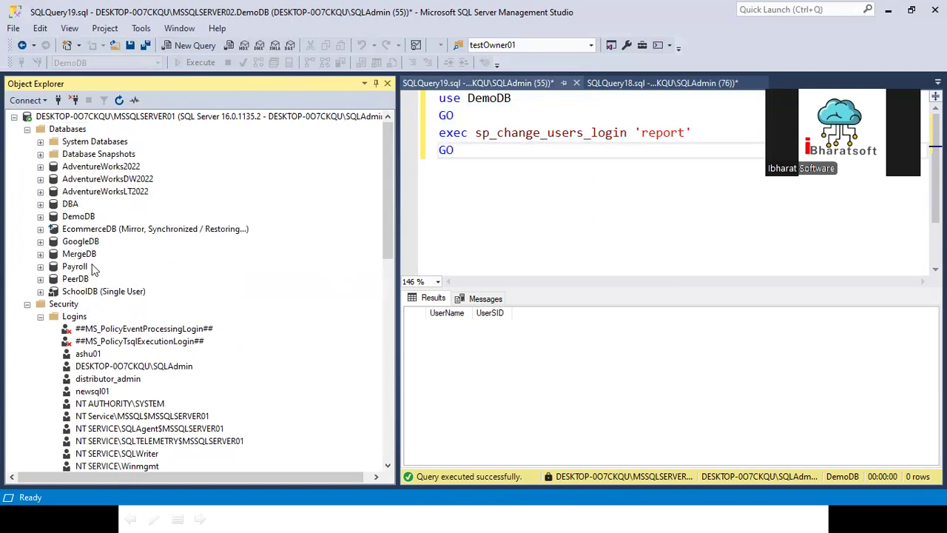
pyautogui.click(78, 217)
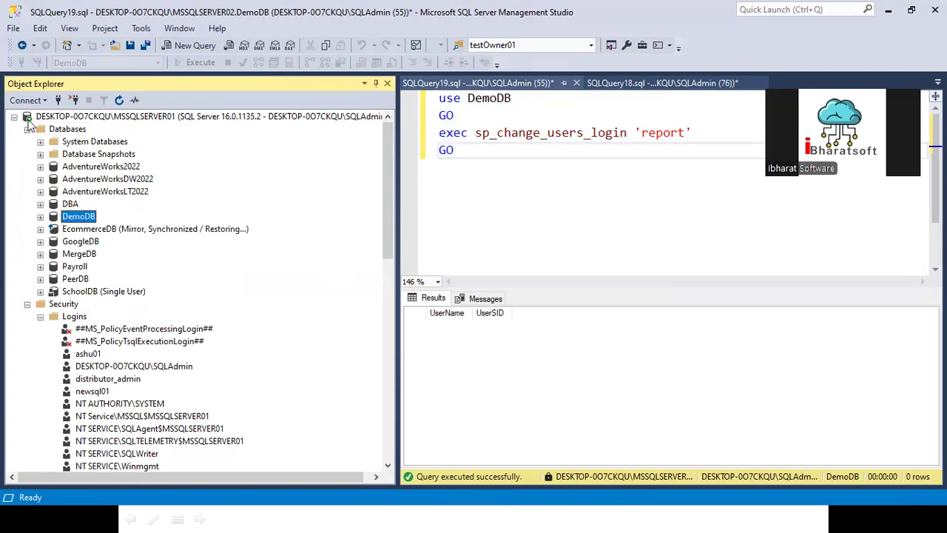
pyautogui.click(27, 129)
pyautogui.click(14, 116)
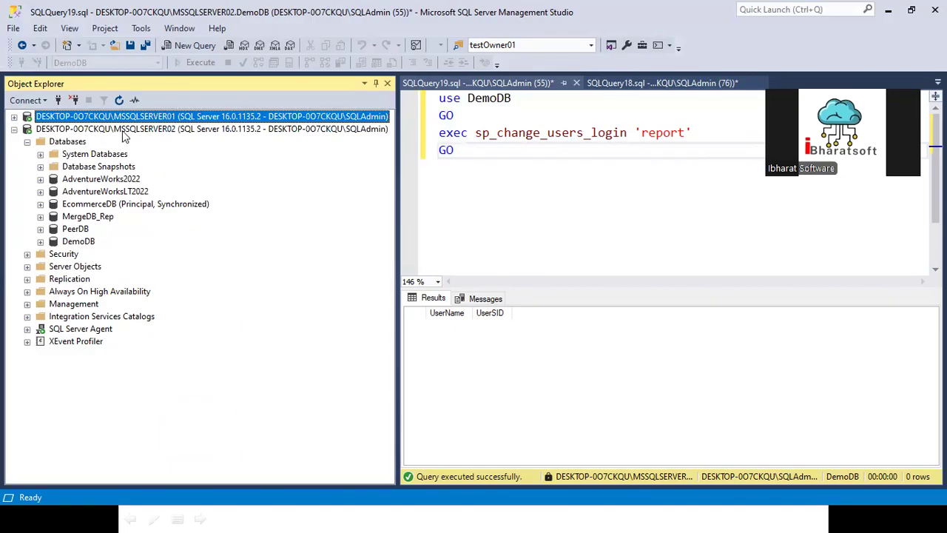
# - Disconnect MSSQLSERVER02 and reconnect to it with Windows Authentication
pyautogui.rightClick(124, 131)
pyautogui.click(164, 157)
pyautogui.click(29, 100)
pyautogui.click(54, 117)
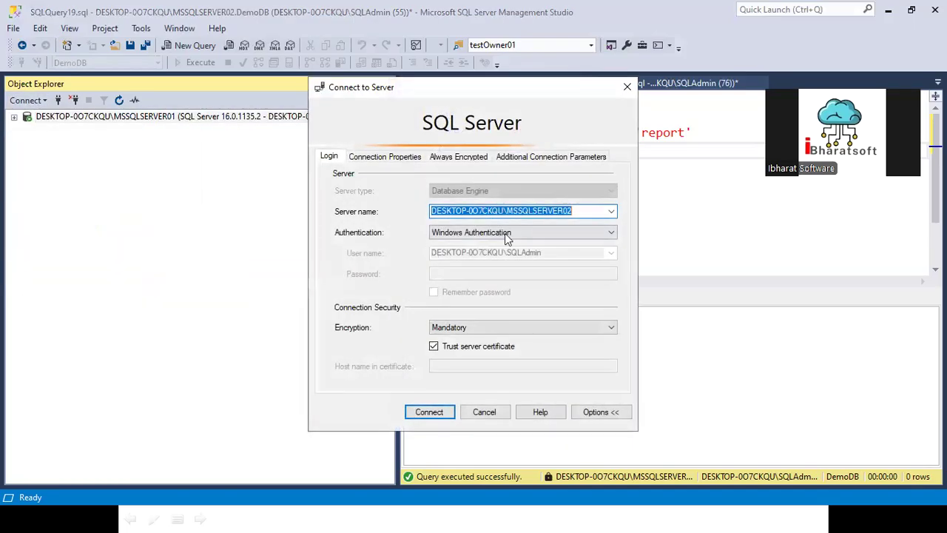
pyautogui.click(430, 414)
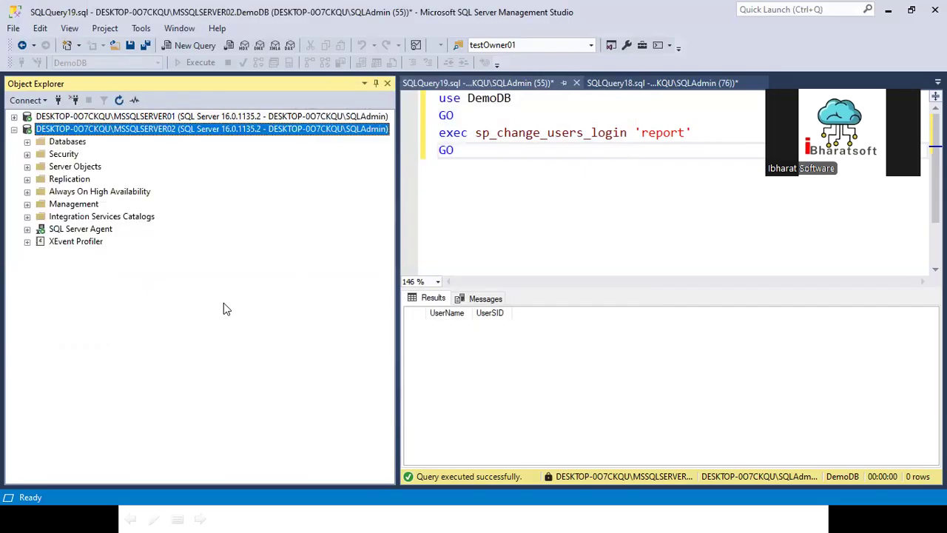
# - Expand DemoDB's Security subfolders and the server's Security > Logins node
pyautogui.click(28, 141)
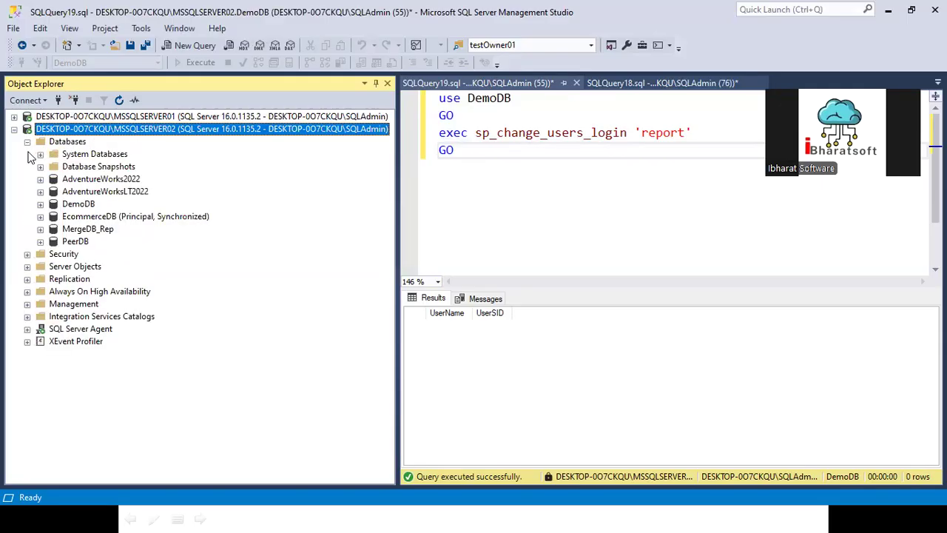
pyautogui.click(40, 203)
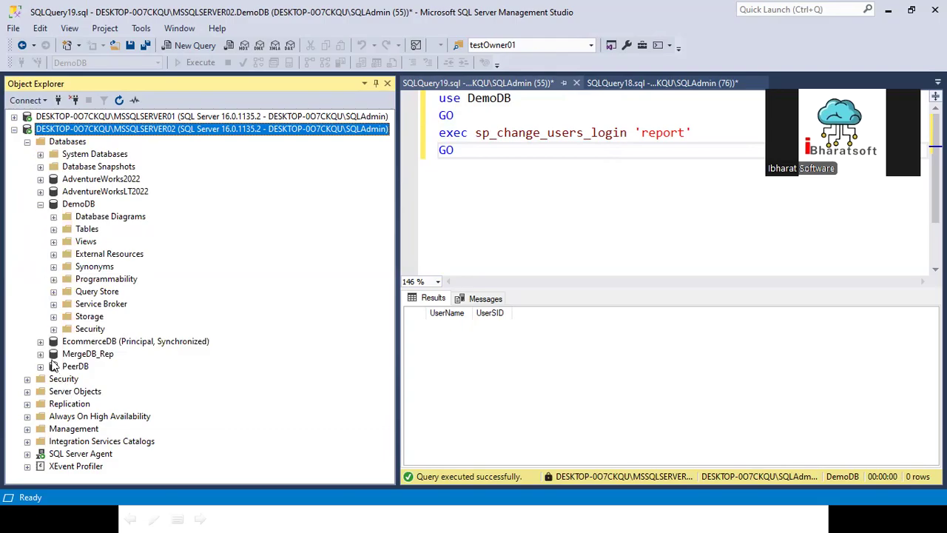
pyautogui.click(27, 378)
pyautogui.scroll(-2, 41, 325)
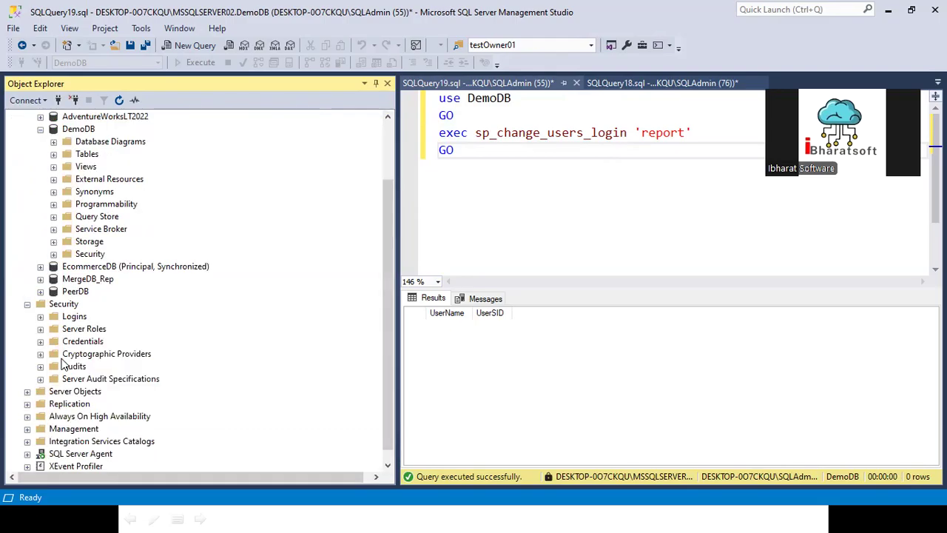
pyautogui.click(40, 304)
pyautogui.scroll(-3, 137, 365)
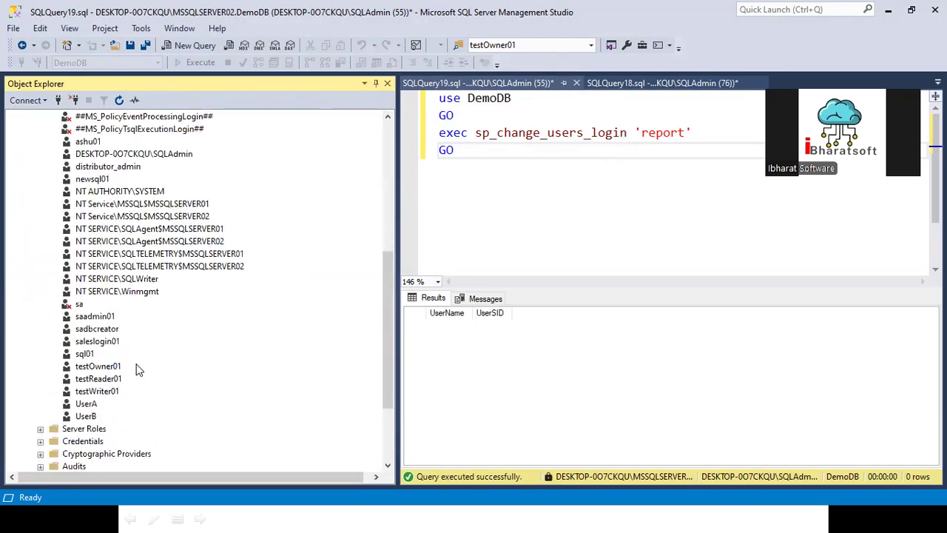
pyautogui.scroll(4, 112, 226)
pyautogui.scroll(4, 113, 226)
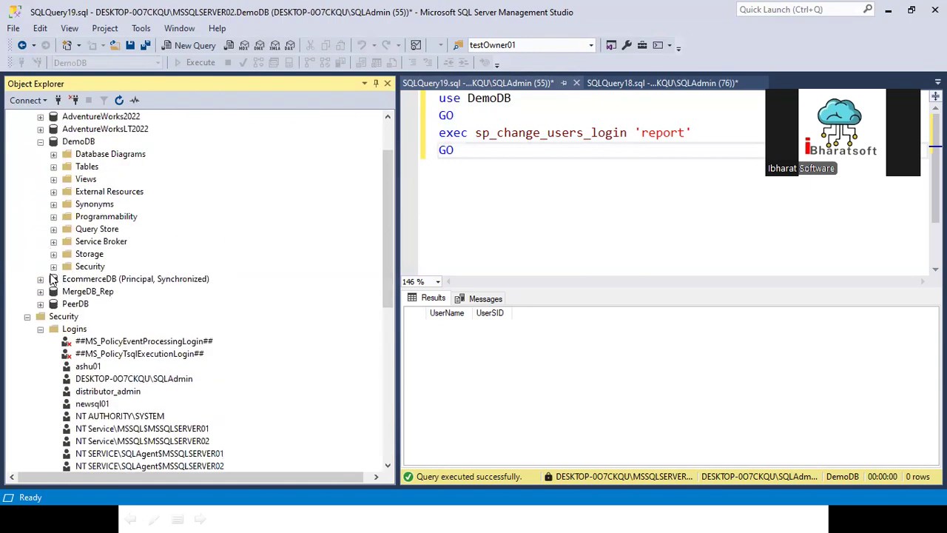
pyautogui.click(53, 266)
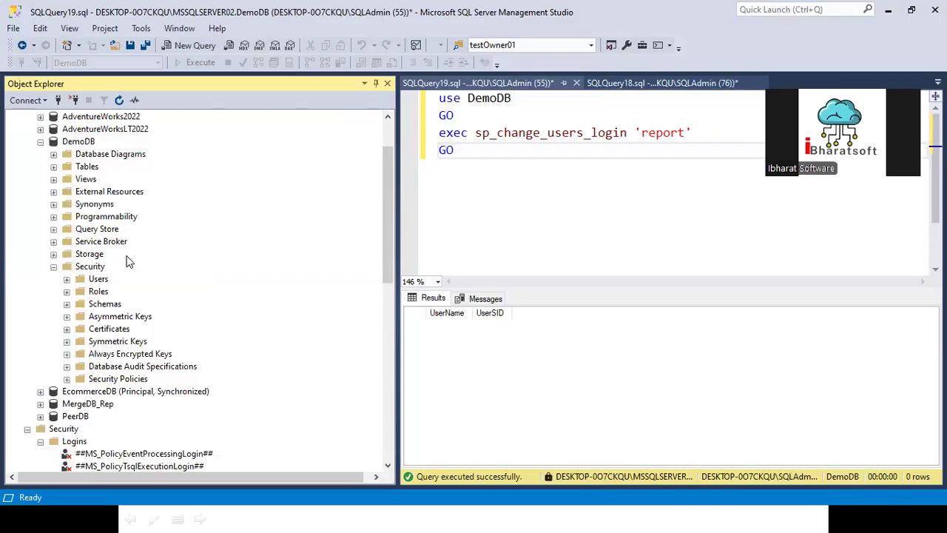
# - Review the Logins list, selecting testOwner01 alongside UserA and UserB
pyautogui.moveTo(541, 143); pyautogui.dragTo(395, 103)
pyautogui.scroll(-4, 126, 333)
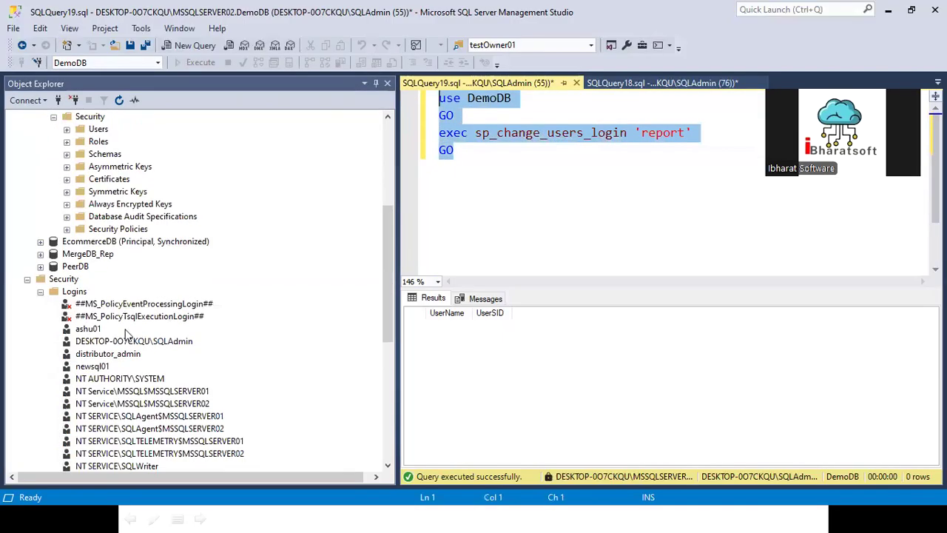
pyautogui.scroll(6, 126, 333)
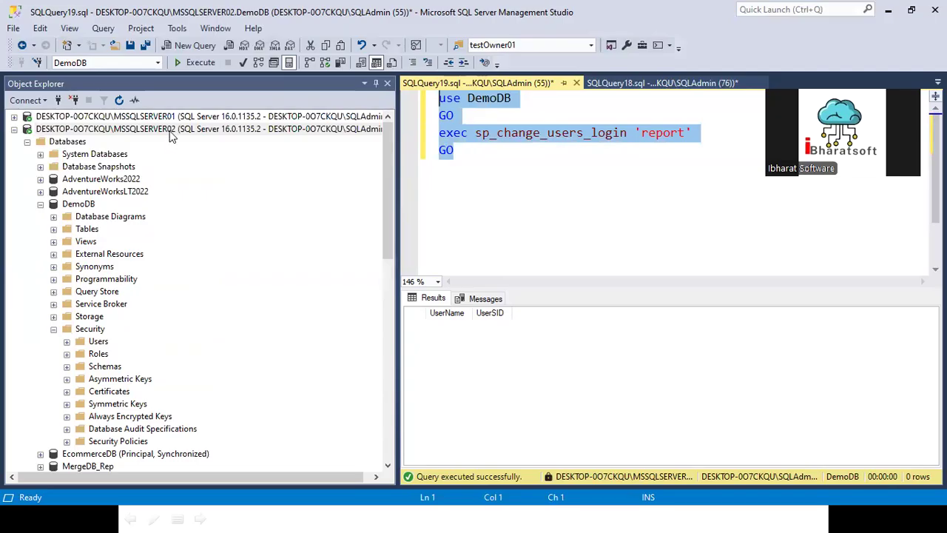
pyautogui.rightClick(170, 132)
pyautogui.scroll(-4, 89, 374)
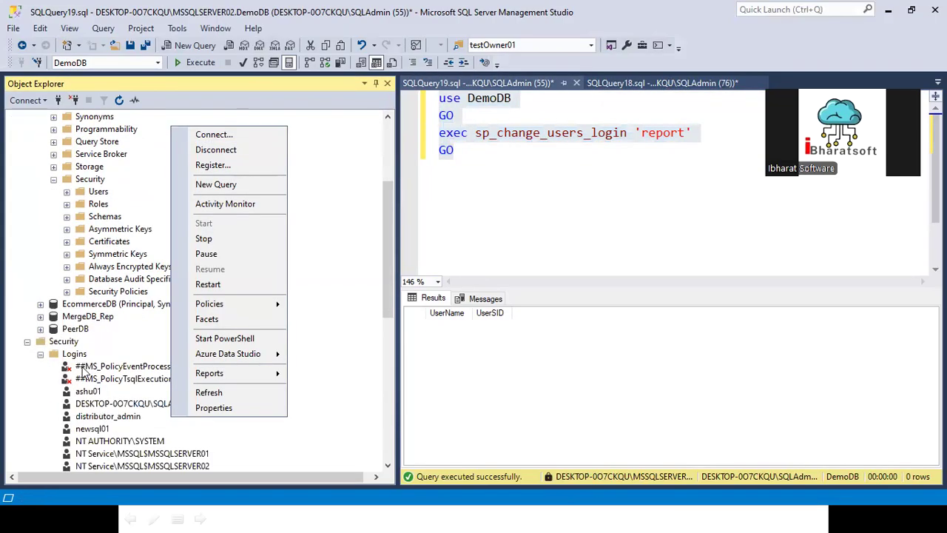
pyautogui.scroll(-4, 84, 372)
pyautogui.click(111, 416)
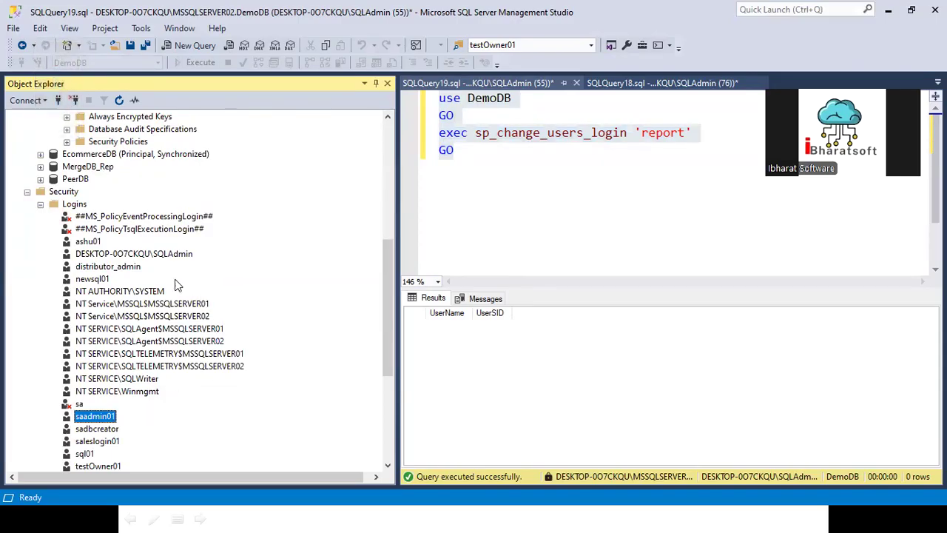
pyautogui.scroll(-2, 125, 388)
pyautogui.click(96, 393)
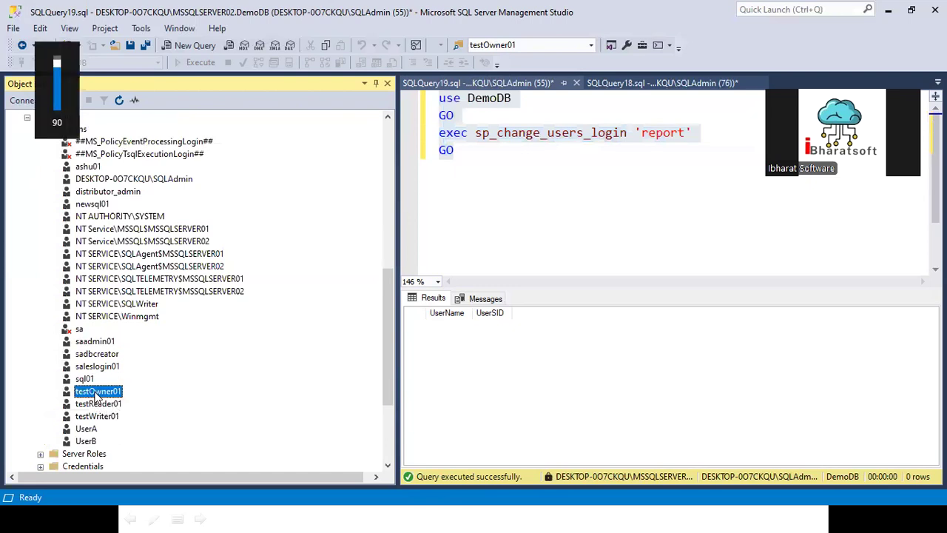
pyautogui.scroll(4, 199, 319)
pyautogui.scroll(-3, 131, 362)
pyautogui.scroll(2, 117, 337)
# - Connect to MSSQLSERVER02 as testOwner01 via SQL Server Authentication, entering and remembering the login's password
pyautogui.rightClick(76, 245)
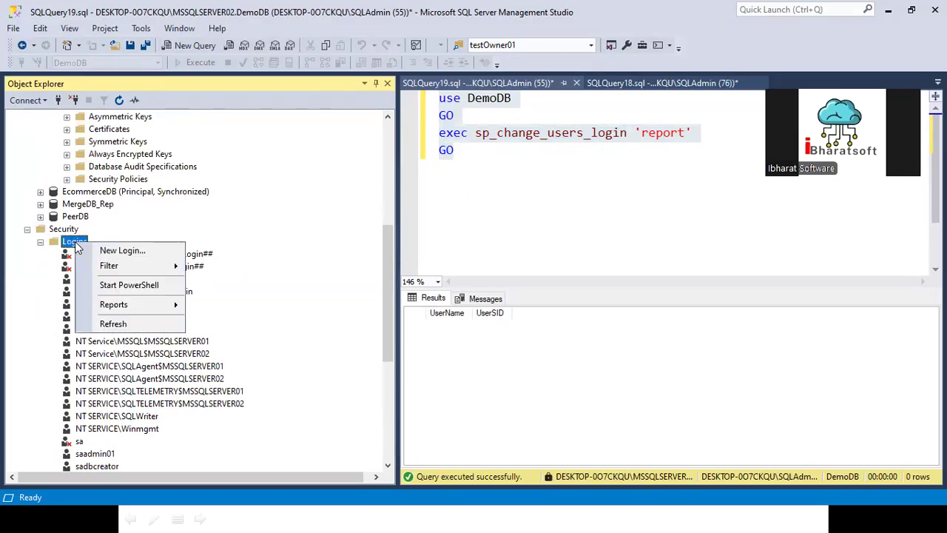
pyautogui.scroll(7, 132, 189)
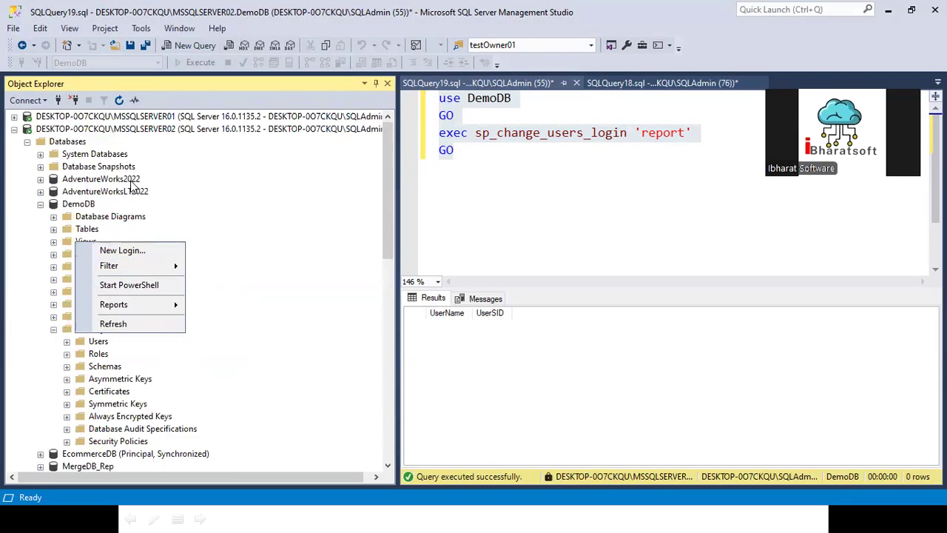
pyautogui.rightClick(145, 130)
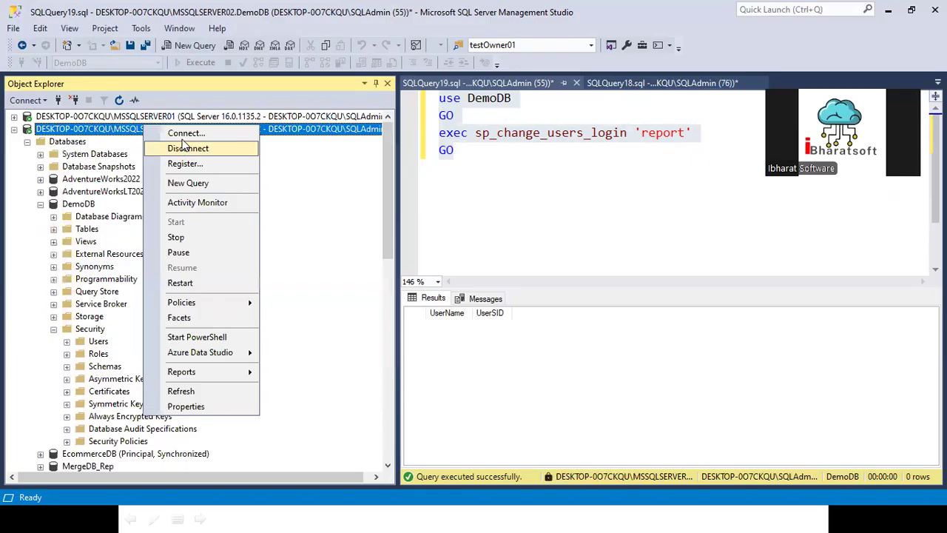
pyautogui.click(185, 133)
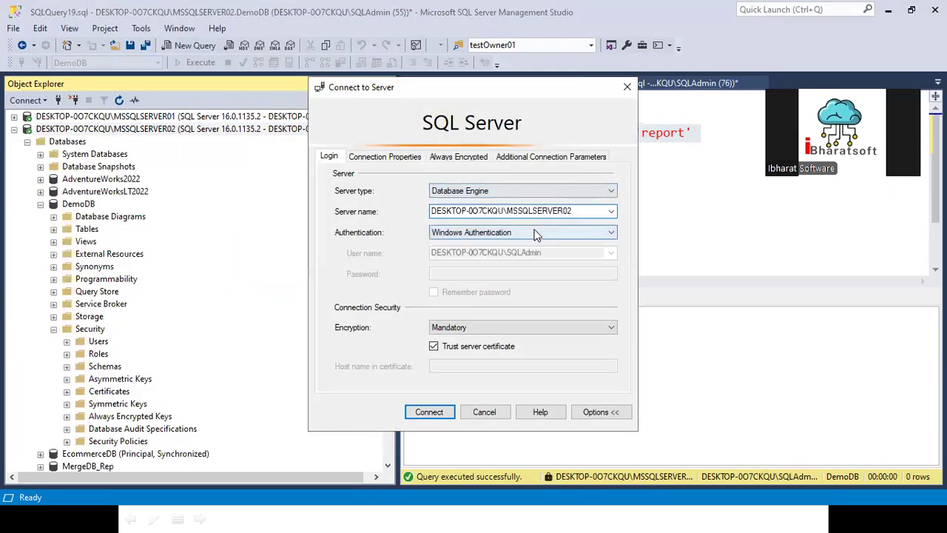
pyautogui.click(537, 232)
pyautogui.click(473, 257)
pyautogui.click(490, 254)
pyautogui.click(488, 273)
pyautogui.write('**')
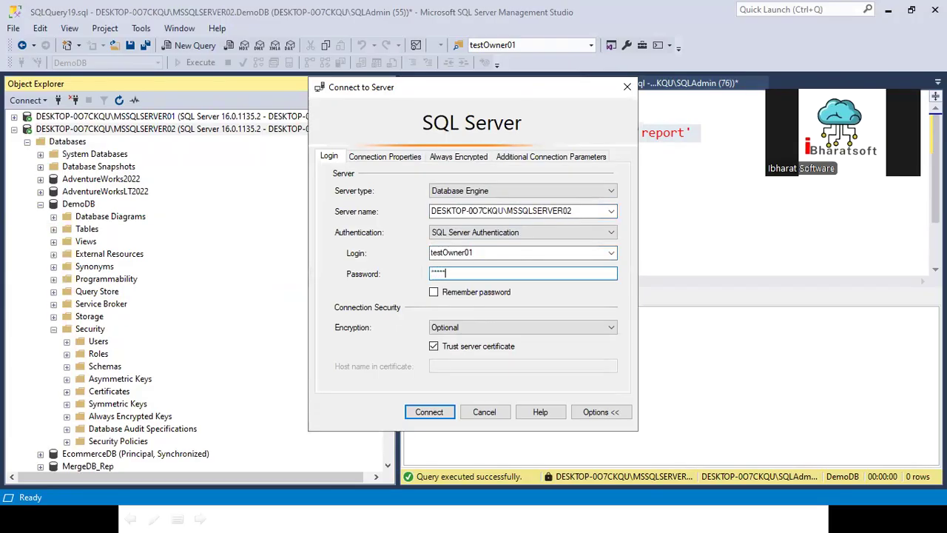
pyautogui.write('********')
pyautogui.click(444, 293)
pyautogui.click(430, 413)
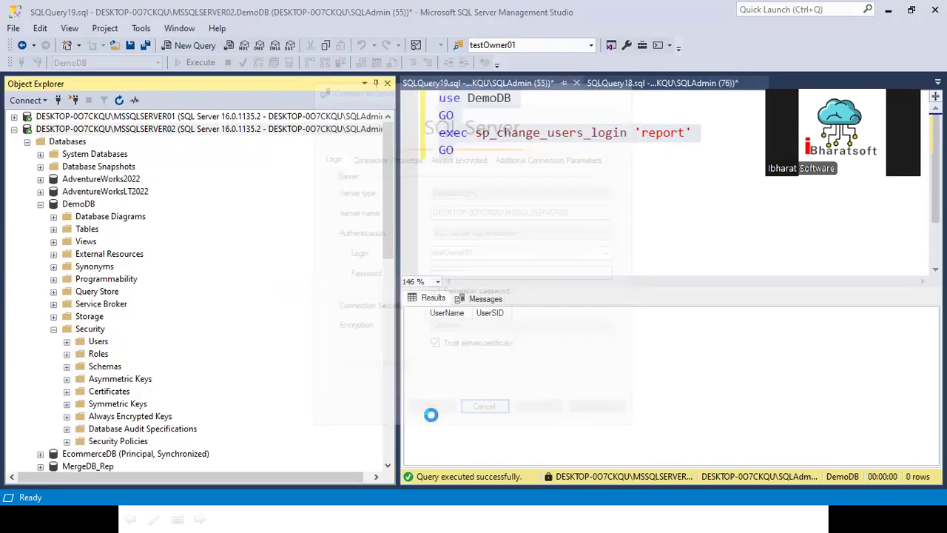
# - Under the testOwner01 connection, expand Databases > DemoDB > Tables to show dbo.tblDept and dbo.tblEmp
pyautogui.doubleClick(33, 366)
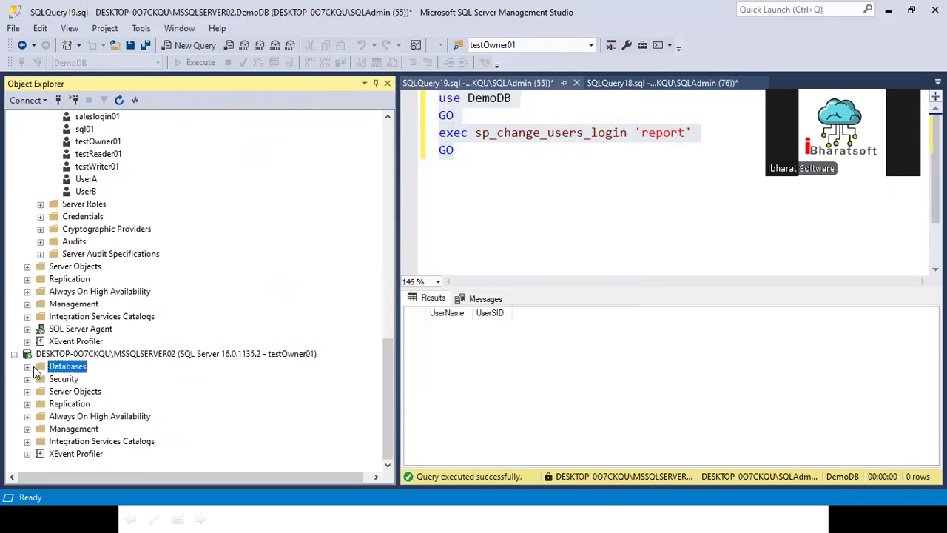
pyautogui.scroll(-1, 76, 304)
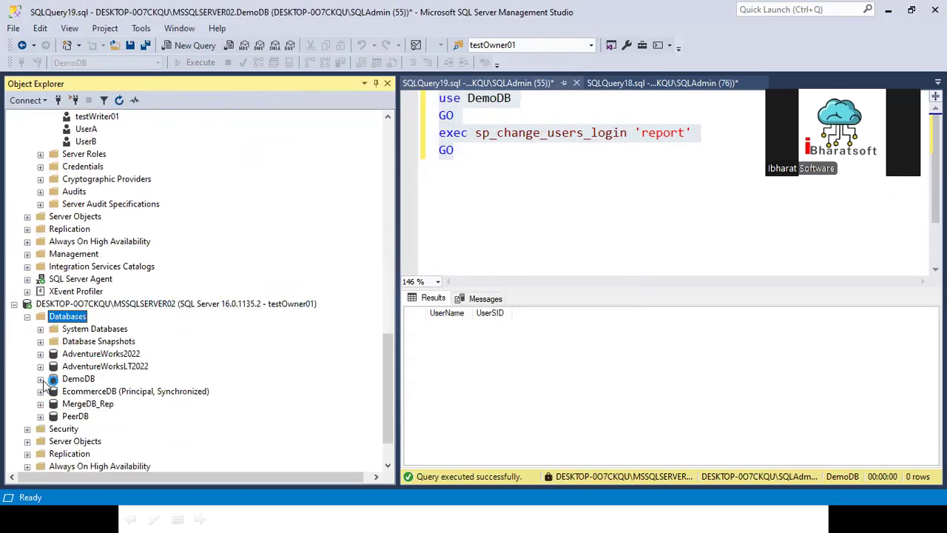
pyautogui.click(41, 379)
pyautogui.click(78, 330)
pyautogui.click(53, 353)
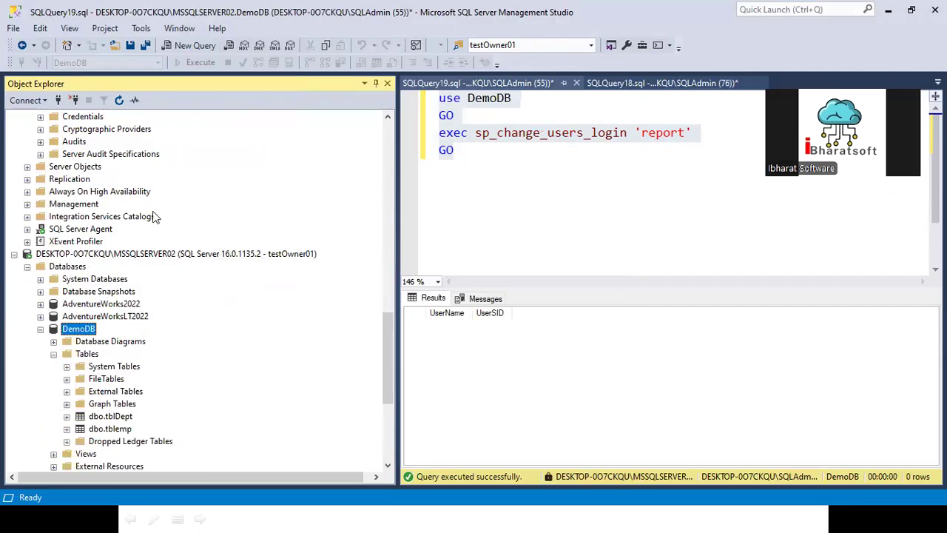
pyautogui.scroll(7, 153, 216)
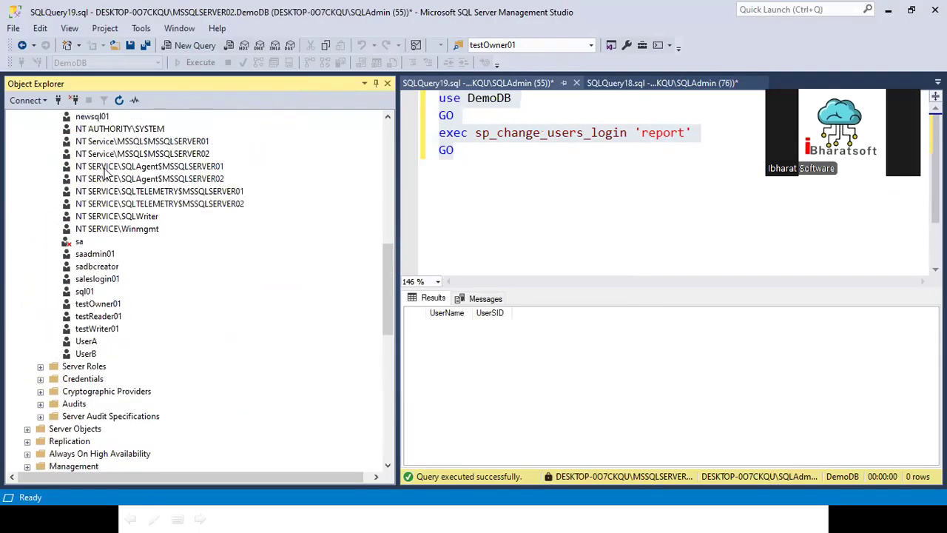
pyautogui.scroll(-5, 151, 293)
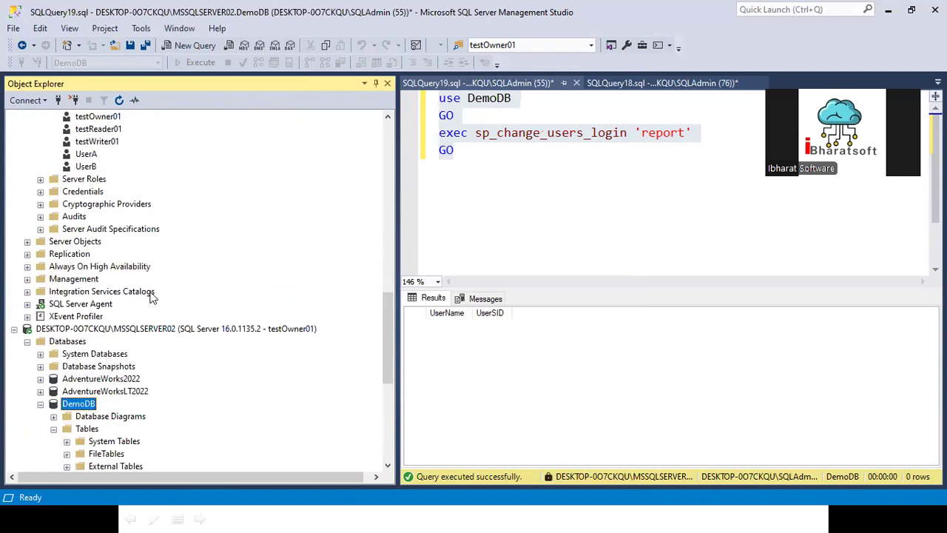
pyautogui.scroll(-3, 151, 296)
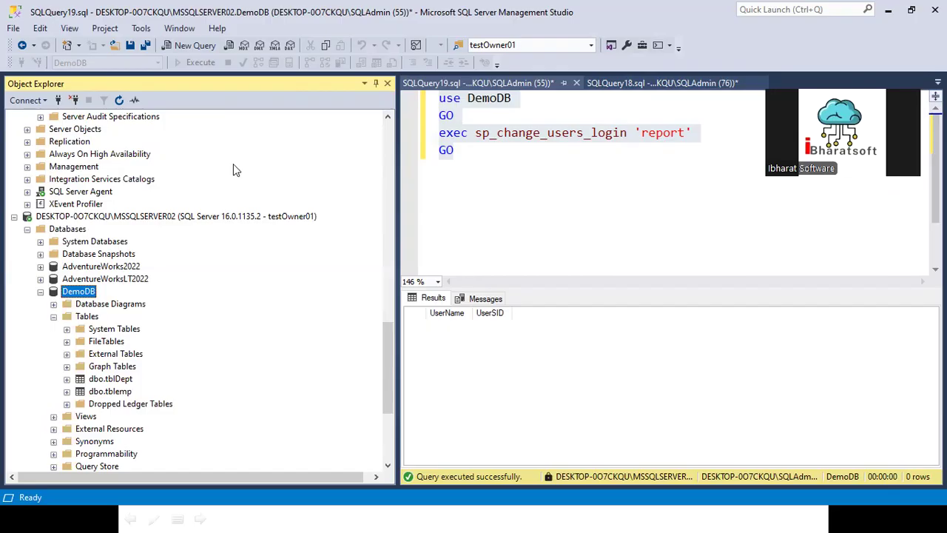
# - Collapse the DemoDB Tables folder and the DemoDB database
pyautogui.scroll(-5, 111, 366)
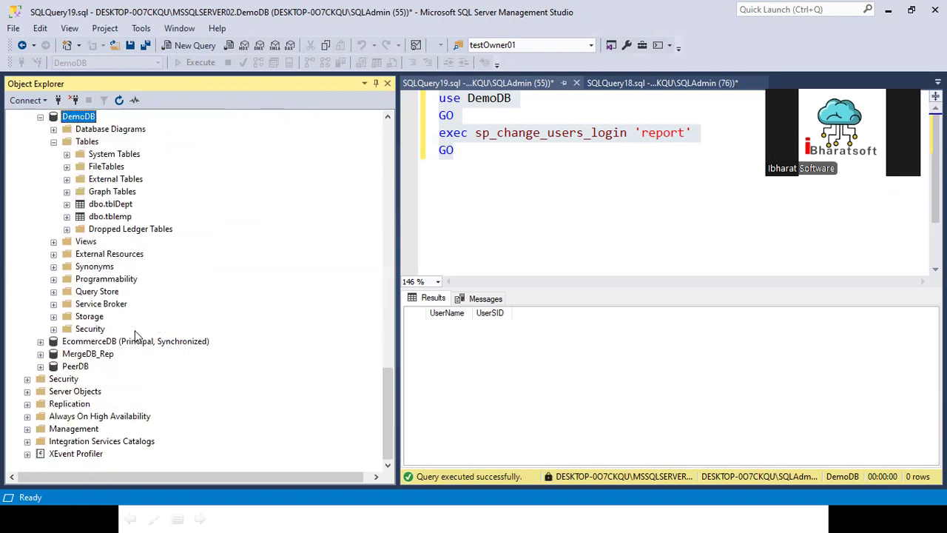
pyautogui.click(53, 141)
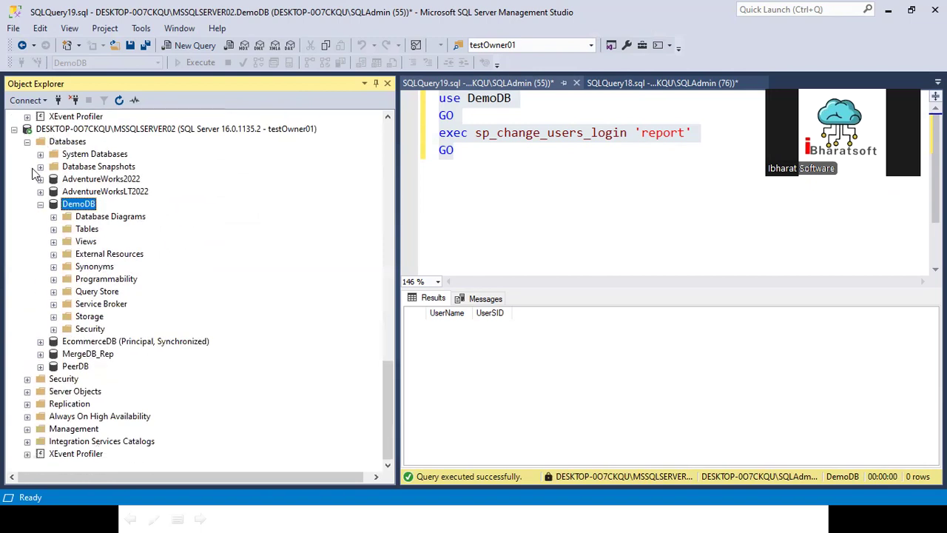
pyautogui.click(41, 205)
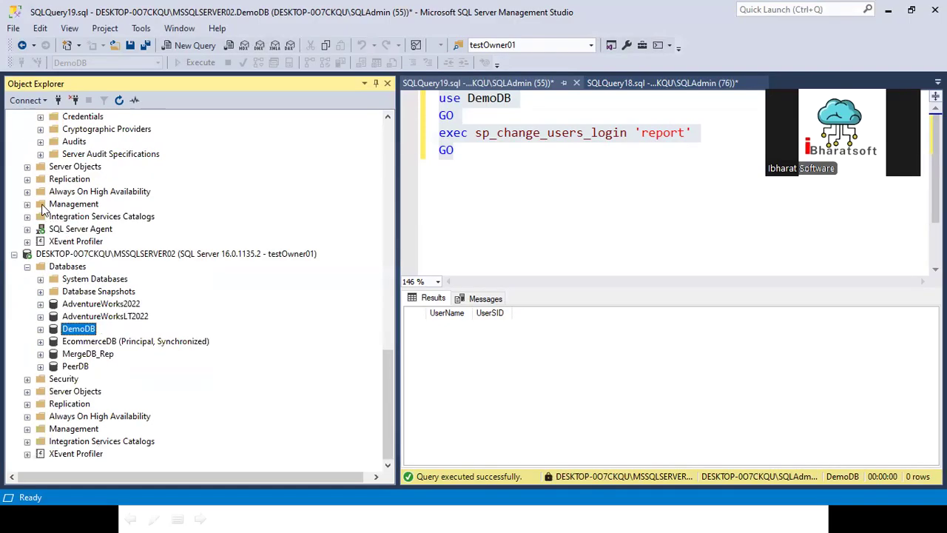
# - Expand MSSQLSERVER02's Security > Logins and scroll through its logins, sa and testOwner01
pyautogui.click(28, 379)
pyautogui.click(40, 392)
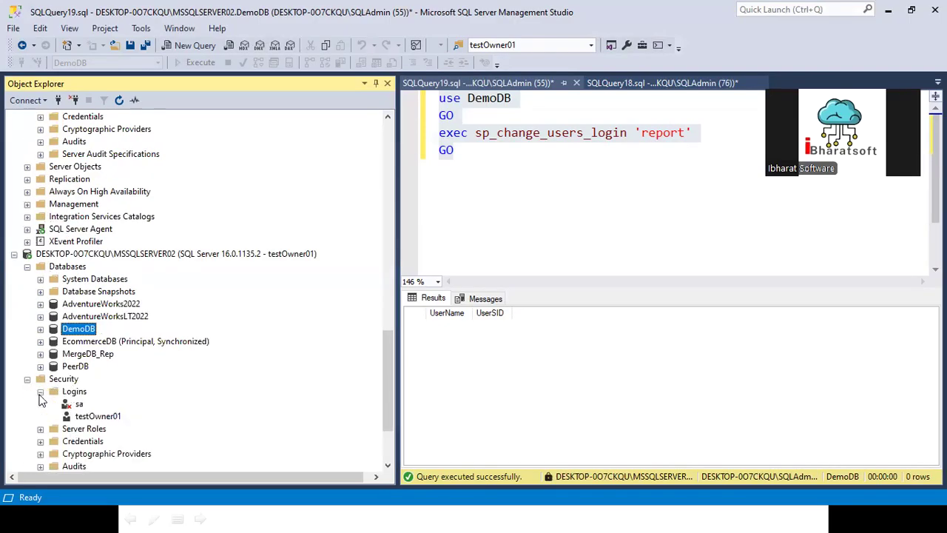
pyautogui.scroll(-3, 44, 390)
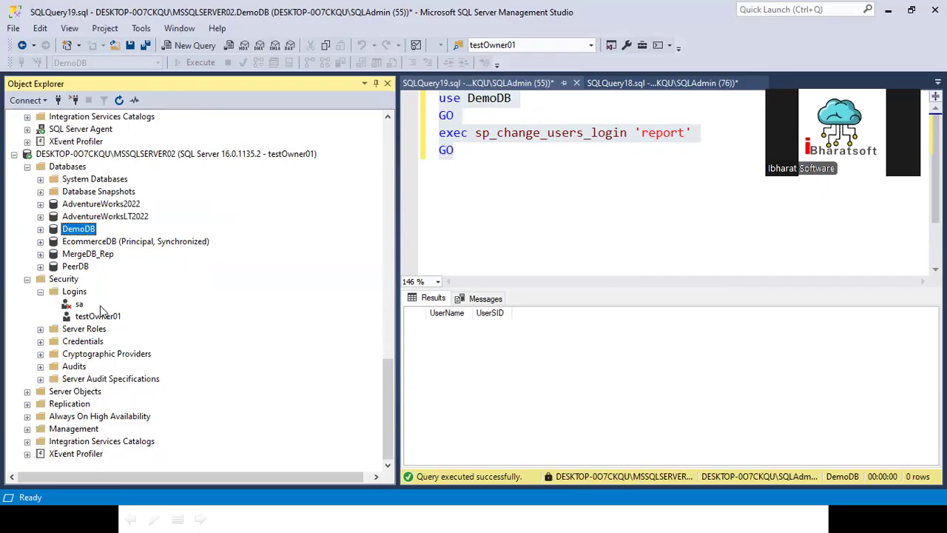
pyautogui.scroll(9, 111, 215)
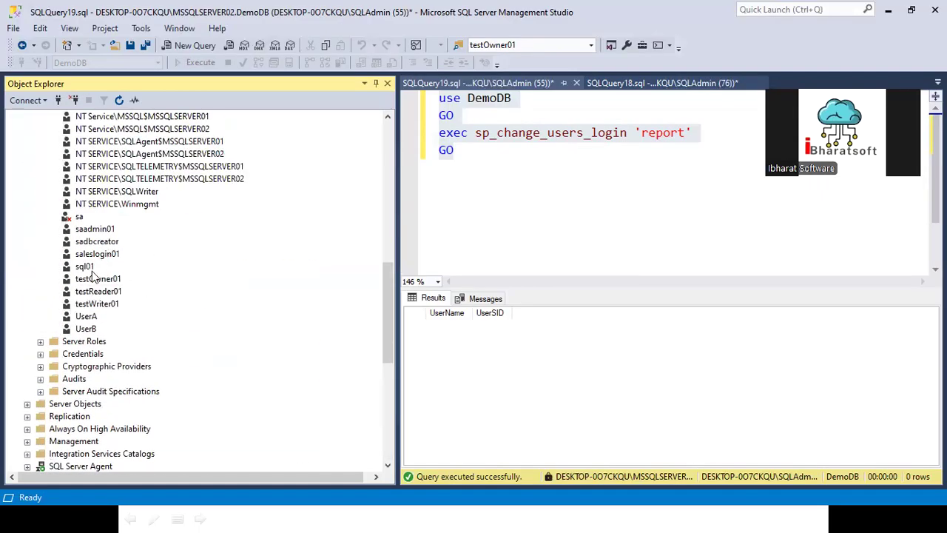
pyautogui.scroll(3, 92, 267)
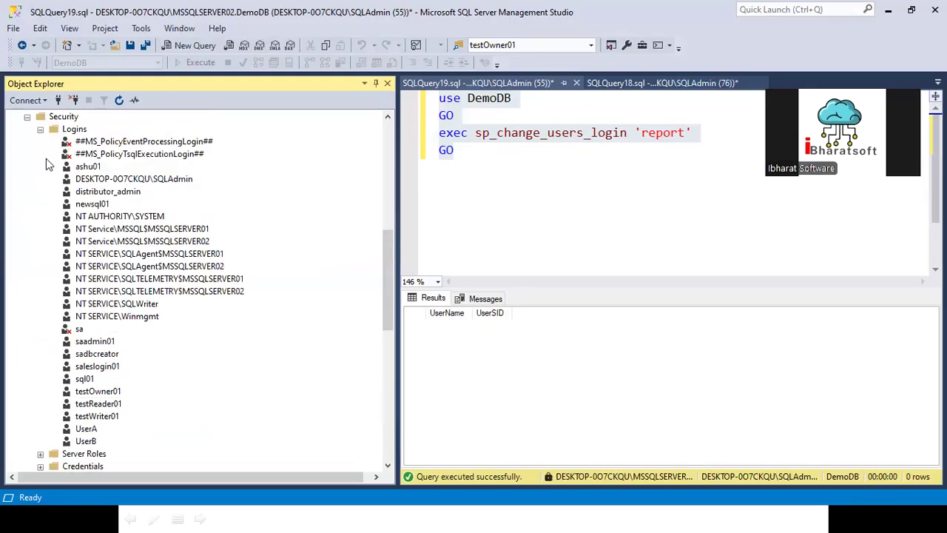
pyautogui.scroll(-1, 104, 354)
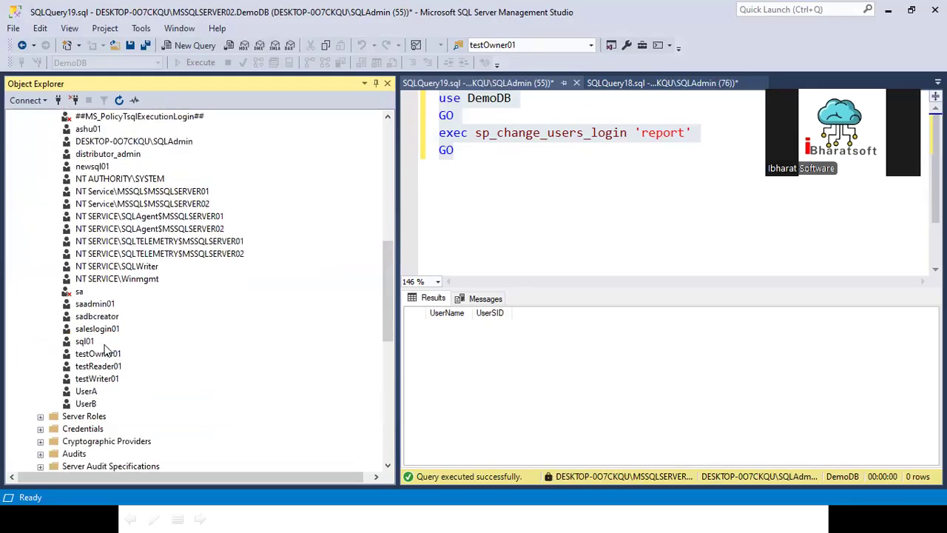
pyautogui.scroll(-8, 201, 322)
pyautogui.rightClick(209, 268)
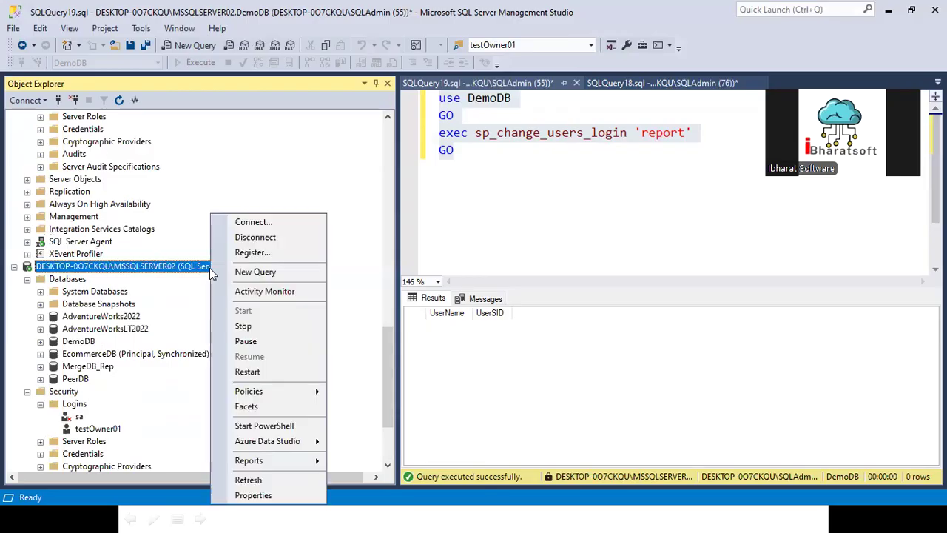
# - Disconnect MSSQLSERVER02 and expand DemoDB's Security > Users folder
pyautogui.click(255, 236)
pyautogui.scroll(-2, 102, 325)
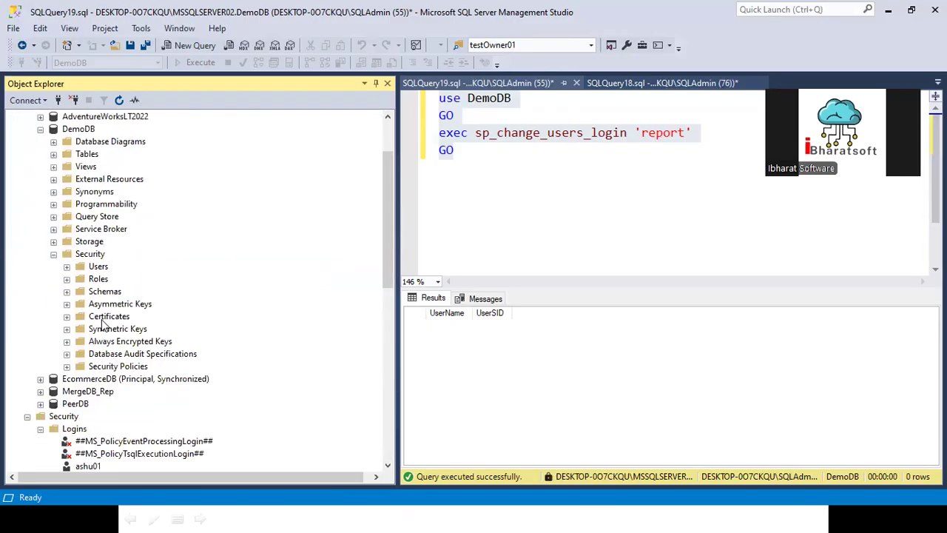
pyautogui.click(67, 267)
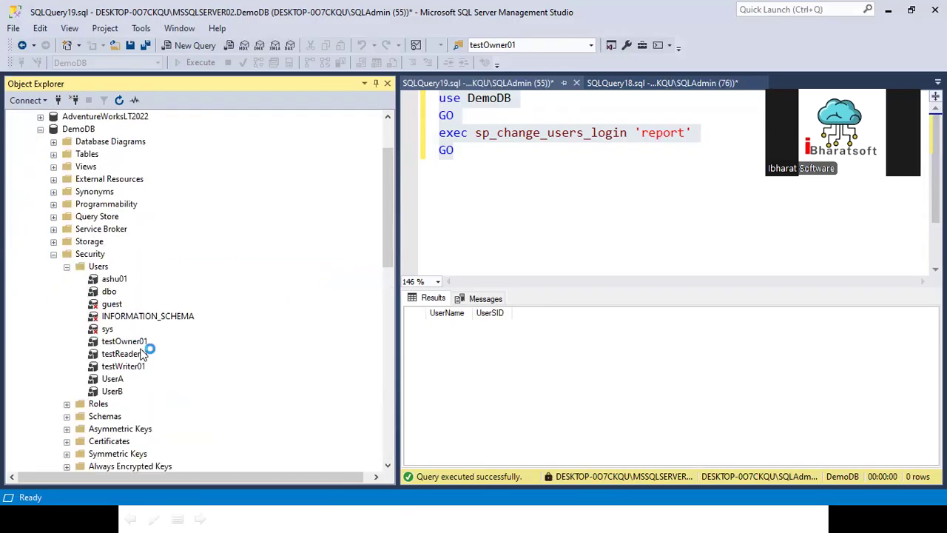
# - Delete the DemoDB users testReader01 and testWriter01, confirming each deletion
pyautogui.rightClick(122, 354)
pyautogui.click(164, 458)
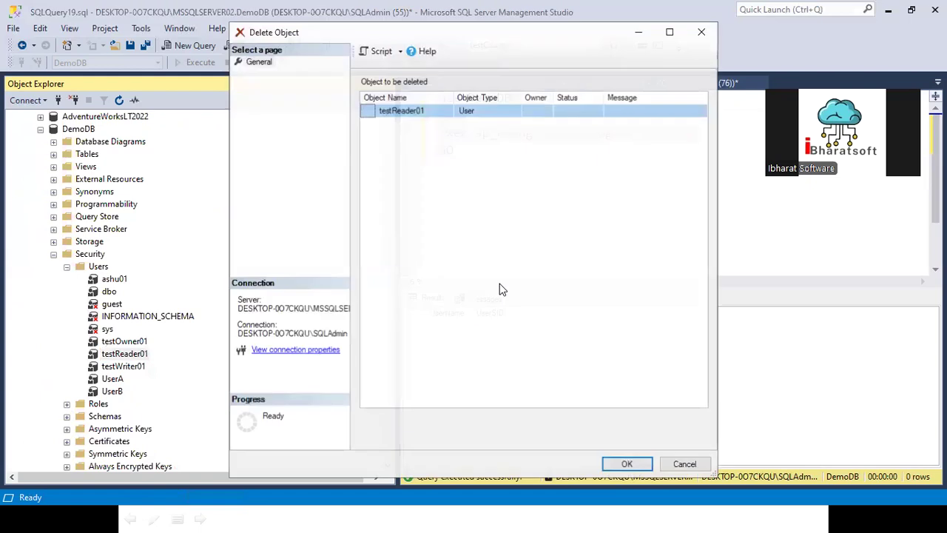
pyautogui.click(623, 464)
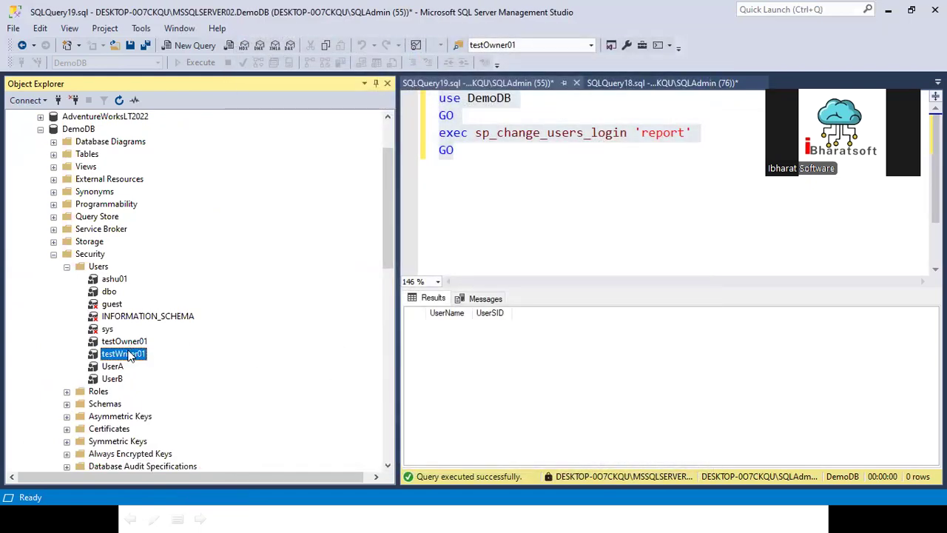
pyautogui.rightClick(130, 355)
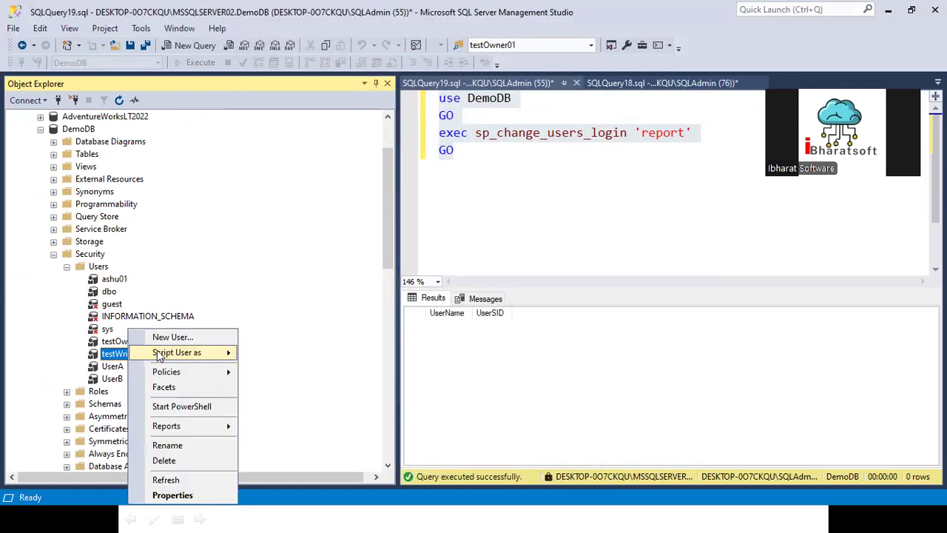
pyautogui.click(164, 459)
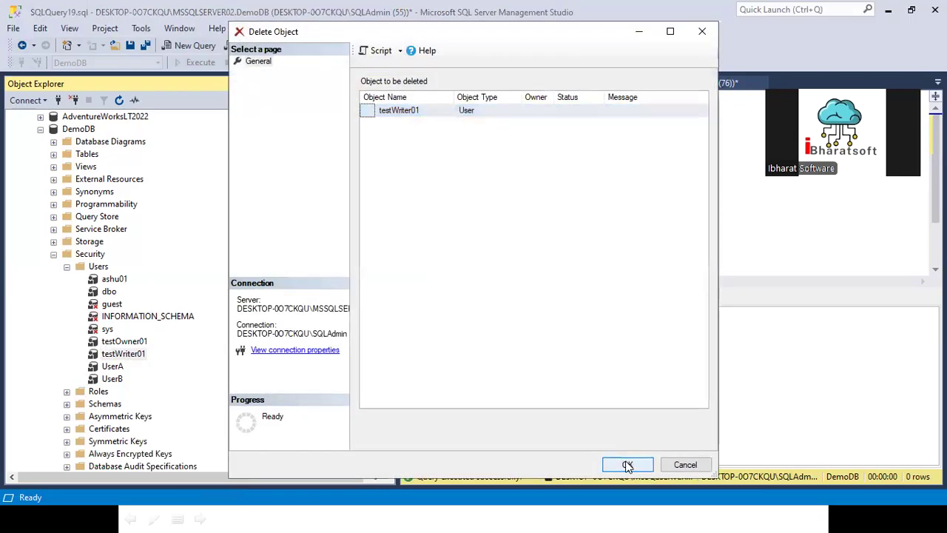
pyautogui.click(628, 464)
pyautogui.rightClick(101, 268)
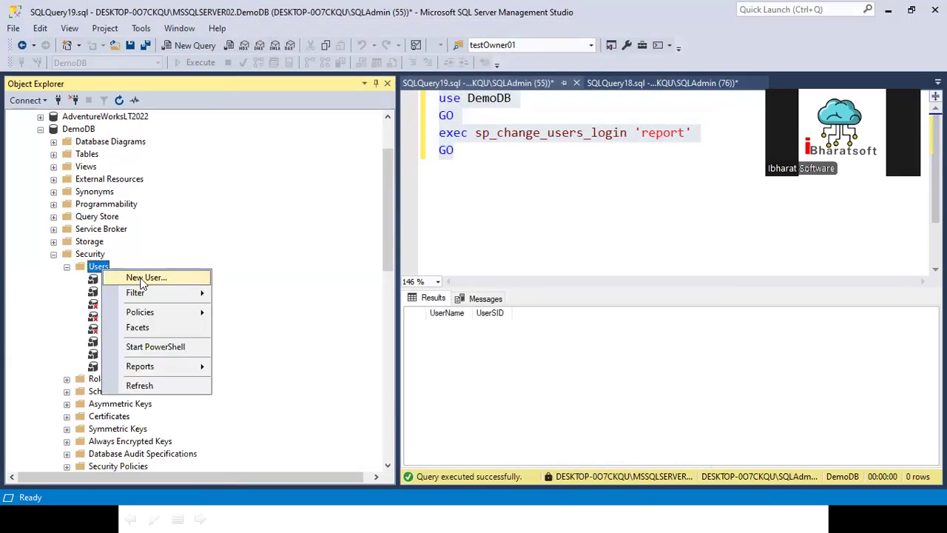
pyautogui.click(143, 278)
pyautogui.click(419, 132)
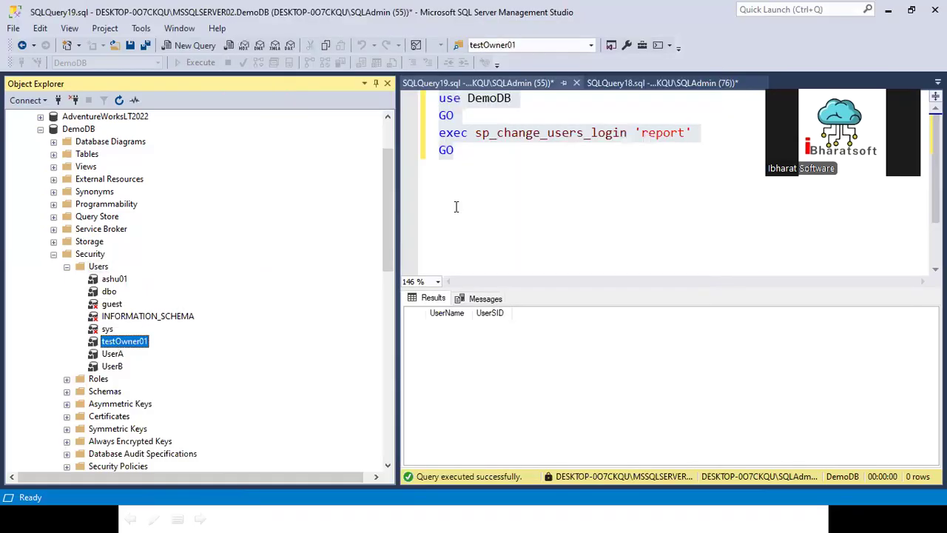
pyautogui.click(456, 207)
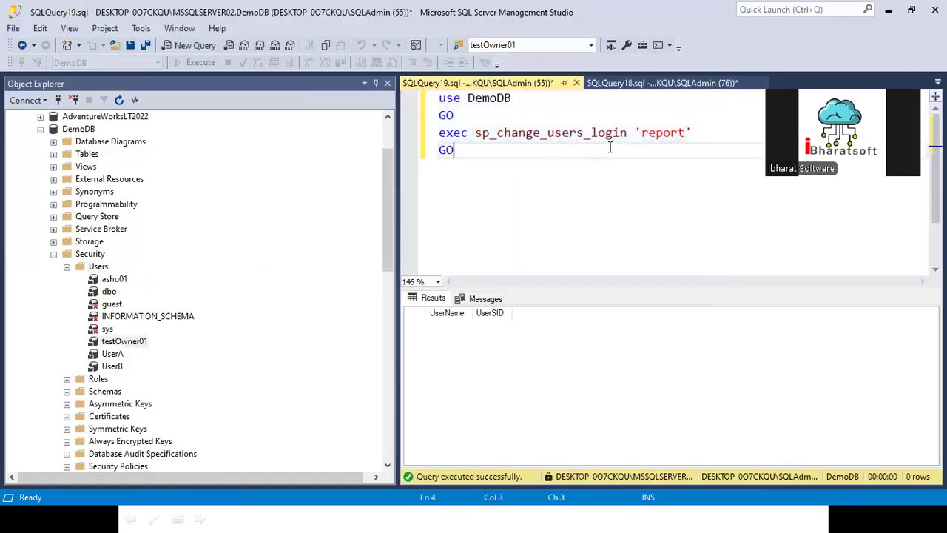
pyautogui.moveTo(129, 342); pyautogui.dragTo(613, 214)
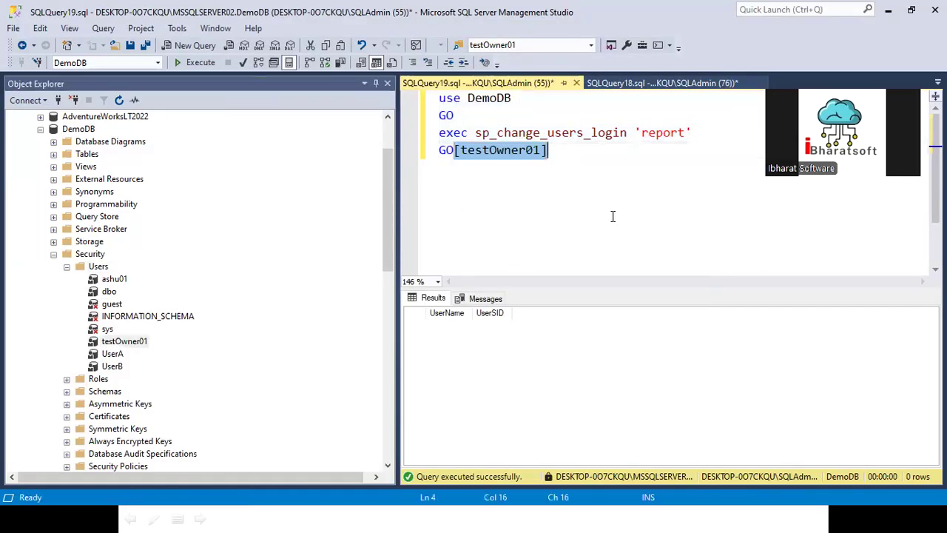
pyautogui.hotkey('ctrl', 'z')
pyautogui.rightClick(93, 269)
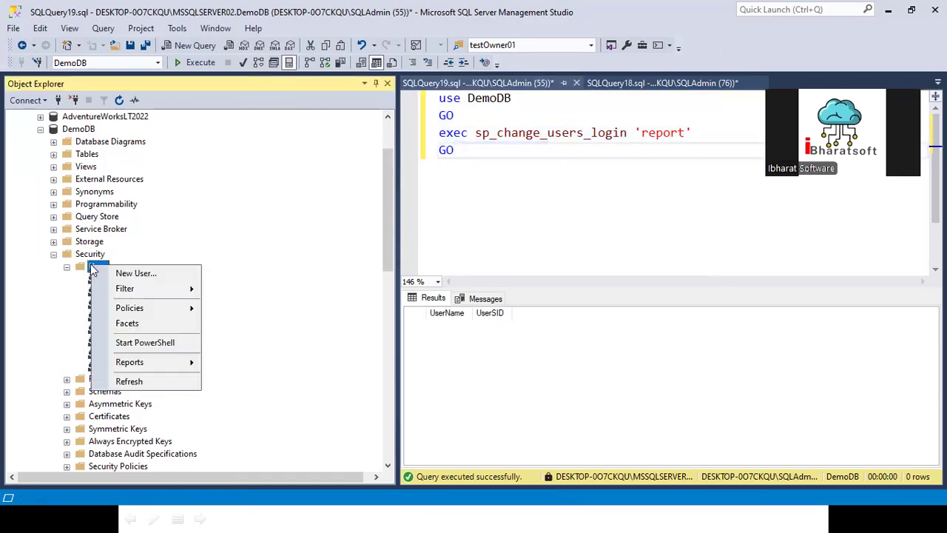
pyautogui.click(133, 271)
pyautogui.click(459, 134)
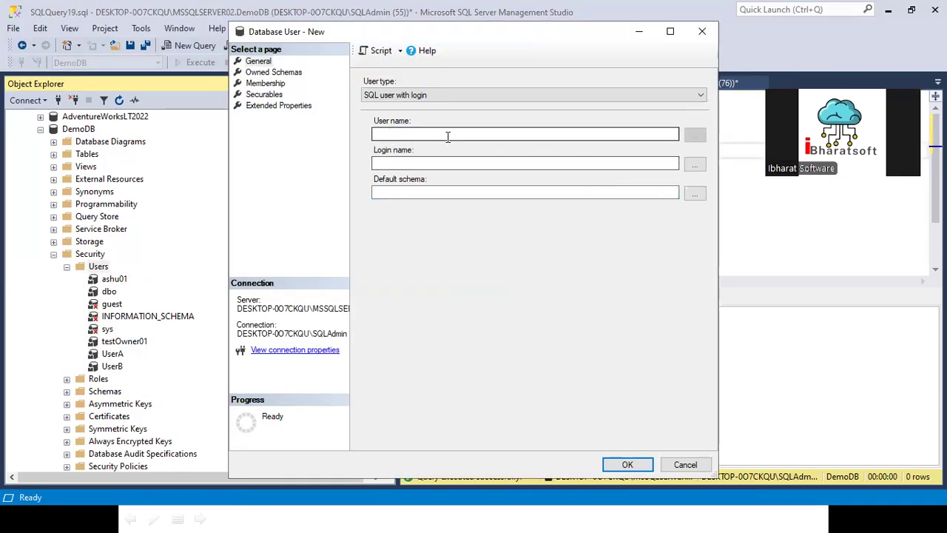
pyautogui.write('[testOwner01]')
pyautogui.press('BackSpace')
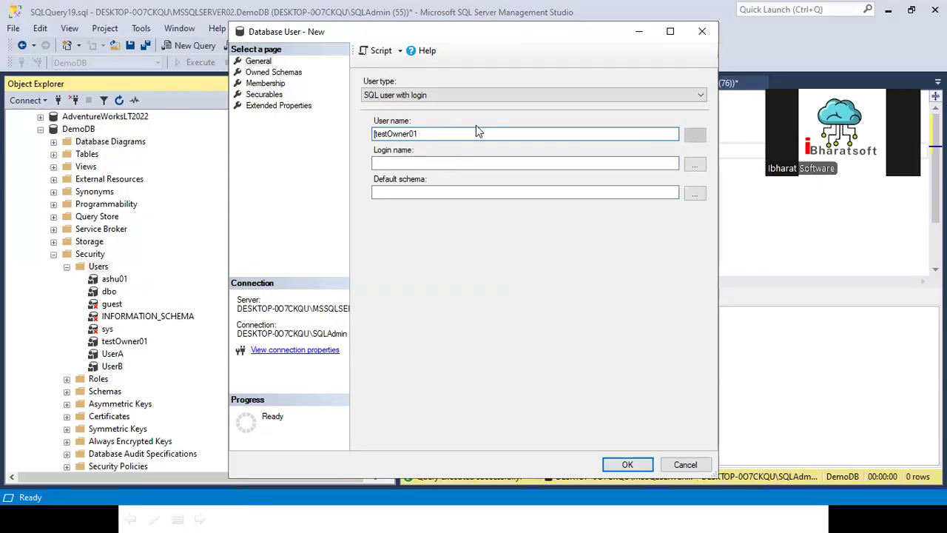
pyautogui.press('Home')
pyautogui.press('Delete')
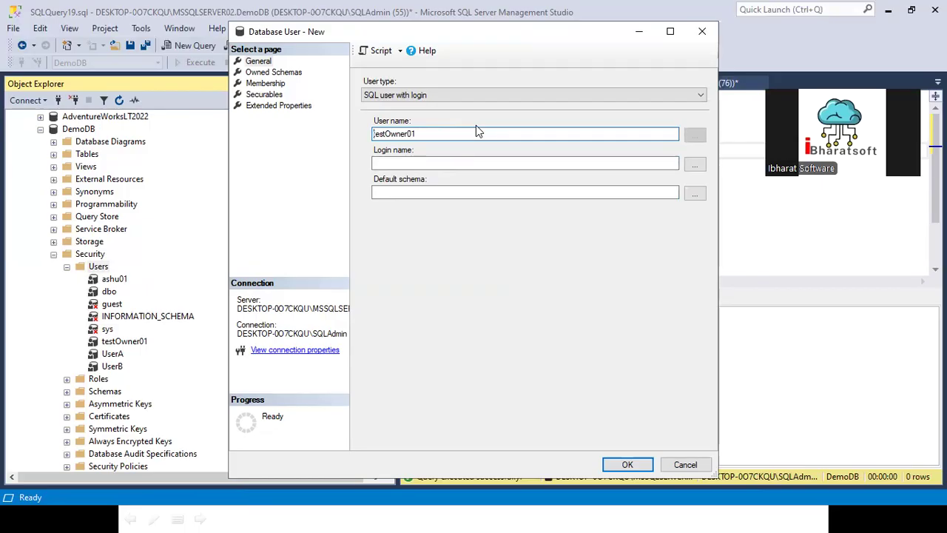
pyautogui.click(466, 192)
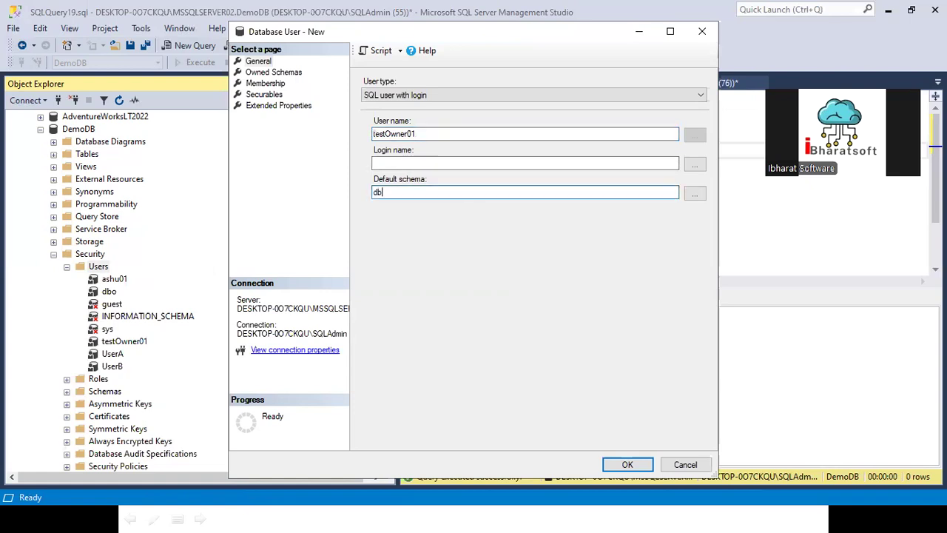
pyautogui.click(694, 165)
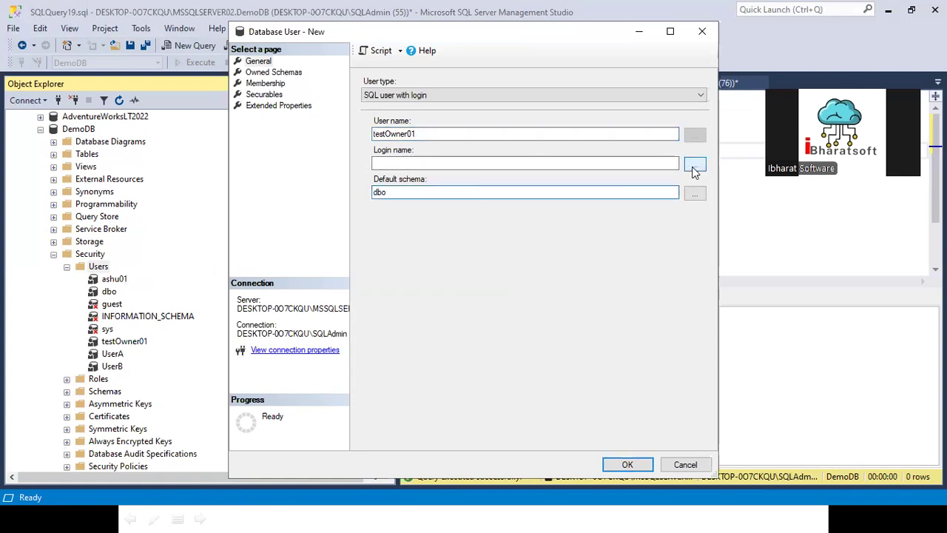
pyautogui.click(532, 340)
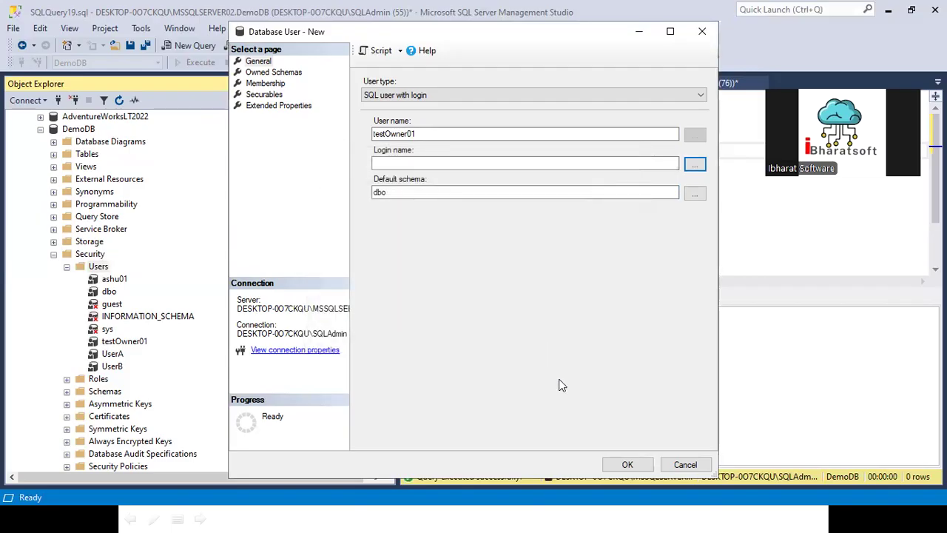
pyautogui.click(627, 464)
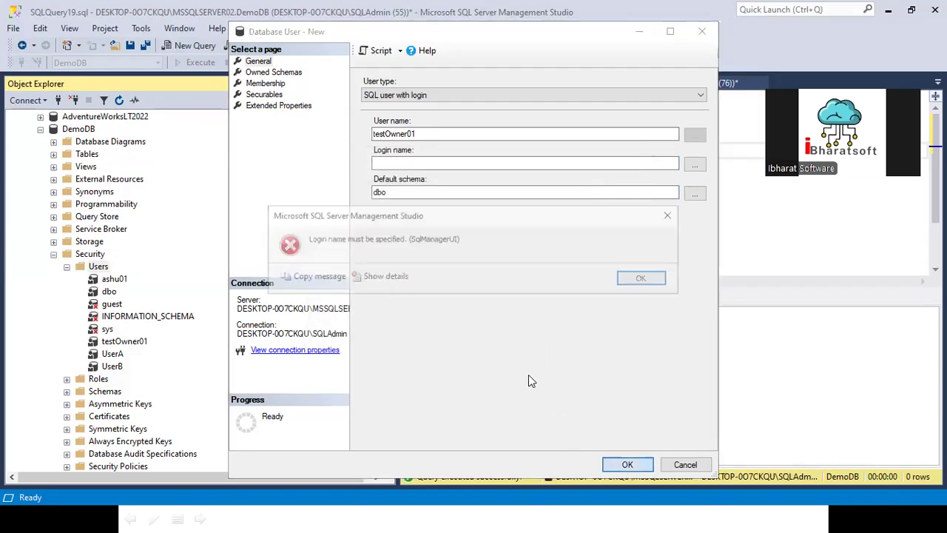
pyautogui.click(645, 281)
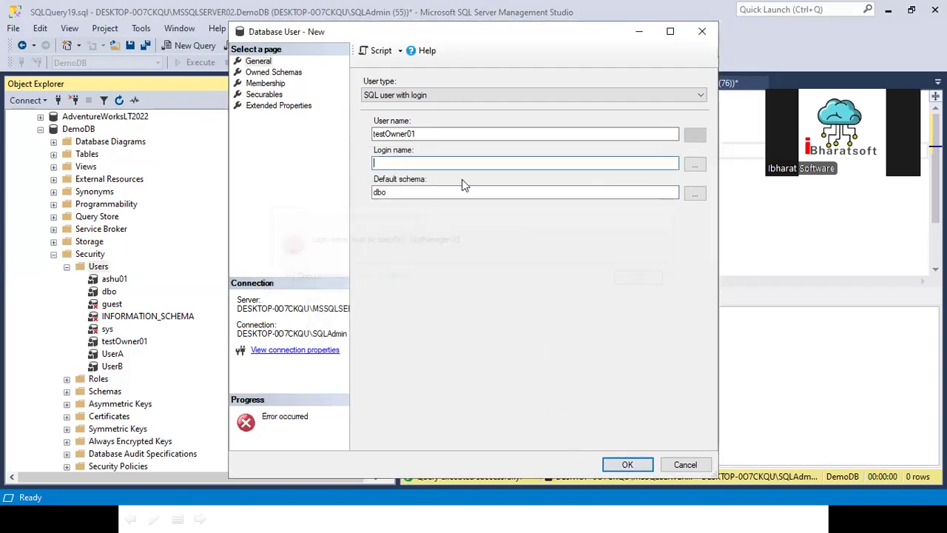
pyautogui.click(684, 463)
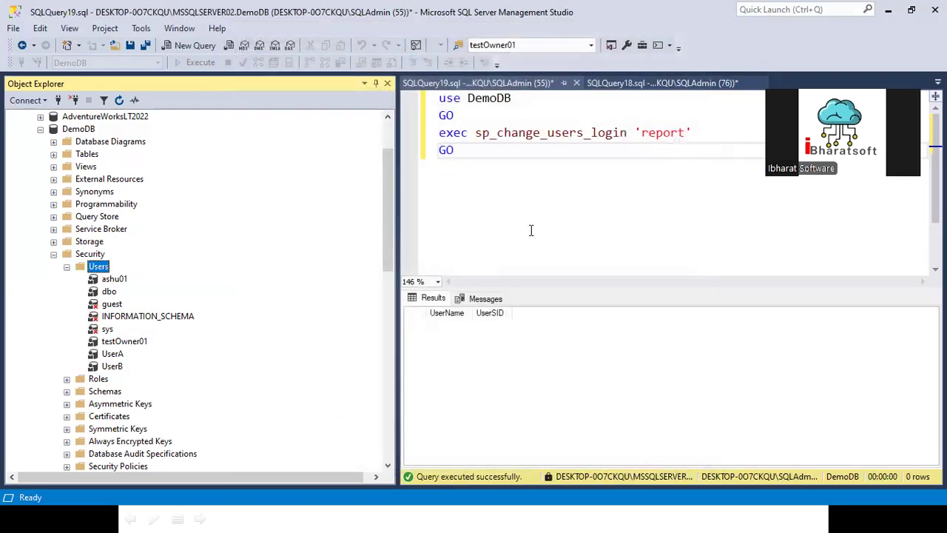
# - Add and run 'create user [testOwner01] without login' on a new script line
pyautogui.click(529, 205)
pyautogui.press('Return')
pyautogui.press('Return')
pyautogui.write('create user [testOwner01] without login')
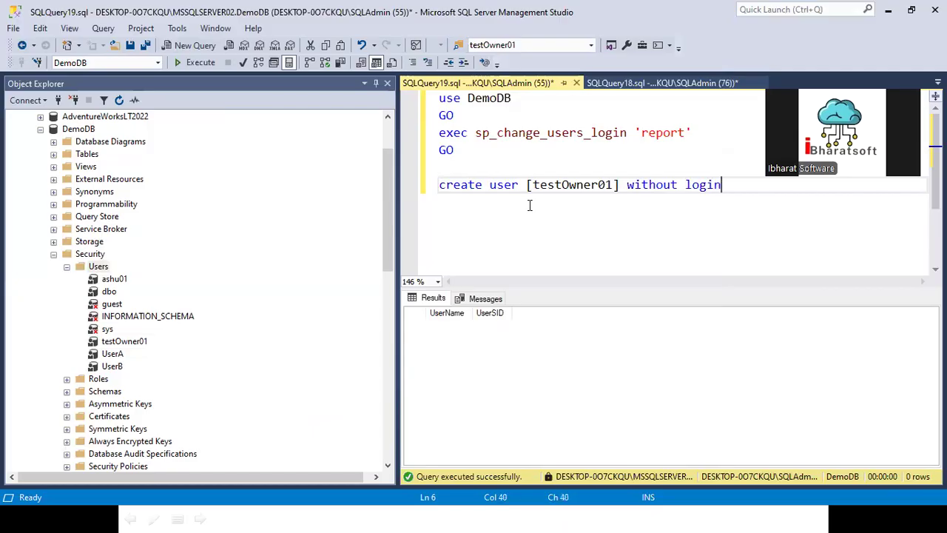
pyautogui.hotkey('shift', 'Home')
pyautogui.press('F5')
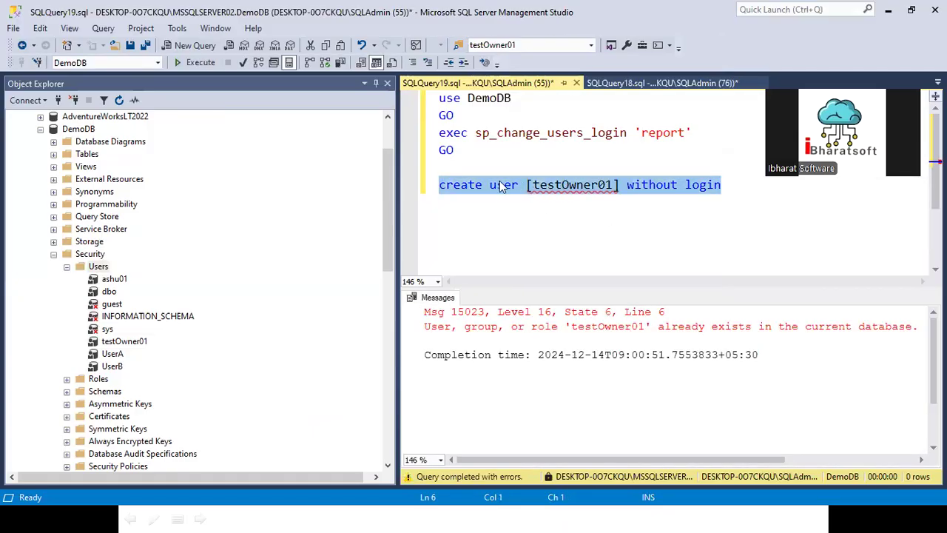
# - Change the statement to create user [testReader01] without login and execute it
pyautogui.click(561, 185)
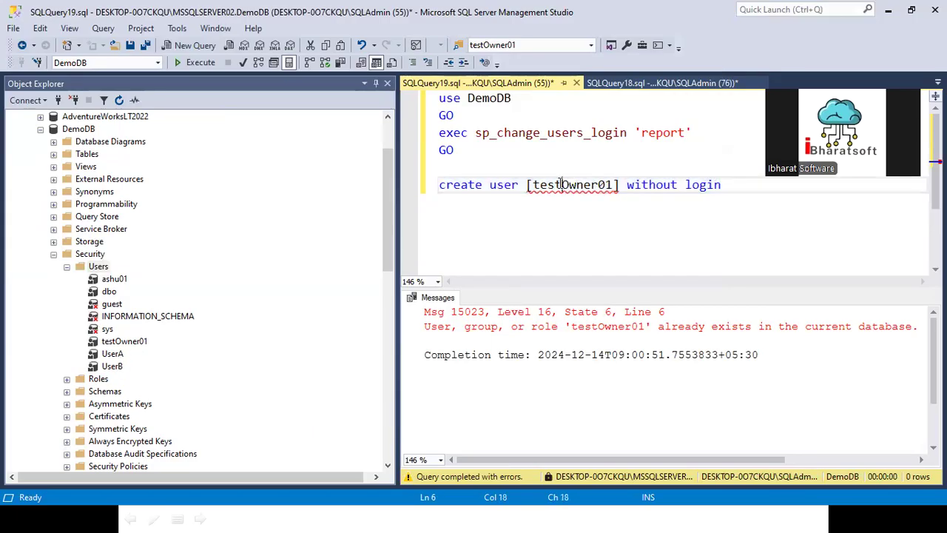
pyautogui.keyDown('shift'); pyautogui.click(595, 185); pyautogui.keyUp('shift')
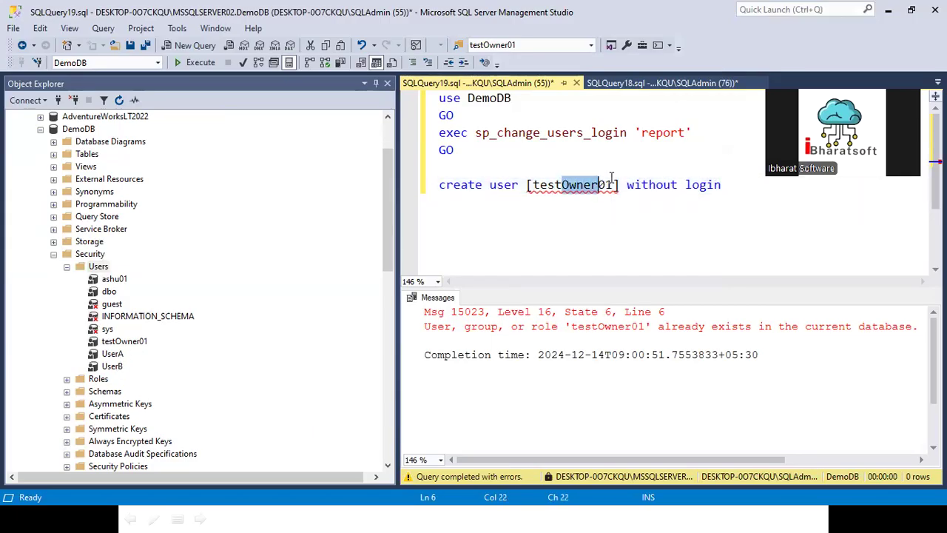
pyautogui.write('read')
pyautogui.press('BackSpace')
pyautogui.press('BackSpace')
pyautogui.press('BackSpace')
pyautogui.press('BackSpace')
pyautogui.write('Reader')
pyautogui.moveTo(729, 185); pyautogui.dragTo(373, 195)
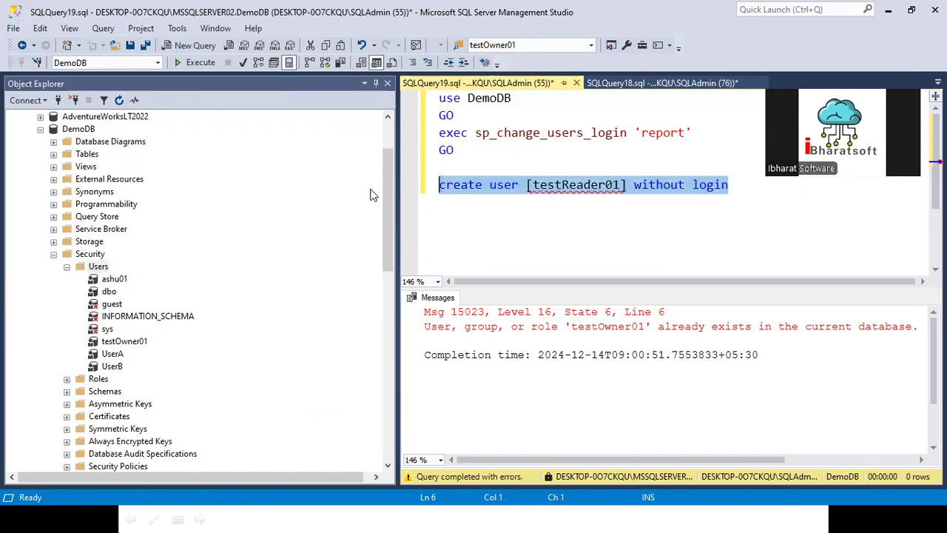
pyautogui.click(195, 62)
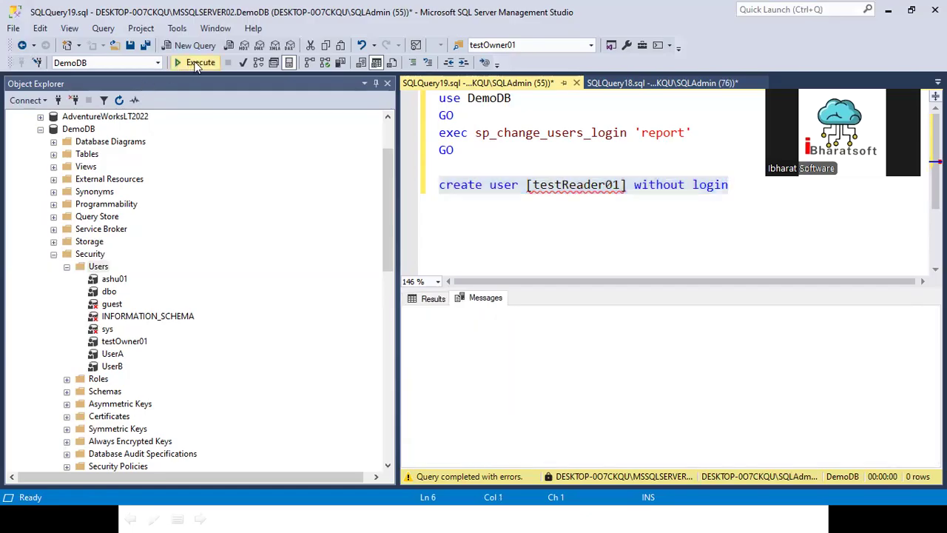
pyautogui.doubleClick(592, 192)
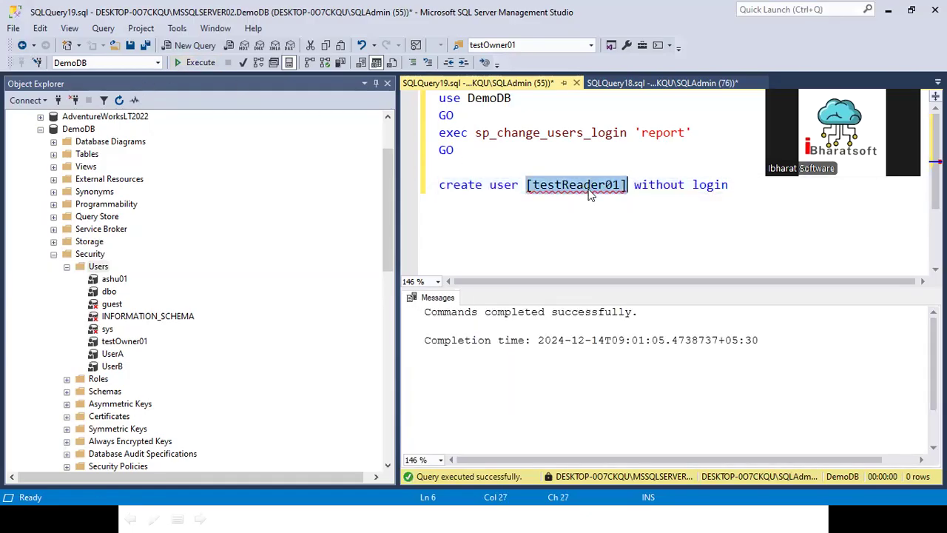
pyautogui.rightClick(96, 267)
pyautogui.click(176, 235)
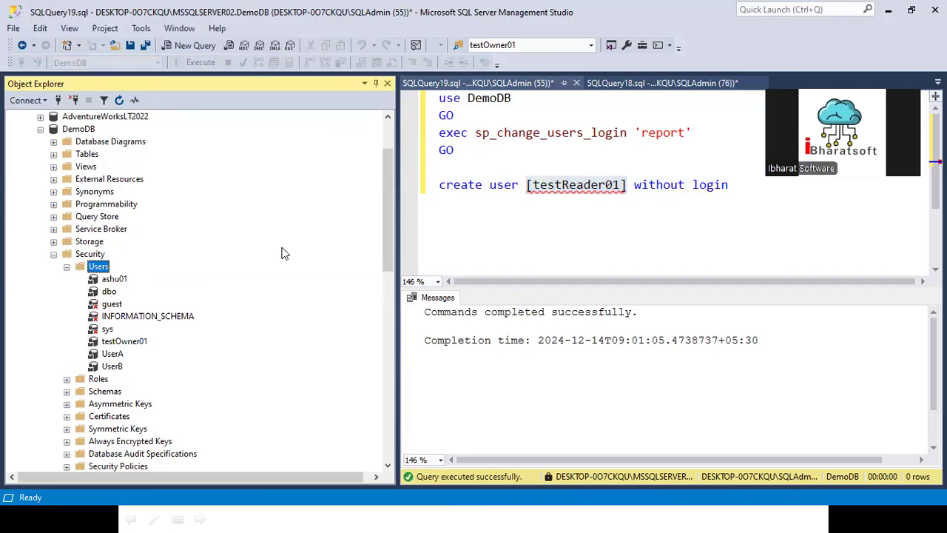
# - Collapse MSSQLSERVER02 and connect to DESKTOP-0O7CKQU using Windows Authentication
pyautogui.scroll(2, 118, 244)
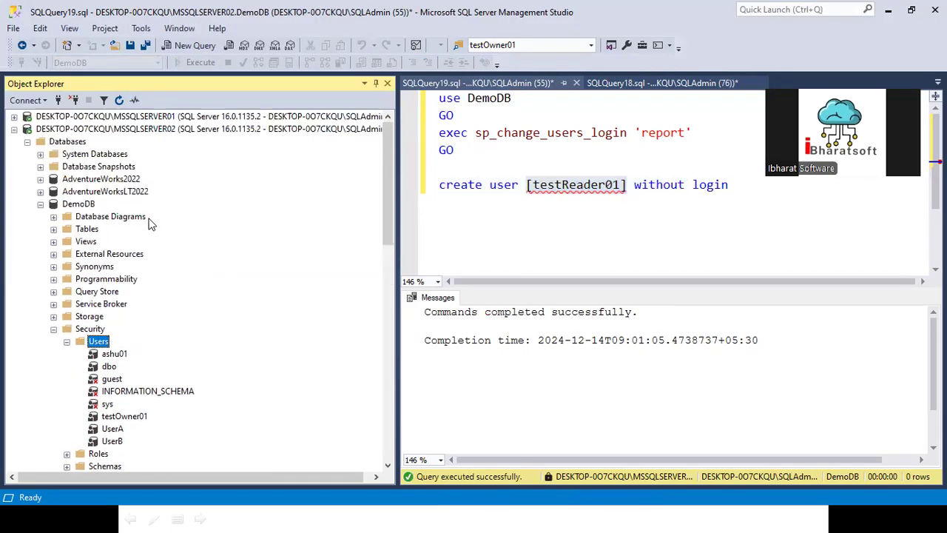
pyautogui.click(547, 185)
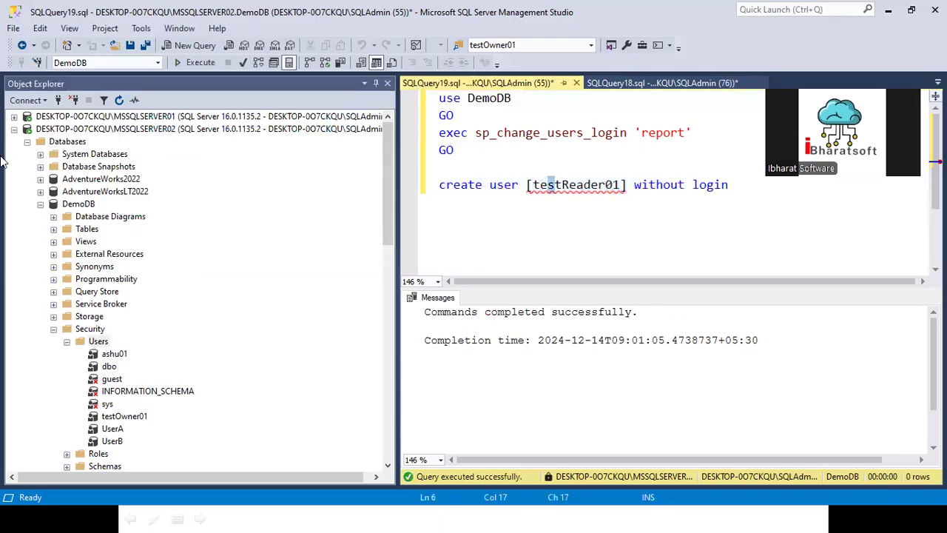
pyautogui.click(14, 129)
pyautogui.rightClick(89, 130)
pyautogui.click(125, 141)
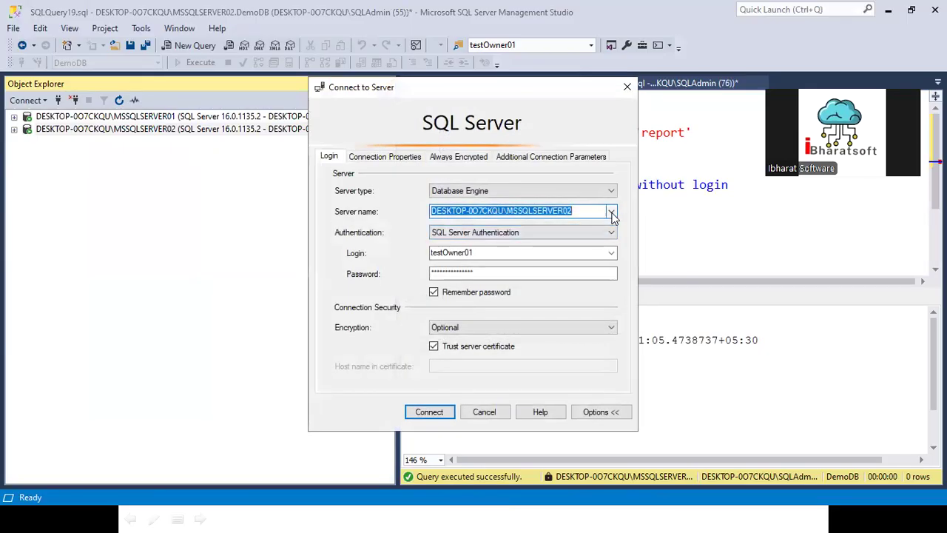
pyautogui.click(612, 214)
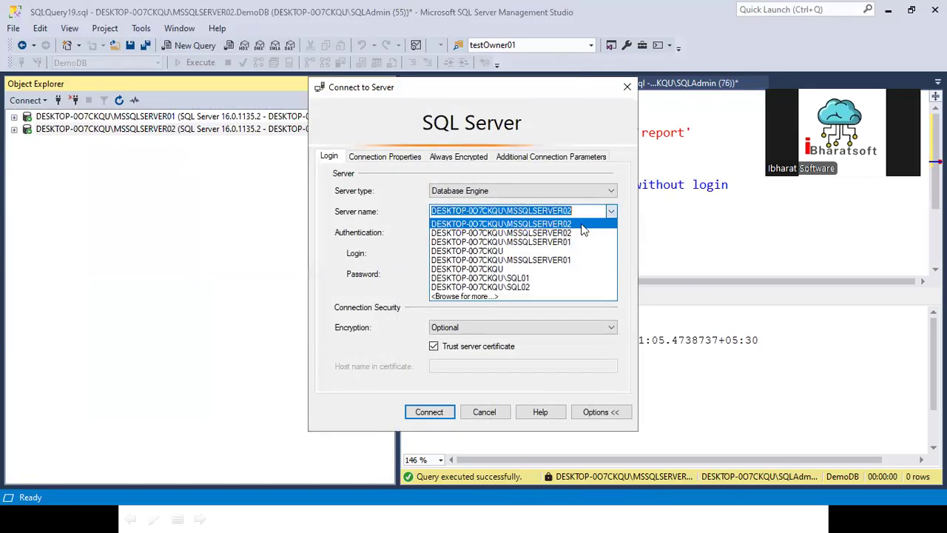
pyautogui.click(518, 251)
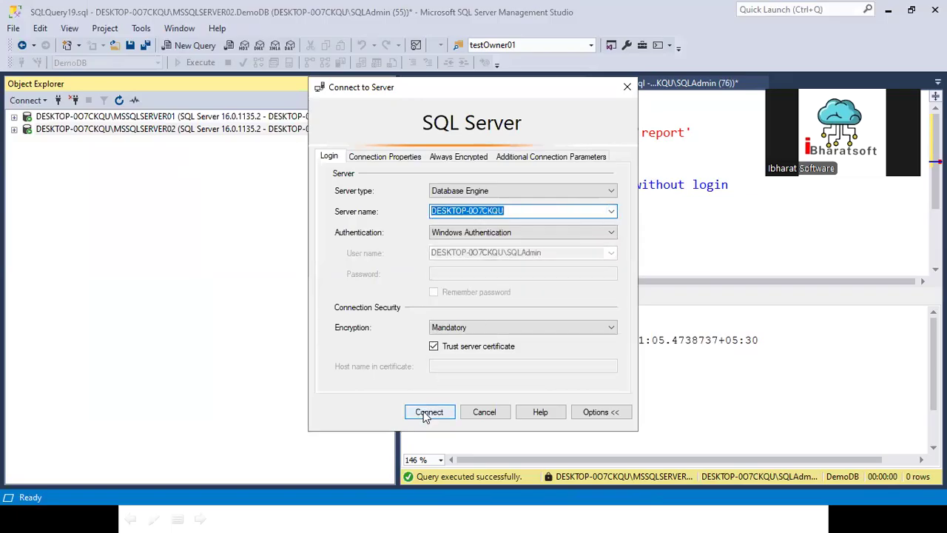
pyautogui.click(427, 412)
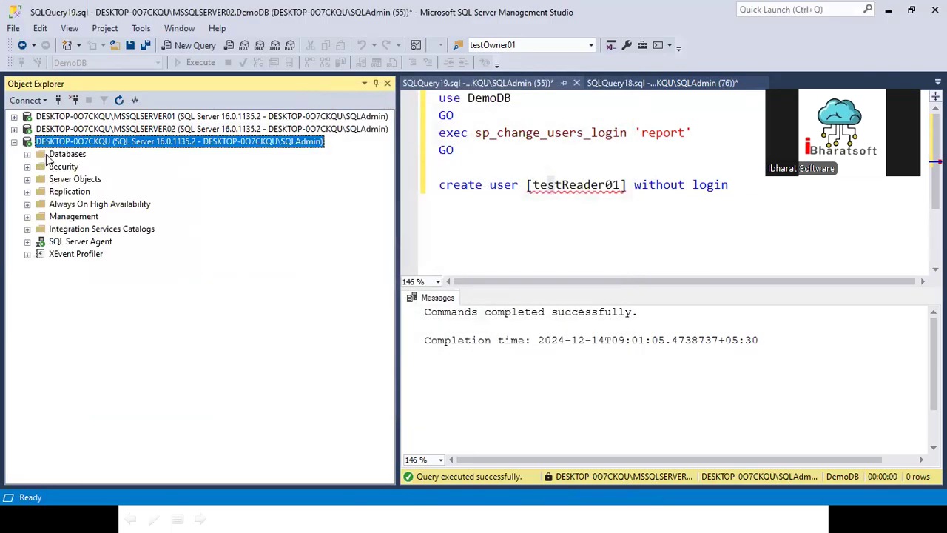
pyautogui.rightClick(47, 155)
pyautogui.click(100, 205)
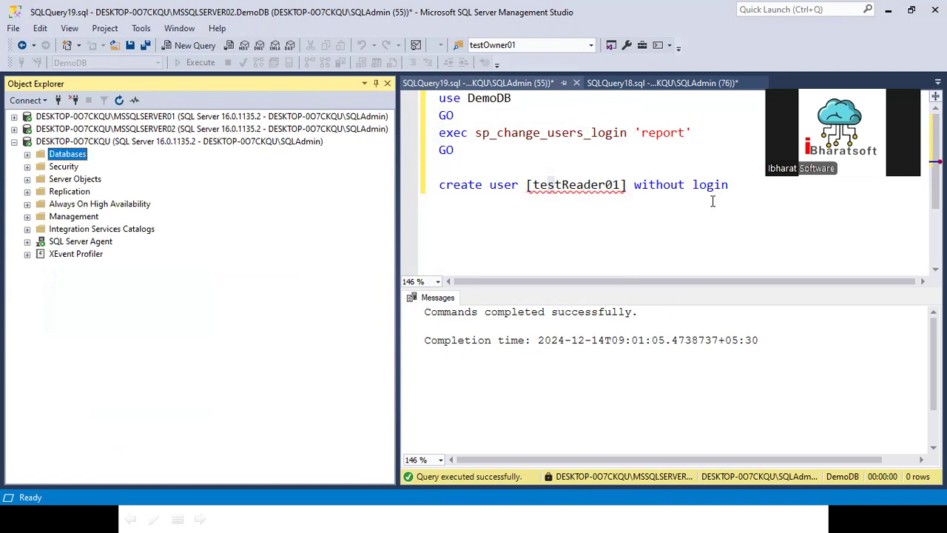
# - Set the restore source to the device G:\Backup\DemoDB01.bak
pyautogui.click(342, 97)
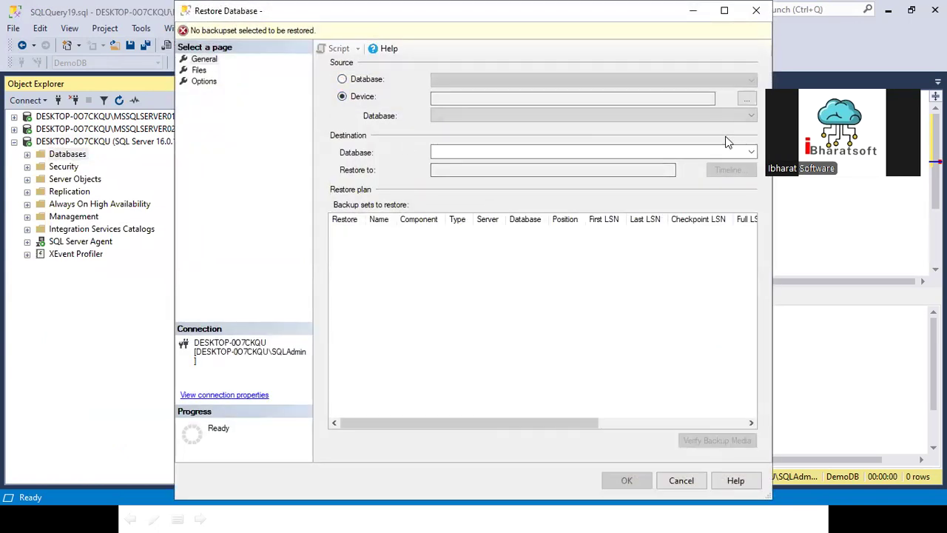
pyautogui.click(747, 106)
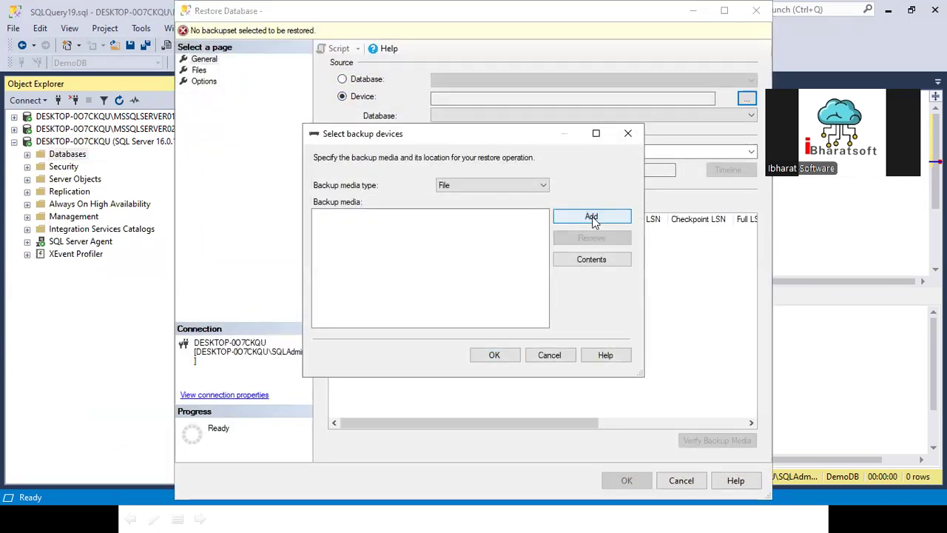
pyautogui.click(581, 216)
pyautogui.scroll(-3, 301, 234)
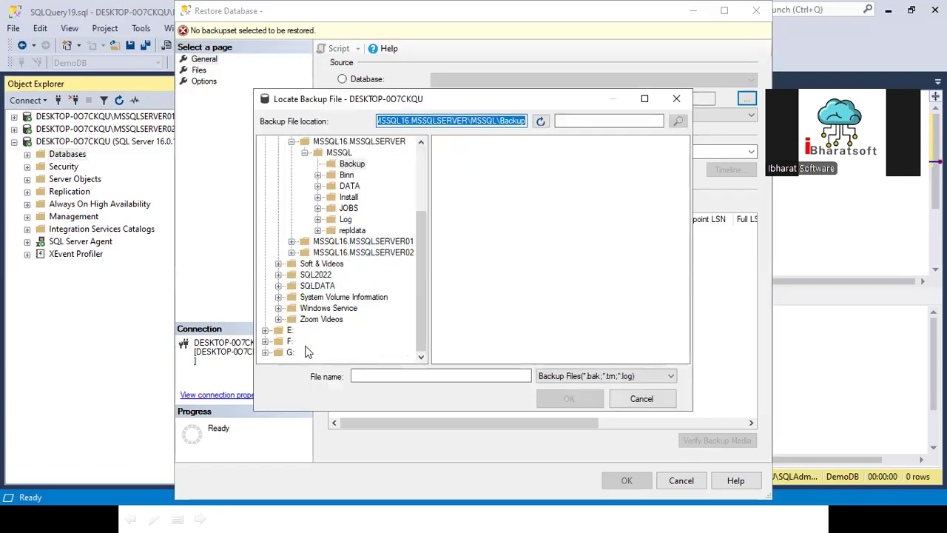
pyautogui.click(266, 352)
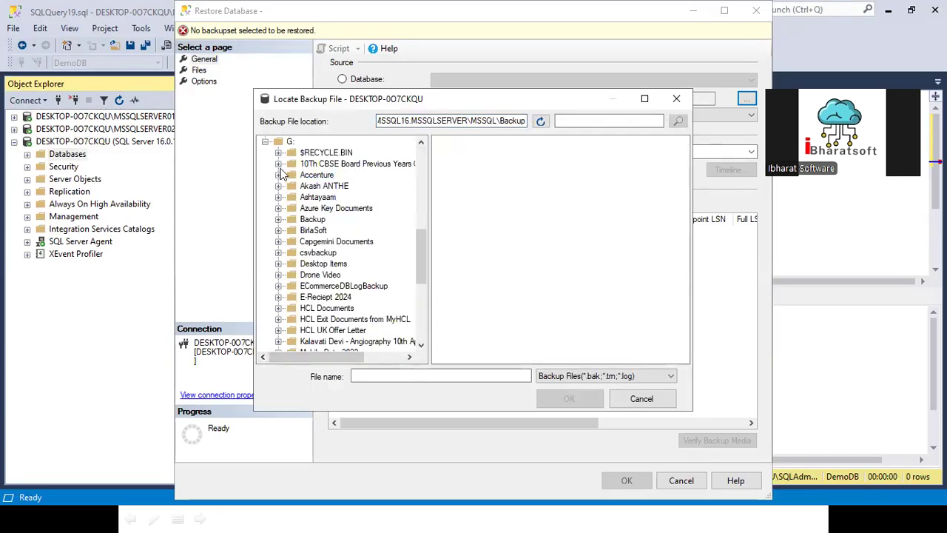
pyautogui.click(312, 219)
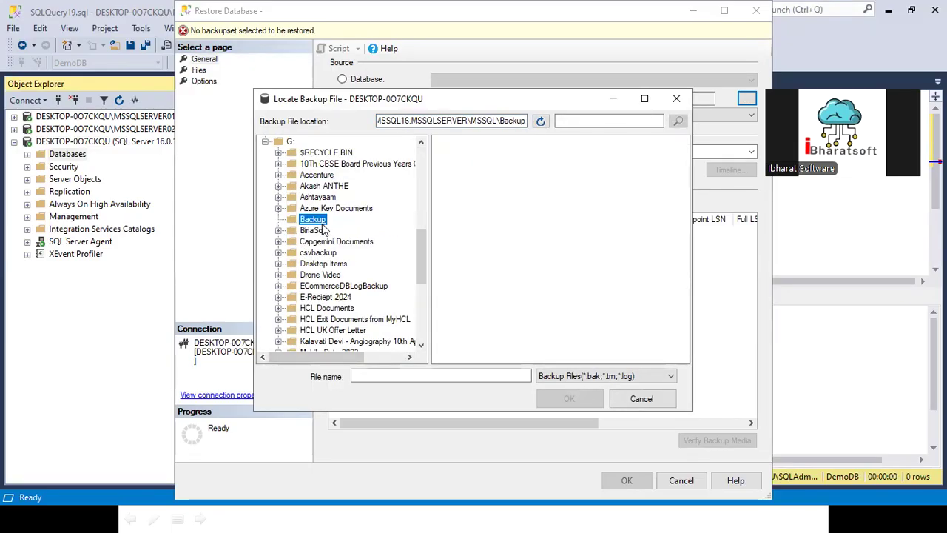
pyautogui.click(468, 201)
pyautogui.click(569, 398)
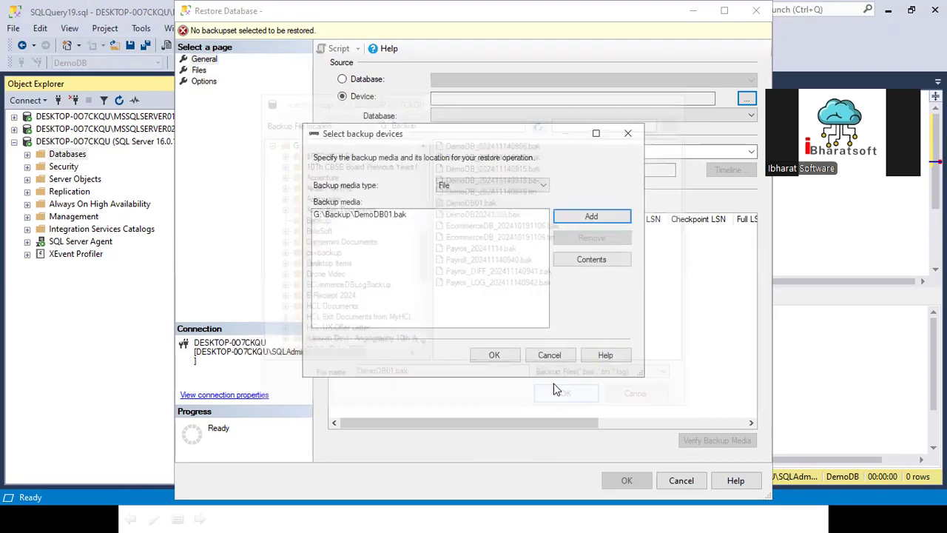
pyautogui.click(492, 355)
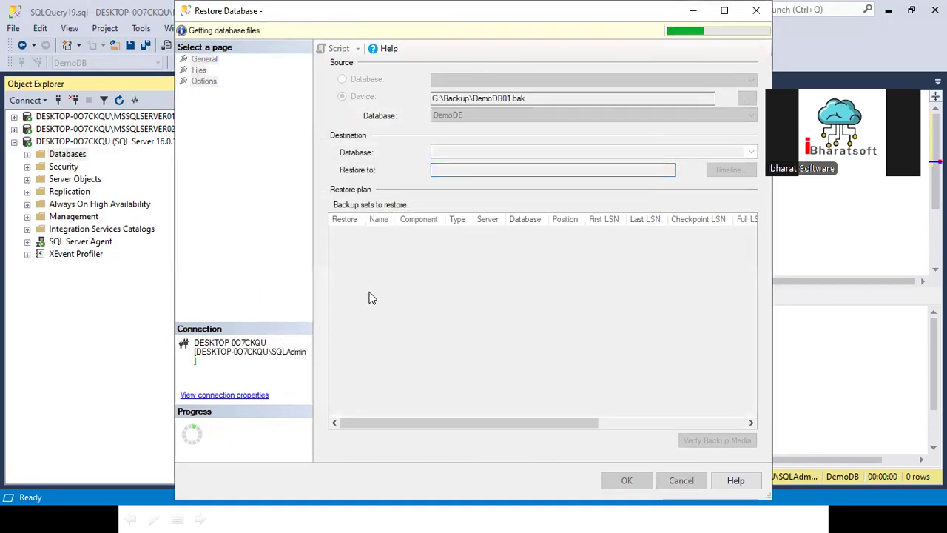
# - Add '02' to the DemoDB_log file name, run the restore, then dismiss the failure and cancel
pyautogui.click(199, 70)
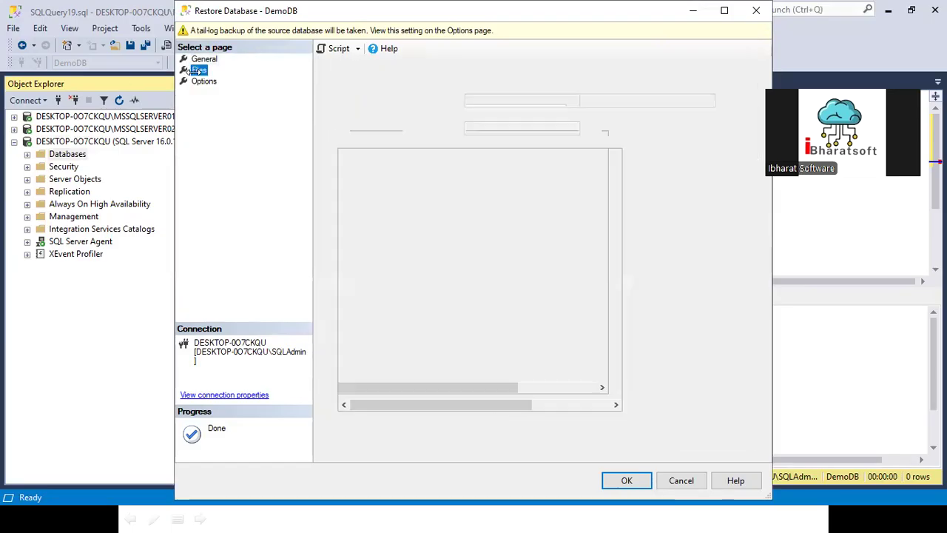
pyautogui.click(662, 167)
pyautogui.press('End')
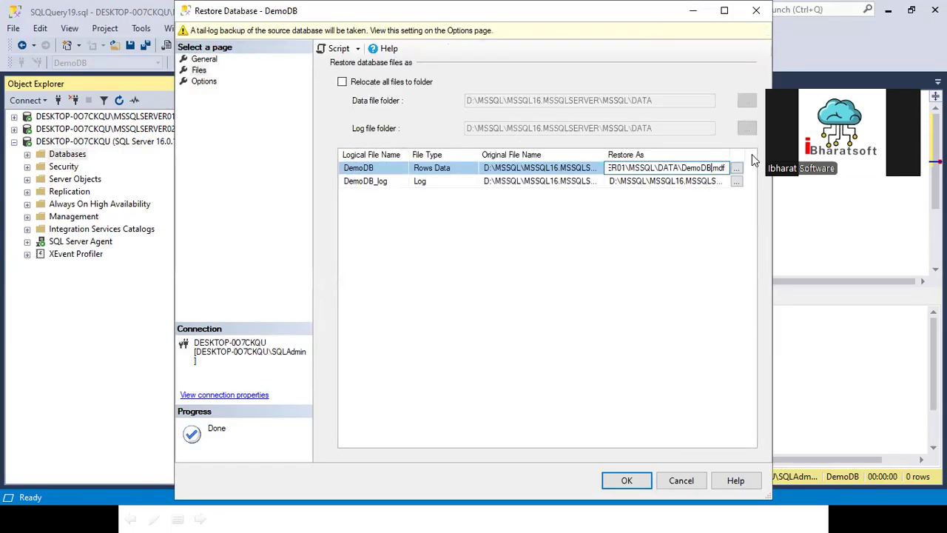
pyautogui.click(705, 183)
pyautogui.press('End')
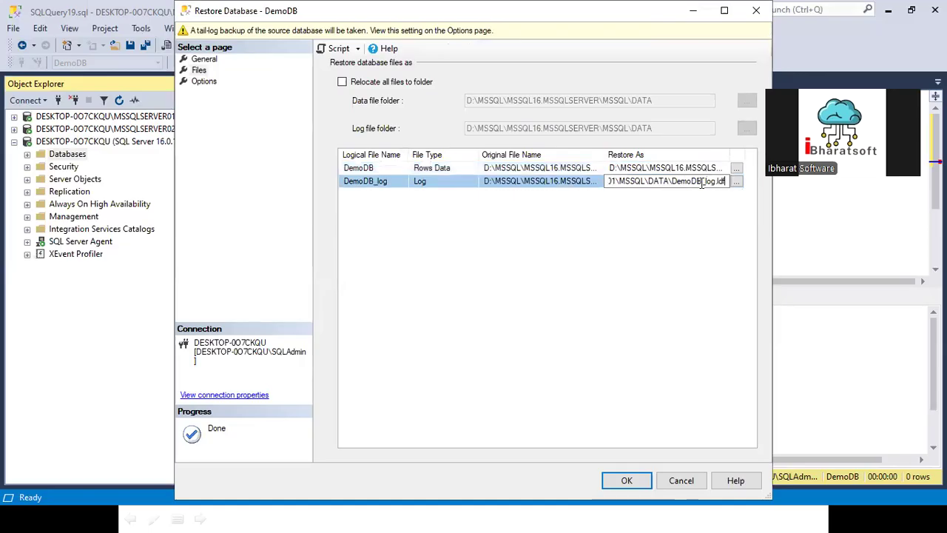
pyautogui.press('Left')
pyautogui.press('Left')
pyautogui.press('Left')
pyautogui.press('Left')
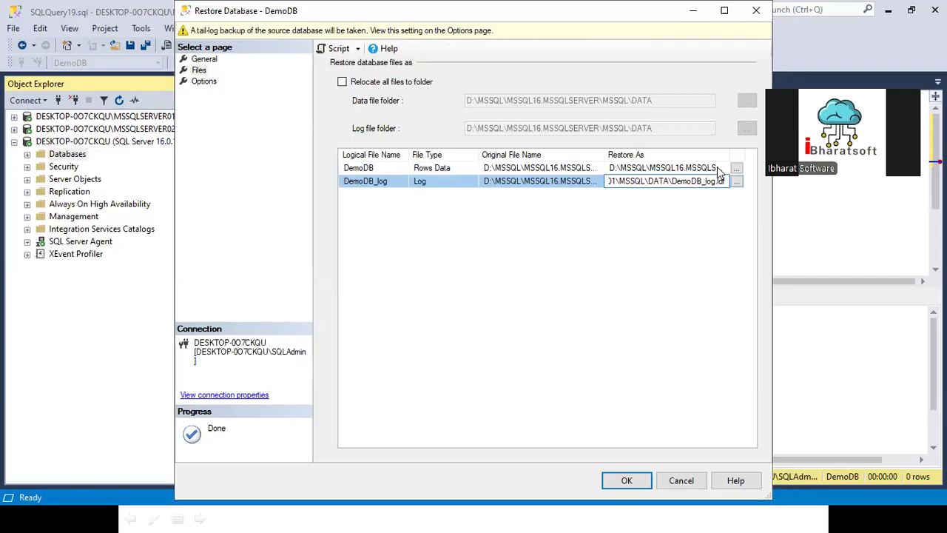
pyautogui.write('02')
pyautogui.click(625, 479)
pyautogui.click(626, 481)
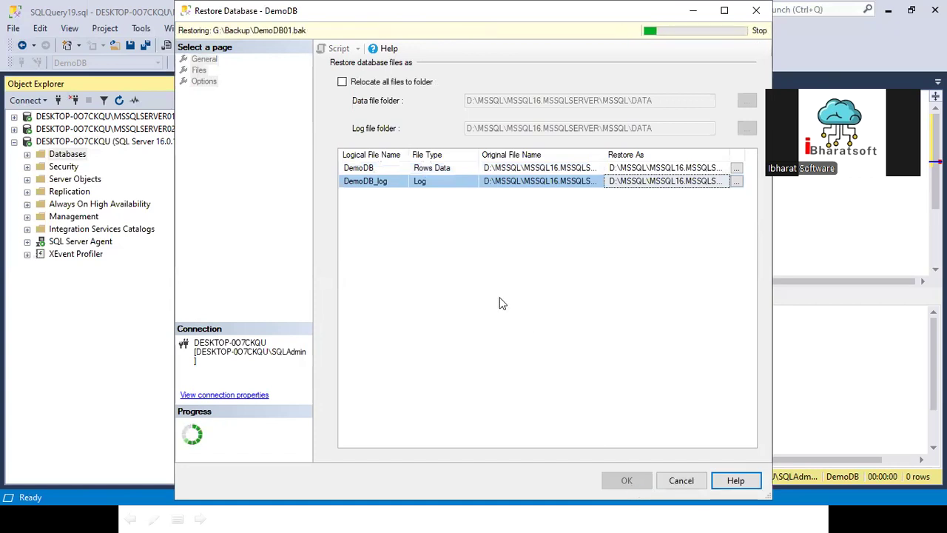
pyautogui.click(250, 433)
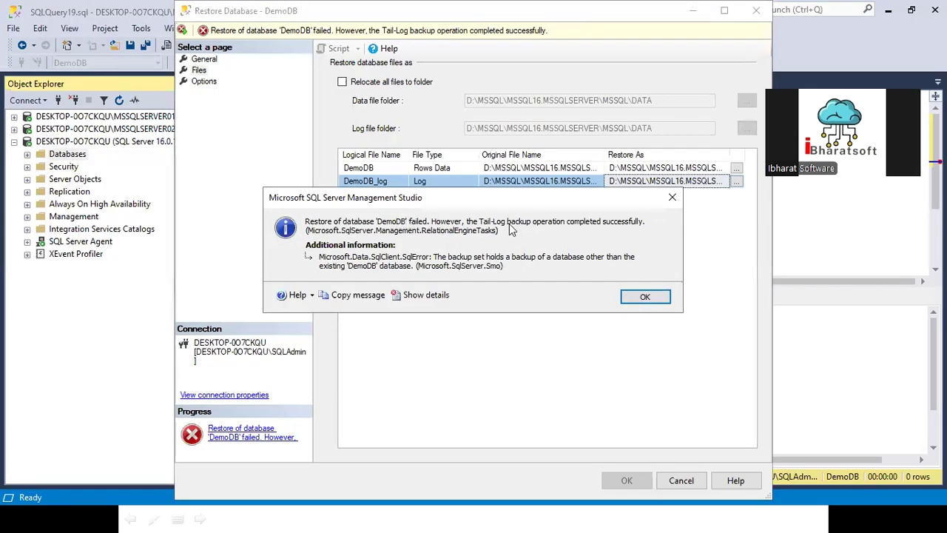
pyautogui.click(643, 297)
pyautogui.click(685, 481)
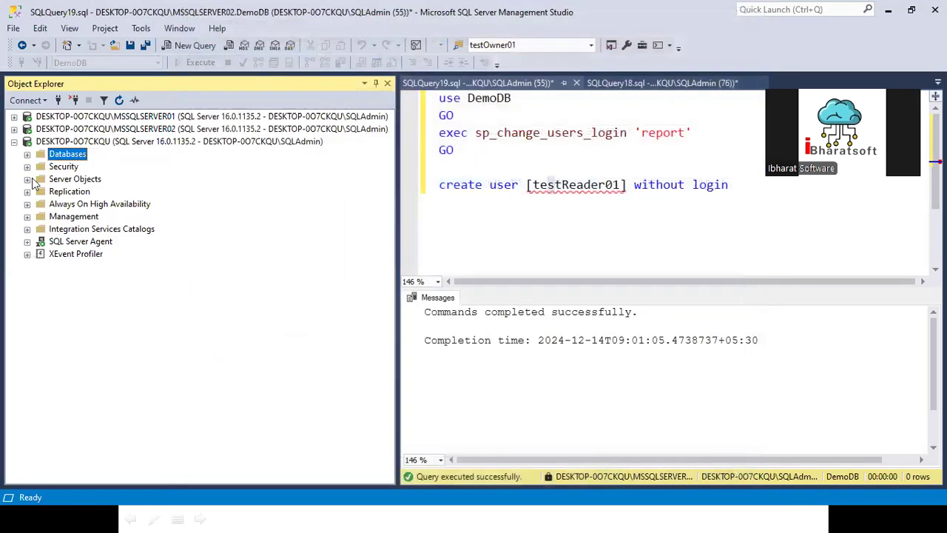
# - Start a new database restore from the device G:\Backup\DemoDB01.bak
pyautogui.click(29, 153)
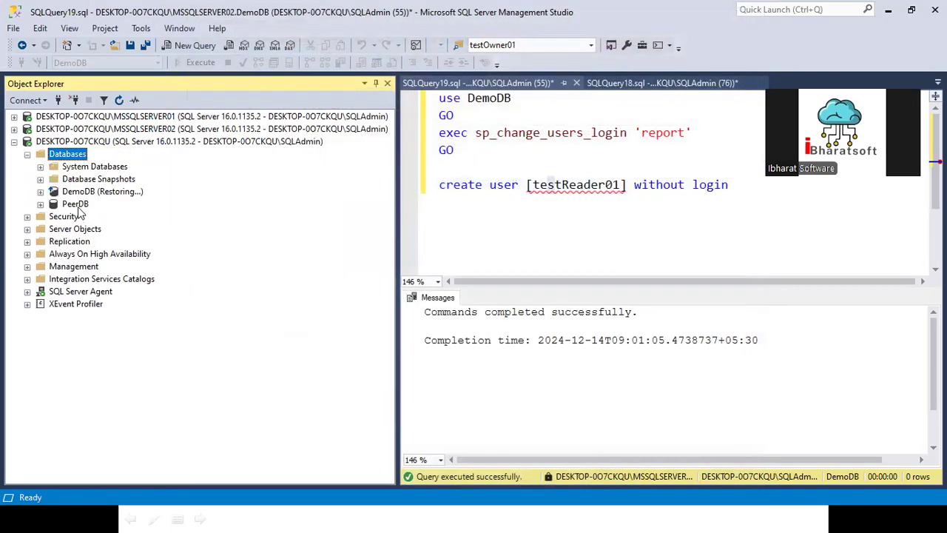
pyautogui.rightClick(77, 154)
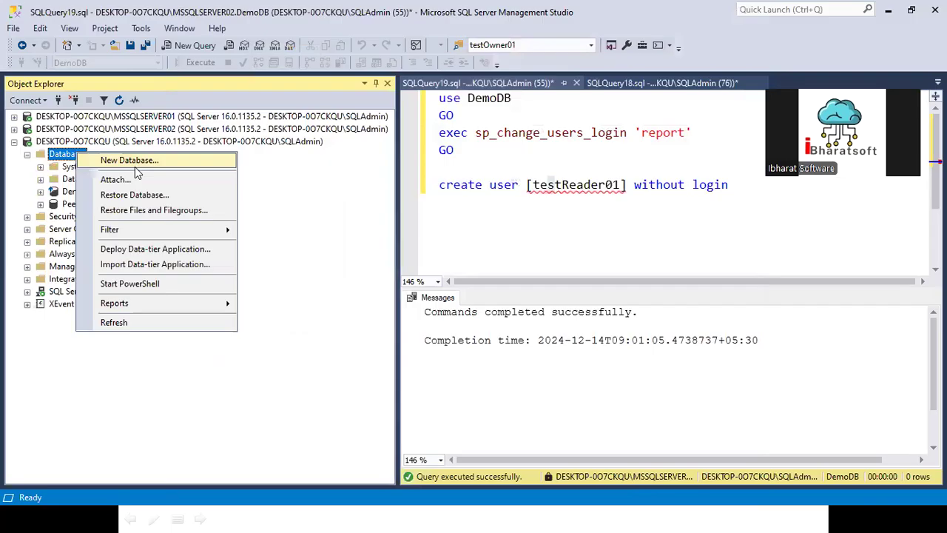
pyautogui.click(126, 195)
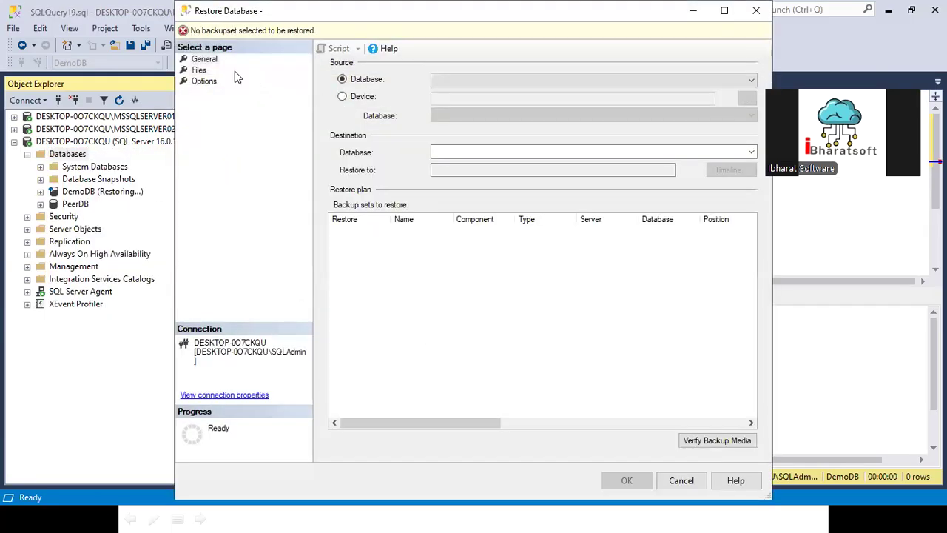
pyautogui.click(344, 97)
pyautogui.click(746, 98)
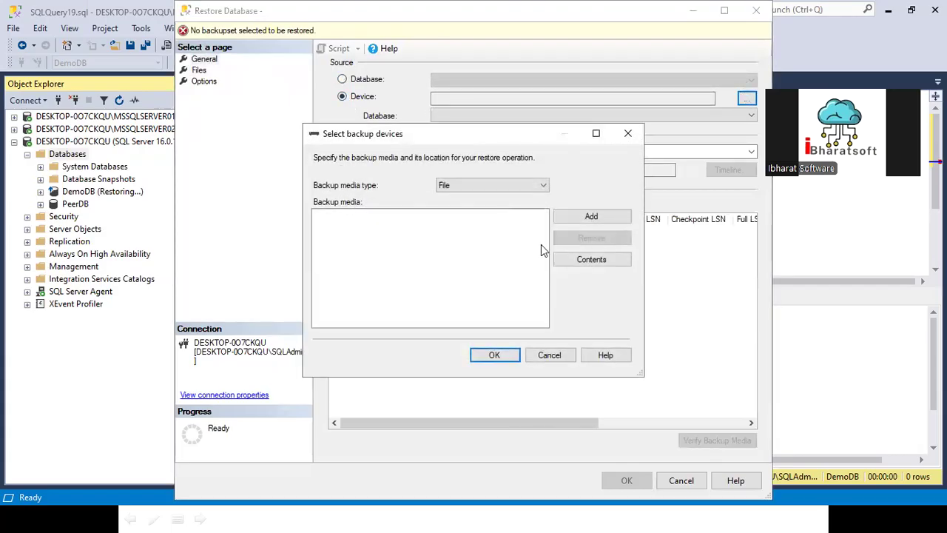
pyautogui.click(588, 217)
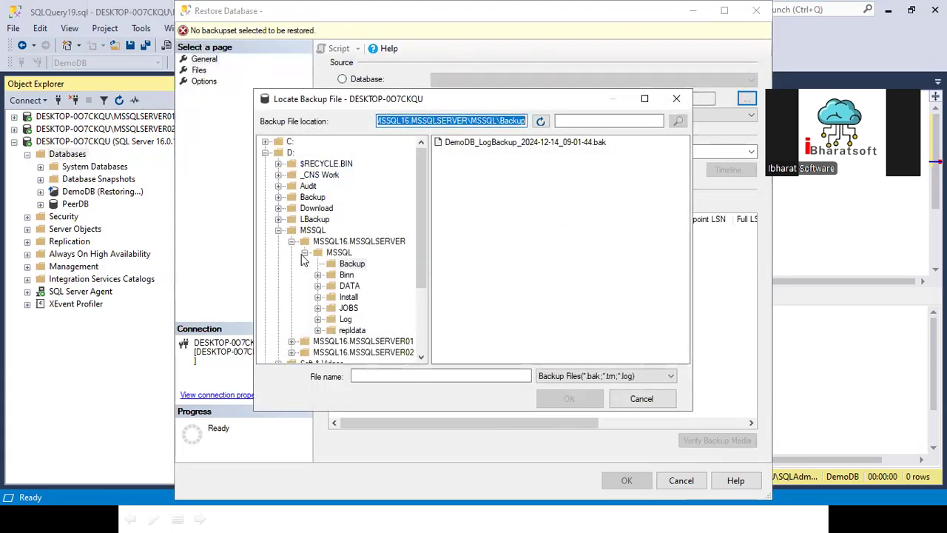
pyautogui.scroll(-3, 303, 258)
pyautogui.click(265, 356)
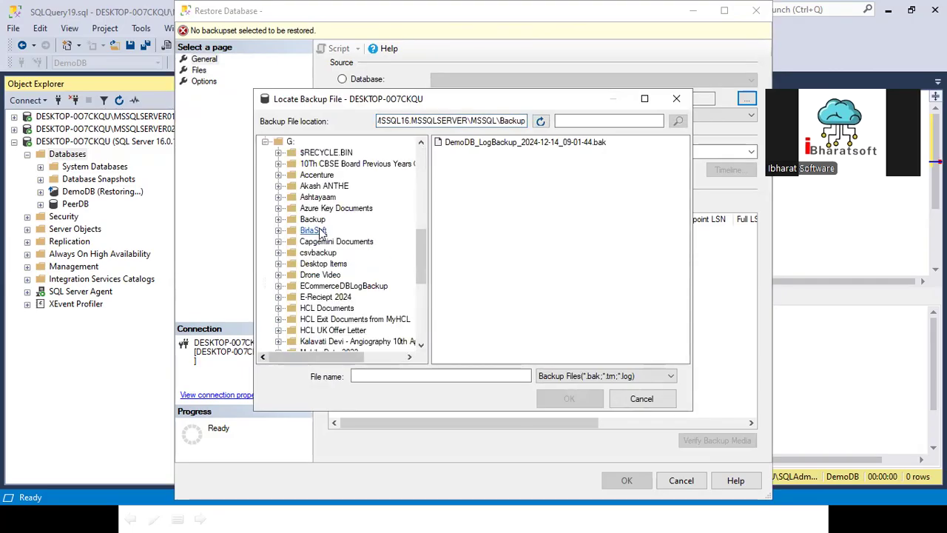
pyautogui.click(312, 219)
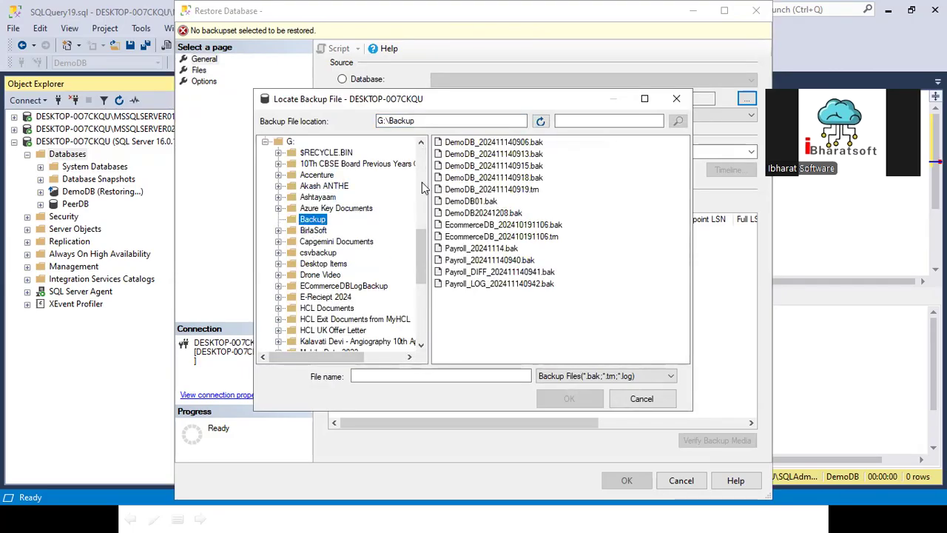
pyautogui.click(473, 201)
pyautogui.click(569, 398)
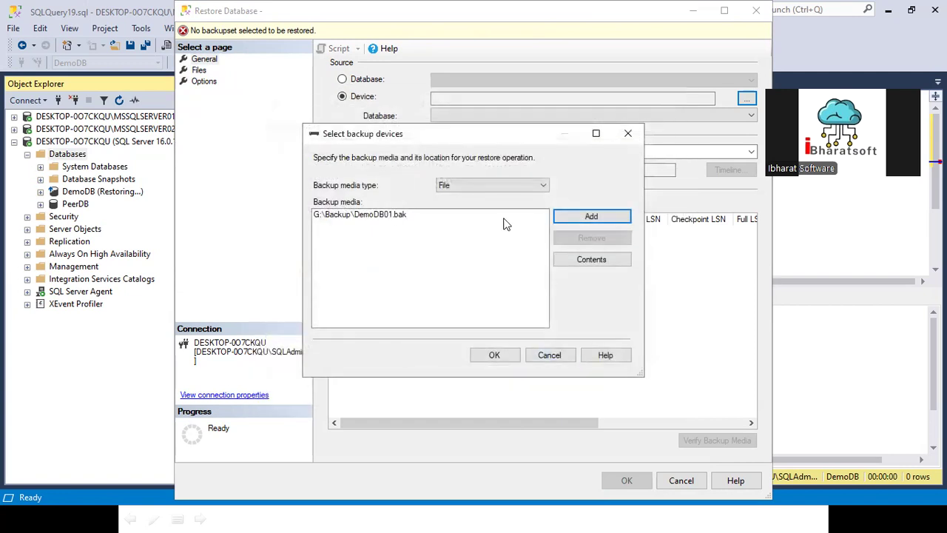
pyautogui.click(495, 355)
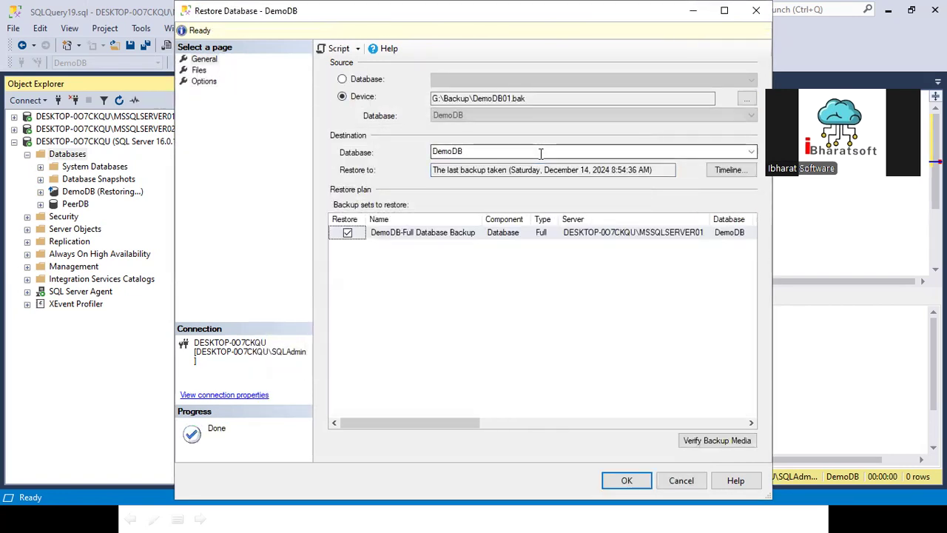
# - Rename the destination database to DemoDBNew, adjust the data file path, and restore it
pyautogui.click(475, 151)
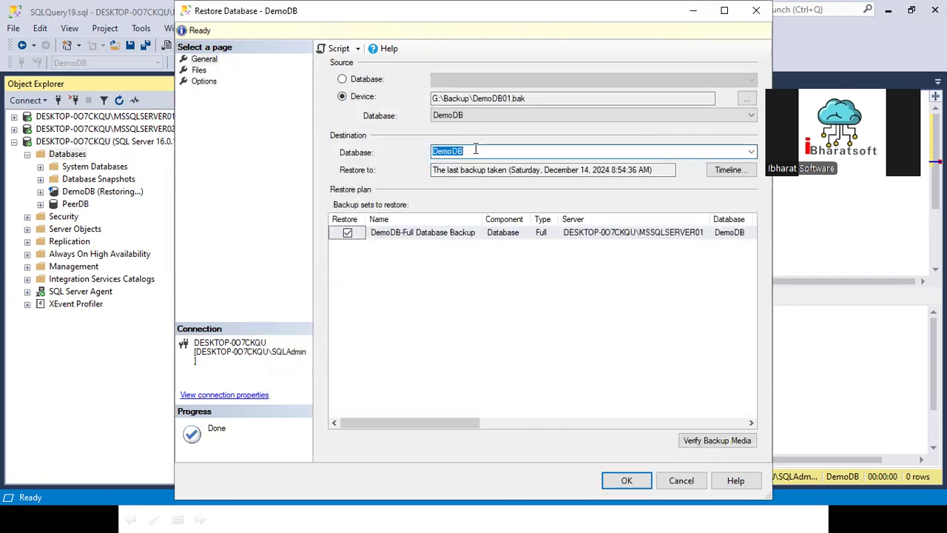
pyautogui.click(476, 150)
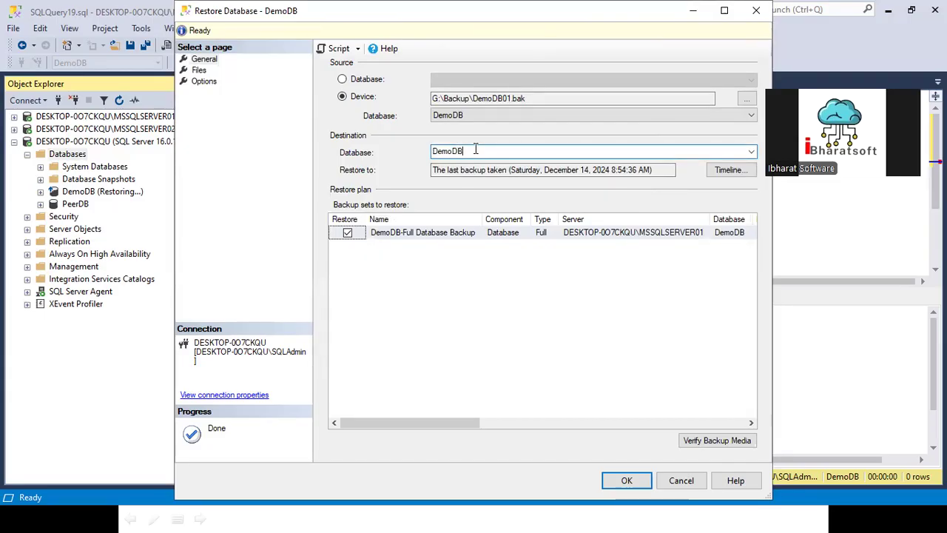
pyautogui.write('New')
pyautogui.click(199, 71)
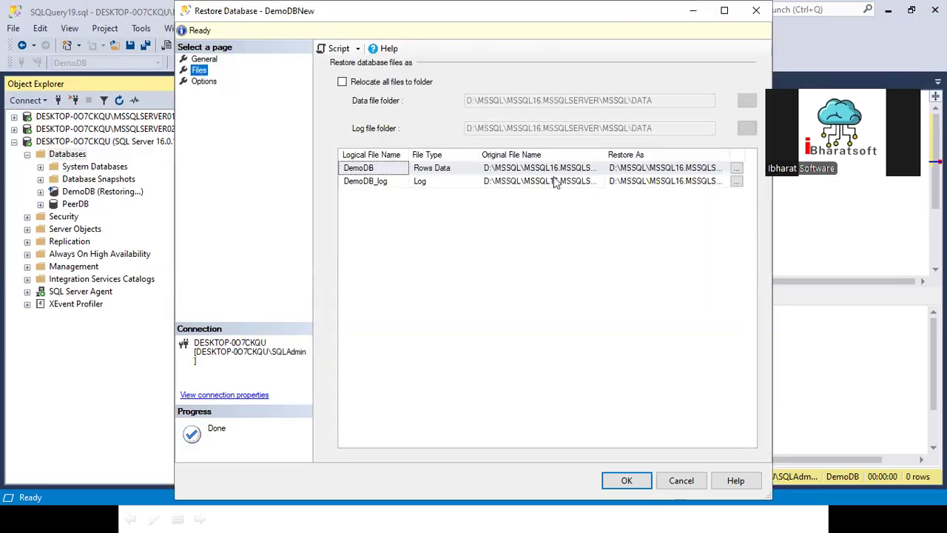
pyautogui.click(634, 168)
pyautogui.press('End')
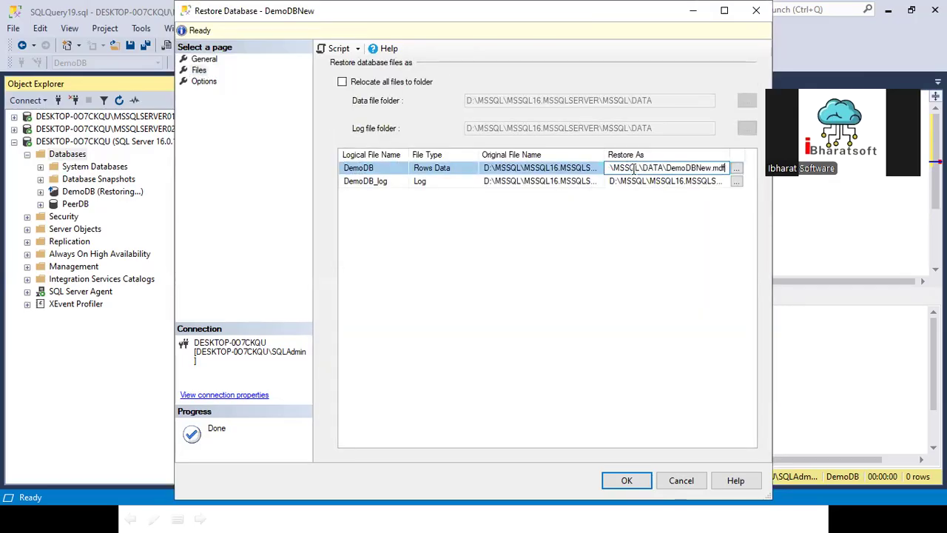
pyautogui.click(627, 482)
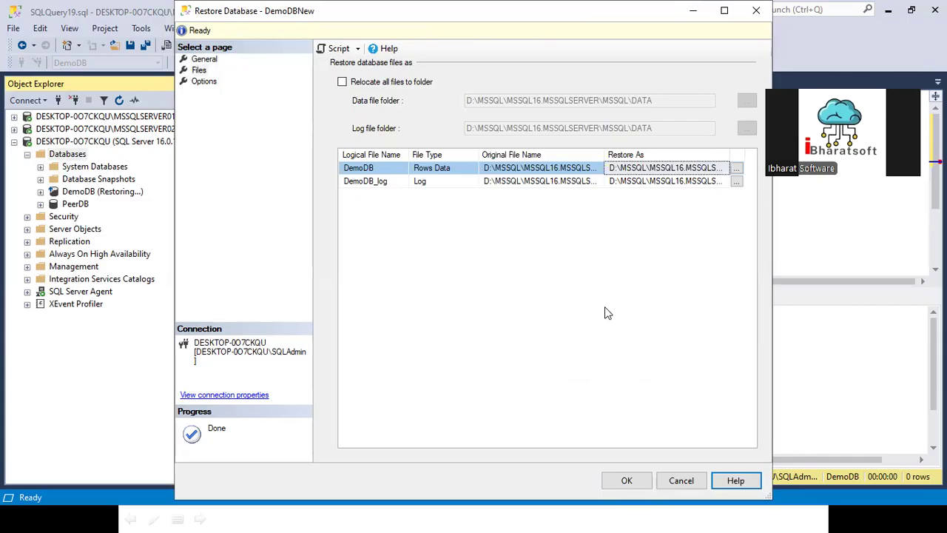
pyautogui.click(627, 480)
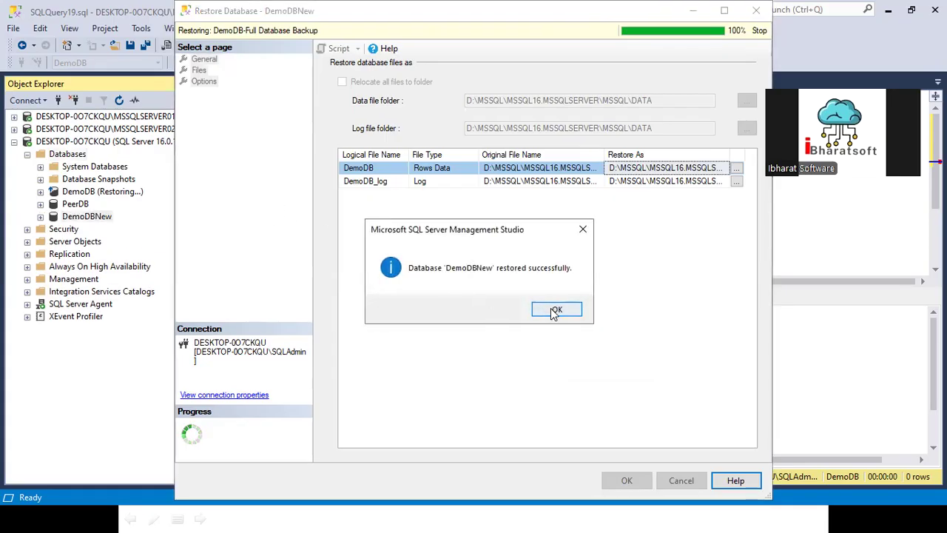
pyautogui.click(553, 308)
pyautogui.click(27, 229)
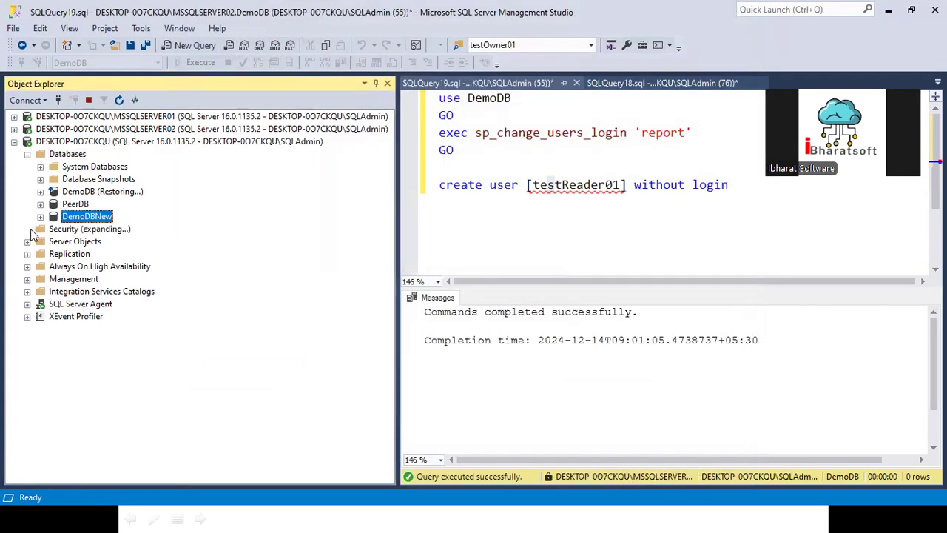
# - Create login testReader01 with SQL Server authentication, a password, and password policy off
pyautogui.click(41, 241)
pyautogui.rightClick(77, 244)
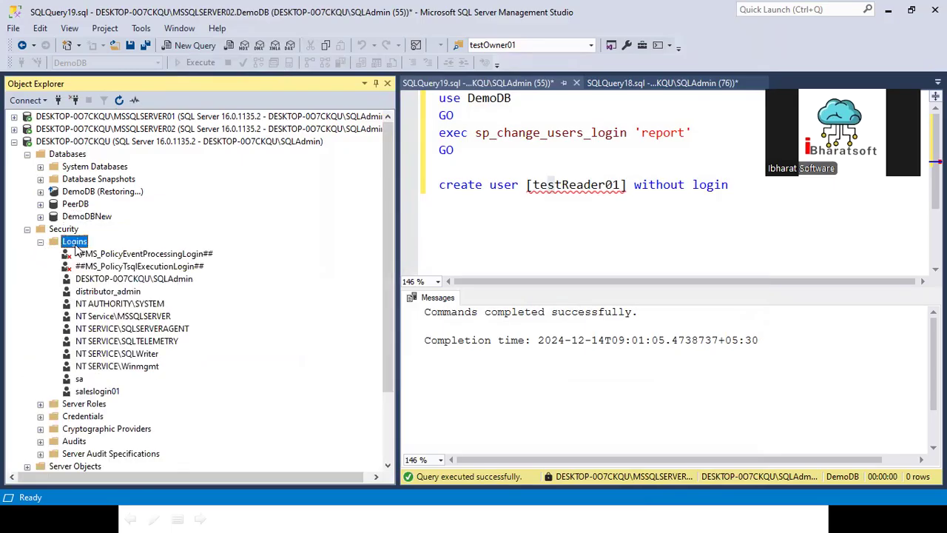
pyautogui.click(148, 254)
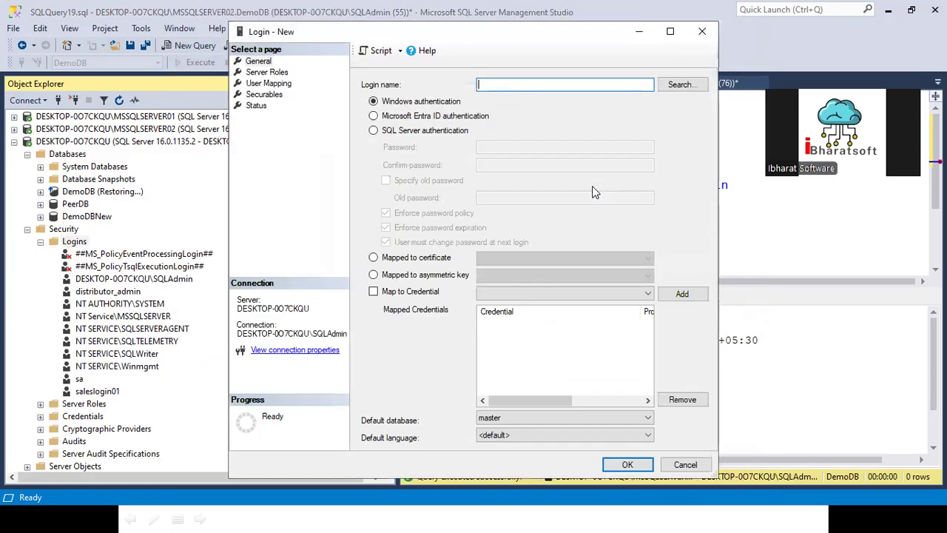
pyautogui.hotkey('ctrl', 'v')
pyautogui.hotkey('ctrl', 'a')
pyautogui.hotkey('ctrl', 'c')
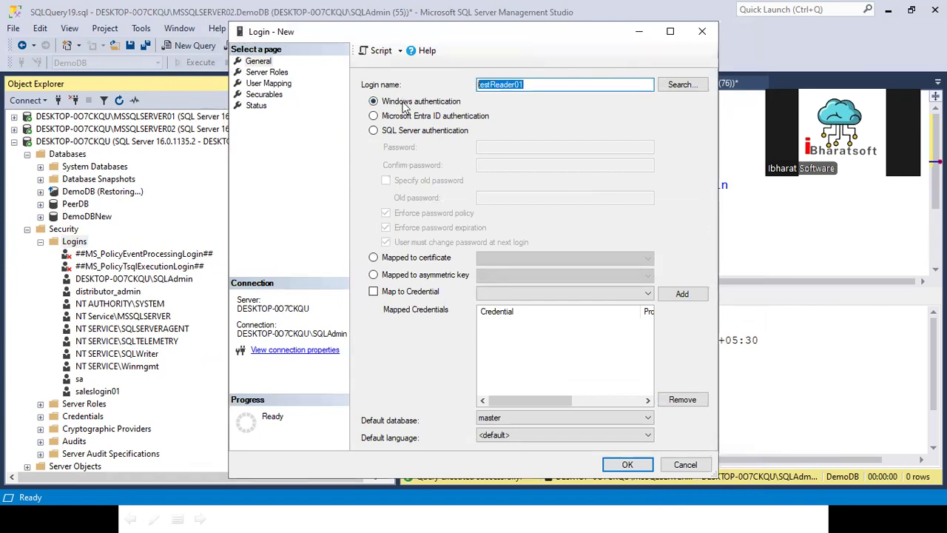
pyautogui.click(399, 132)
pyautogui.click(522, 146)
pyautogui.write('••••••••••')
pyautogui.click(515, 163)
pyautogui.write('•••••••••')
pyautogui.click(436, 214)
pyautogui.click(615, 465)
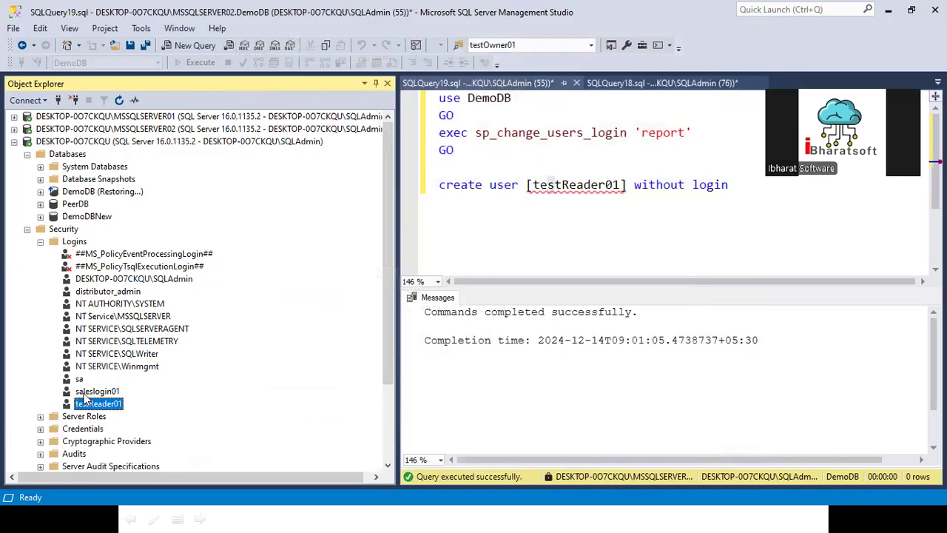
# - Create login testWriter01 with SQL Server authentication and its password
pyautogui.click(80, 242)
pyautogui.rightClick(80, 241)
pyautogui.click(111, 247)
pyautogui.hotkey('ctrl', 'v')
pyautogui.press('Delete')
pyautogui.write('W')
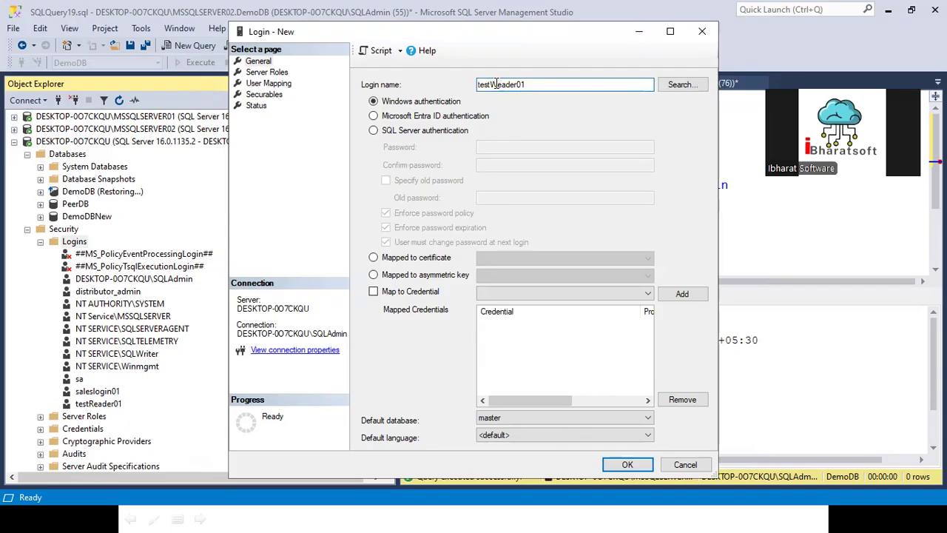
pyautogui.write('rite')
pyautogui.press('Delete')
pyautogui.press('Delete')
pyautogui.press('Delete')
pyautogui.press('Delete')
pyautogui.press('Delete')
pyautogui.click(408, 132)
pyautogui.click(482, 148)
pyautogui.write('Pass@123')
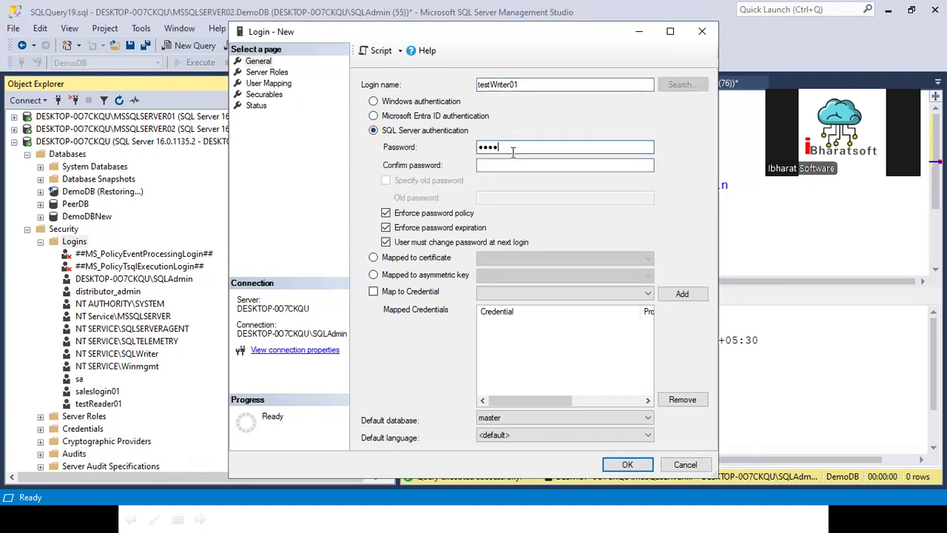
pyautogui.write('●●')
pyautogui.press('Tab')
pyautogui.write('●●●●●●●●●●●')
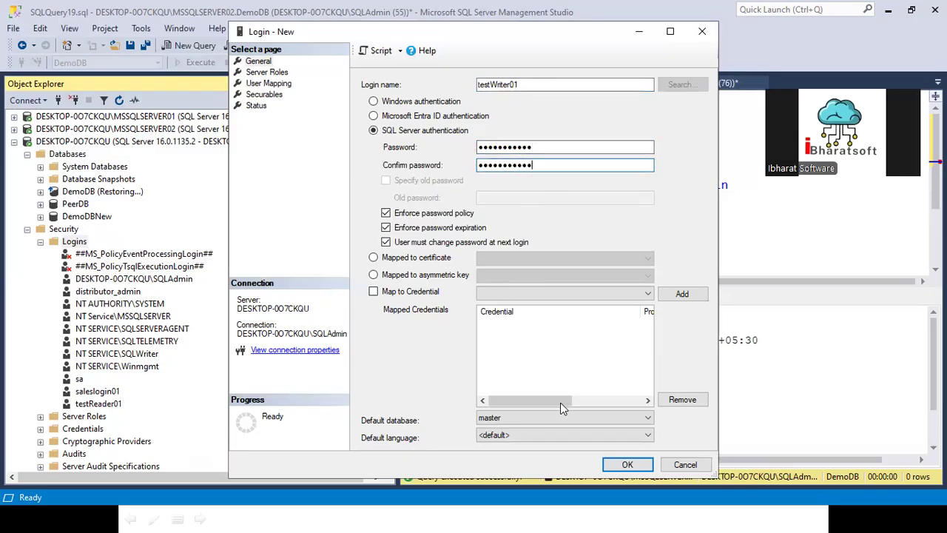
pyautogui.click(626, 464)
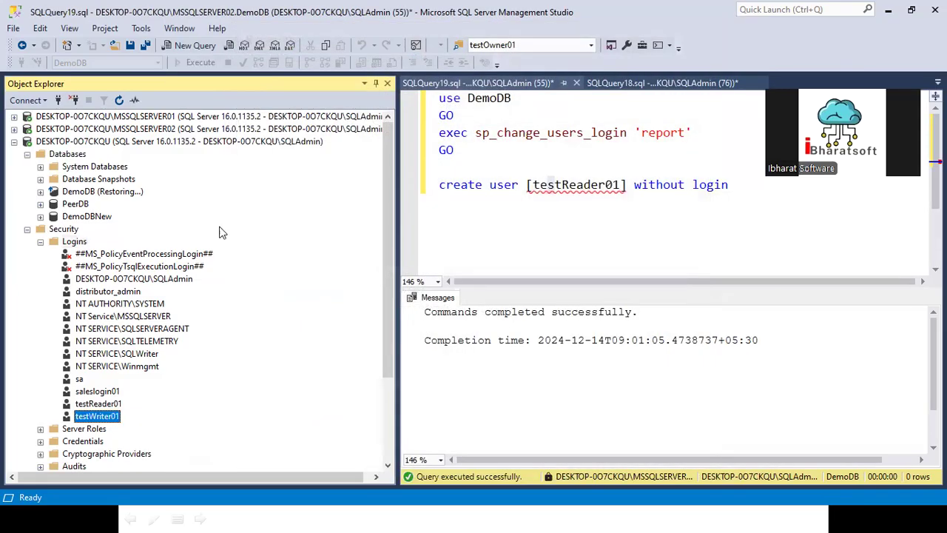
# - Run 'use DemoDBNew' with exec sp_change_users_login 'report' in a new query on DemoDBNew
pyautogui.click(83, 216)
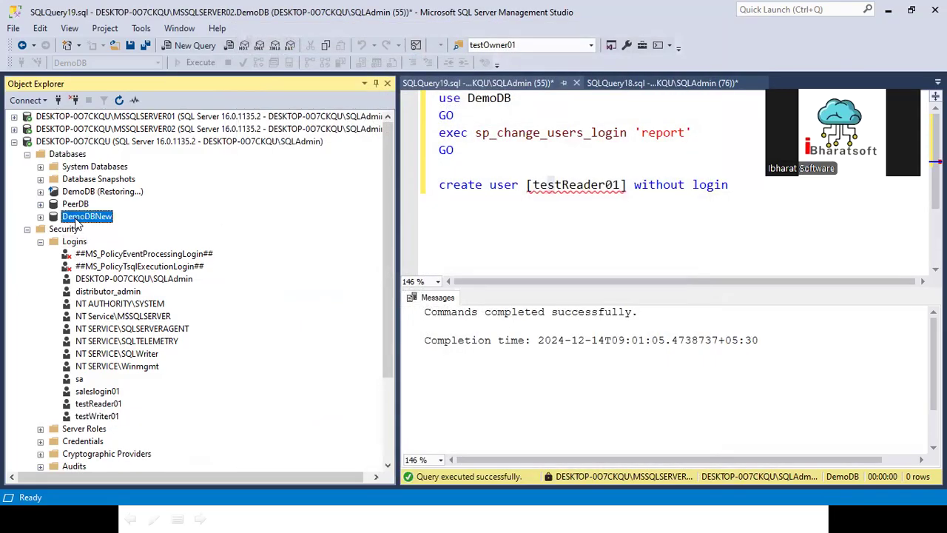
pyautogui.click(170, 46)
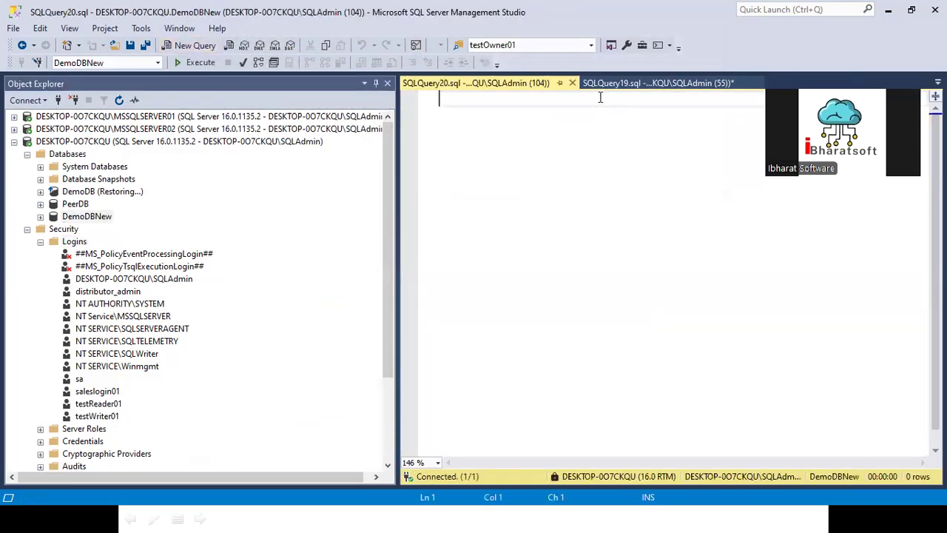
pyautogui.click(666, 83)
pyautogui.moveTo(455, 151); pyautogui.dragTo(439, 98)
pyautogui.hotkey('ctrl', 'c')
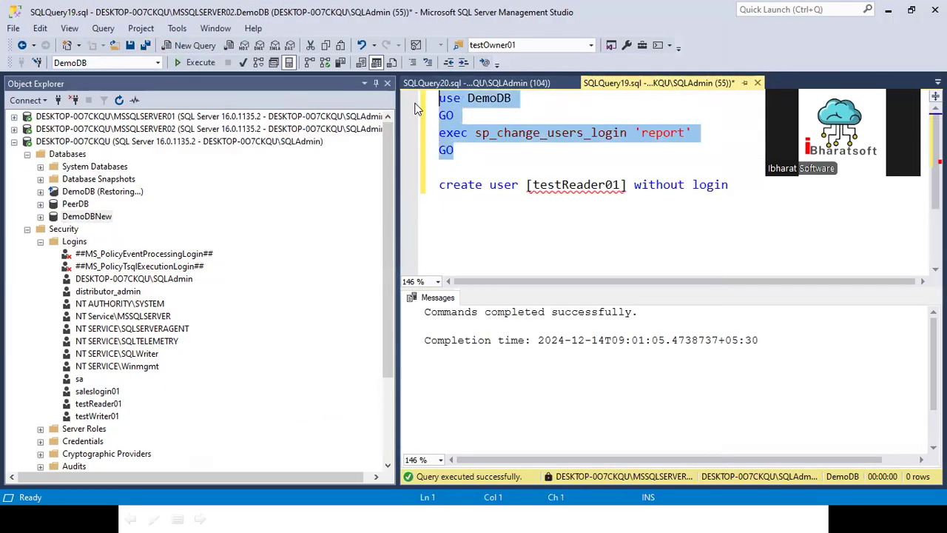
pyautogui.click(101, 217)
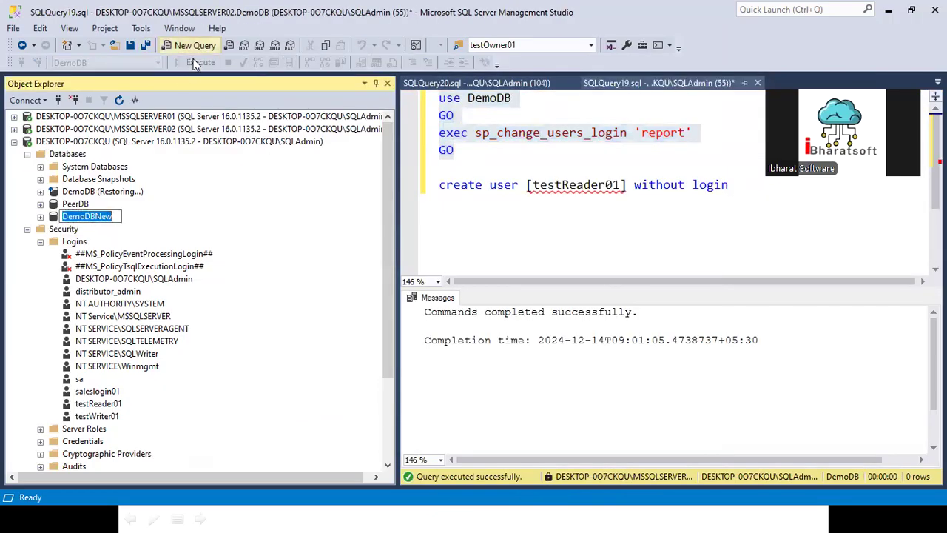
pyautogui.click(191, 46)
pyautogui.hotkey('ctrl', 'v')
pyautogui.click(522, 98)
pyautogui.write('New')
pyautogui.moveTo(538, 164); pyautogui.dragTo(440, 97)
pyautogui.click(191, 46)
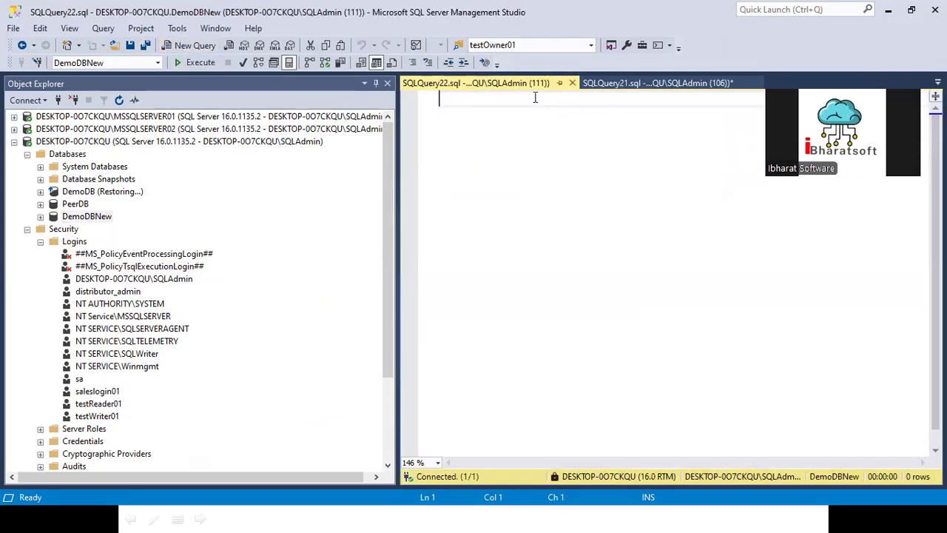
pyautogui.click(572, 83)
pyautogui.moveTo(476, 184); pyautogui.dragTo(439, 97)
pyautogui.click(185, 62)
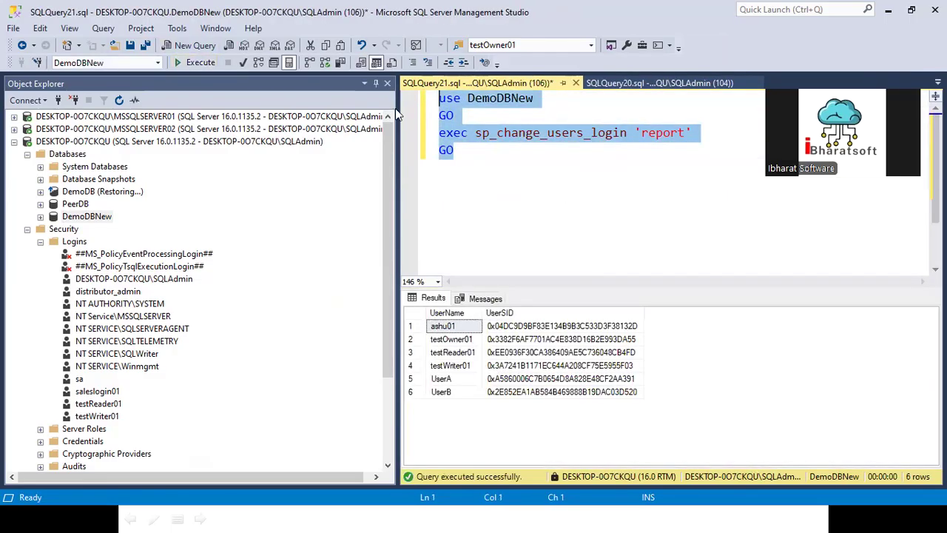
# - Widen the UserName column and review the six reported users, from ashu01 to testReader01
pyautogui.moveTo(485, 312); pyautogui.dragTo(678, 302)
pyautogui.click(449, 379)
pyautogui.click(447, 328)
pyautogui.moveTo(447, 342); pyautogui.dragTo(451, 402)
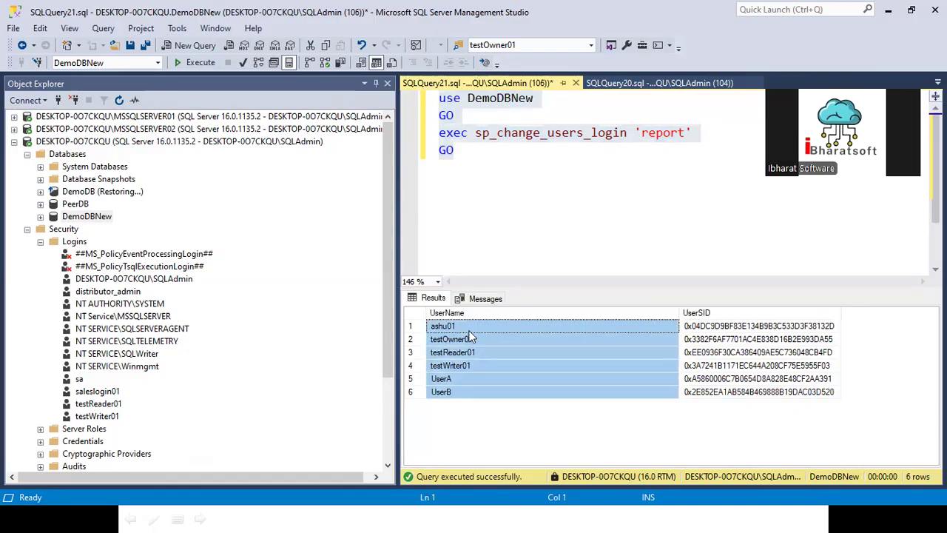
pyautogui.click(465, 353)
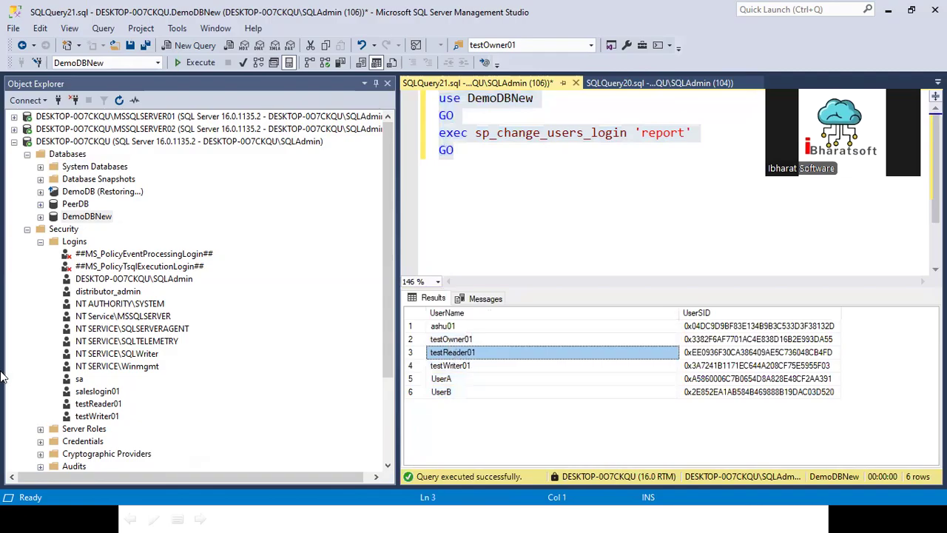
# - Begin renaming the testReader01 login, then cancel, keeping its name
pyautogui.click(103, 405)
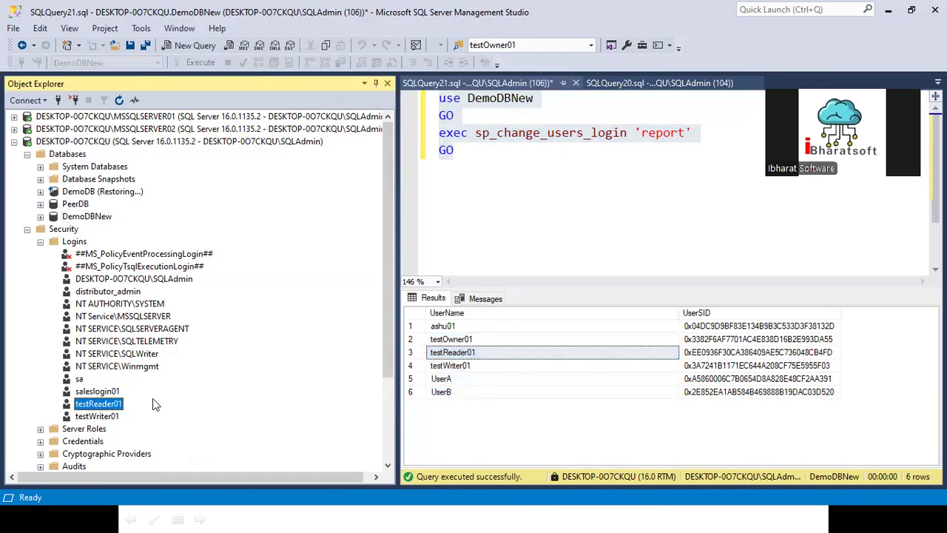
pyautogui.rightClick(119, 403)
pyautogui.click(157, 446)
pyautogui.click(150, 141)
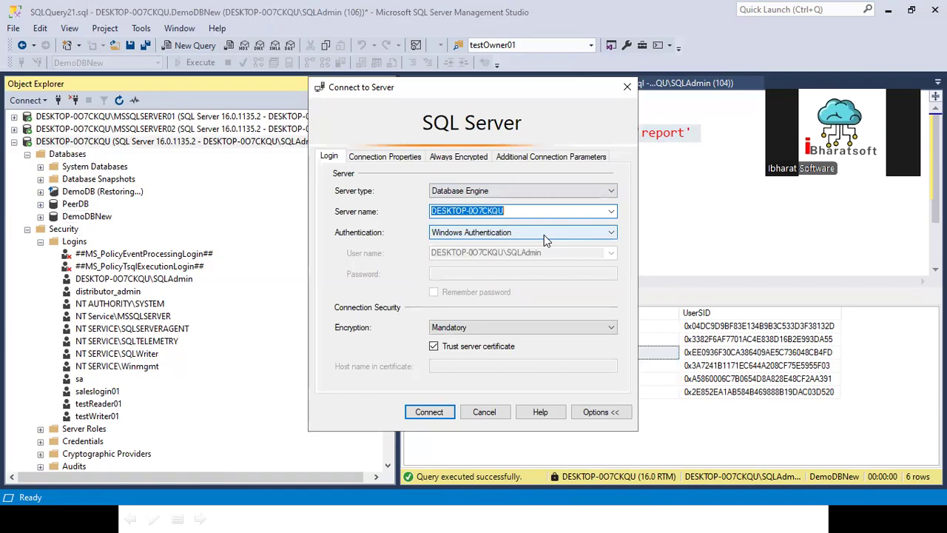
# - Connect to the server as testReader01 using SQL Server Authentication
pyautogui.click(544, 233)
pyautogui.click(473, 254)
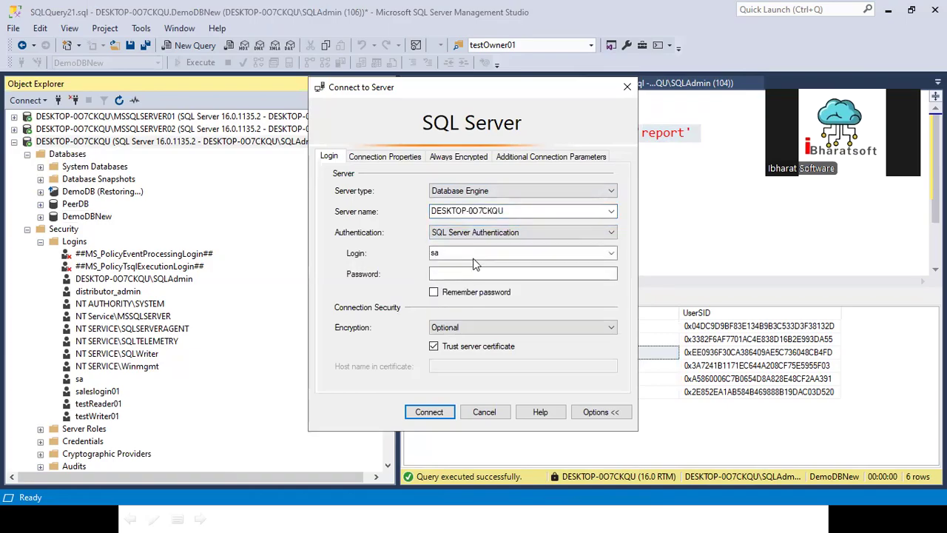
pyautogui.write('testReader01')
pyautogui.click(466, 272)
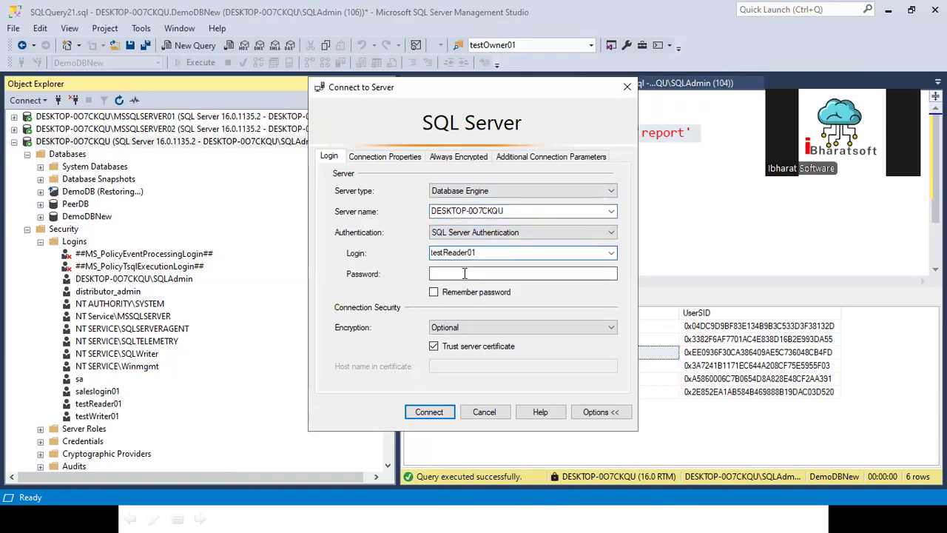
pyautogui.write('*******')
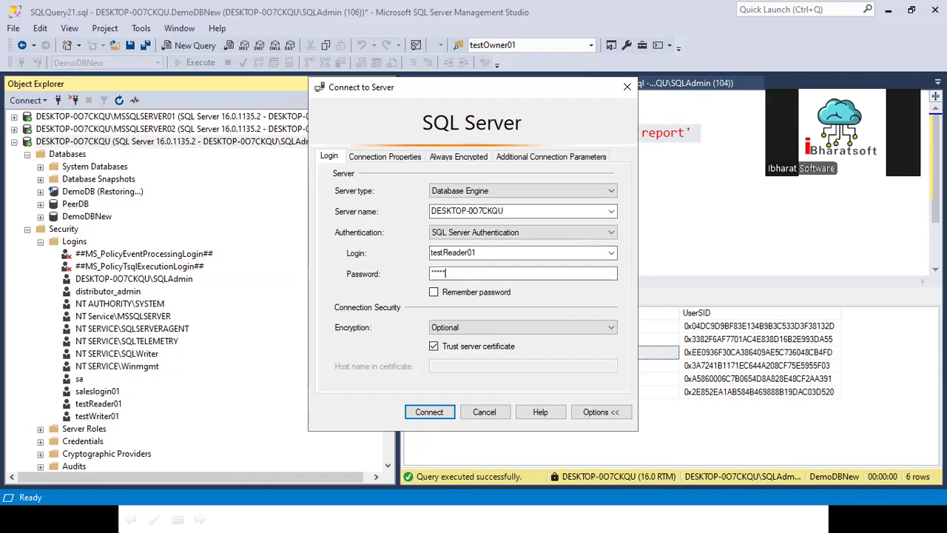
pyautogui.write('**')
pyautogui.click(431, 408)
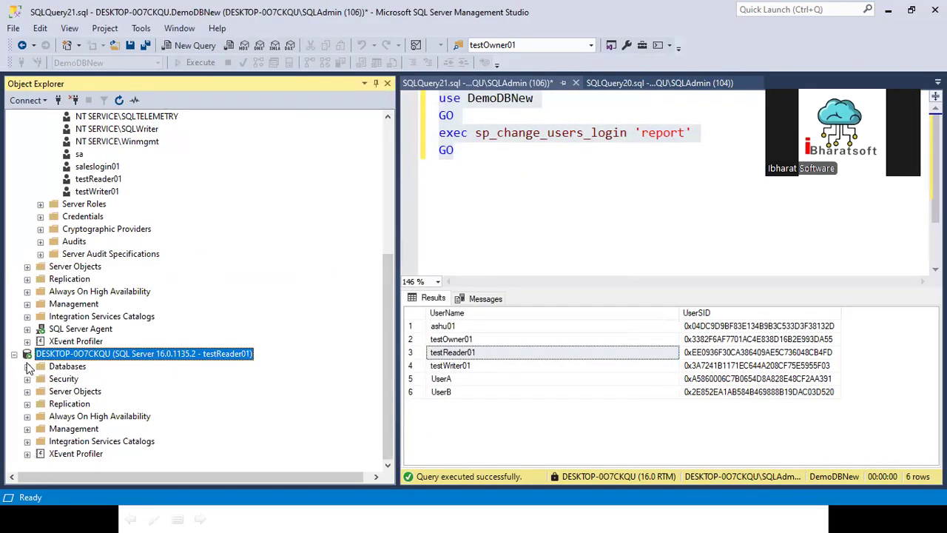
# - Expand Databases under testReader01, try opening DemoDBNew, and dismiss the not-accessible error
pyautogui.click(27, 366)
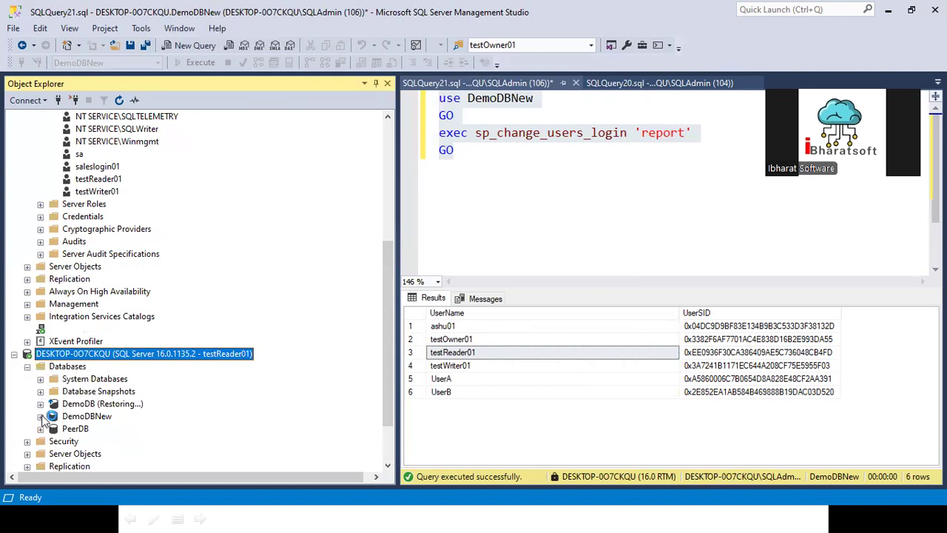
pyautogui.click(41, 417)
pyautogui.click(638, 280)
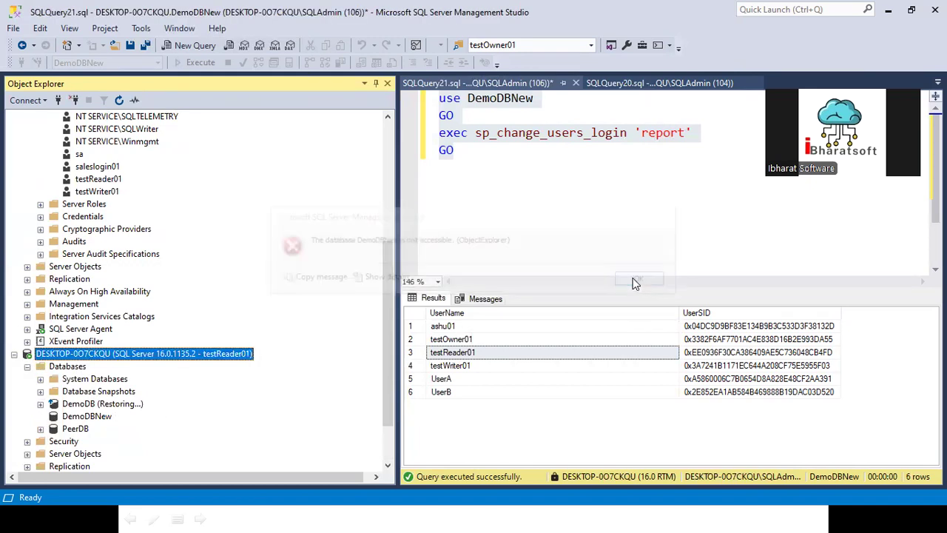
pyautogui.click(502, 174)
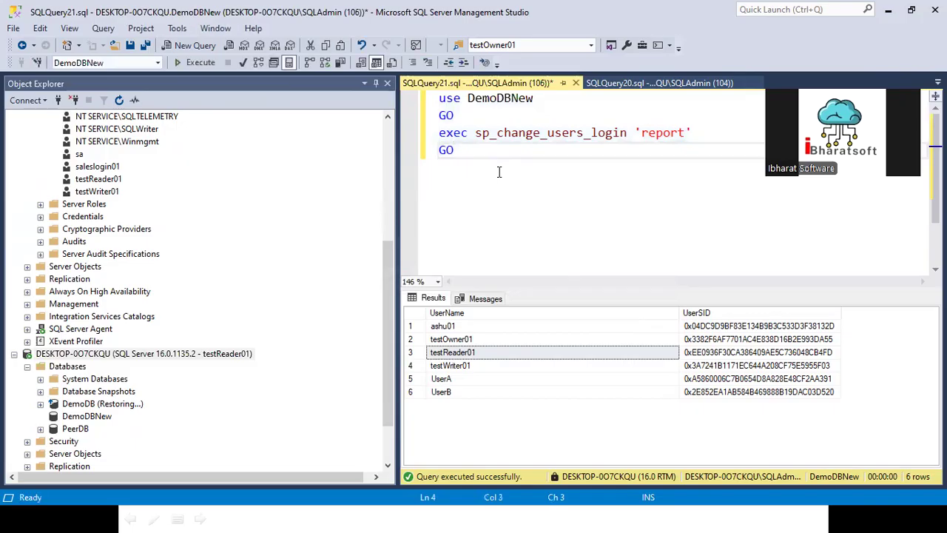
# - Re-run the orphan-user report and duplicate its exec and GO lines below the script
pyautogui.hotkey('ctrl', 'a')
pyautogui.press('F5')
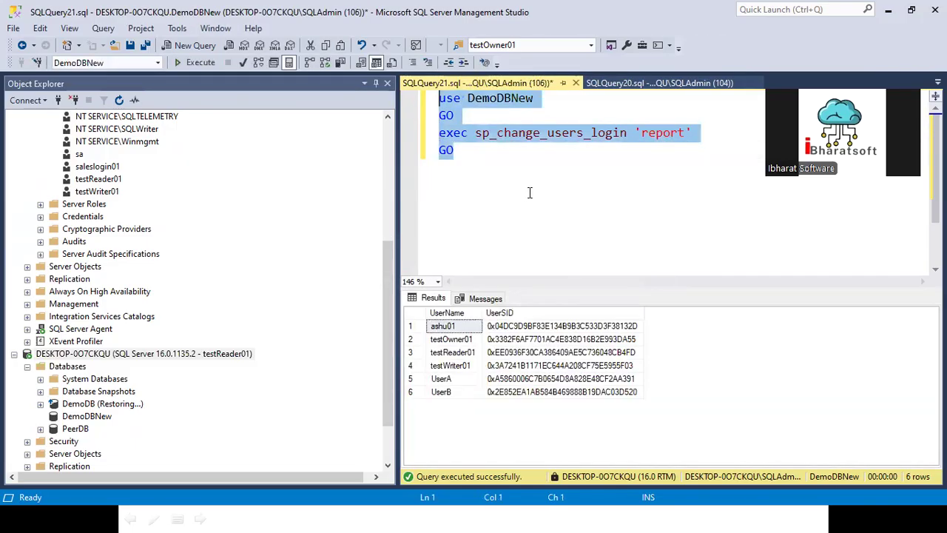
pyautogui.click(519, 172)
pyautogui.press('Return')
pyautogui.press('Return')
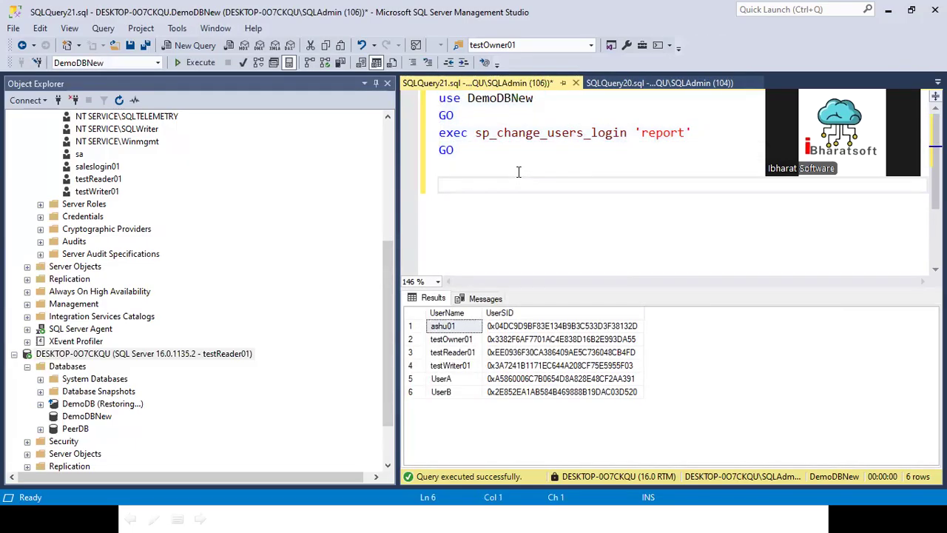
pyautogui.write('testReader01')
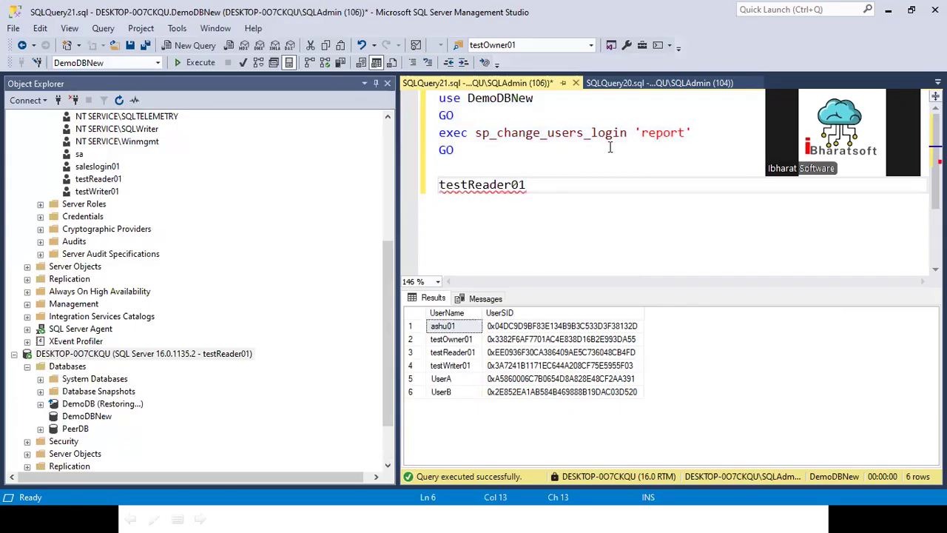
pyautogui.moveTo(459, 152); pyautogui.dragTo(433, 134)
pyautogui.hotkey('ctrl', 'c')
pyautogui.doubleClick(444, 184)
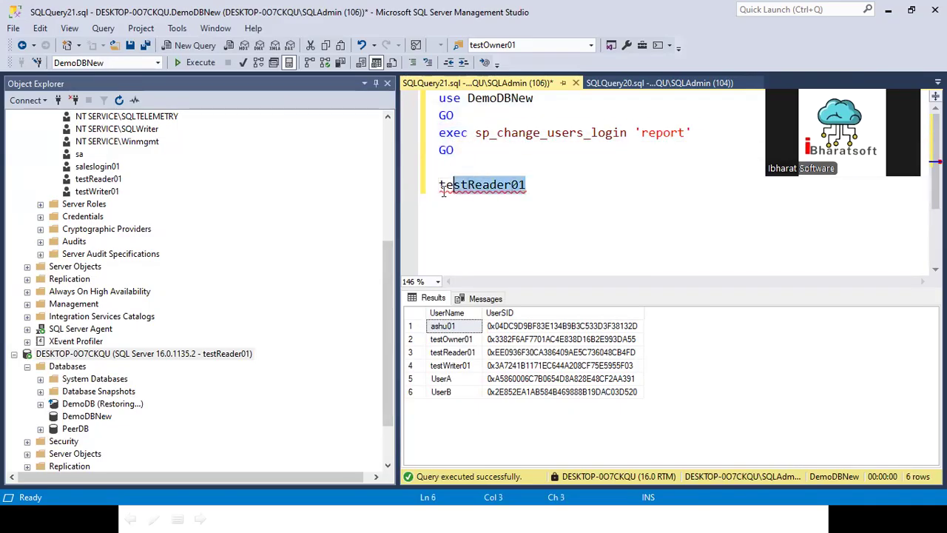
pyautogui.hotkey('ctrl', 'v')
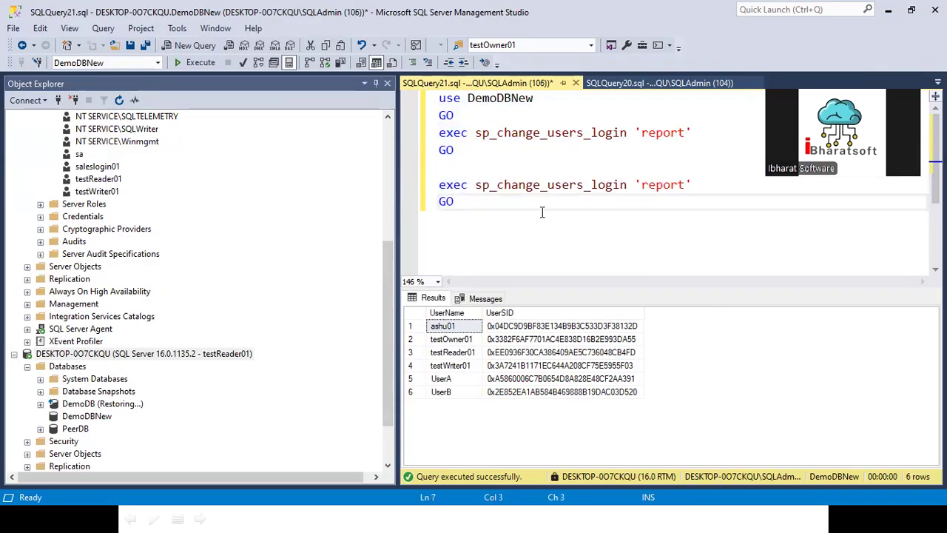
# - Change the copy to exec sp_change_users_login 'auto Fix',testReader01 and run it
pyautogui.click(641, 185)
pyautogui.doubleClick(681, 185)
pyautogui.write('auto')
pyautogui.write(' F')
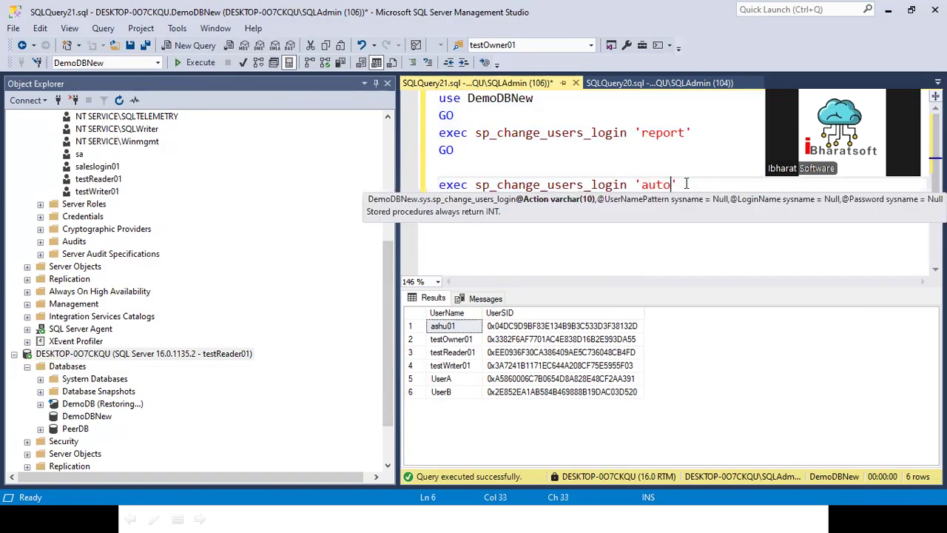
pyautogui.write('ix')
pyautogui.click(717, 184)
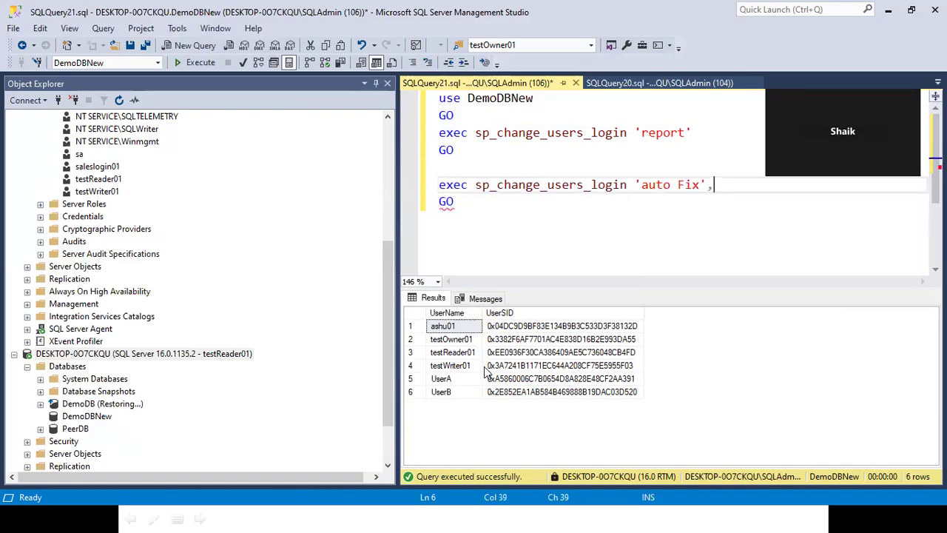
pyautogui.click(448, 354)
pyautogui.rightClick(449, 354)
pyautogui.click(477, 358)
pyautogui.hotkey('ctrl', 'v')
pyautogui.moveTo(512, 234); pyautogui.dragTo(413, 186)
pyautogui.click(192, 62)
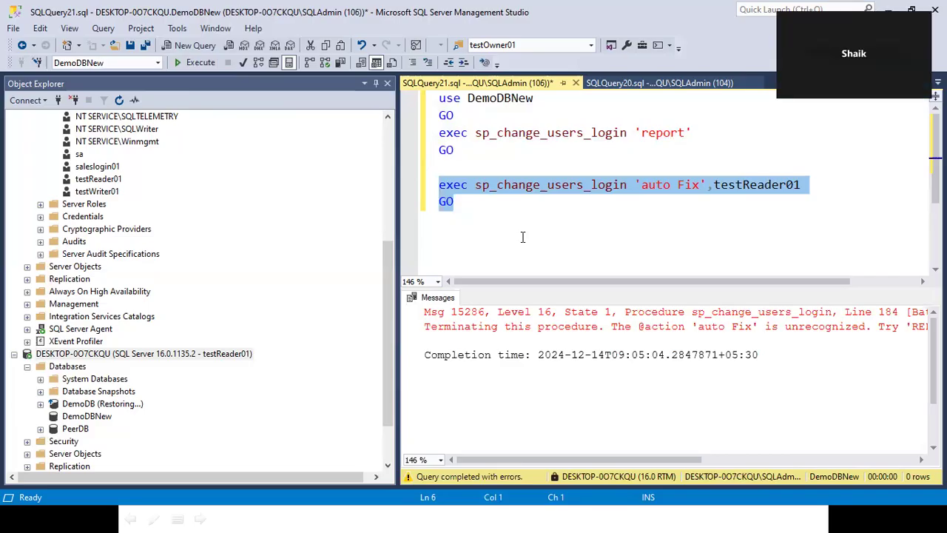
pyautogui.click(497, 215)
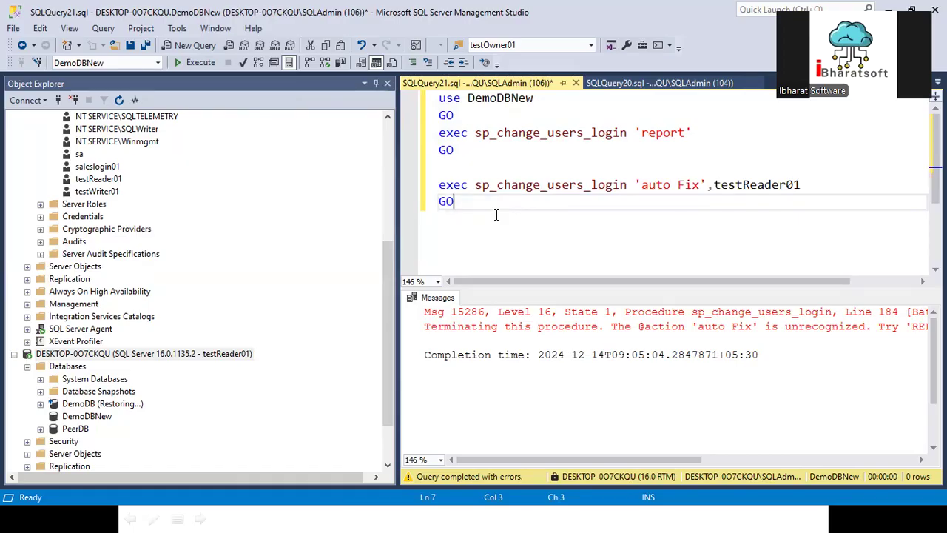
# - Start a new login under testReader01's Security with SQL Server authentication and a password
pyautogui.scroll(-2, 133, 345)
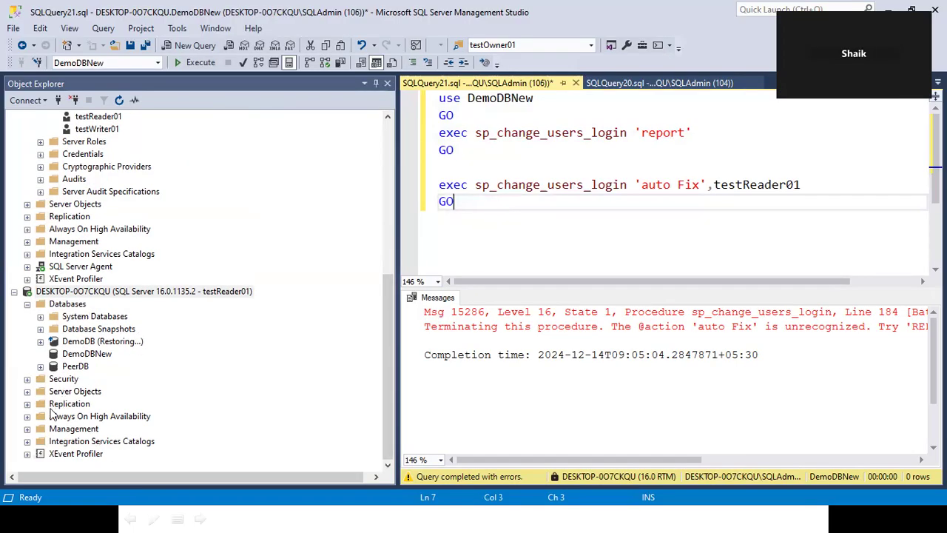
pyautogui.click(27, 378)
pyautogui.rightClick(80, 392)
pyautogui.click(122, 396)
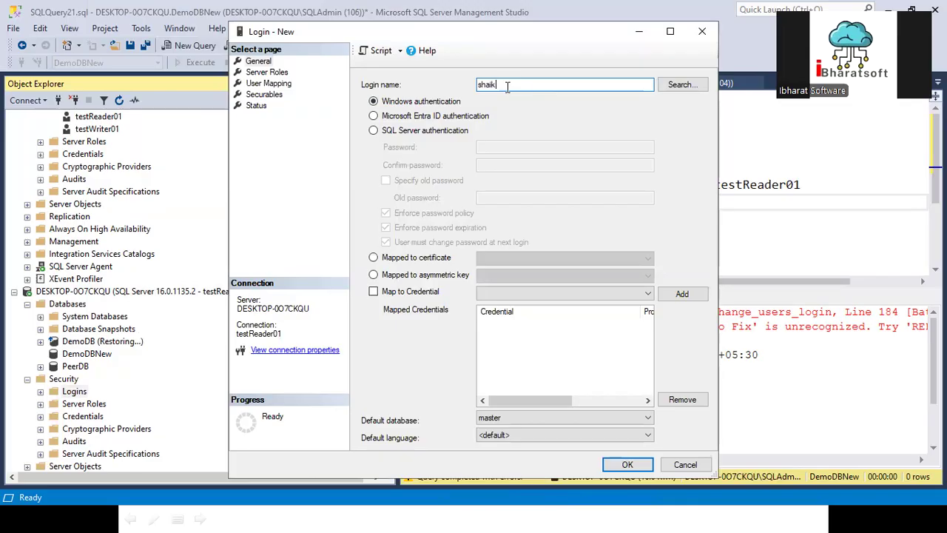
pyautogui.click(411, 131)
pyautogui.click(495, 145)
pyautogui.write('•')
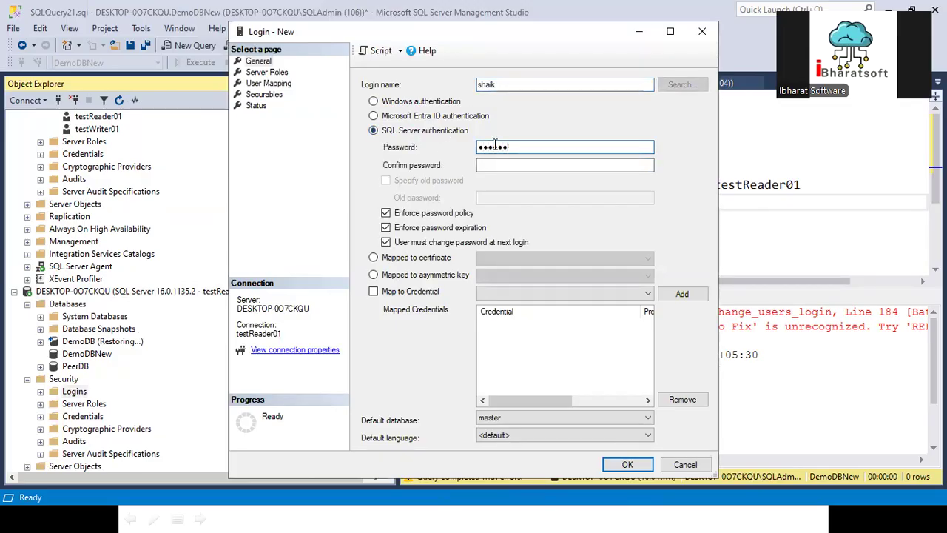
pyautogui.press('Tab')
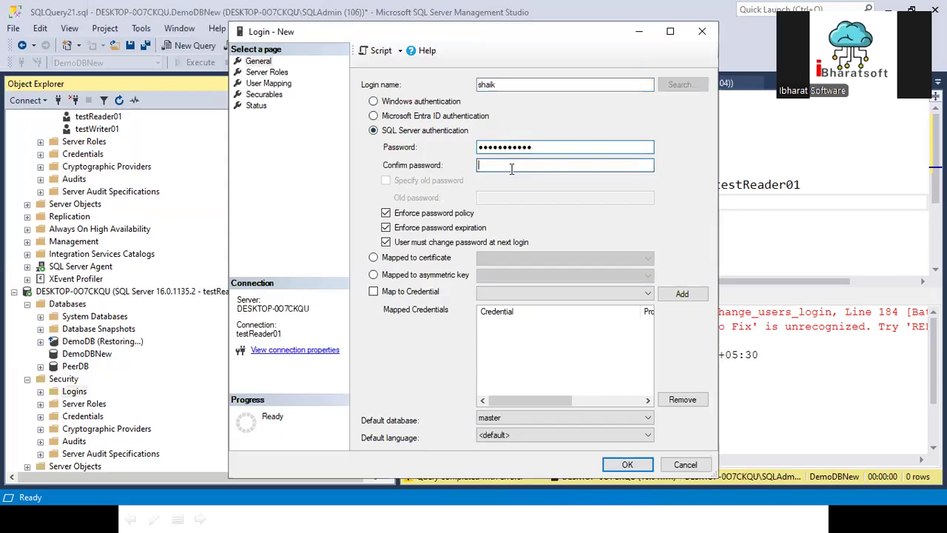
pyautogui.write('•••••••••••')
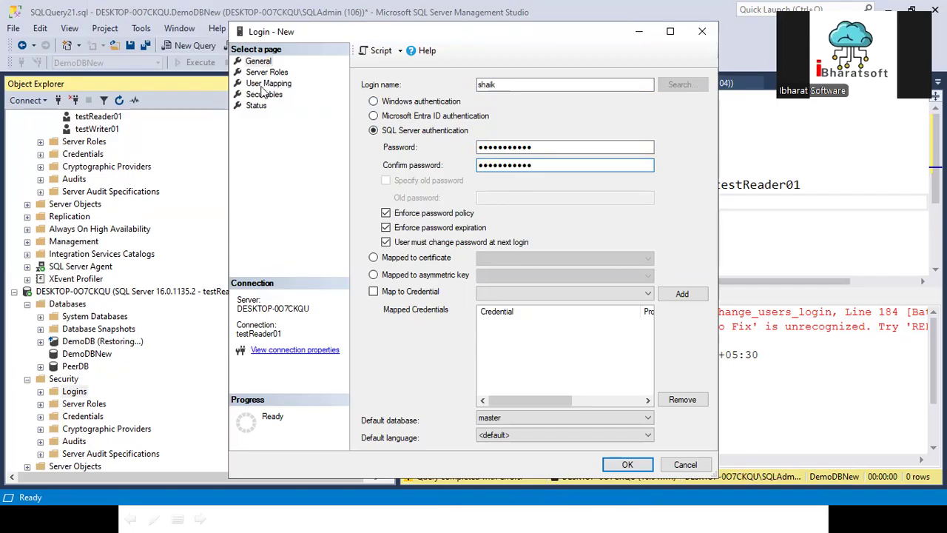
# - Grant the sysadmin role, submit, dismiss the permission error, and cancel the dialog
pyautogui.click(267, 72)
pyautogui.click(365, 315)
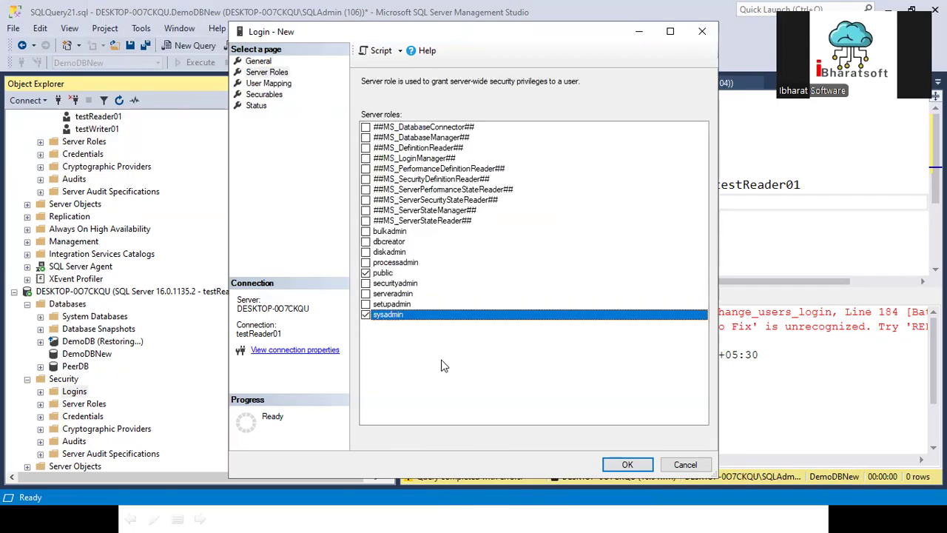
pyautogui.click(627, 464)
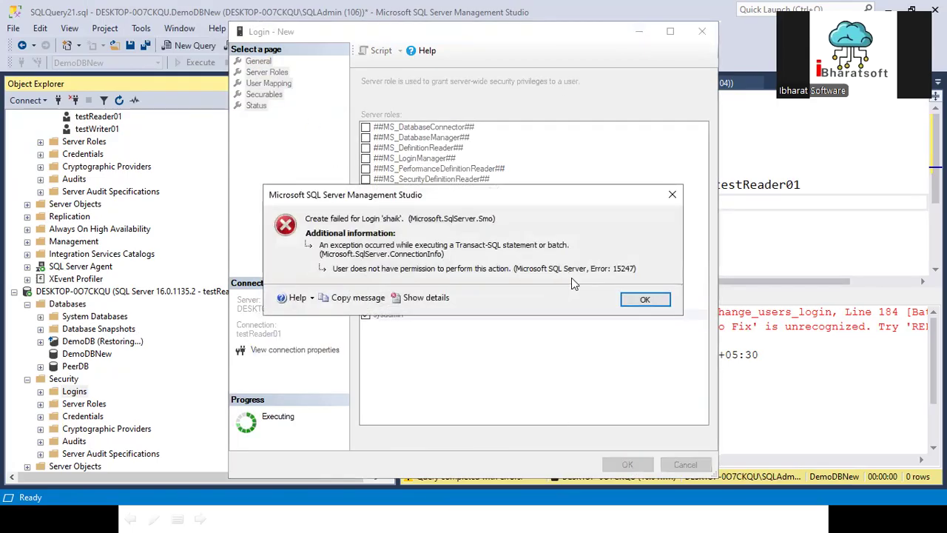
pyautogui.click(641, 299)
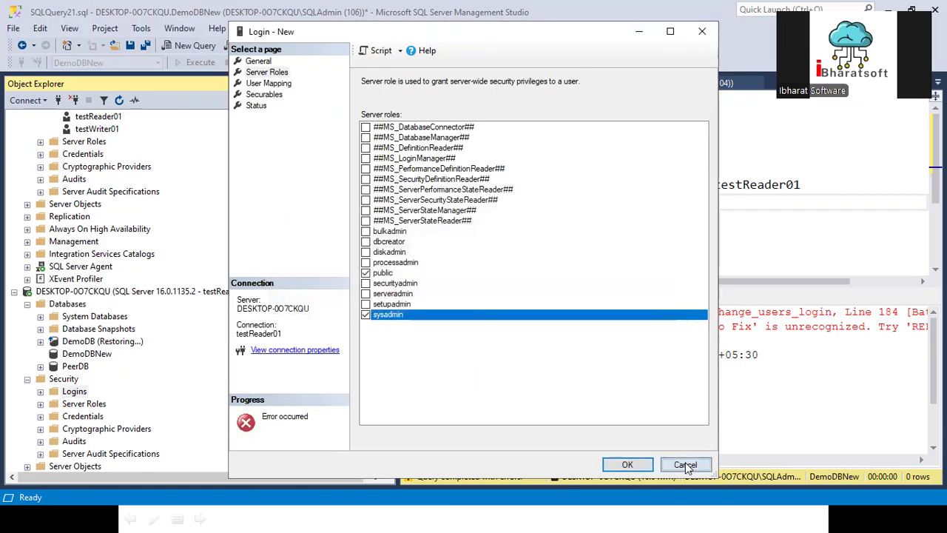
pyautogui.click(686, 464)
pyautogui.scroll(7, 148, 266)
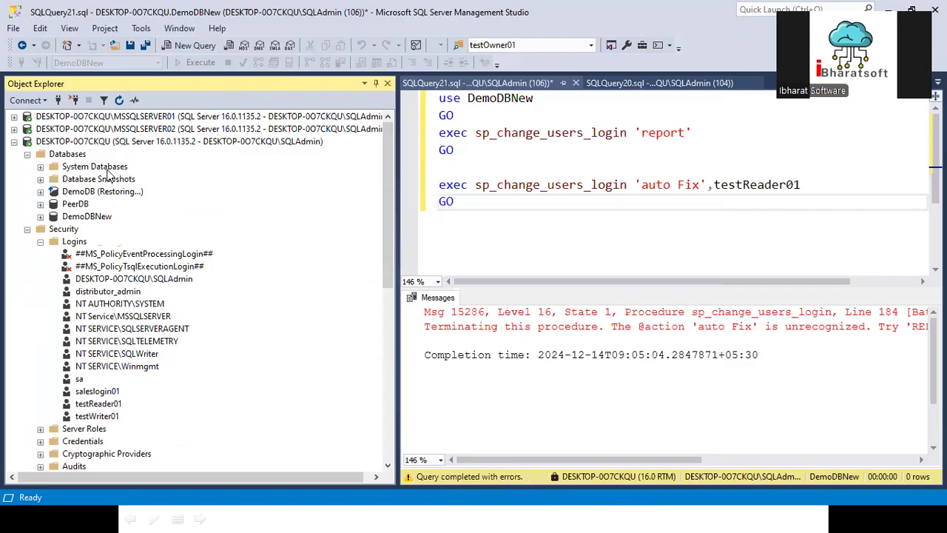
# - Under SQLAdmin, create a new SQL Server-authenticated login with a password and the sysadmin role
pyautogui.rightClick(75, 243)
pyautogui.click(104, 254)
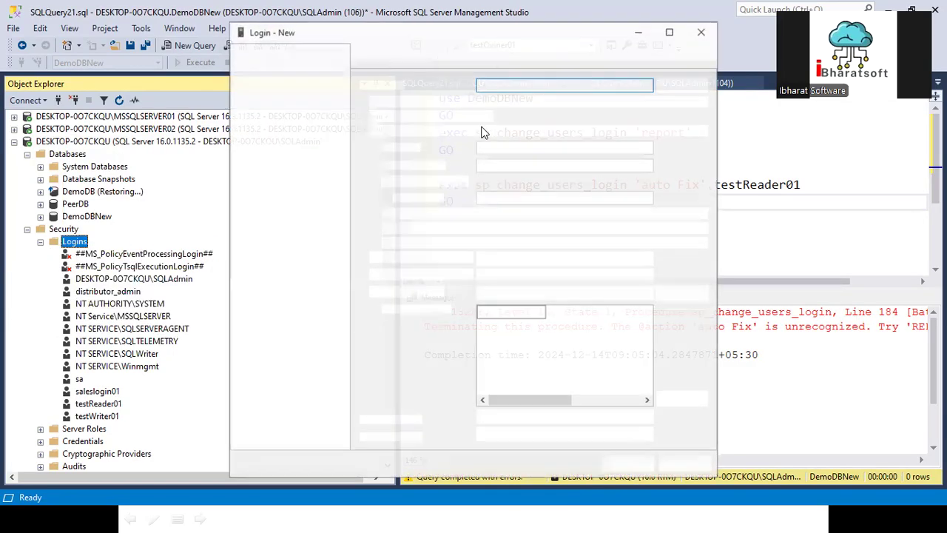
pyautogui.write('shaik')
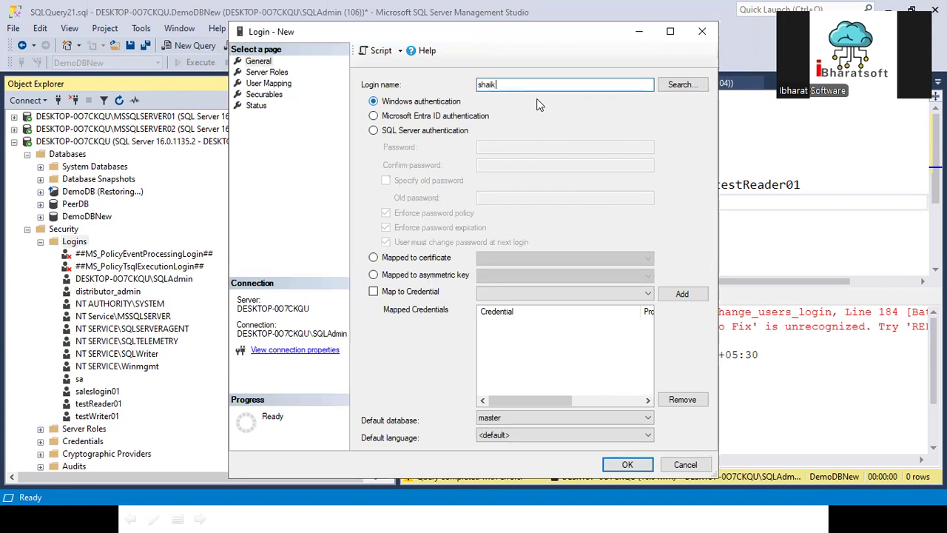
pyautogui.click(456, 131)
pyautogui.click(503, 147)
pyautogui.write('••••••')
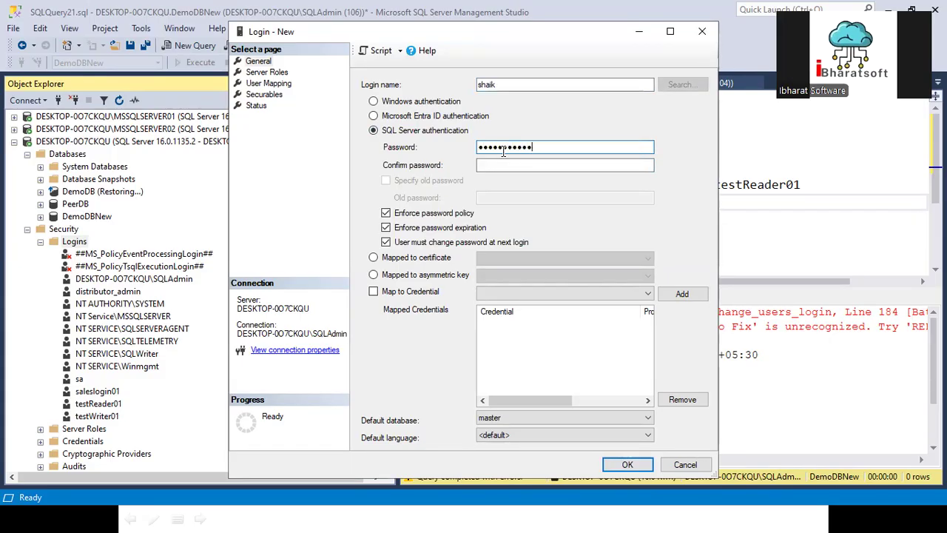
pyautogui.press('Tab')
pyautogui.write('•')
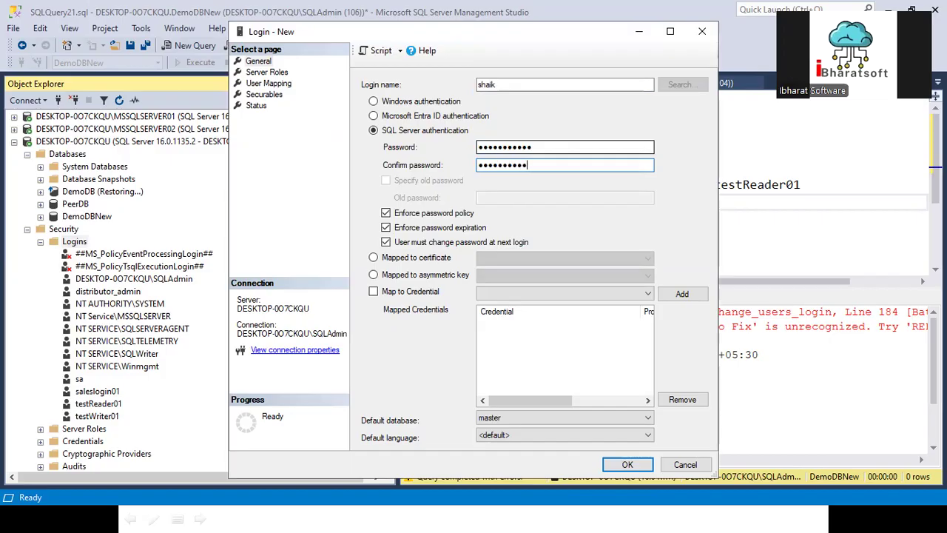
pyautogui.click(272, 73)
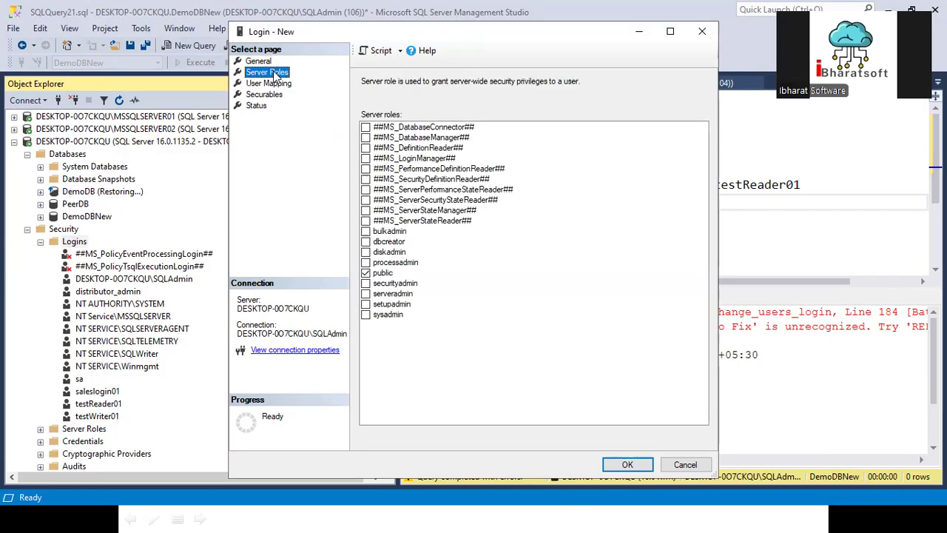
pyautogui.click(366, 315)
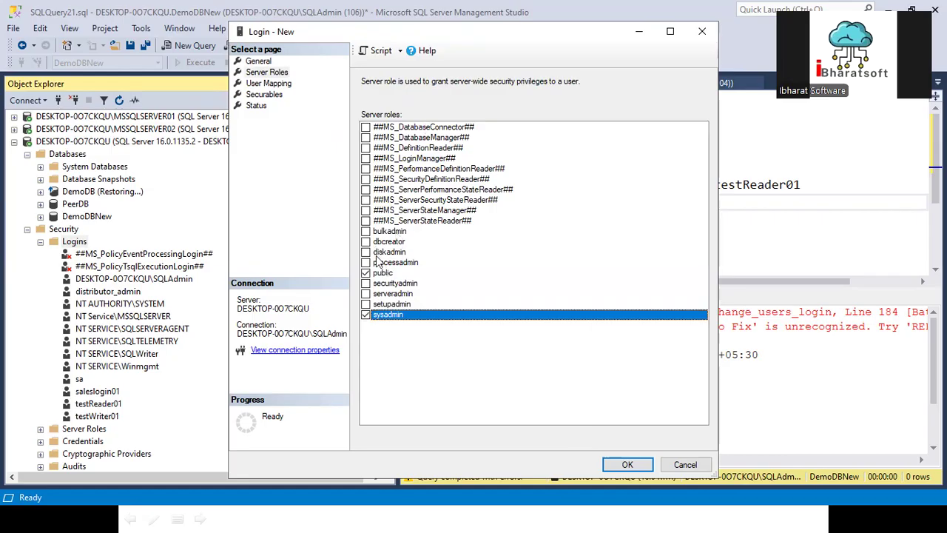
pyautogui.click(628, 464)
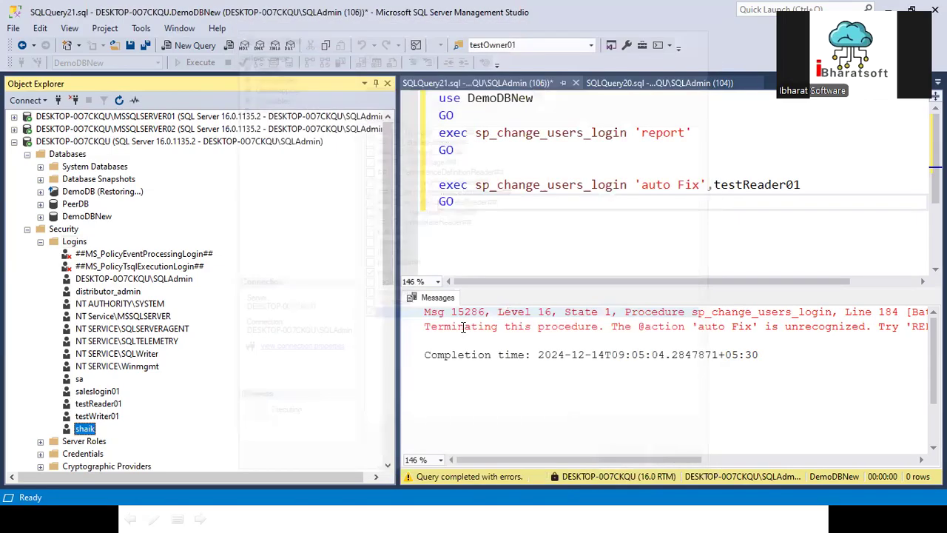
# - Open the new login's properties at User Mapping and dismiss the inaccessible-databases message
pyautogui.rightClick(88, 430)
pyautogui.click(146, 492)
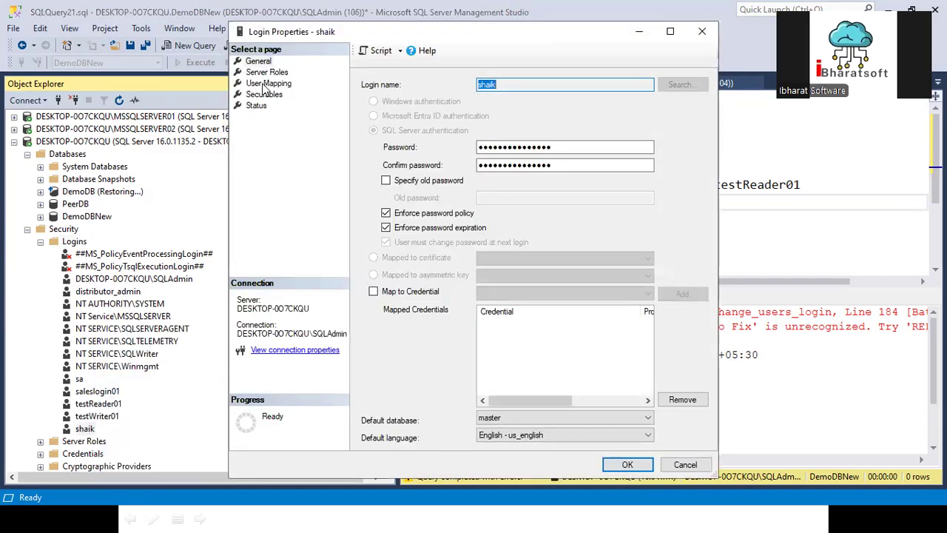
pyautogui.click(267, 84)
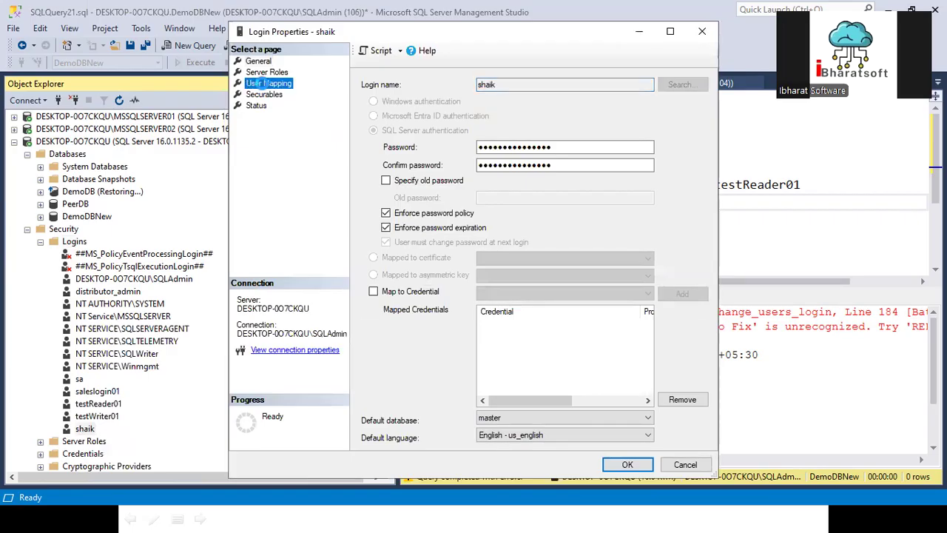
pyautogui.click(654, 281)
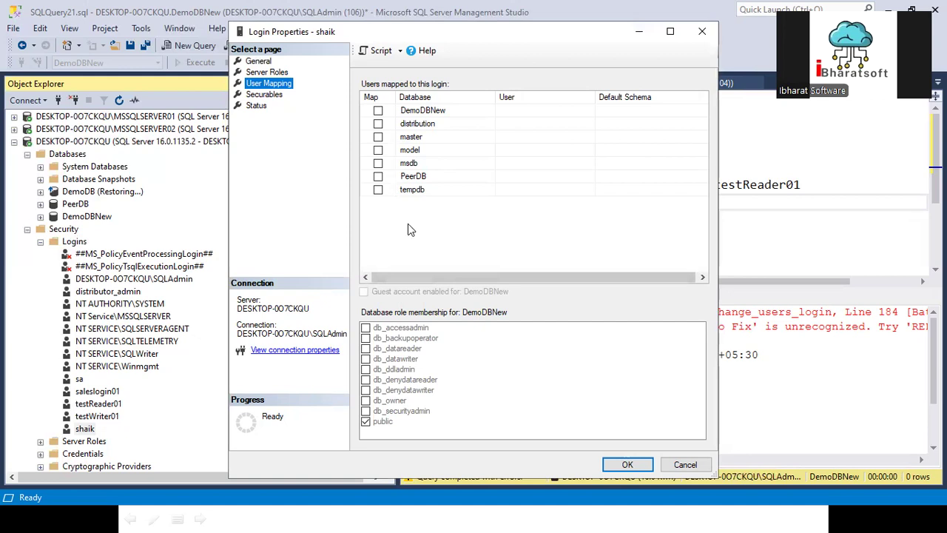
# - Map the login to DemoDBNew with db_owner membership and save
pyautogui.click(418, 115)
pyautogui.click(416, 126)
pyautogui.click(411, 137)
pyautogui.click(411, 150)
pyautogui.click(411, 190)
pyautogui.click(426, 175)
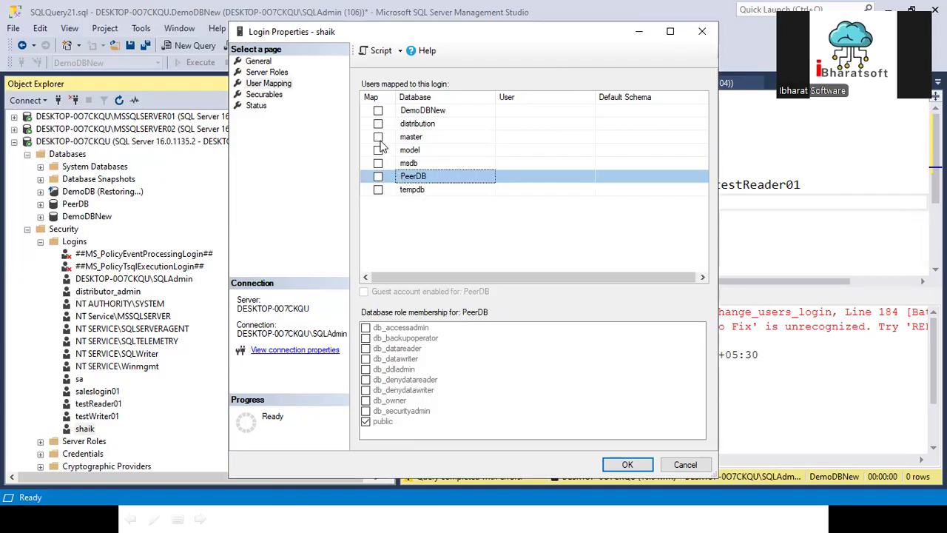
pyautogui.click(378, 111)
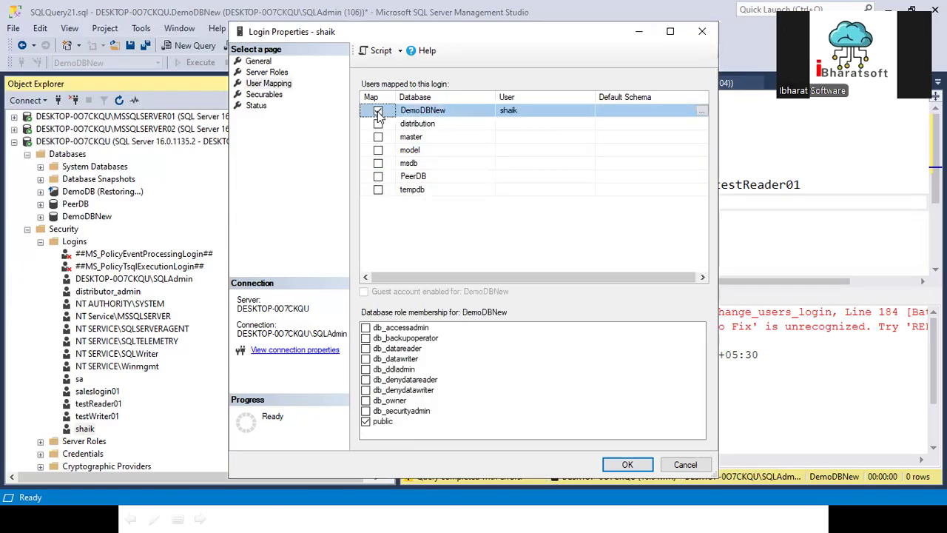
pyautogui.click(366, 401)
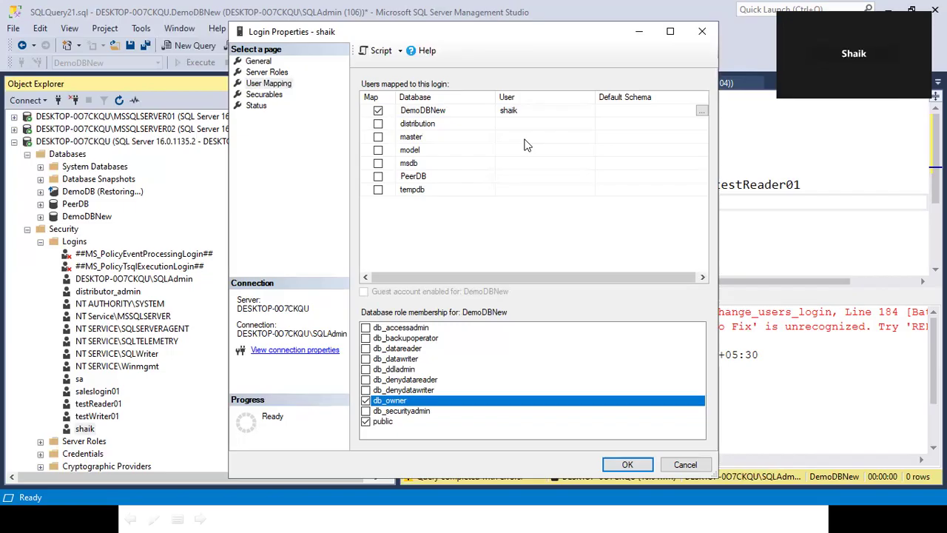
pyautogui.click(628, 464)
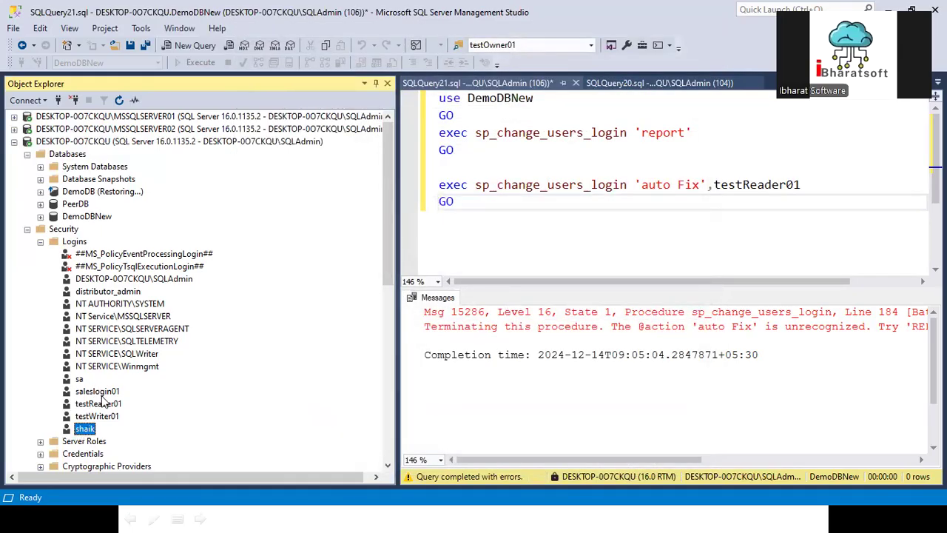
# - Open and close the new login's context menu twice without choosing an action
pyautogui.scroll(-2, 103, 402)
pyautogui.rightClick(87, 355)
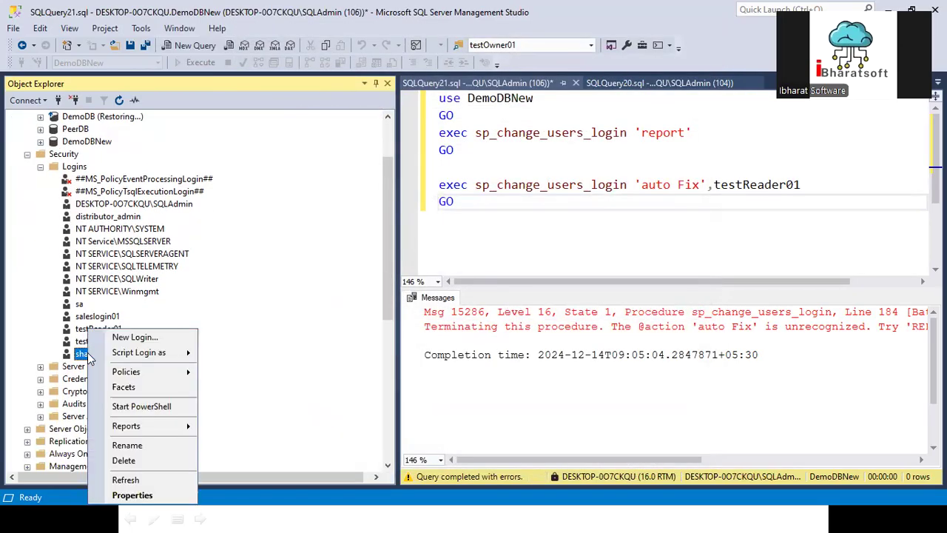
pyautogui.click(259, 298)
pyautogui.rightClick(81, 355)
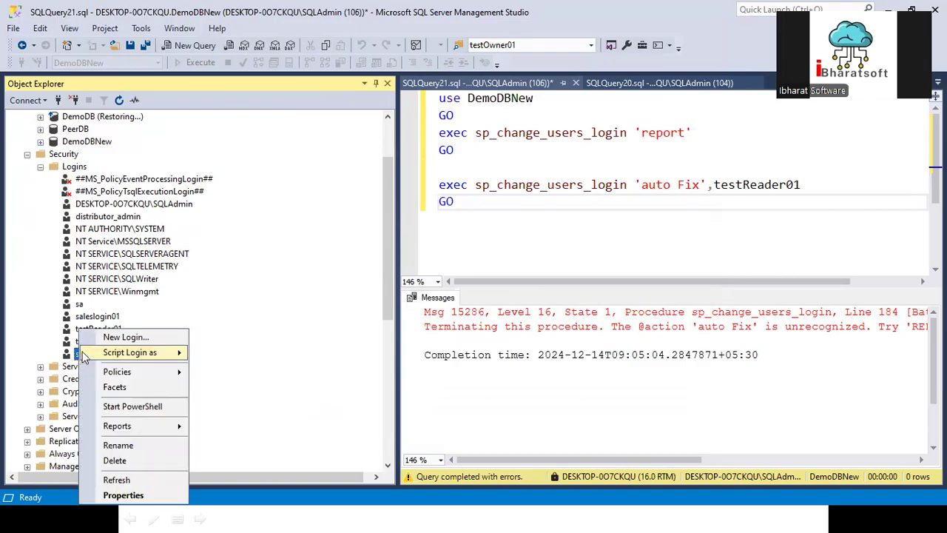
pyautogui.click(241, 317)
pyautogui.scroll(2, 65, 356)
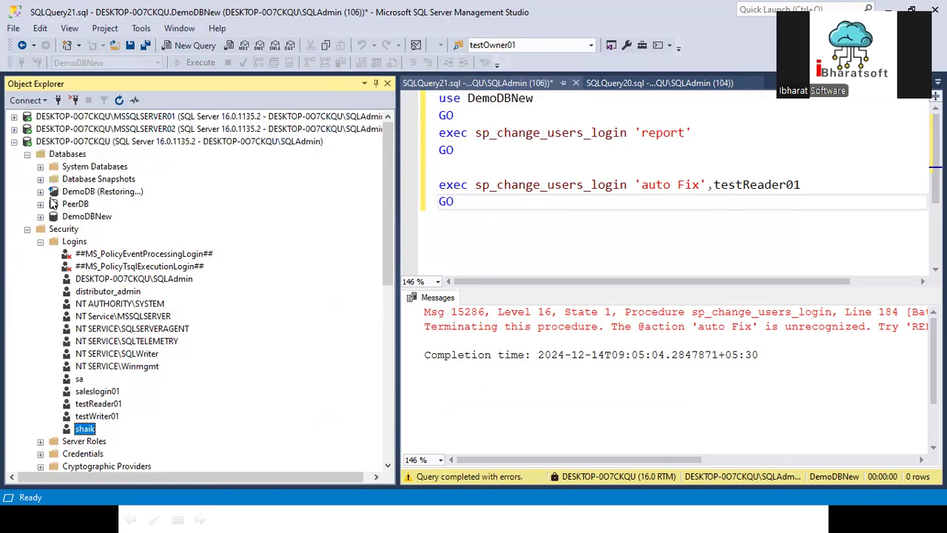
# - Expand DemoDBNew > Security > Users and delete the login's database user
pyautogui.click(41, 216)
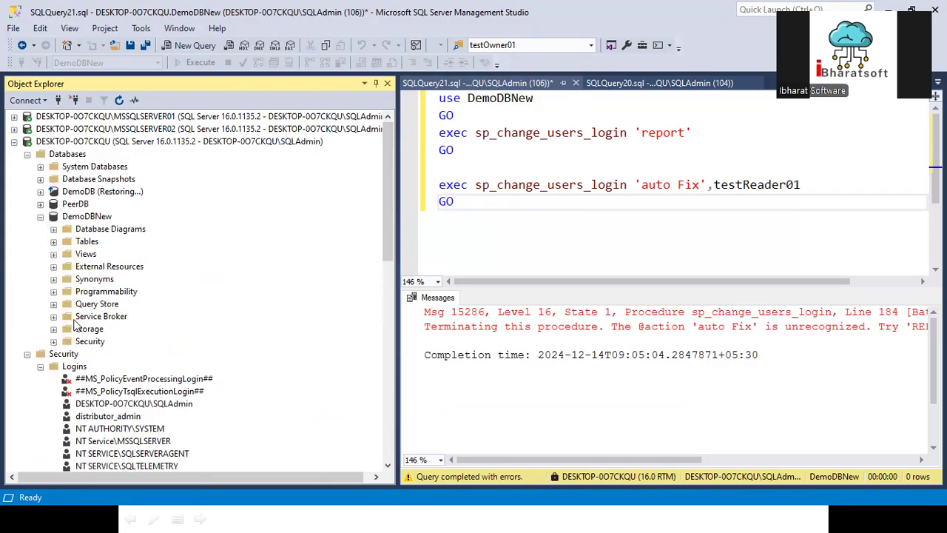
pyautogui.click(54, 341)
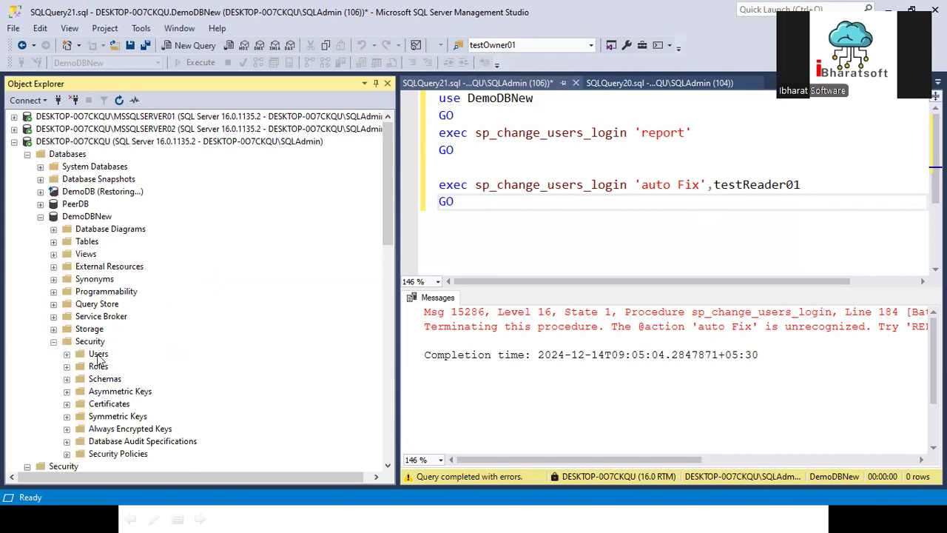
pyautogui.click(67, 353)
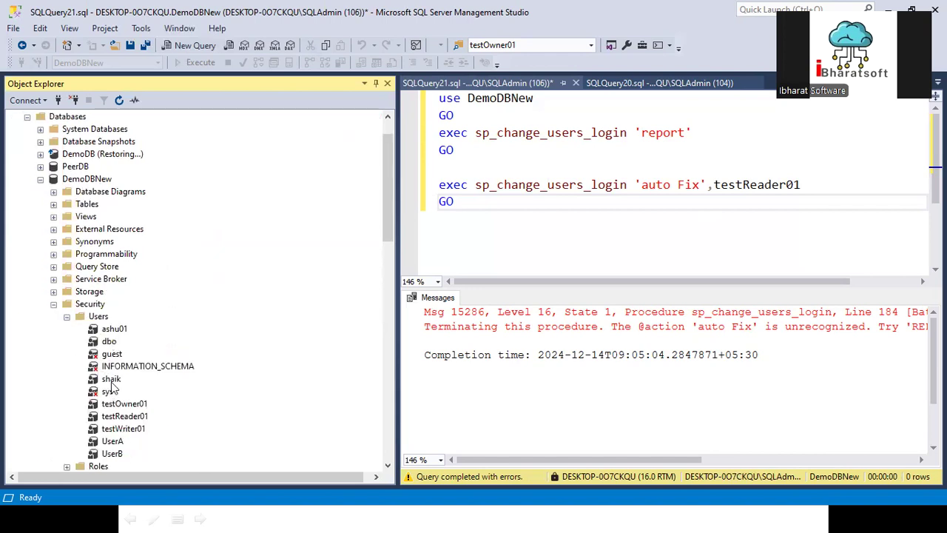
pyautogui.rightClick(112, 379)
pyautogui.click(152, 460)
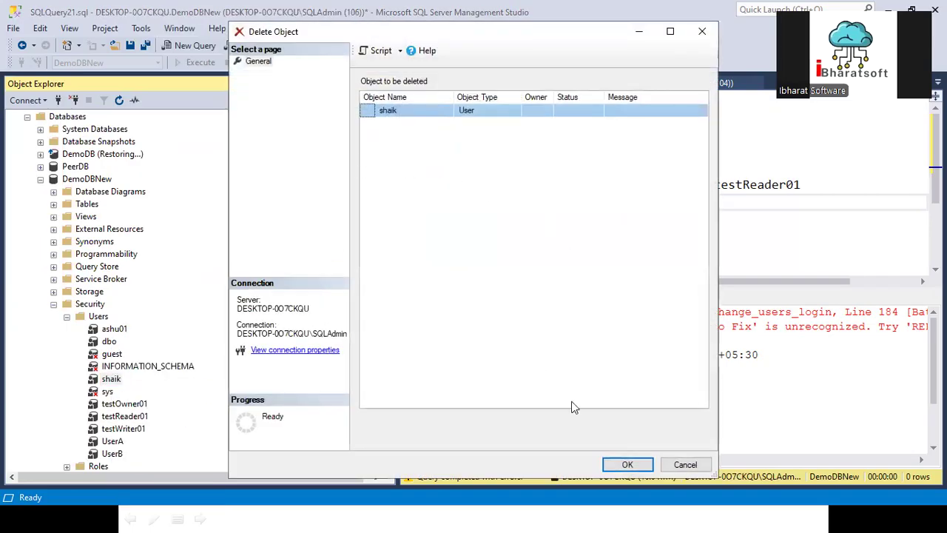
pyautogui.click(626, 464)
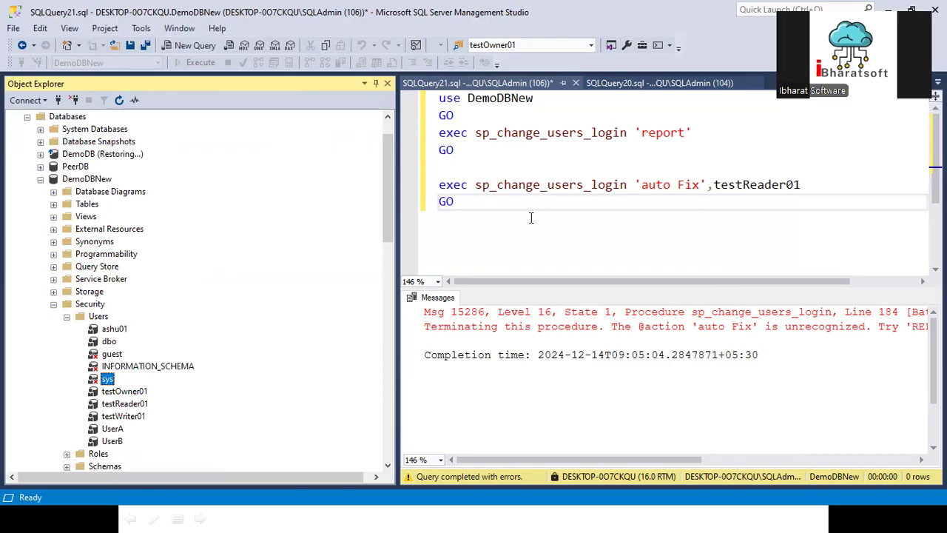
# - Change 'use DemoDBNew' to 'use master' and run the orphan-user report, returning 0 rows
pyautogui.moveTo(471, 165); pyautogui.dragTo(418, 134)
pyautogui.click(512, 100)
pyautogui.doubleClick(512, 100)
pyautogui.write('master')
pyautogui.click(584, 164)
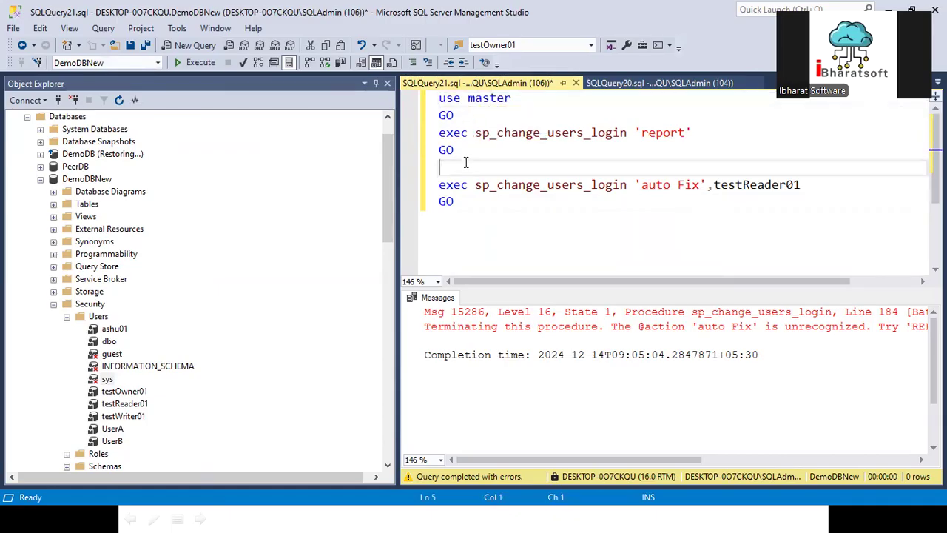
pyautogui.moveTo(584, 164); pyautogui.dragTo(429, 99)
pyautogui.click(194, 62)
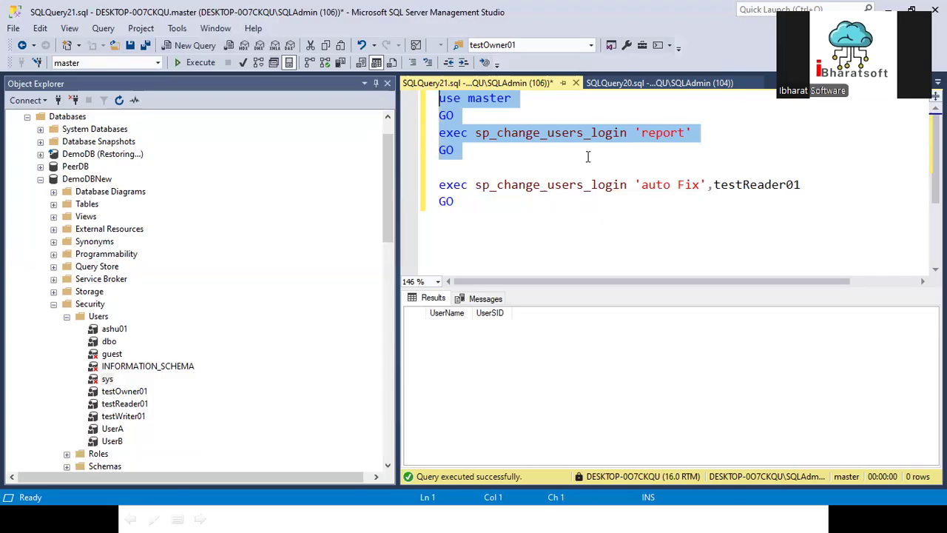
# - Select the auto Fix statement and its GO, and cancel the new database user dialog
pyautogui.click(499, 235)
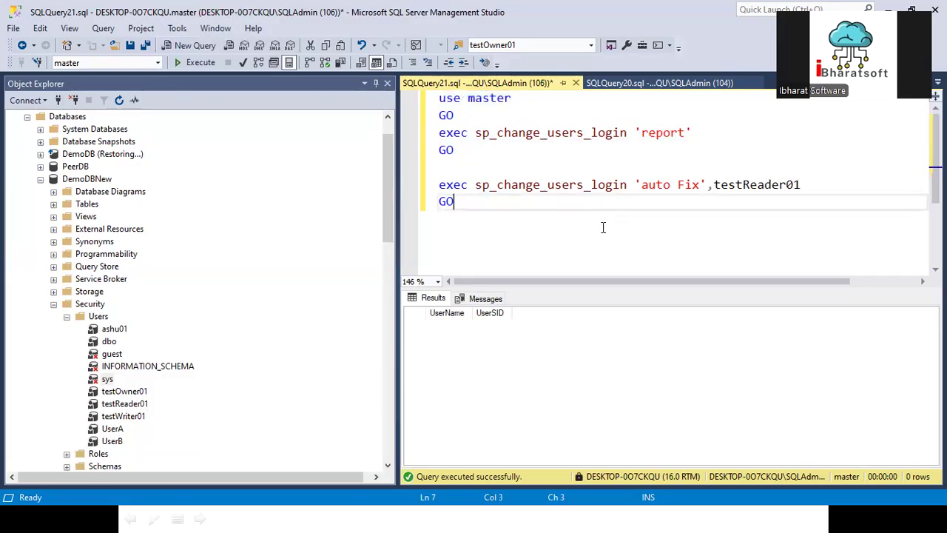
pyautogui.moveTo(426, 202); pyautogui.dragTo(422, 190)
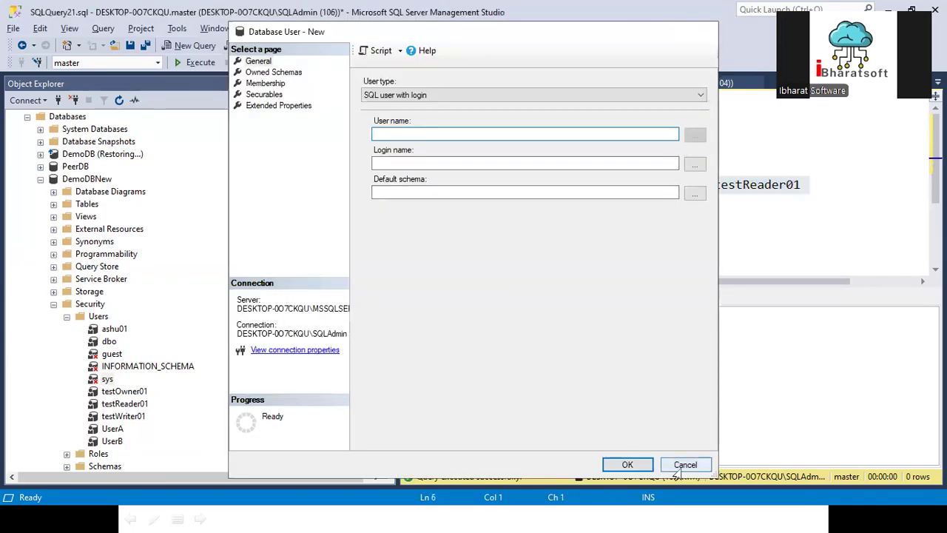
pyautogui.click(682, 464)
# - Overwrite the auto Fix lines with 'd' and browse the Word migration guide
pyautogui.write('d')
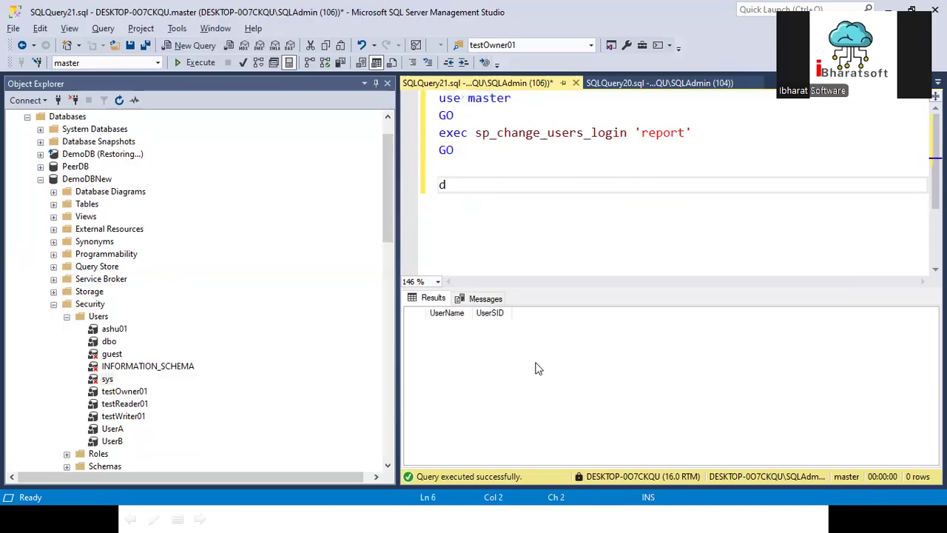
pyautogui.hotkey('alt', 'Tab')
pyautogui.scroll(12, 463, 305)
pyautogui.scroll(-5, 466, 307)
pyautogui.scroll(-9, 459, 303)
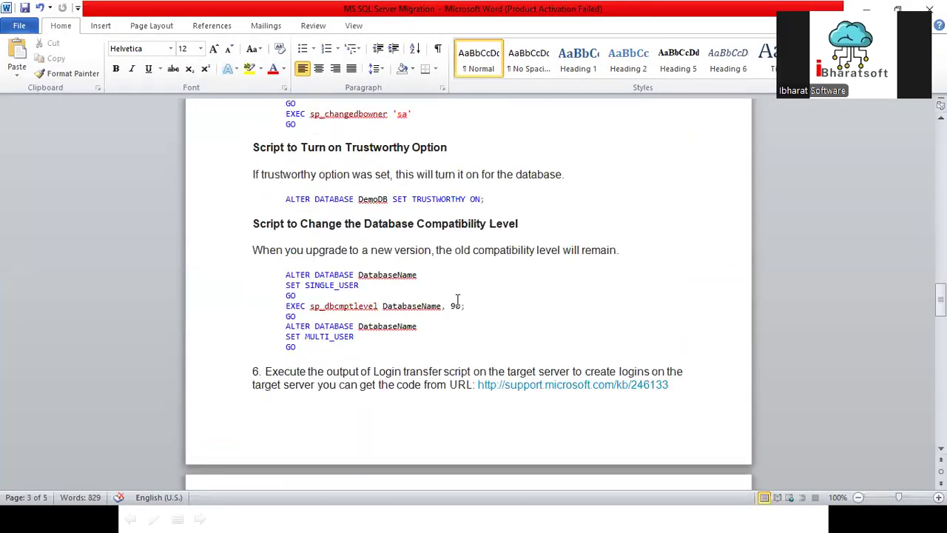
pyautogui.scroll(-9, 457, 300)
pyautogui.scroll(18, 415, 235)
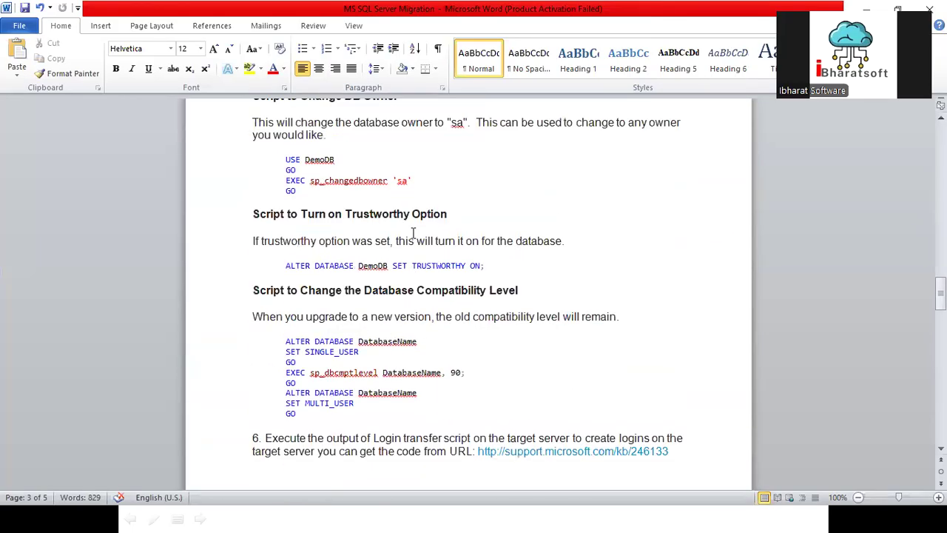
pyautogui.scroll(9, 413, 233)
pyautogui.scroll(-20, 413, 233)
pyautogui.scroll(12, 413, 233)
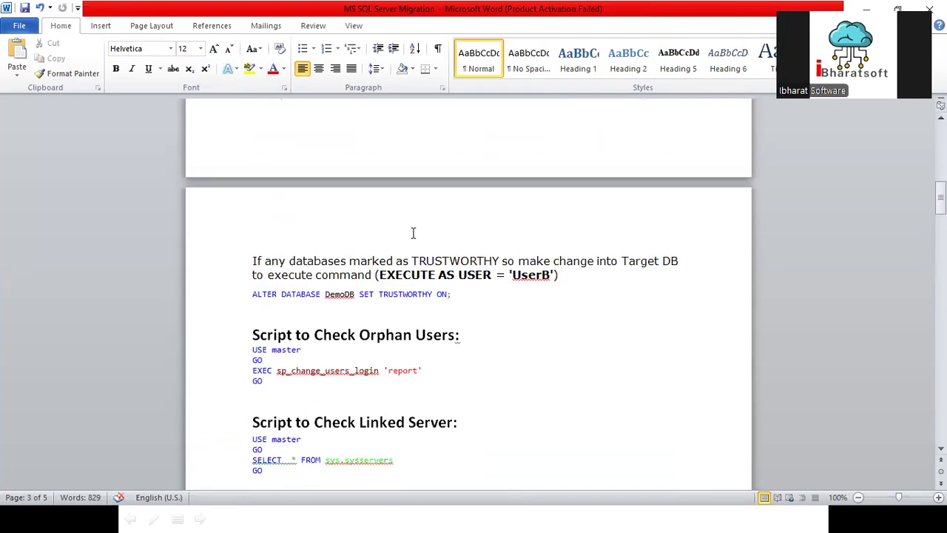
pyautogui.scroll(6, 413, 233)
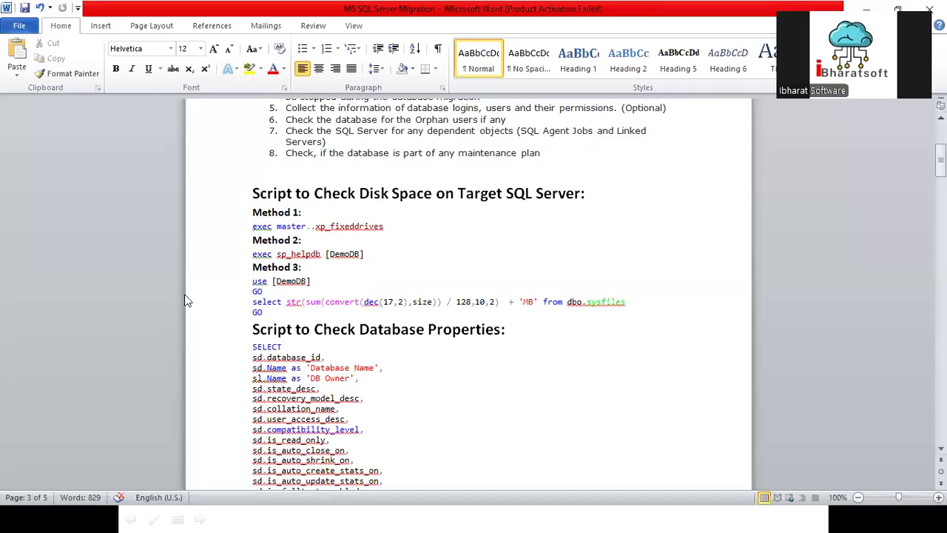
pyautogui.scroll(-12, 391, 229)
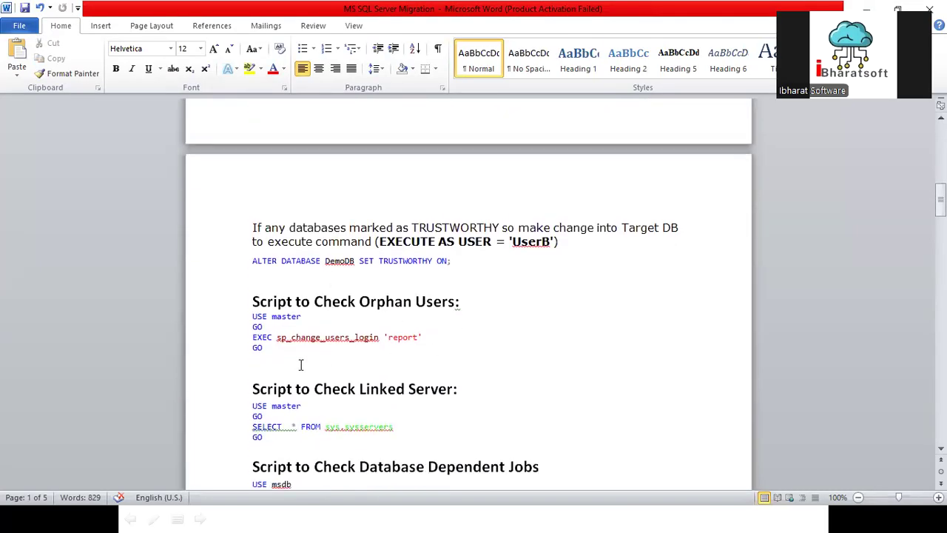
pyautogui.moveTo(300, 364); pyautogui.dragTo(247, 318)
# - Select the Method 1–3 scripts under 'Script to Fix Orphan Users', then select the stray 'd' in SSMS
pyautogui.scroll(-4, 271, 355)
pyautogui.scroll(-15, 296, 368)
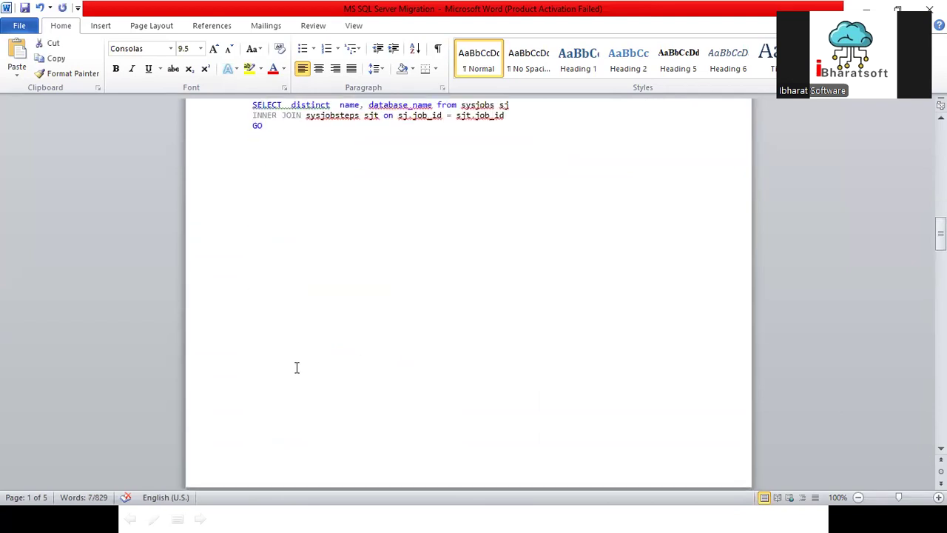
pyautogui.scroll(-5, 315, 367)
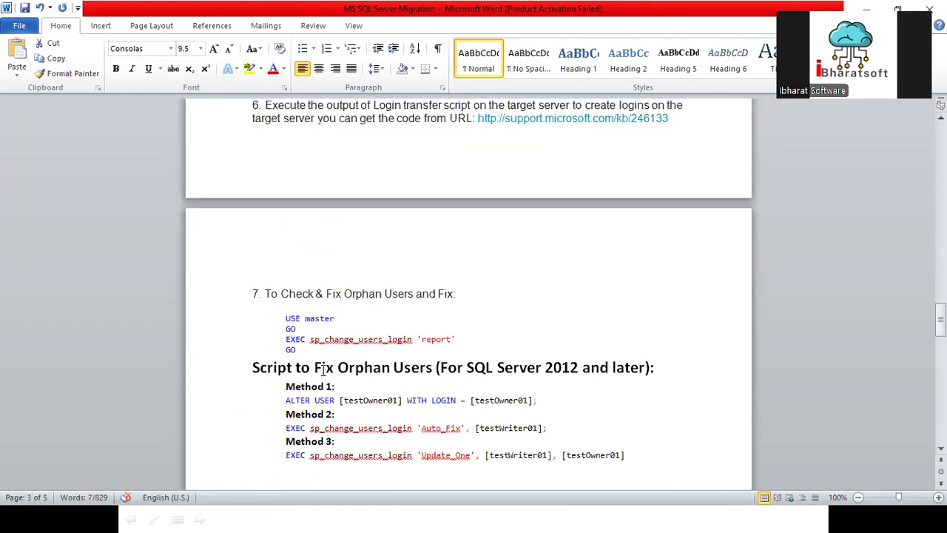
pyautogui.scroll(-1, 324, 367)
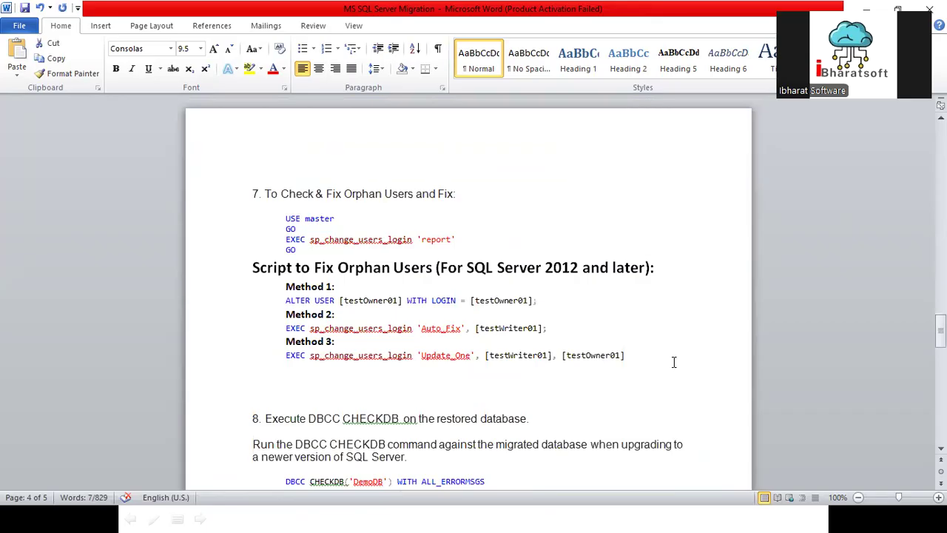
pyautogui.moveTo(626, 355); pyautogui.dragTo(260, 293)
pyautogui.hotkey('ctrl', 'c')
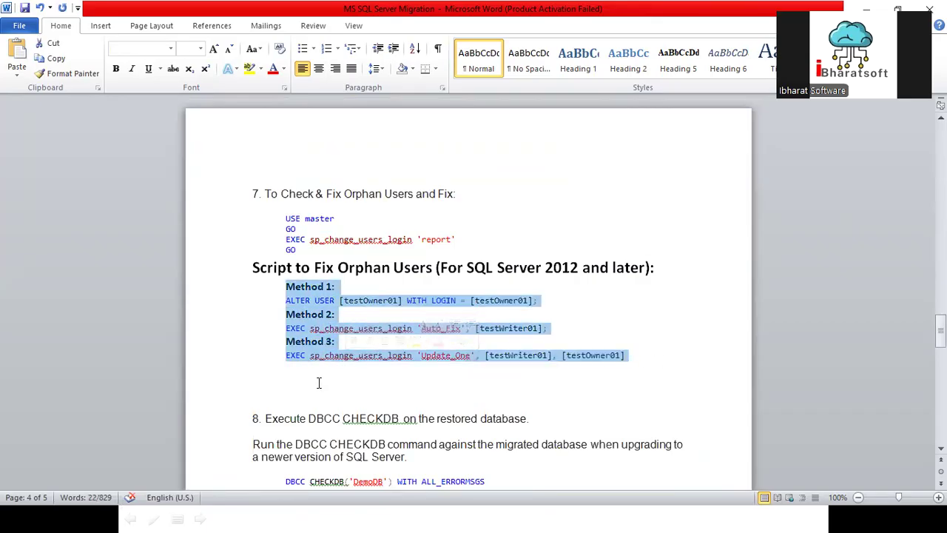
pyautogui.hotkey('alt', 'Tab')
pyautogui.moveTo(541, 180); pyautogui.dragTo(376, 195)
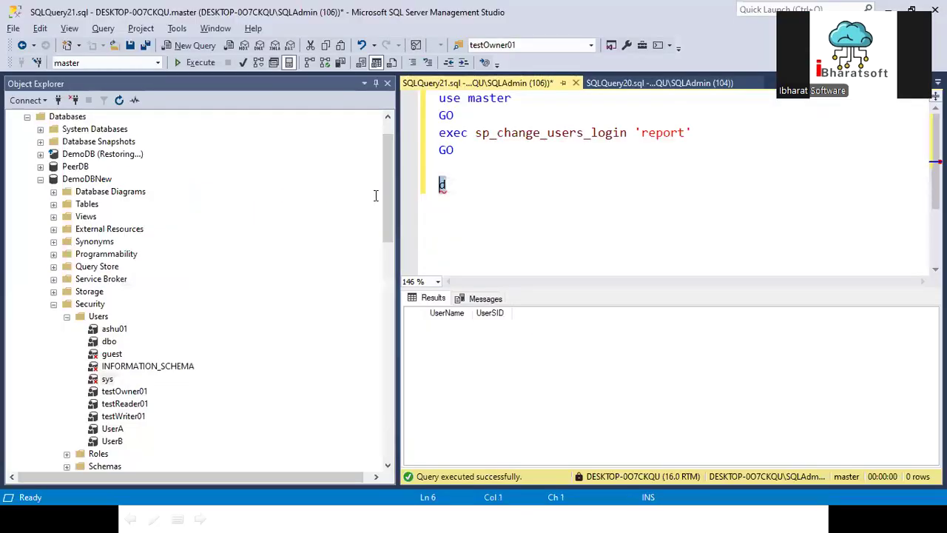
# - Paste the Method 1–3 scripts into the query and annotate Method 1 with '2012 later'
pyautogui.hotkey('ctrl', 'v')
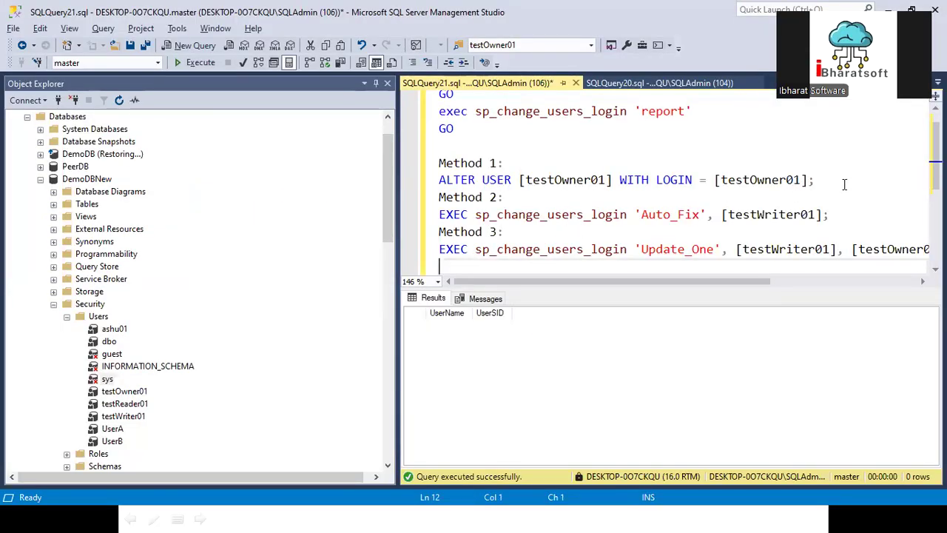
pyautogui.moveTo(845, 184)
pyautogui.mouseDown()
pyautogui.moveTo(376, 200)
pyautogui.moveTo(374, 185)
pyautogui.mouseUp()
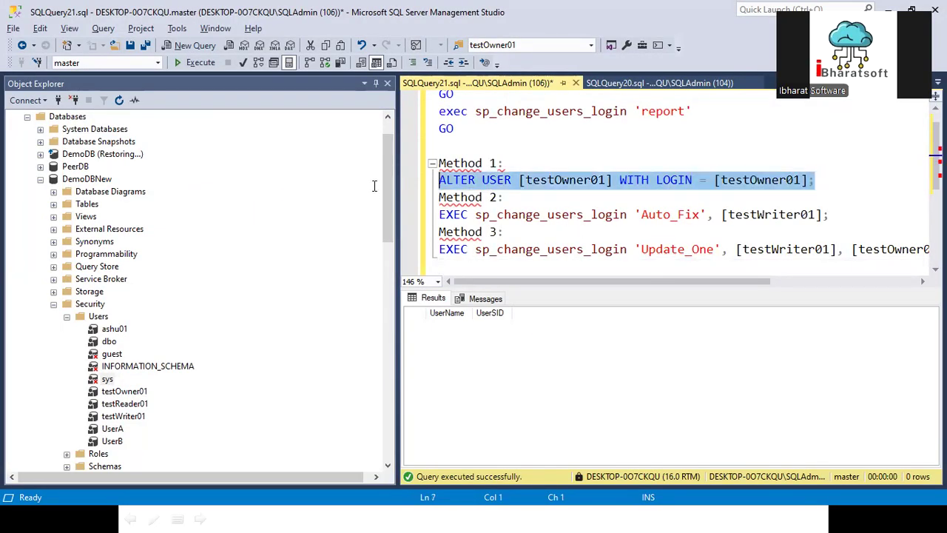
pyautogui.click(520, 162)
pyautogui.write('2')
pyautogui.write('021')
pyautogui.press('BackSpace')
pyautogui.press('BackSpace')
pyautogui.write('12 later')
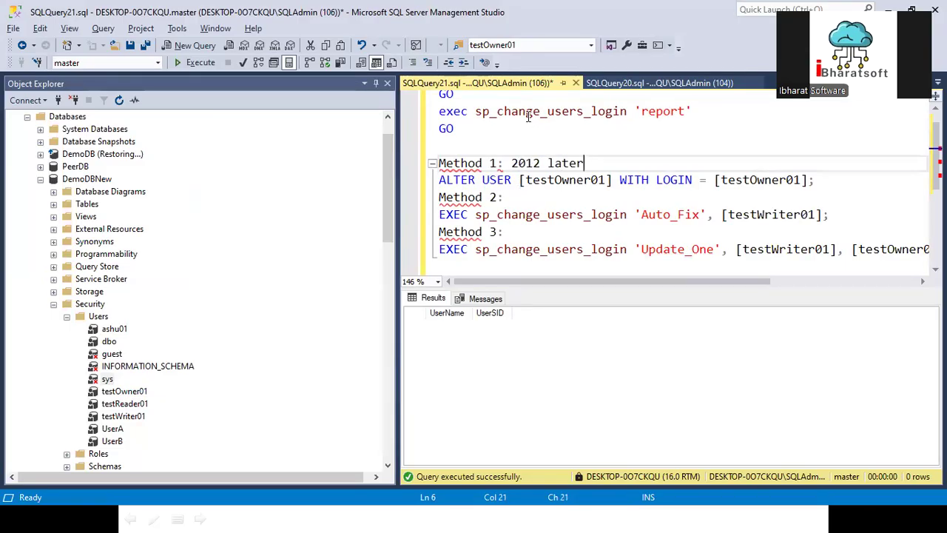
# - Select the full Method 1 ALTER USER [testOwner01] statement
pyautogui.doubleClick(549, 183)
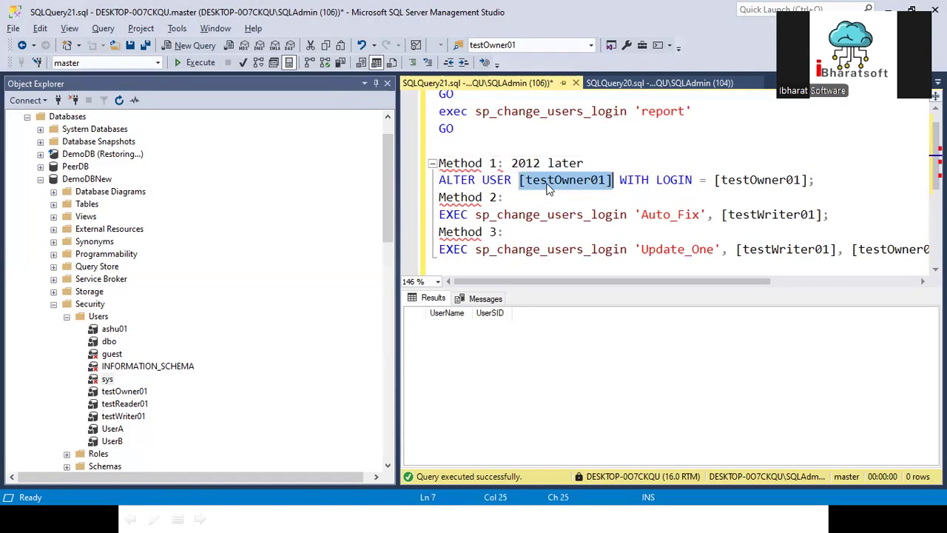
pyautogui.click(713, 182)
pyautogui.moveTo(837, 182); pyautogui.dragTo(590, 191)
pyautogui.moveTo(408, 189); pyautogui.dragTo(408, 189)
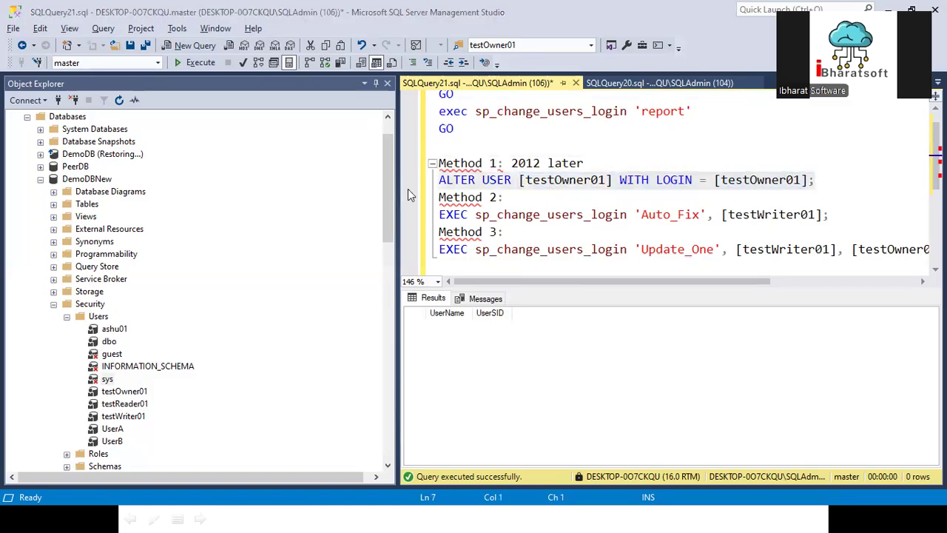
pyautogui.click(566, 188)
pyautogui.moveTo(832, 184); pyautogui.dragTo(401, 182)
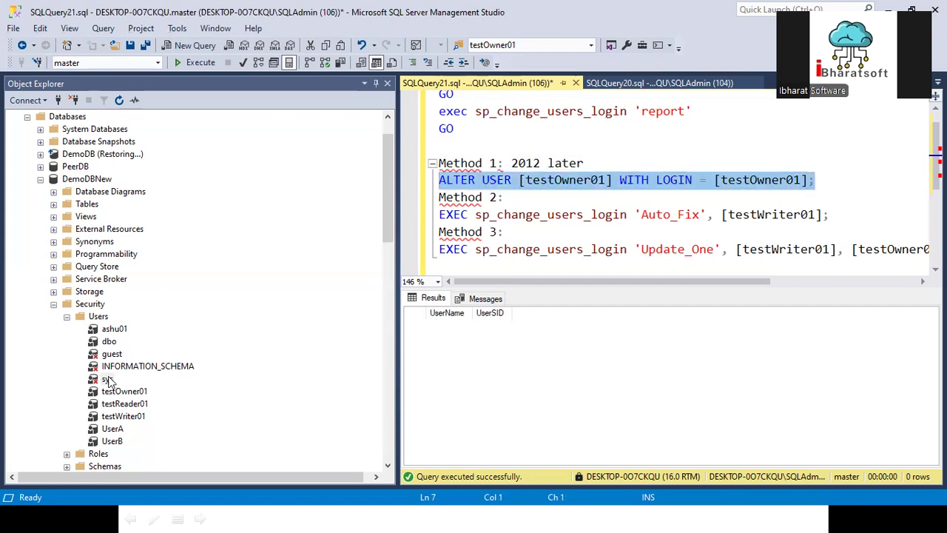
# - Drag the testReader01 login name from Object Explorer into the script and cut it
pyautogui.scroll(1, 100, 333)
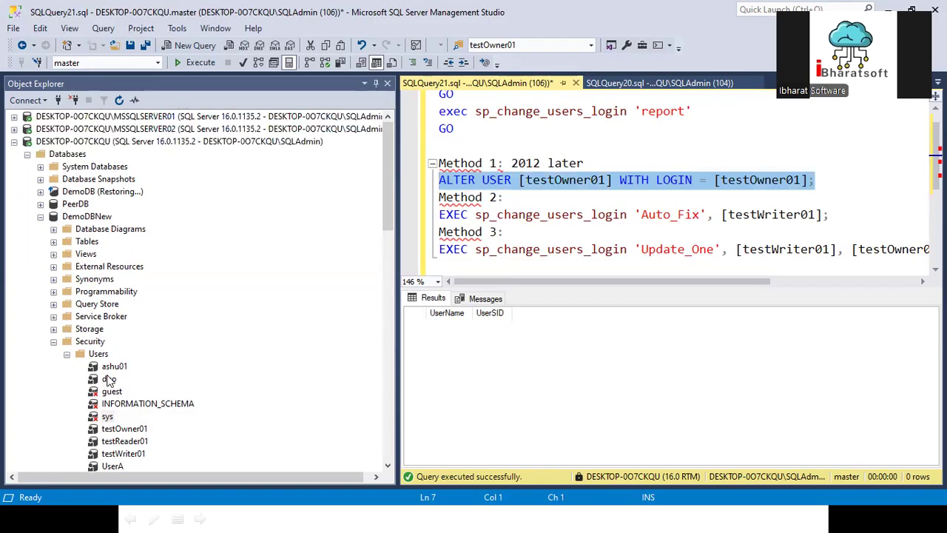
pyautogui.scroll(-2, 104, 377)
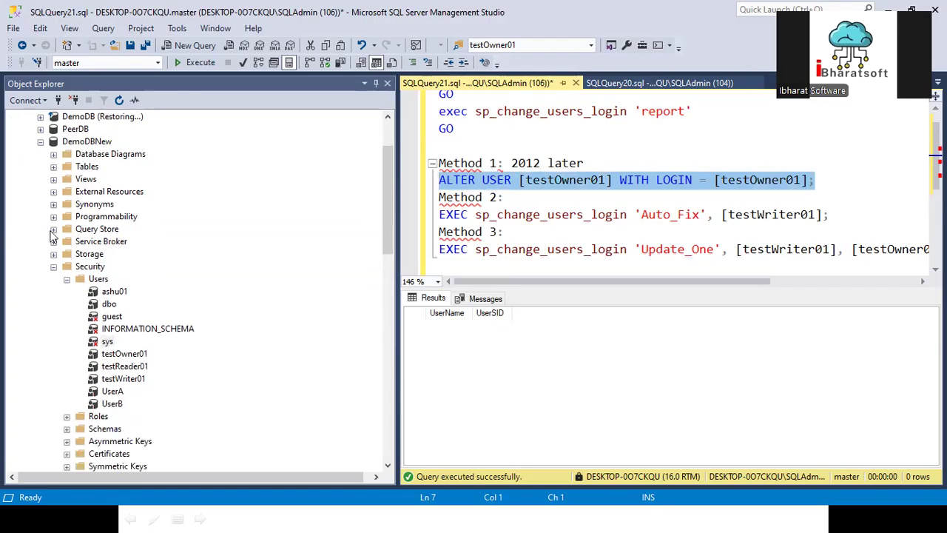
pyautogui.click(41, 141)
pyautogui.scroll(2, 23, 174)
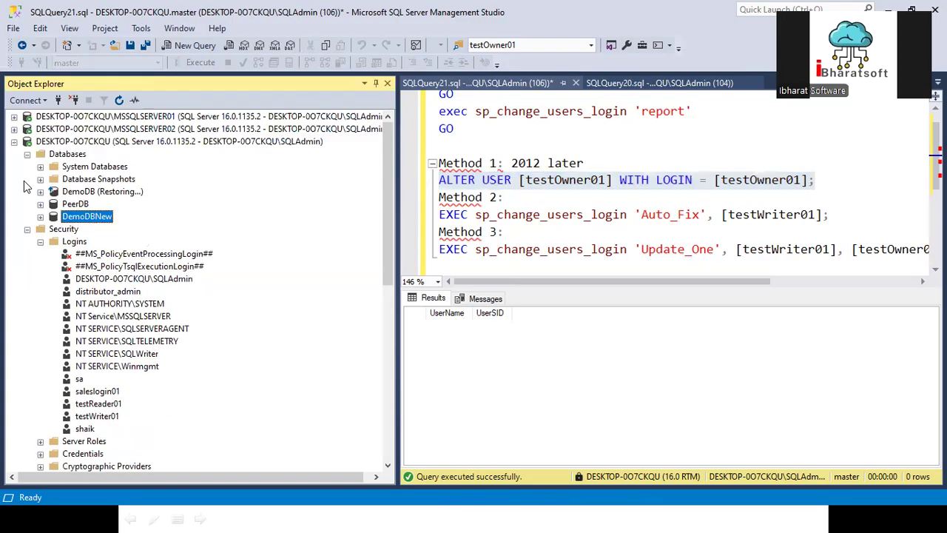
pyautogui.scroll(-1, 95, 331)
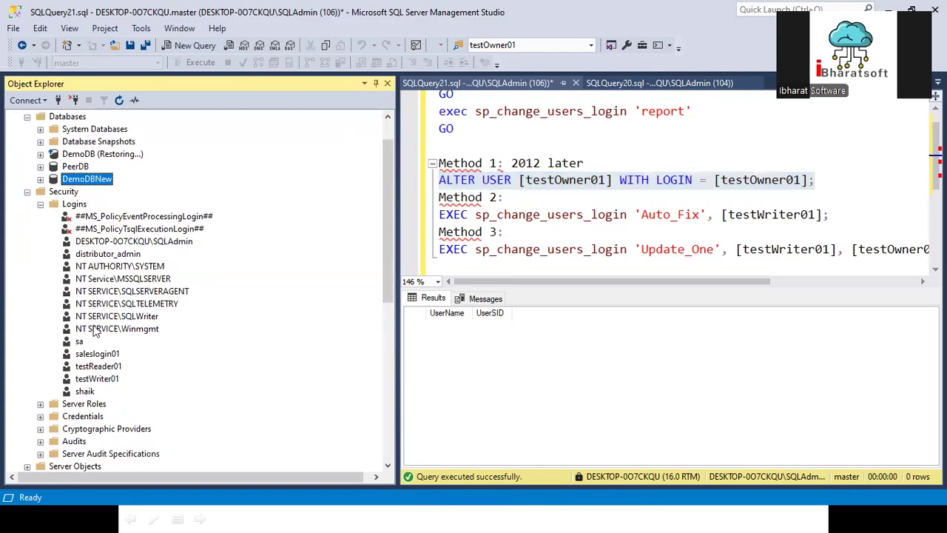
pyautogui.click(98, 367)
pyautogui.moveTo(98, 367); pyautogui.dragTo(479, 141)
pyautogui.press('Delete')
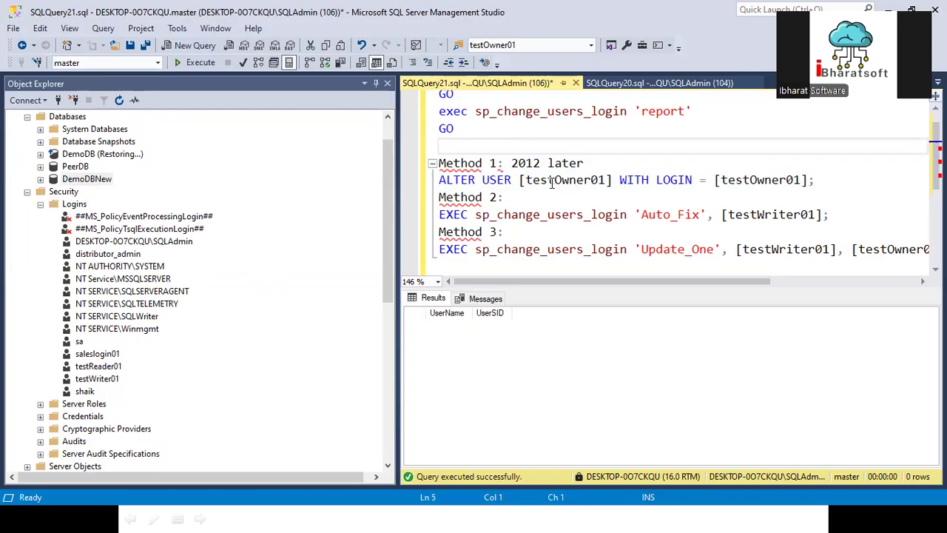
# - Replace both testOwner01 names in ALTER USER with testReader01 and select the statement
pyautogui.doubleClick(551, 179)
pyautogui.write('[testReader01]')
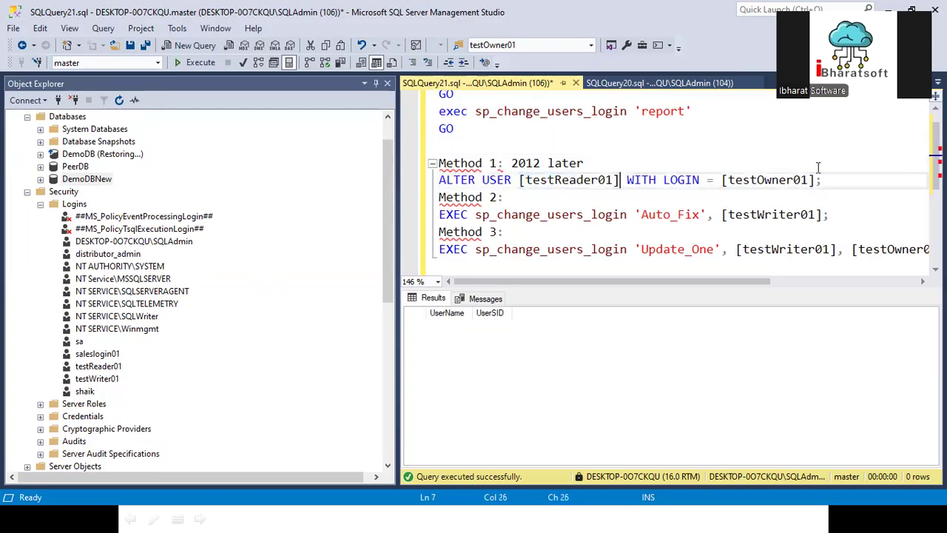
pyautogui.doubleClick(767, 180)
pyautogui.write('[testReader01]')
pyautogui.moveTo(829, 180); pyautogui.dragTo(438, 180)
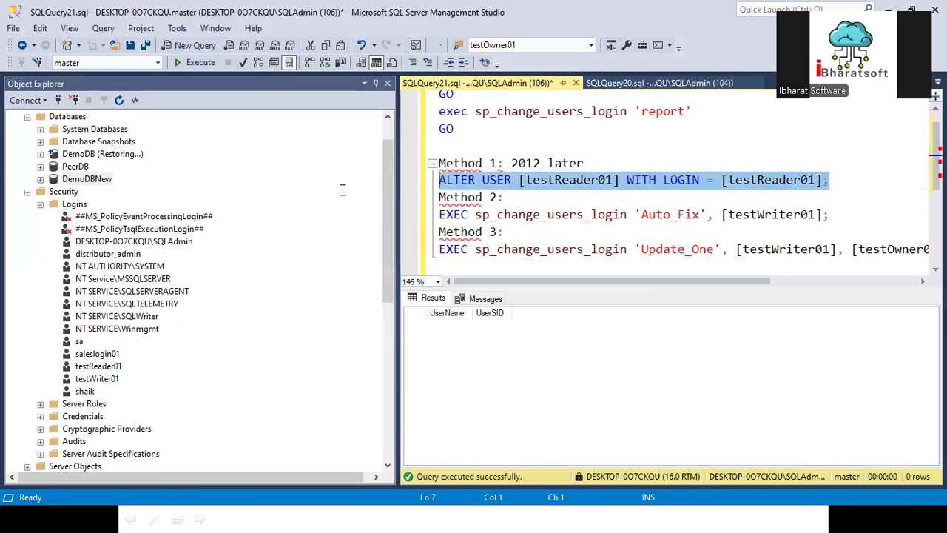
# - Run the ALTER USER statement against the DemoDBNew database
pyautogui.click(161, 64)
pyautogui.click(95, 74)
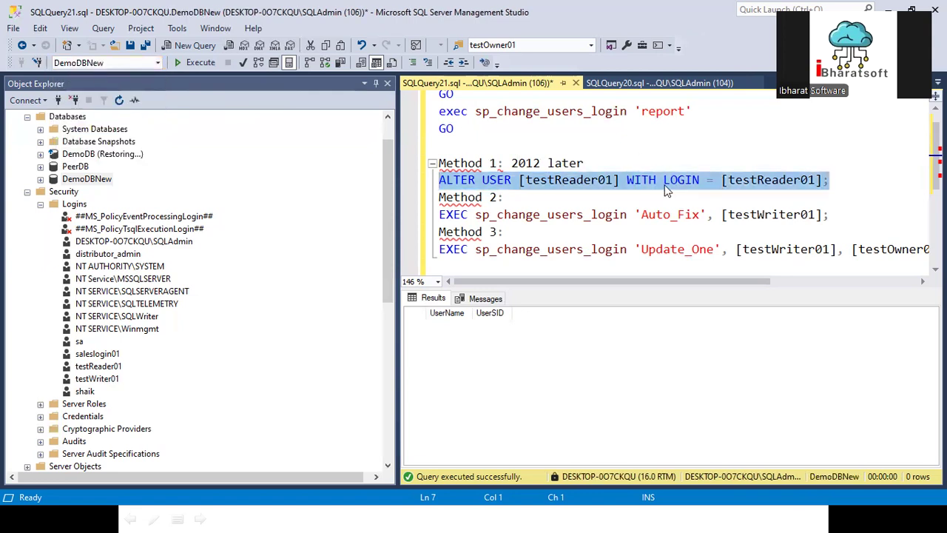
pyautogui.click(495, 195)
pyautogui.moveTo(832, 179); pyautogui.dragTo(421, 183)
pyautogui.click(200, 68)
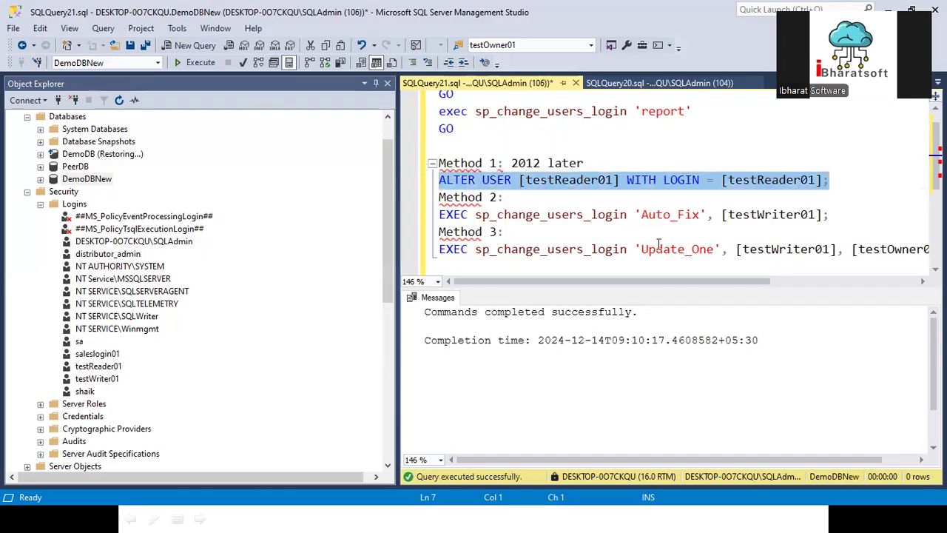
# - Re-run the use master and exec orphan-user report batch, returning 0 rows
pyautogui.moveTo(456, 130); pyautogui.dragTo(429, 108)
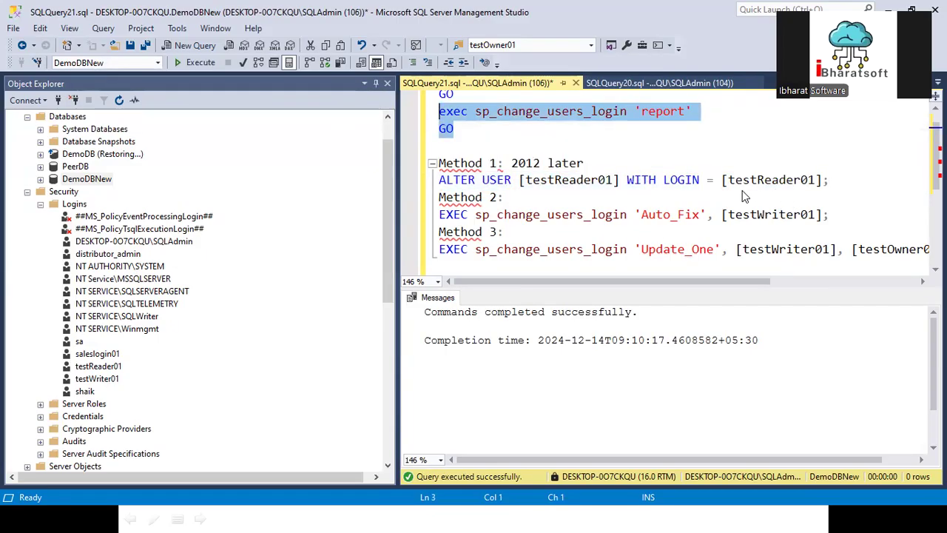
pyautogui.scroll(1, 606, 218)
pyautogui.moveTo(487, 157); pyautogui.dragTo(420, 107)
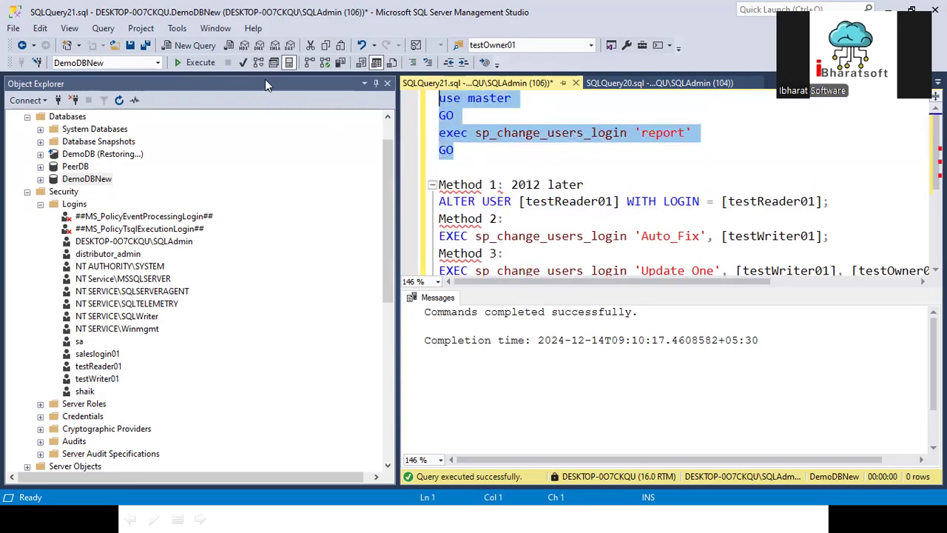
pyautogui.click(191, 62)
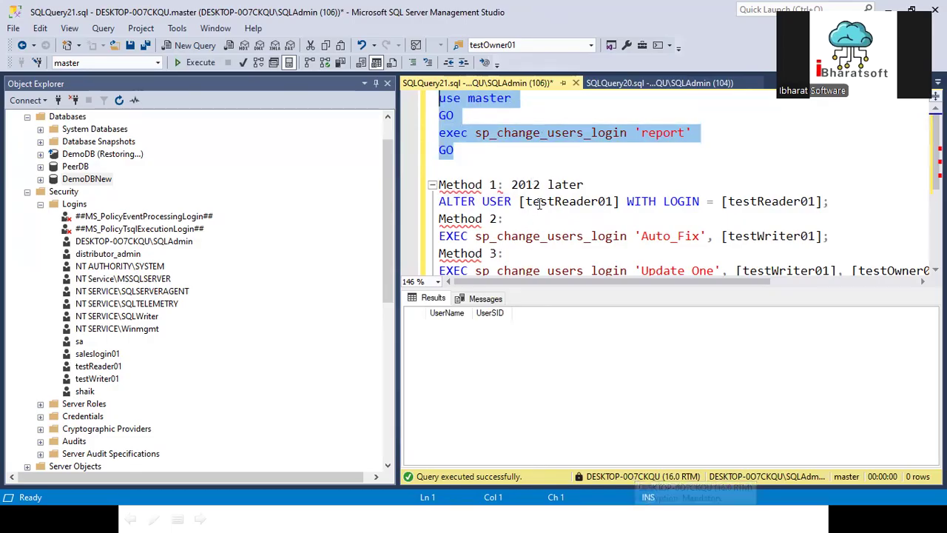
pyautogui.click(491, 153)
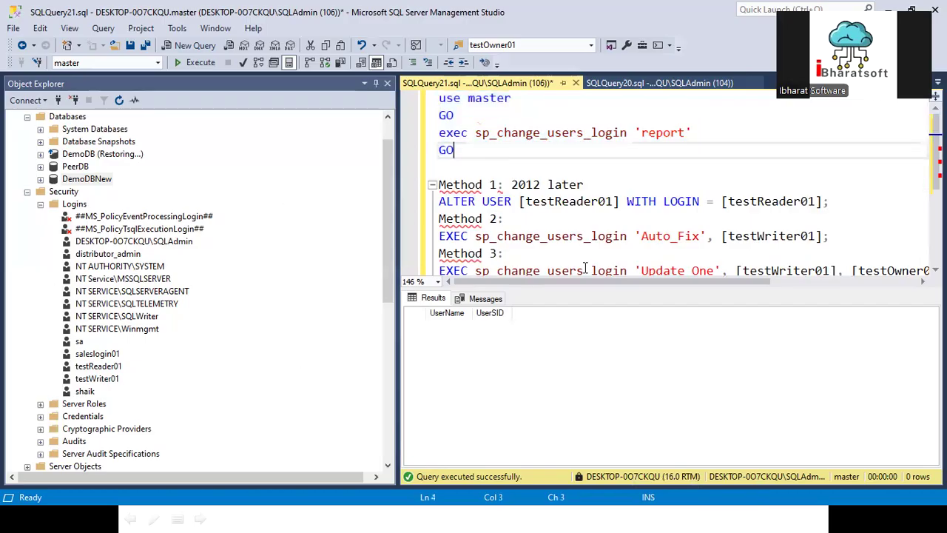
pyautogui.moveTo(537, 237)
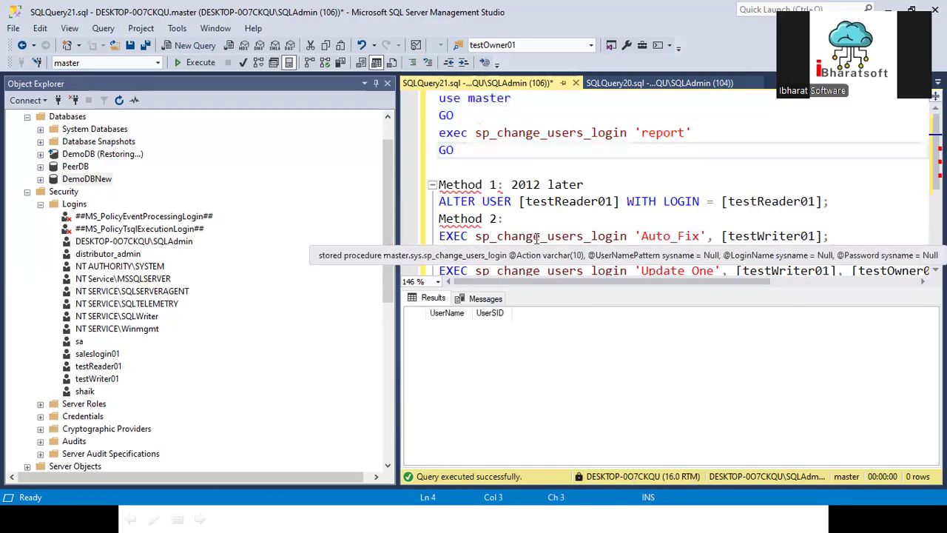
pyautogui.scroll(-1, 537, 236)
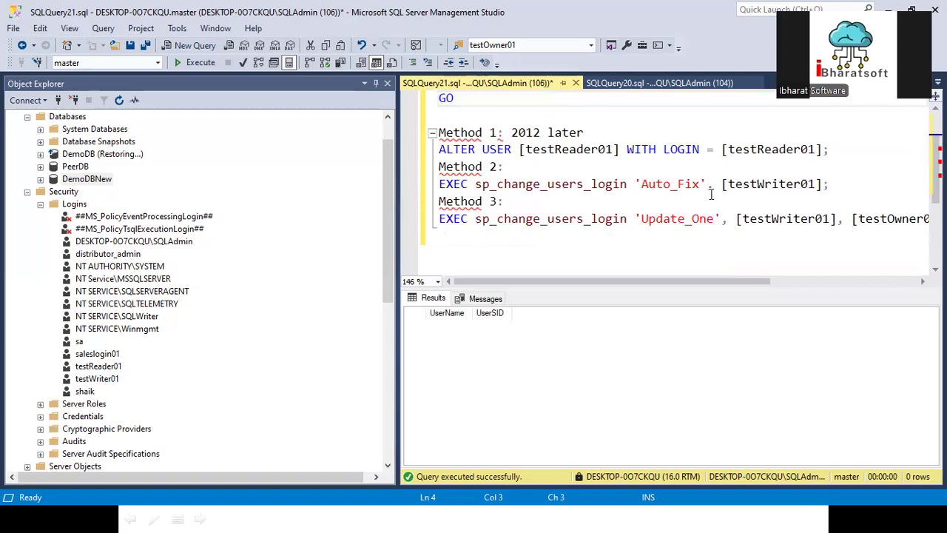
pyautogui.click(642, 184)
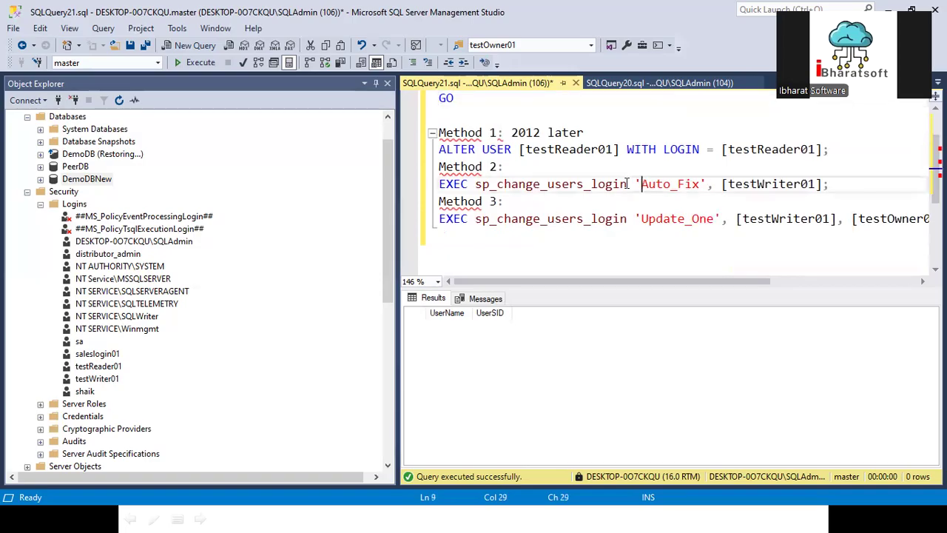
pyautogui.scroll(1, 533, 165)
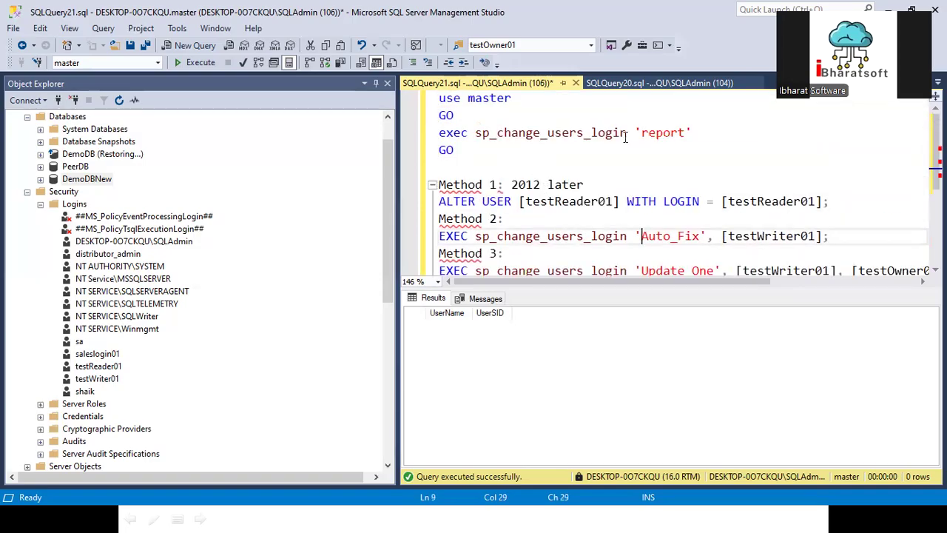
pyautogui.moveTo(692, 133); pyautogui.dragTo(403, 127)
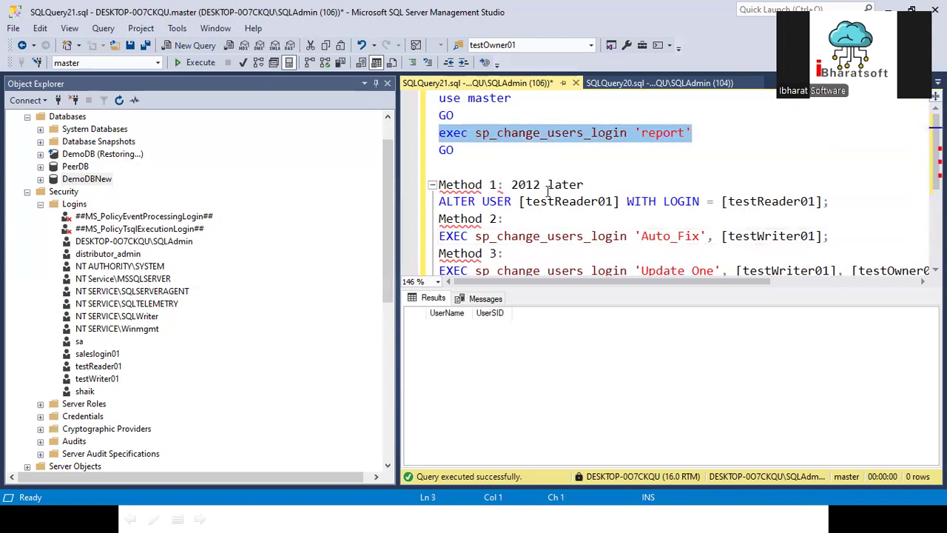
pyautogui.scroll(-2, 548, 187)
pyautogui.moveTo(627, 134); pyautogui.dragTo(453, 134)
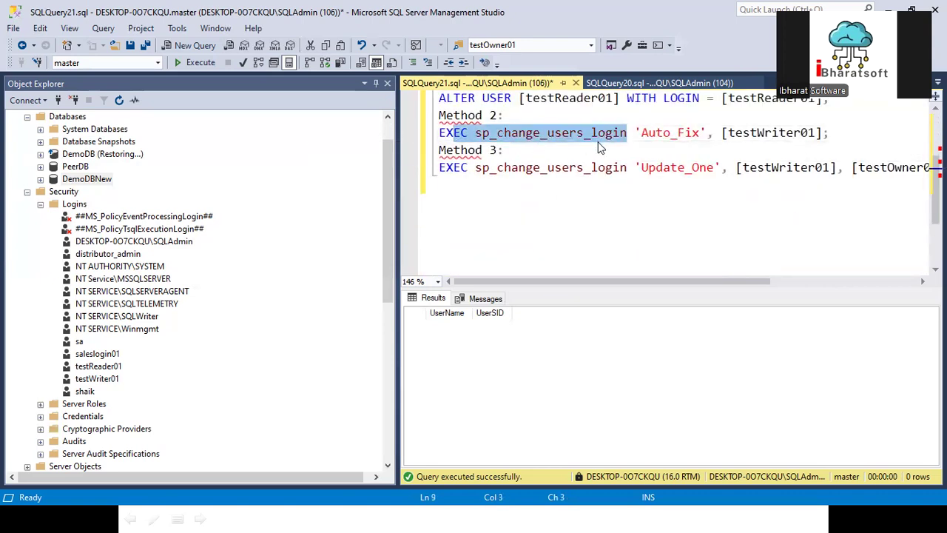
pyautogui.click(642, 133)
pyautogui.keyDown('shift'); pyautogui.click(701, 132); pyautogui.keyUp('shift')
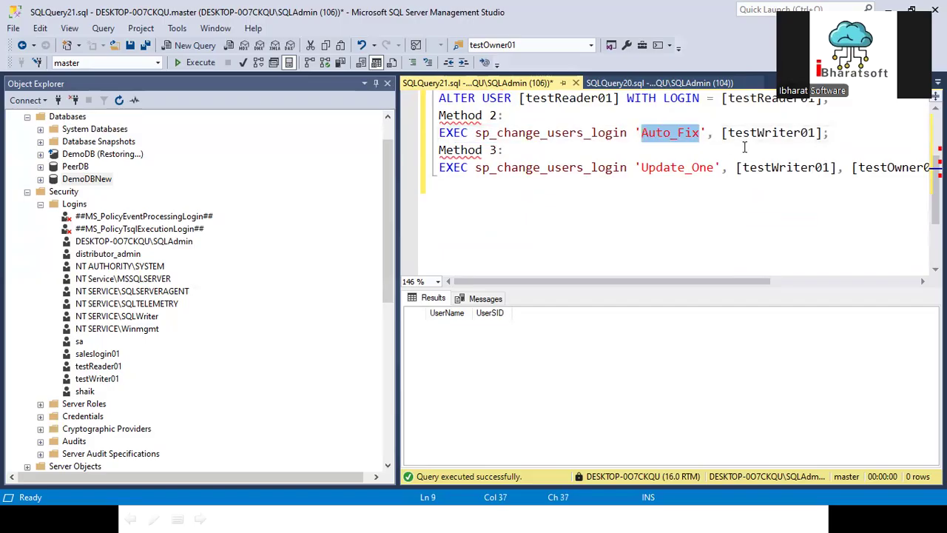
pyautogui.scroll(1, 743, 144)
pyautogui.click(760, 184)
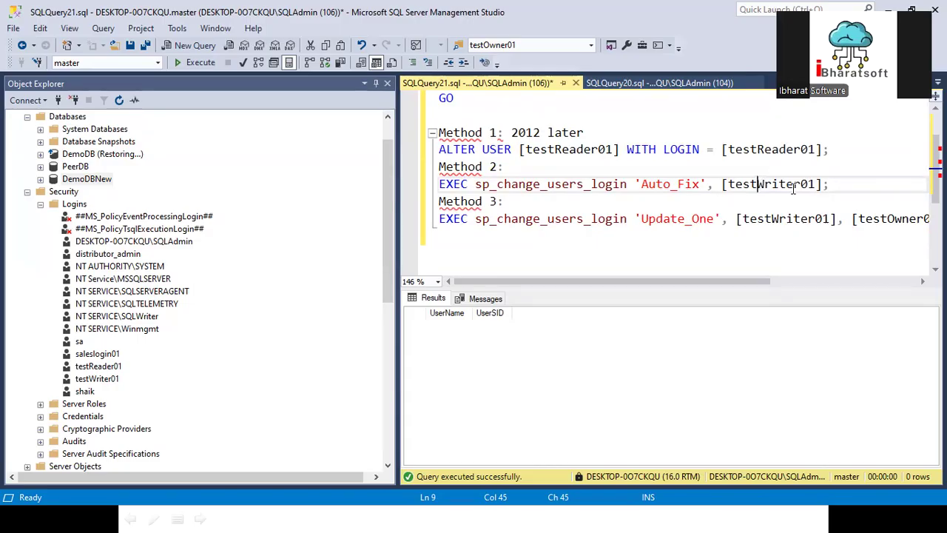
# - In the Update_One statements, replace testWriter01 with testReader01 and testOwner01 with testWriter01
pyautogui.moveTo(846, 185); pyautogui.dragTo(409, 171)
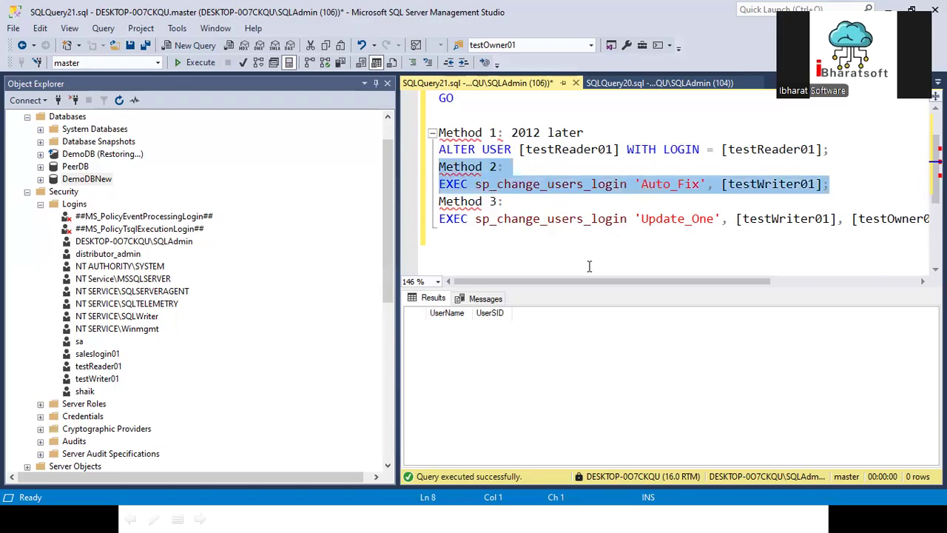
pyautogui.moveTo(590, 281); pyautogui.dragTo(666, 283)
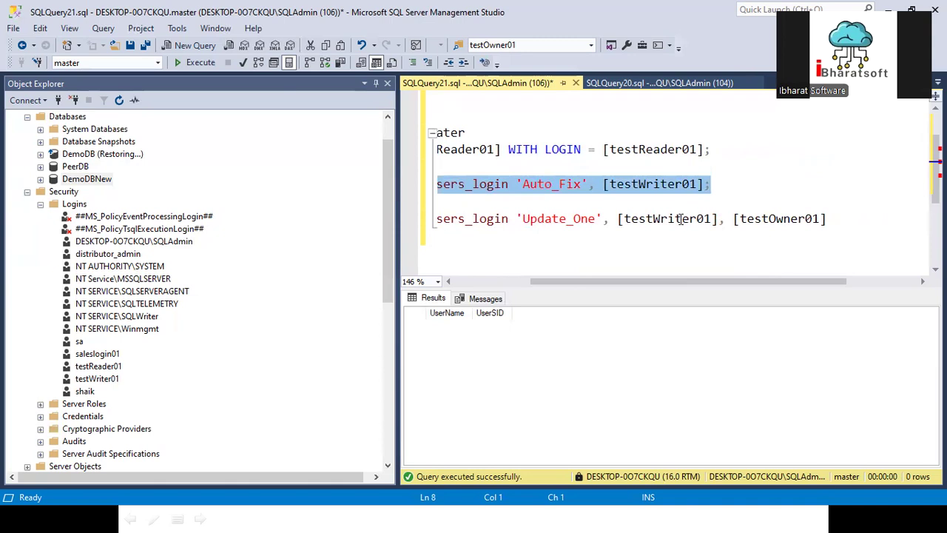
pyautogui.doubleClick(634, 149)
pyautogui.hotkey('ctrl', 'c')
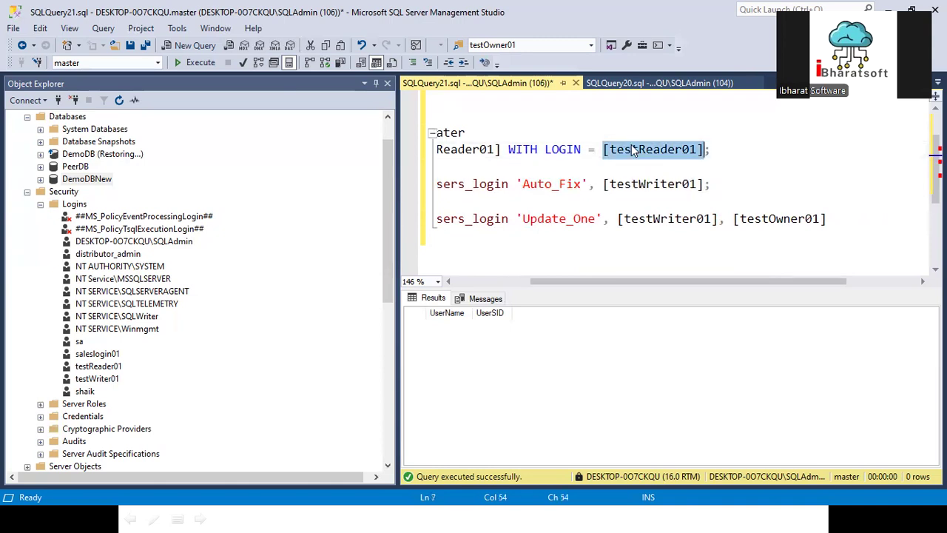
pyautogui.doubleClick(659, 221)
pyautogui.hotkey('ctrl', 'v')
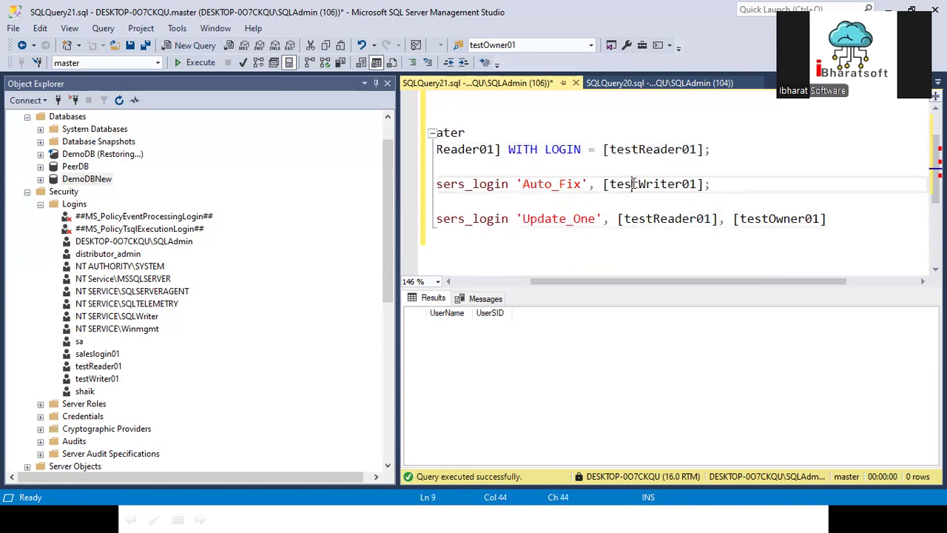
pyautogui.doubleClick(635, 183)
pyautogui.hotkey('ctrl', 'c')
pyautogui.doubleClick(796, 218)
pyautogui.hotkey('ctrl', 'v')
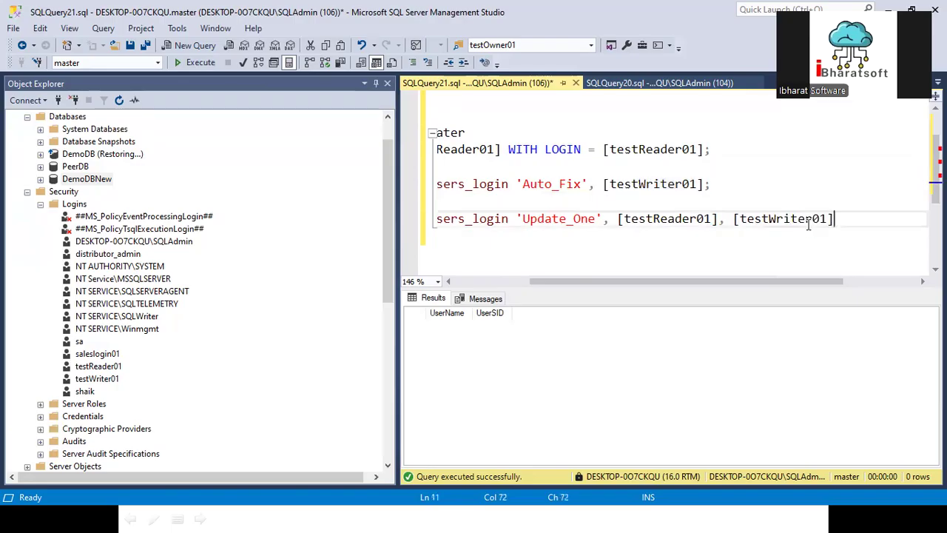
pyautogui.moveTo(868, 219); pyautogui.dragTo(329, 209)
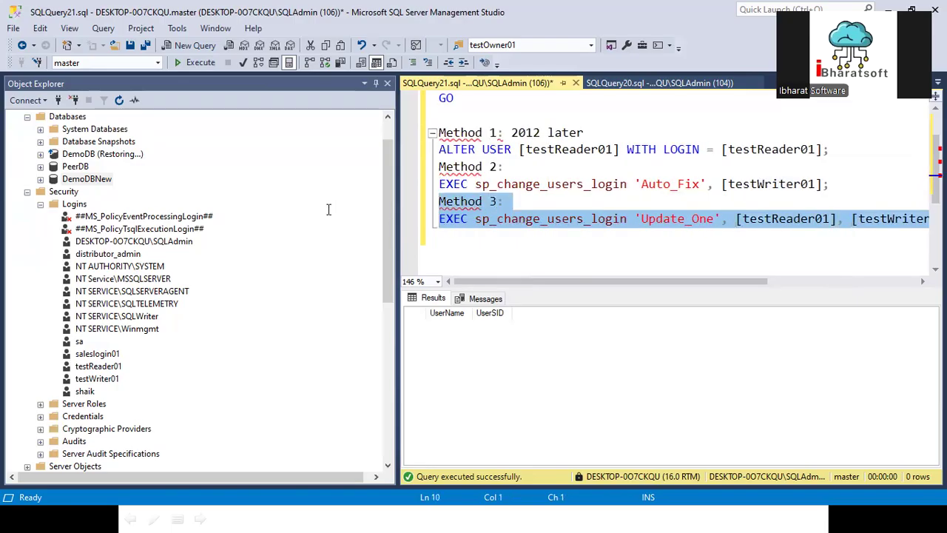
# - Copy the Method 1 ALTER USER line to the end of the script, without its heading
pyautogui.moveTo(838, 152); pyautogui.dragTo(418, 137)
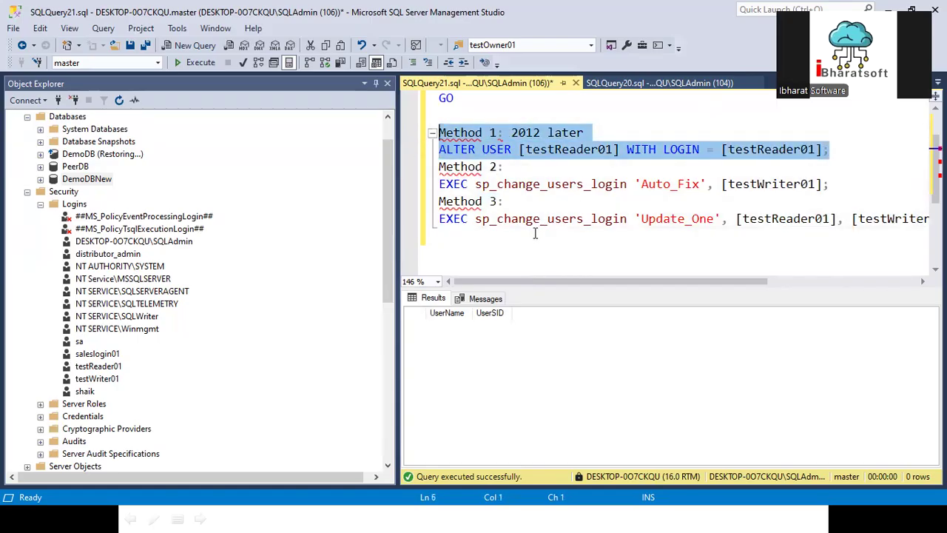
pyautogui.click(477, 252)
pyautogui.press('Return')
pyautogui.press('Return')
pyautogui.hotkey('ctrl', 'v')
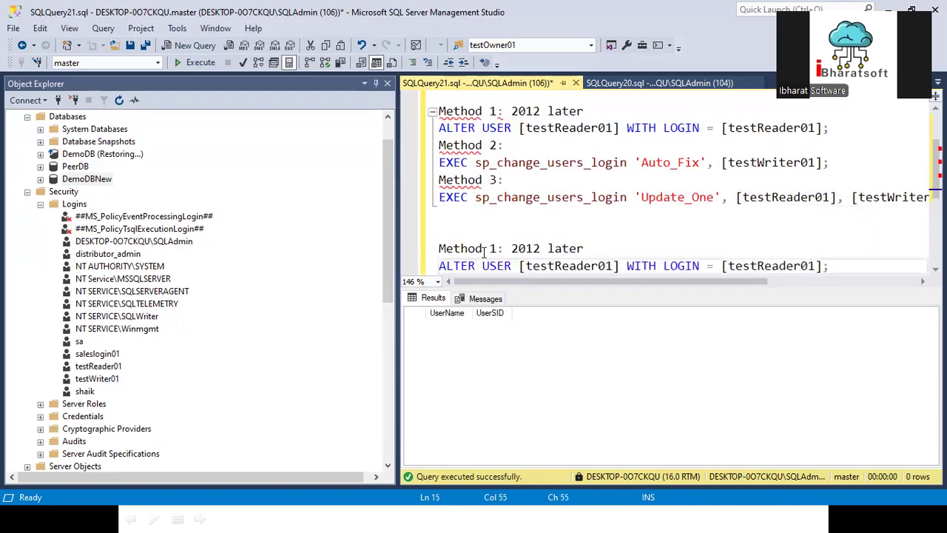
pyautogui.scroll(-1, 484, 254)
pyautogui.moveTo(613, 200); pyautogui.dragTo(425, 203)
pyautogui.press('Delete')
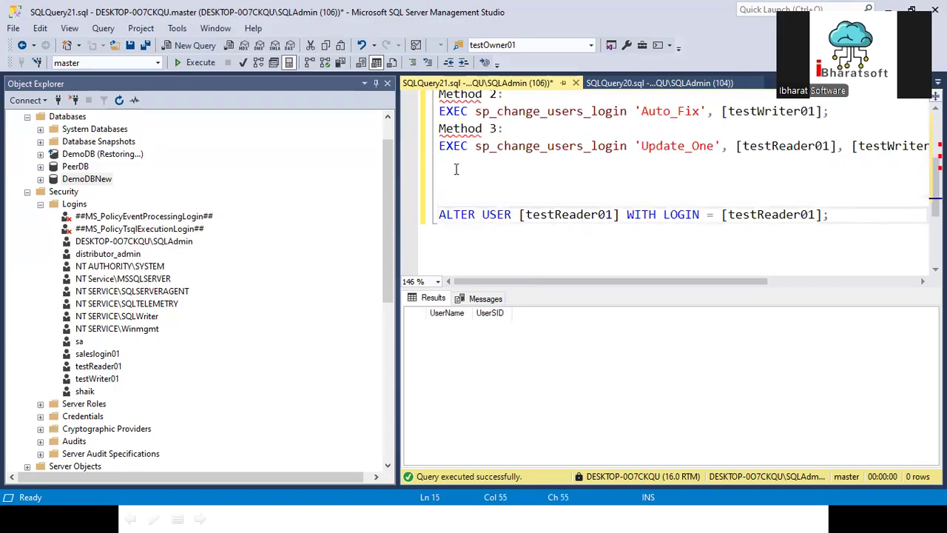
# - Review the Method 3 lines and the user and login names in the ALTER USER statement
pyautogui.moveTo(457, 169); pyautogui.dragTo(415, 95)
pyautogui.scroll(2, 512, 190)
pyautogui.click(731, 110)
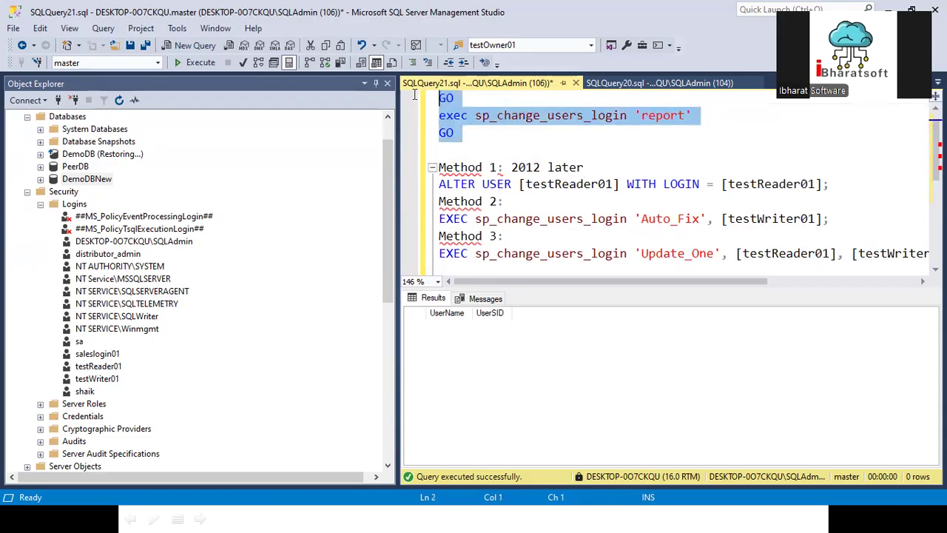
pyautogui.scroll(-2, 557, 240)
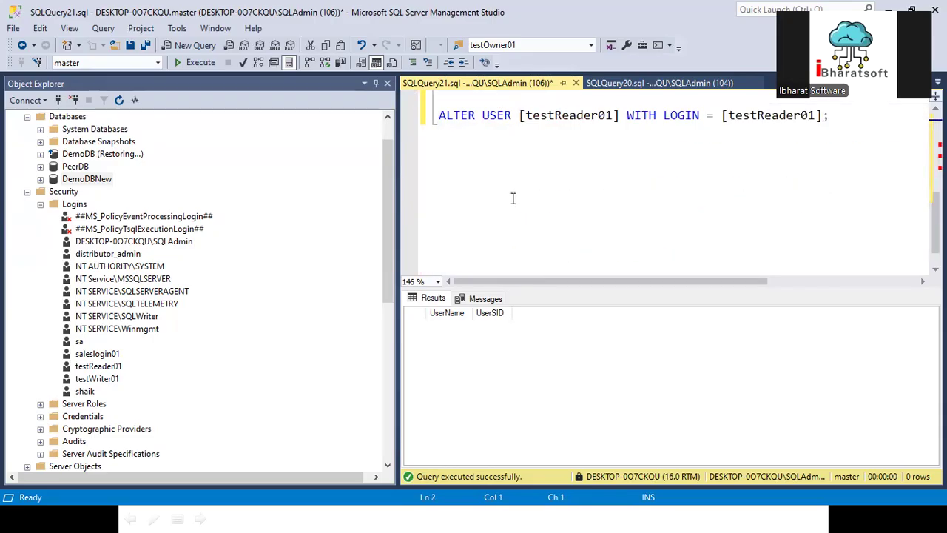
pyautogui.scroll(1, 513, 198)
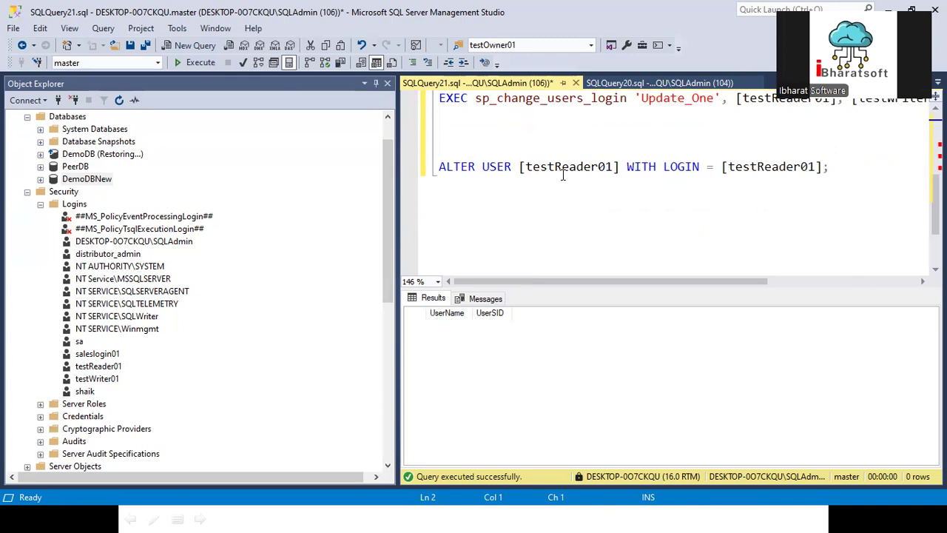
pyautogui.click(564, 166)
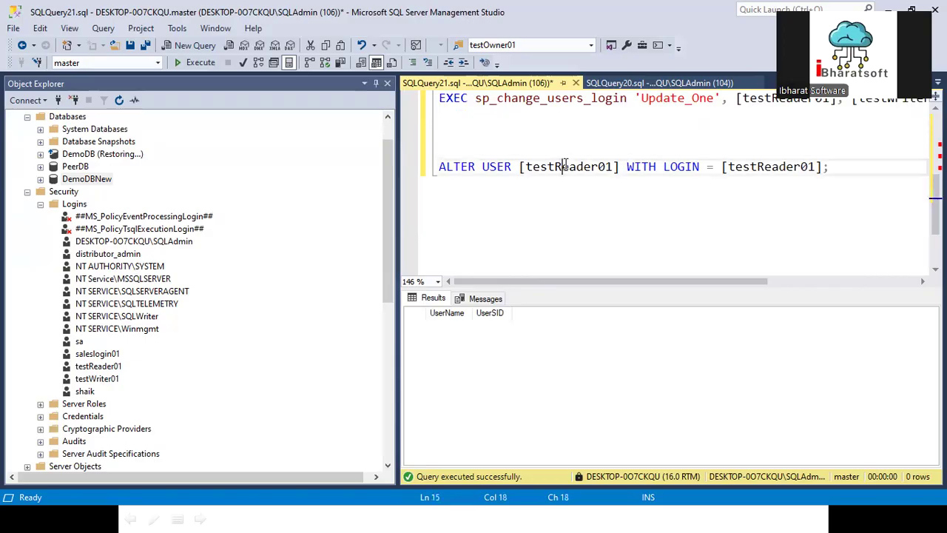
pyautogui.doubleClick(557, 167)
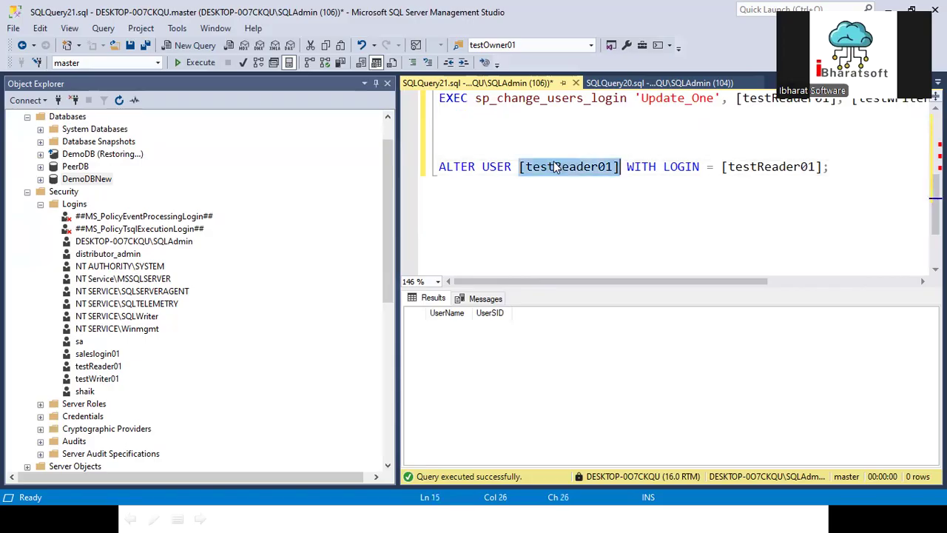
pyautogui.doubleClick(769, 166)
pyautogui.moveTo(884, 176); pyautogui.dragTo(344, 183)
pyautogui.scroll(2, 462, 222)
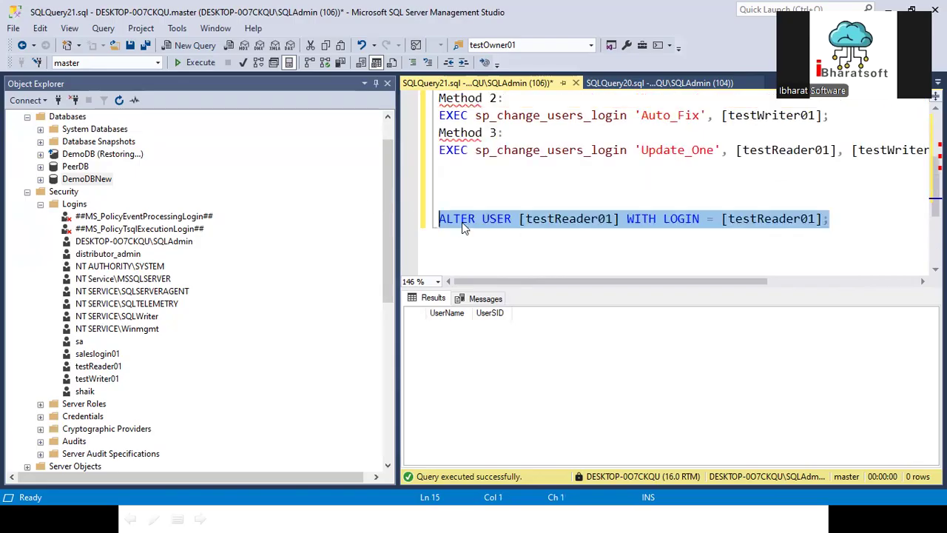
# - Comment out the Method 2 and Method 3 lines with Ctrl+K, Ctrl+C
pyautogui.moveTo(490, 248); pyautogui.dragTo(423, 163)
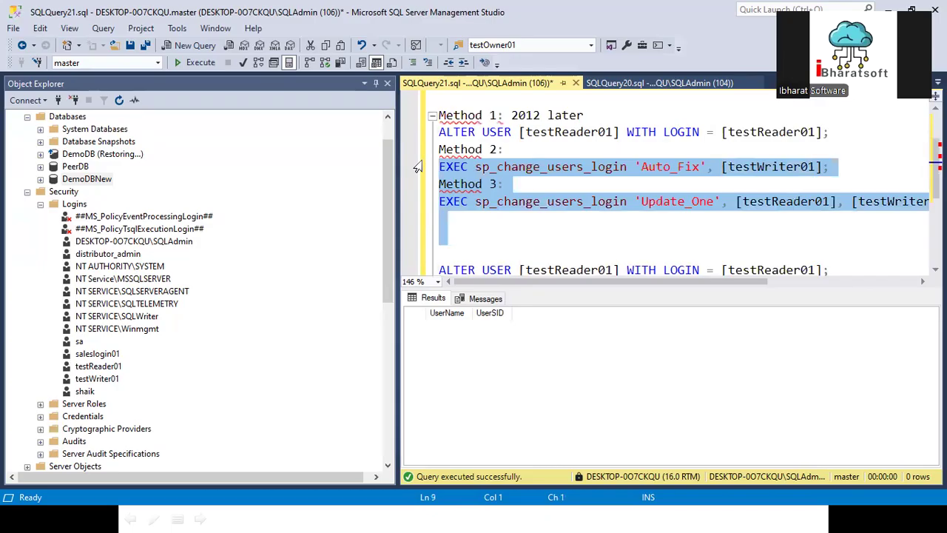
pyautogui.hotkey('shift', 'Up')
pyautogui.hotkey('ctrl', 'k')
pyautogui.hotkey('ctrl', 'c')
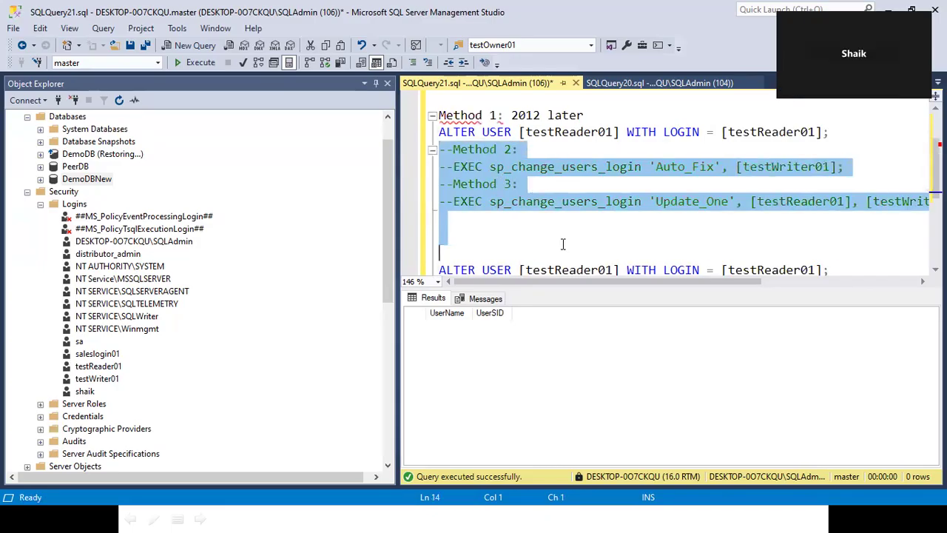
pyautogui.scroll(-1, 563, 244)
# - Check the Word reference script, then delete the extra blank line above ALTER USER
pyautogui.hotkey('alt', 'Tab')
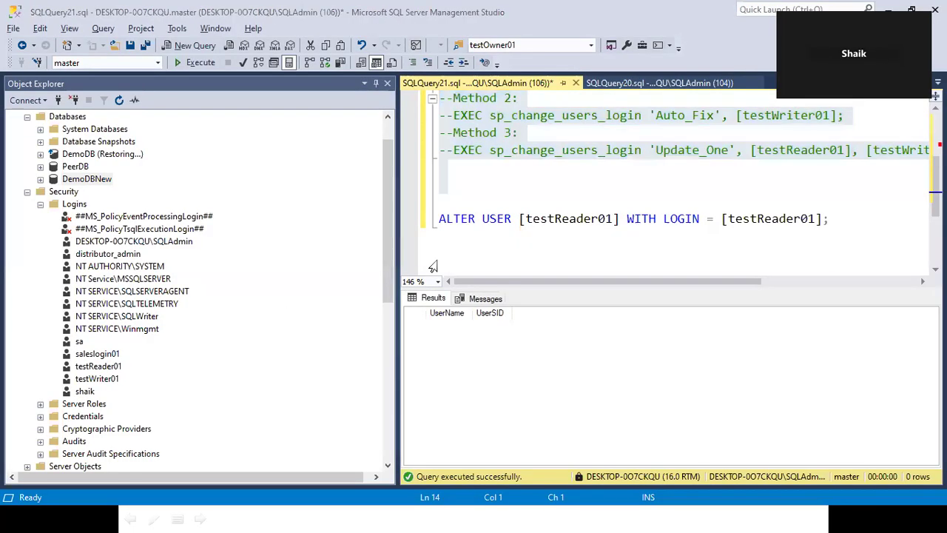
pyautogui.scroll(-1, 333, 392)
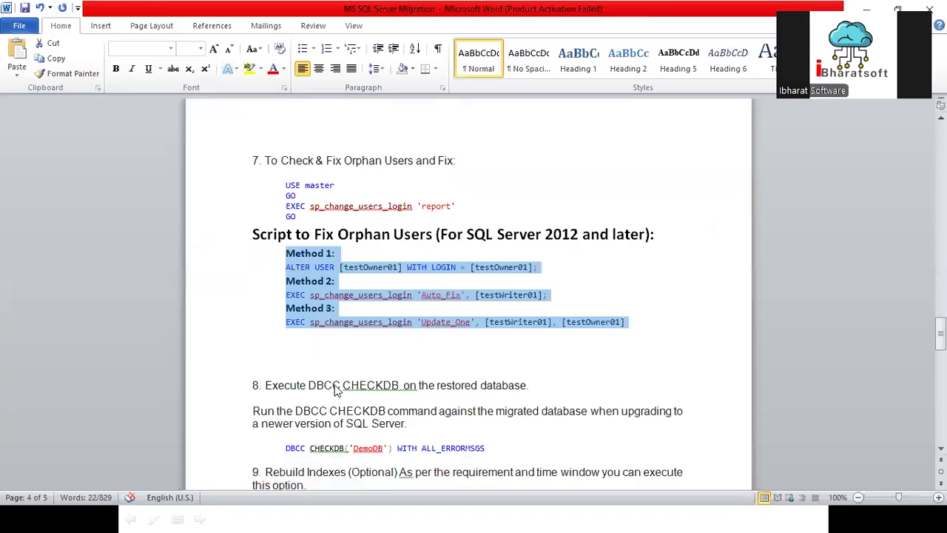
pyautogui.hotkey('alt', 'Tab')
pyautogui.click(556, 188)
pyautogui.press('Delete')
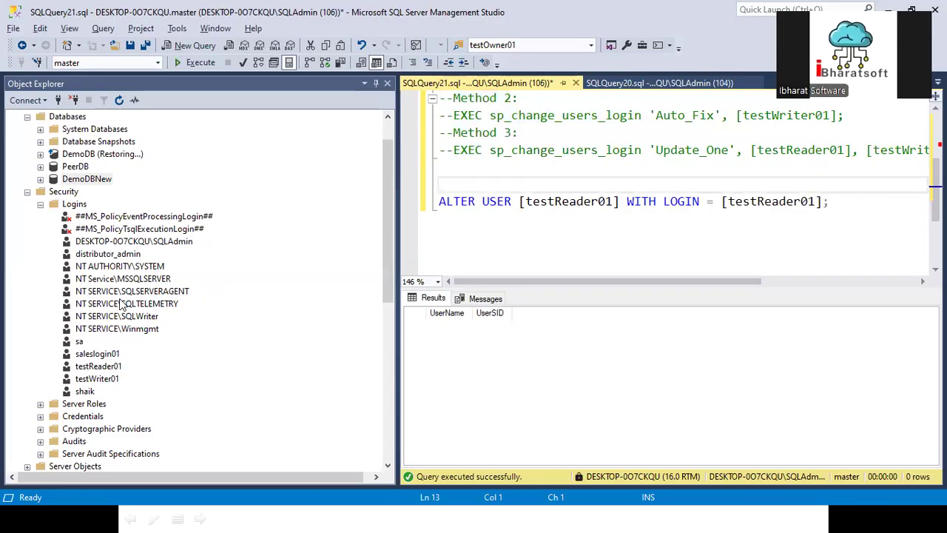
pyautogui.rightClick(73, 206)
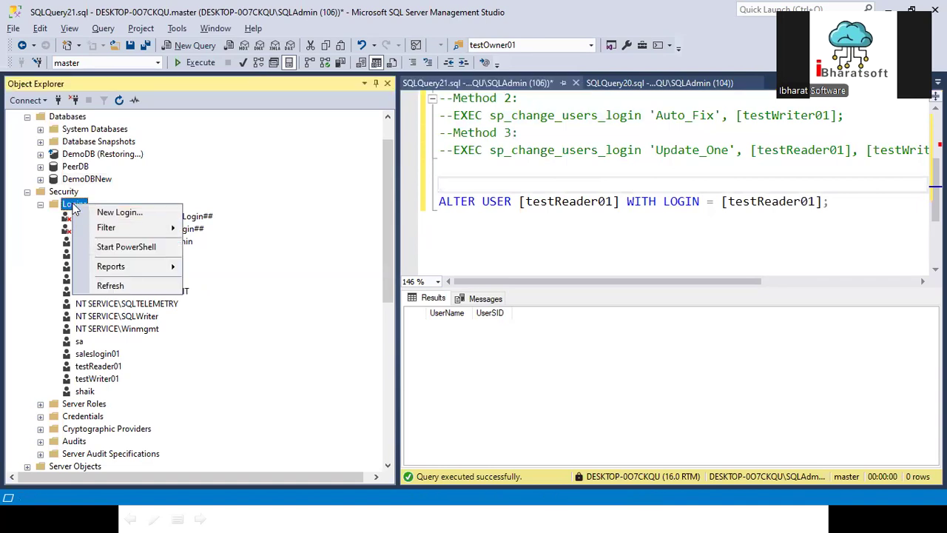
pyautogui.click(111, 213)
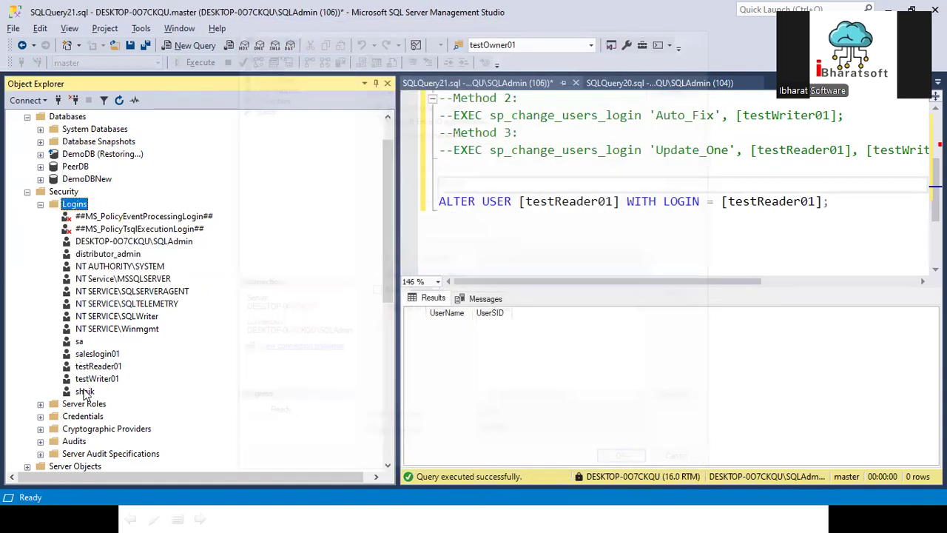
pyautogui.rightClick(85, 392)
pyautogui.click(113, 493)
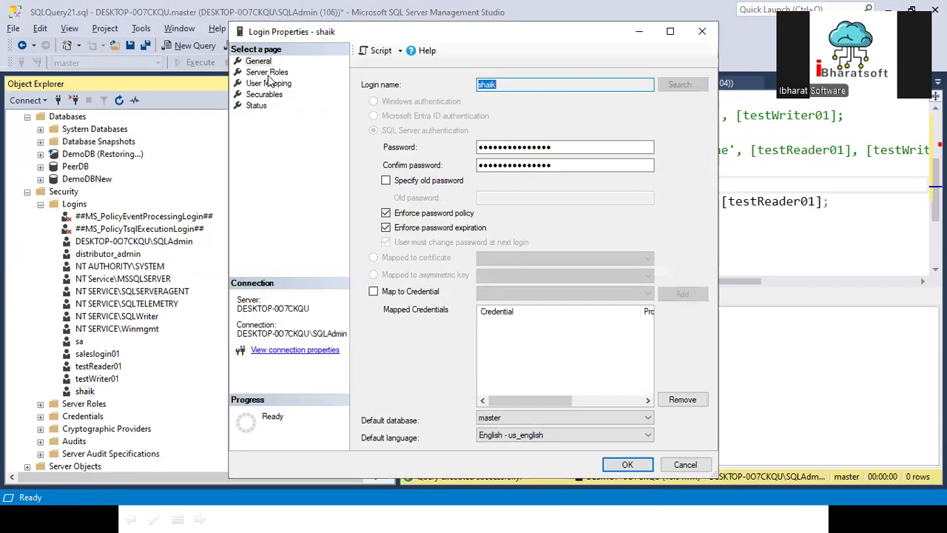
pyautogui.click(262, 84)
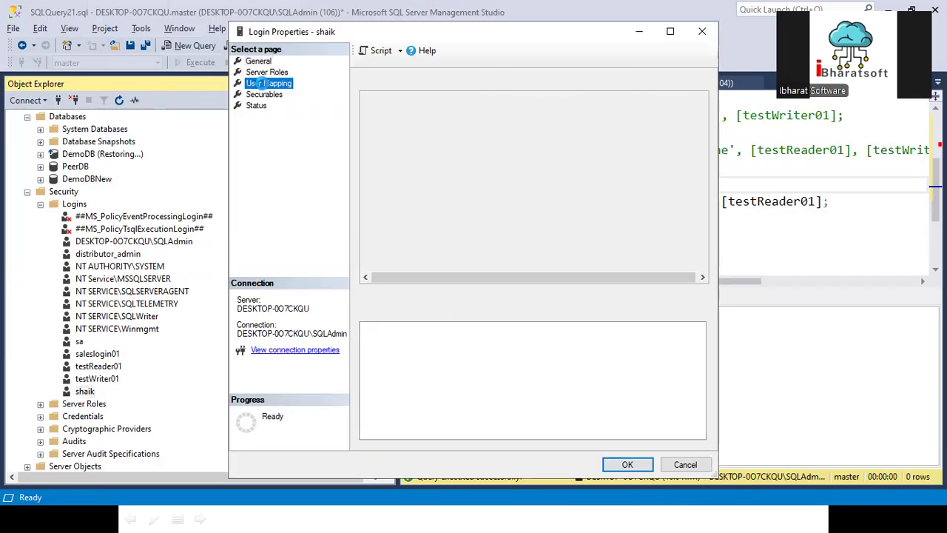
pyautogui.click(638, 279)
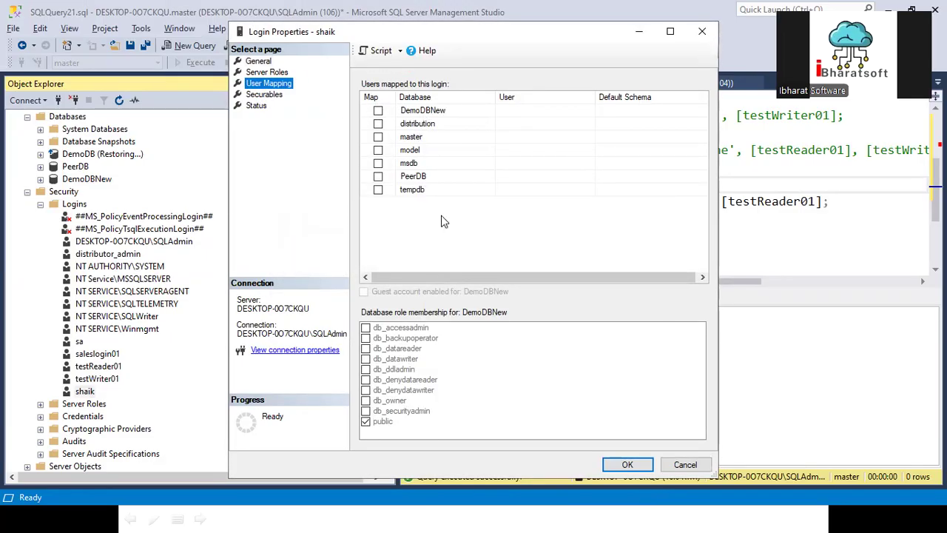
pyautogui.click(267, 72)
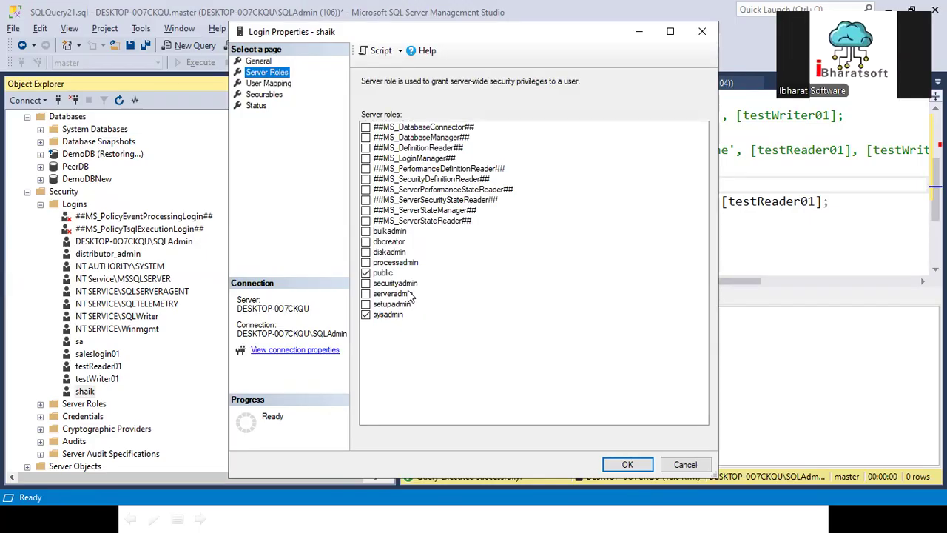
pyautogui.click(366, 251)
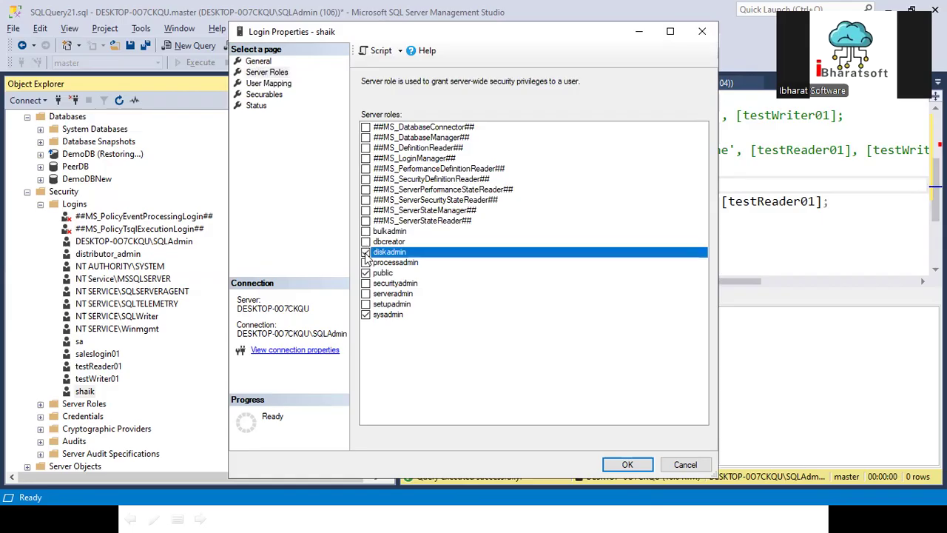
pyautogui.click(365, 315)
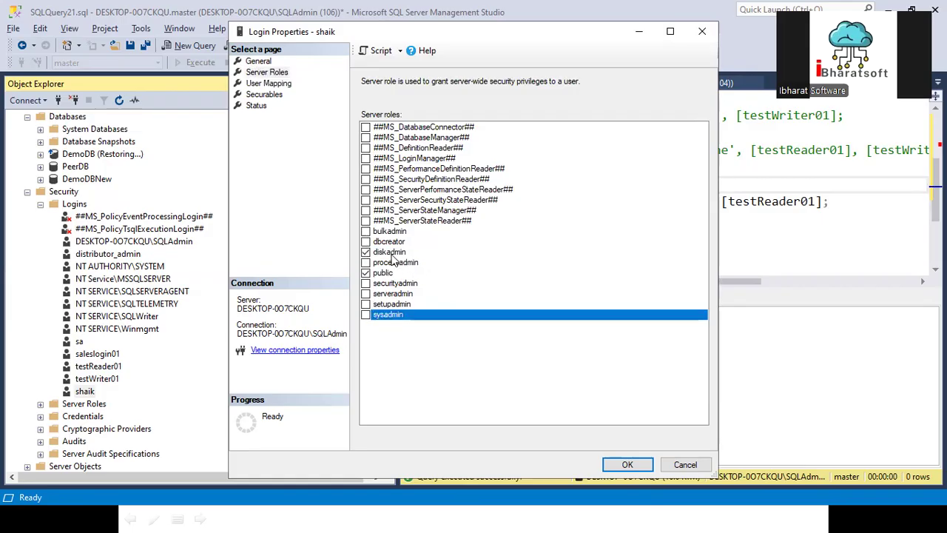
pyautogui.click(393, 254)
pyautogui.click(367, 252)
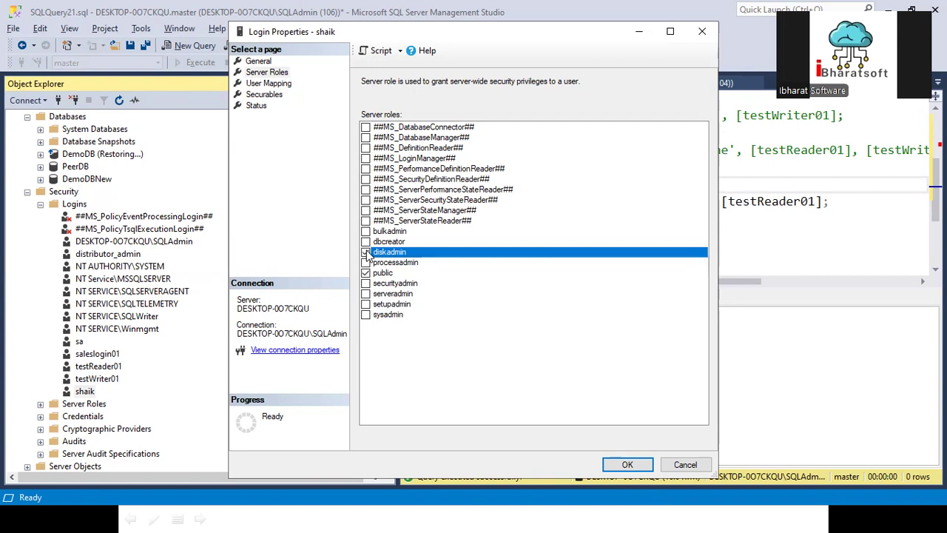
pyautogui.click(268, 83)
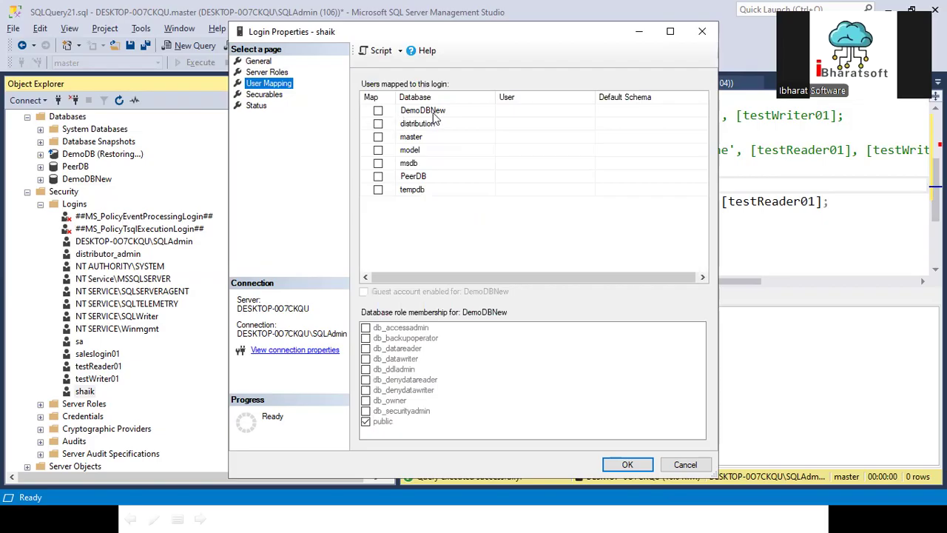
pyautogui.click(417, 113)
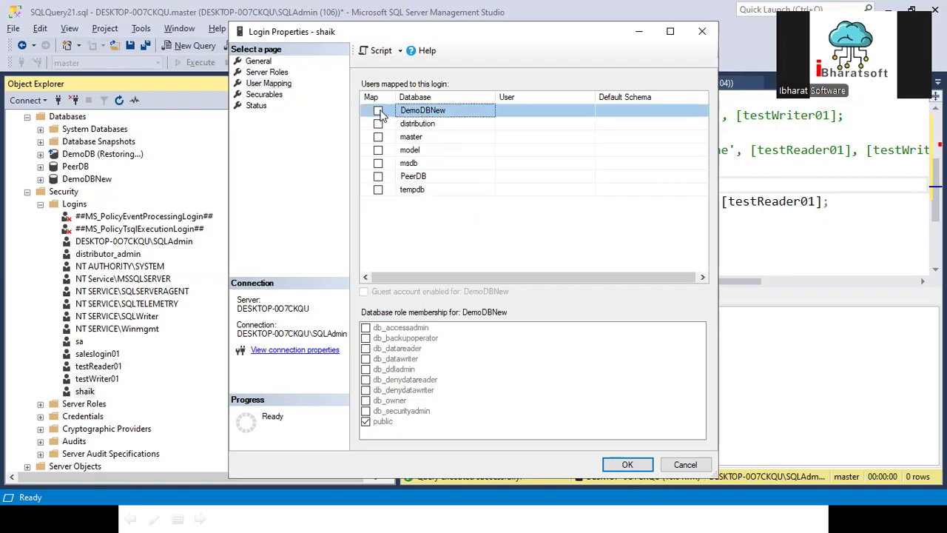
pyautogui.click(378, 111)
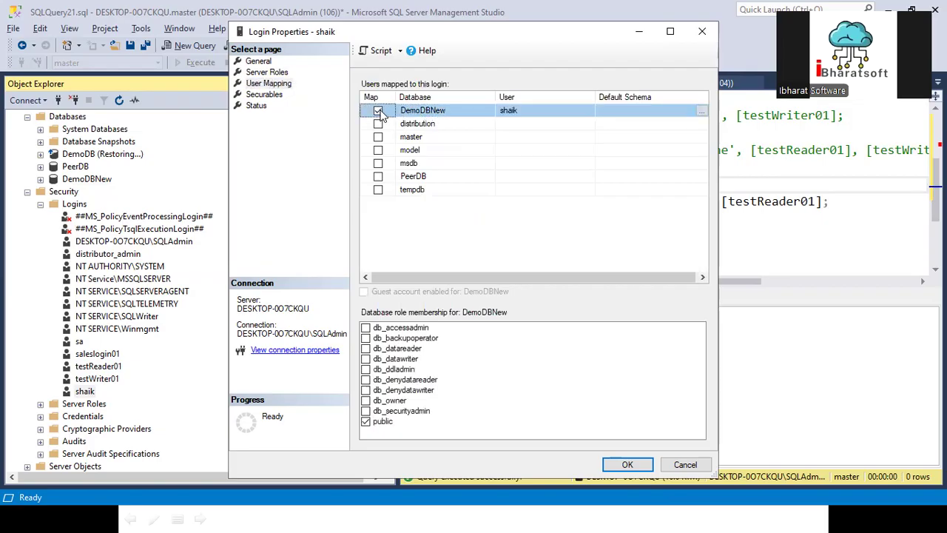
pyautogui.click(365, 401)
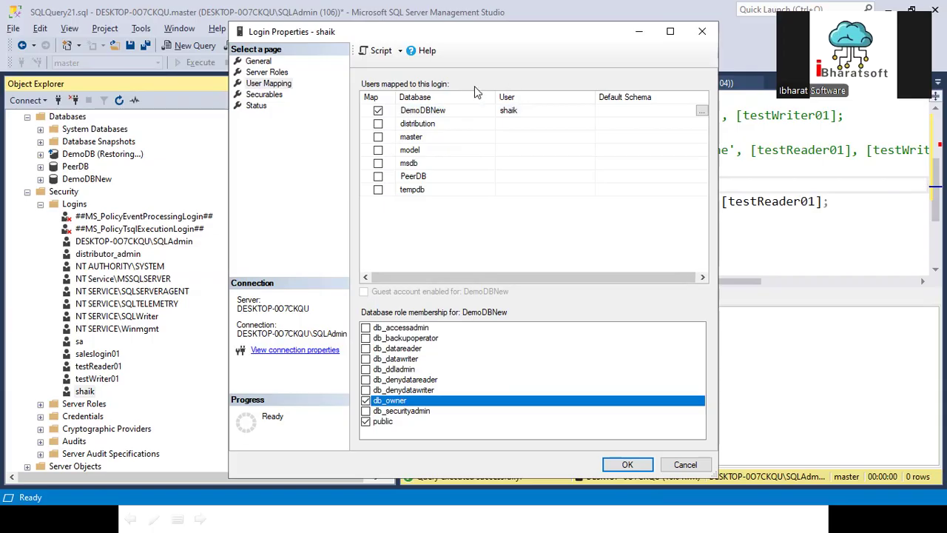
pyautogui.click(448, 111)
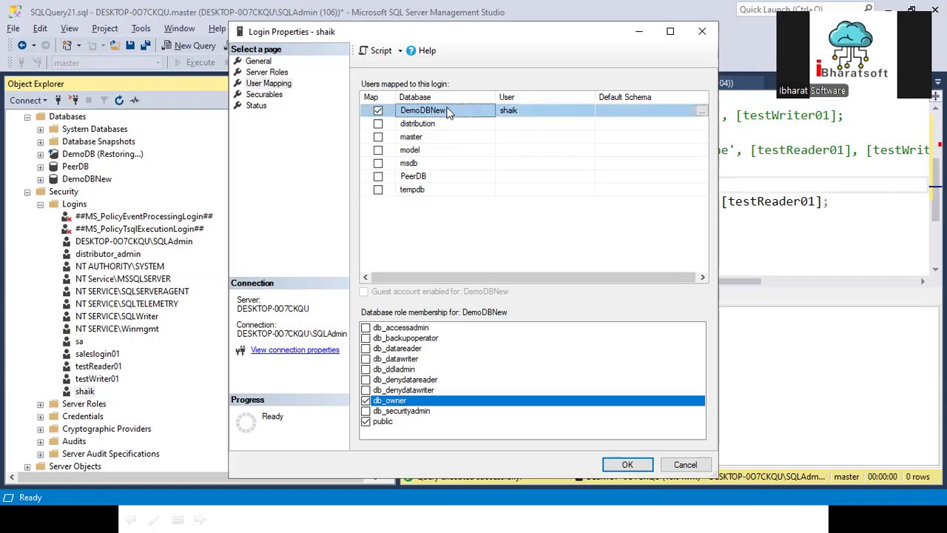
pyautogui.click(684, 465)
pyautogui.scroll(1, 52, 231)
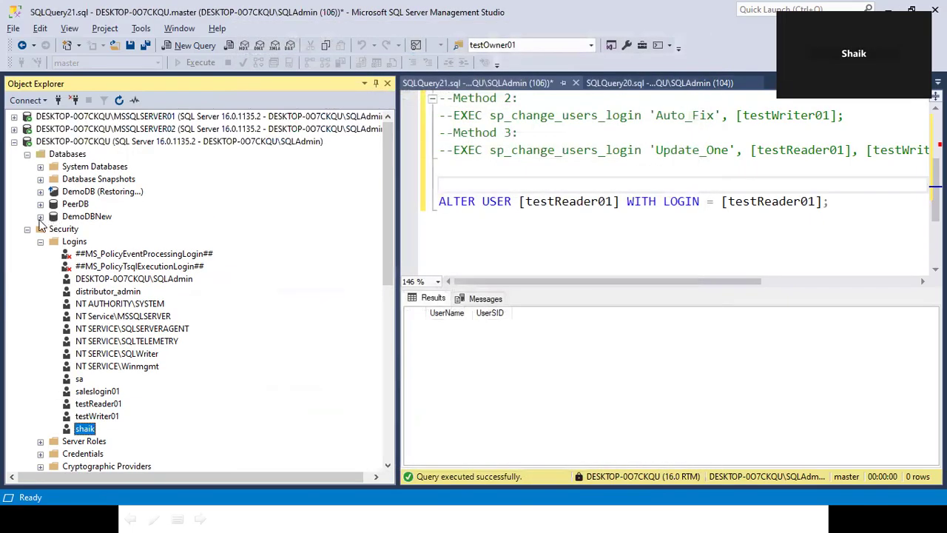
# - Expand DemoDBNew to show its users, collapse its Security folder, and right-click the server's Logins
pyautogui.click(40, 216)
pyautogui.click(97, 254)
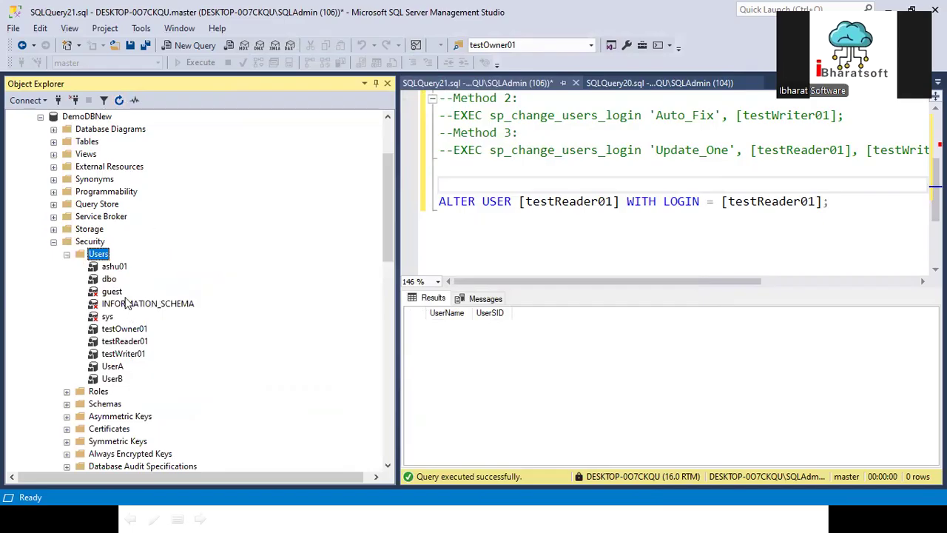
pyautogui.click(53, 241)
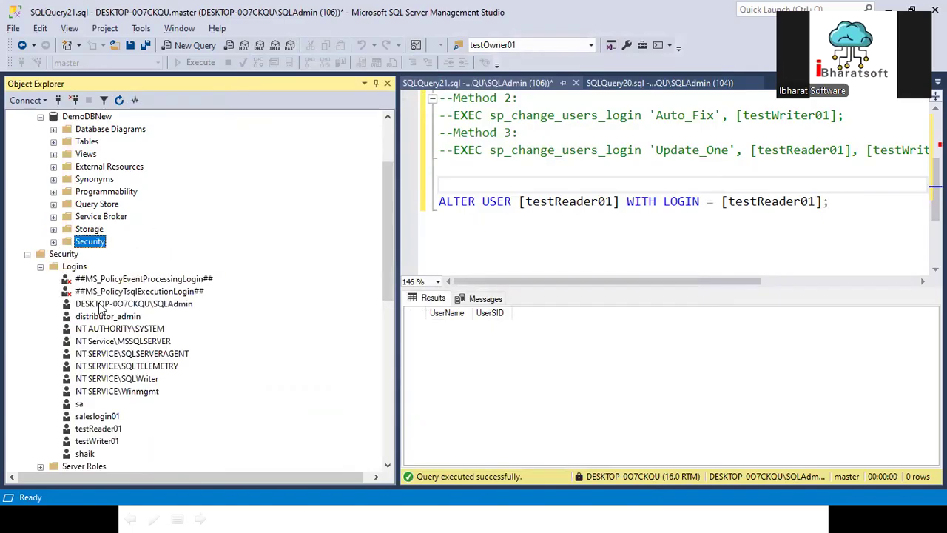
pyautogui.rightClick(80, 267)
pyautogui.press('Escape')
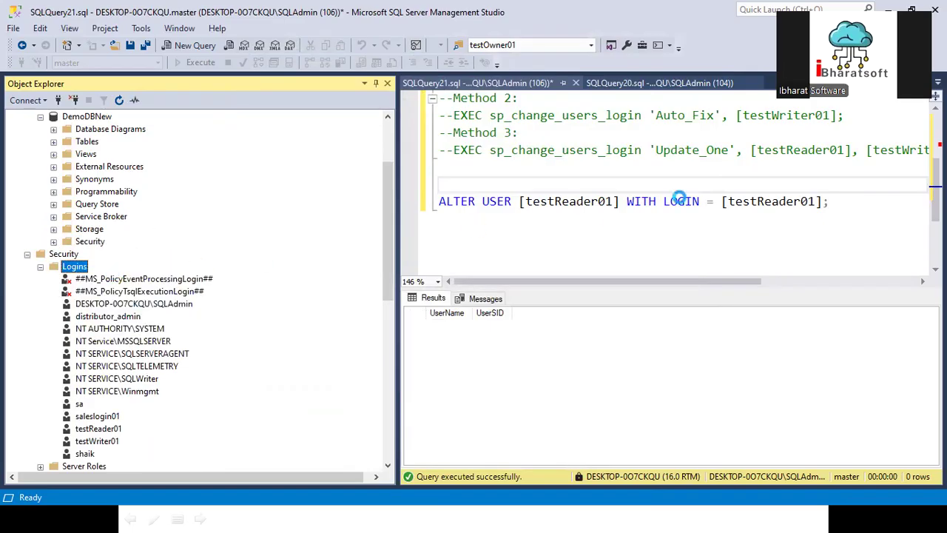
# - Create the new login with SQL Server authentication, entering and confirming its password
pyautogui.write('arun')
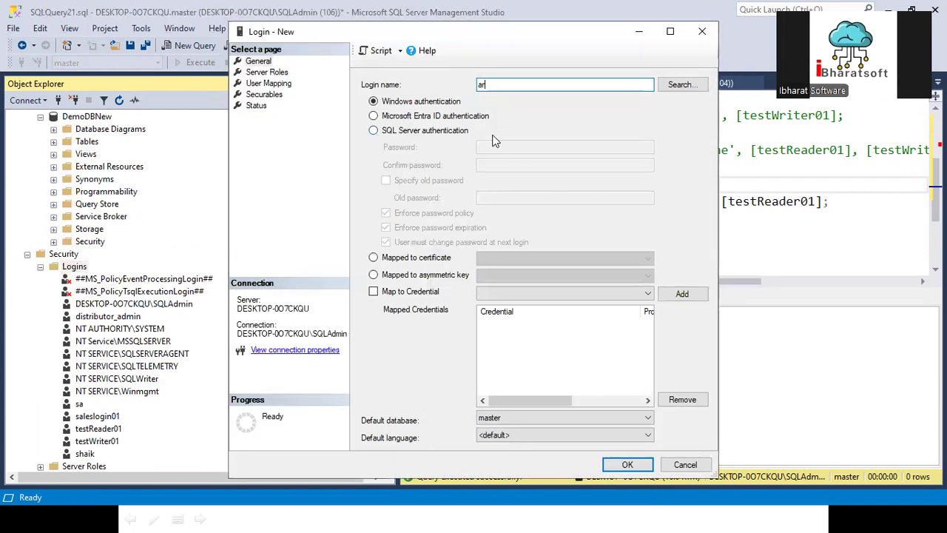
pyautogui.click(374, 130)
pyautogui.click(491, 146)
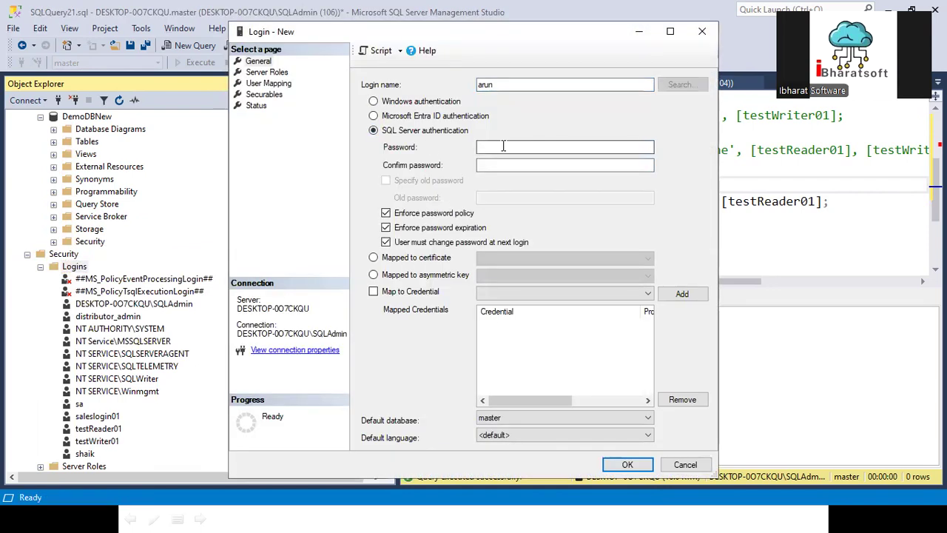
pyautogui.write('•••••••')
pyautogui.press('Tab')
pyautogui.write('••••')
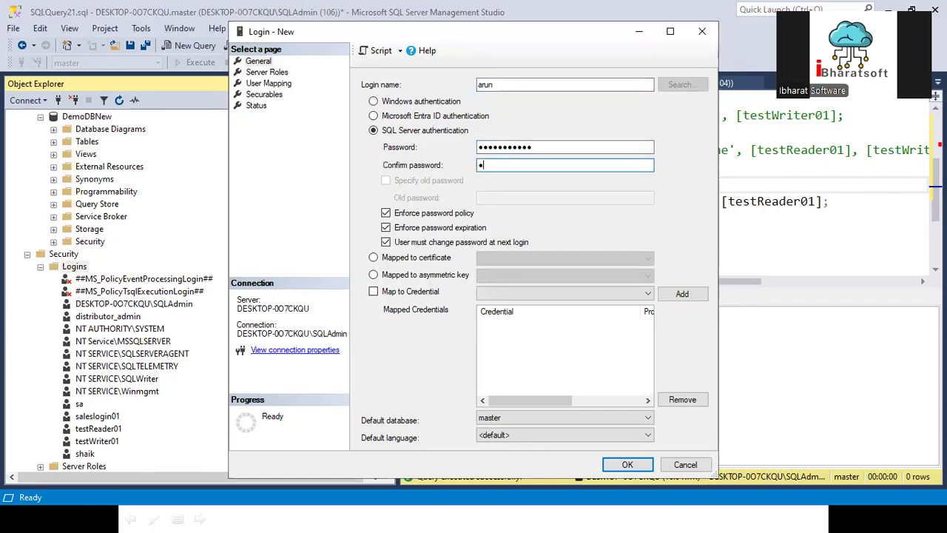
pyautogui.write('•••••••')
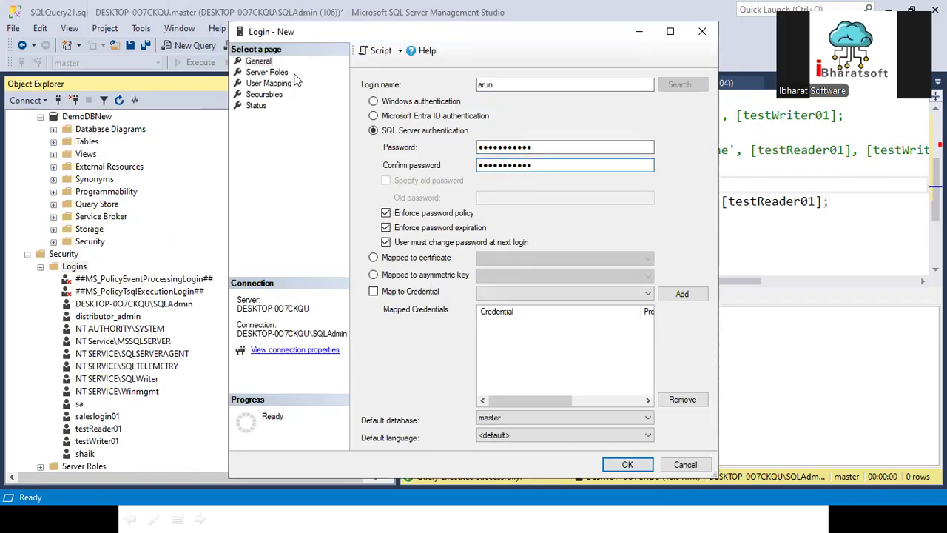
pyautogui.click(626, 464)
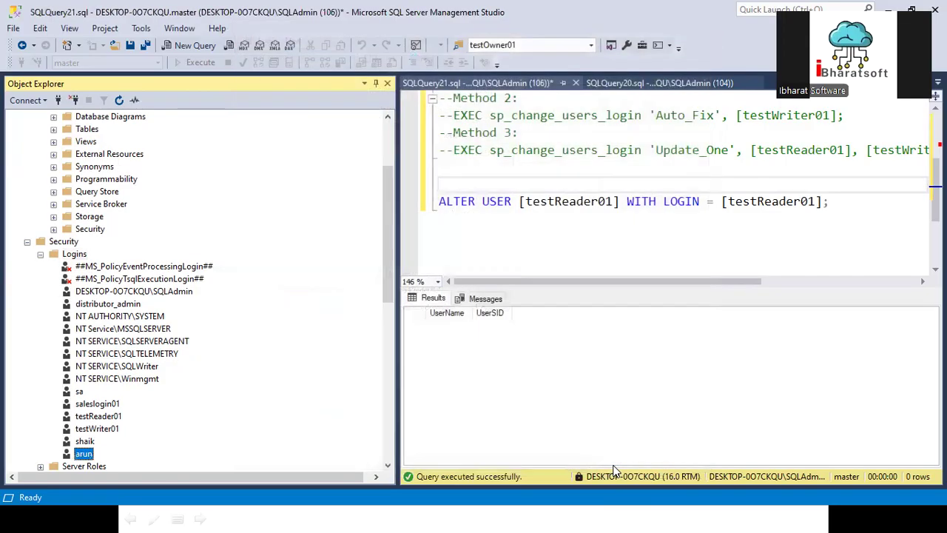
# - Locate the new login under Logins and expand DemoDBNew to check its users
pyautogui.scroll(-1, 136, 412)
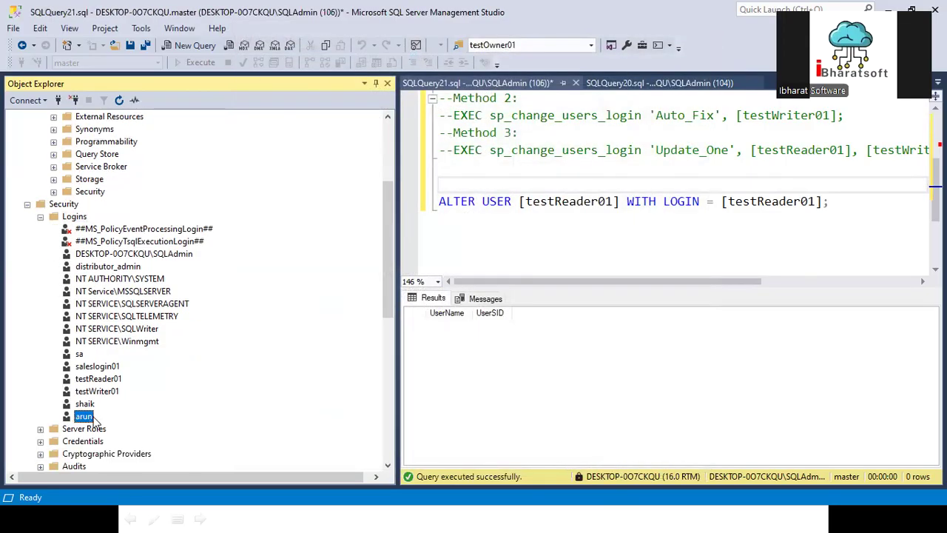
pyautogui.scroll(2, 144, 253)
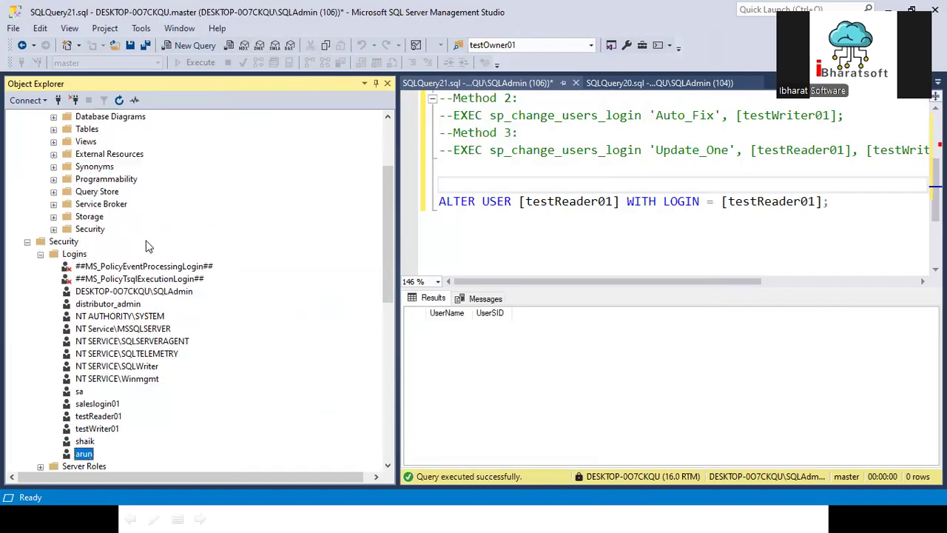
pyautogui.click(40, 143)
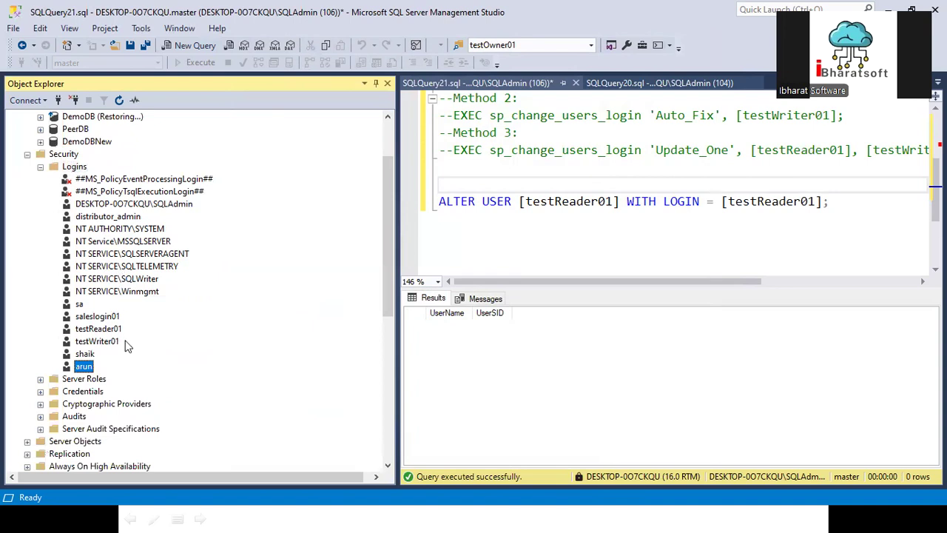
pyautogui.rightClick(86, 370)
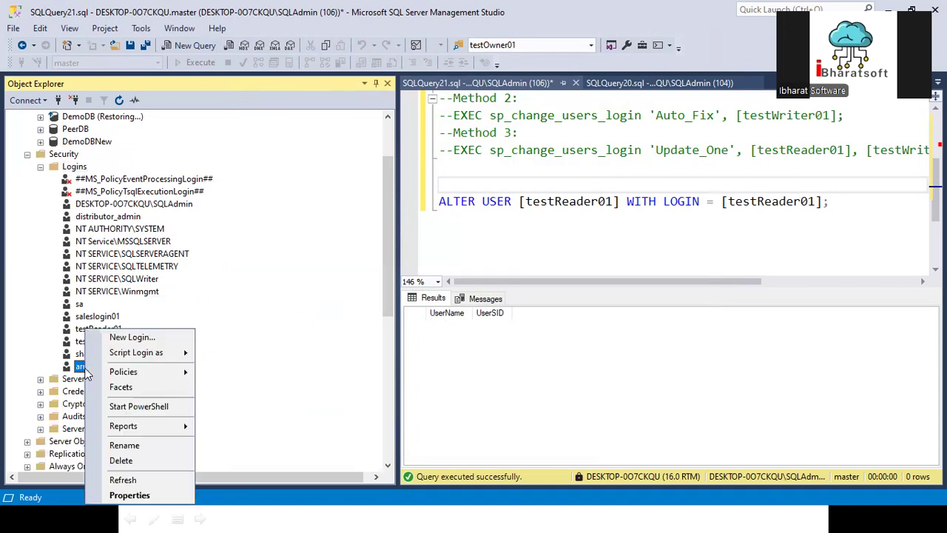
pyautogui.scroll(2, 54, 228)
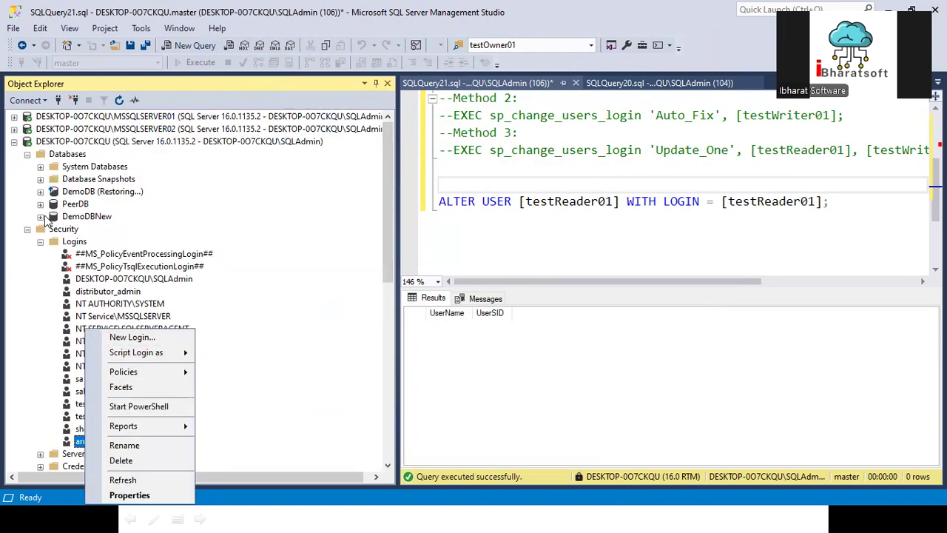
pyautogui.click(41, 216)
pyautogui.scroll(-3, 58, 347)
pyautogui.scroll(-9, 111, 370)
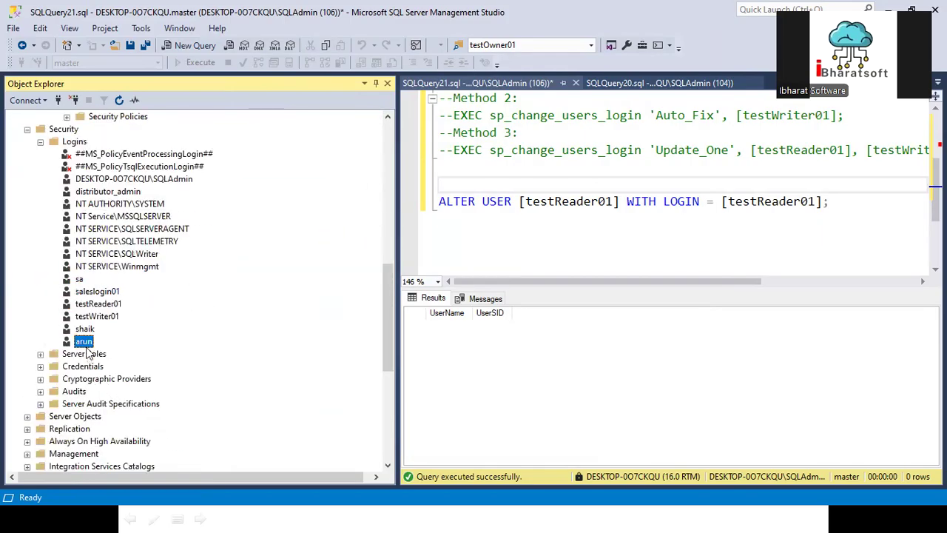
# - In the new login's User Mapping, map it to DemoDBNew with the db_owner role
pyautogui.rightClick(87, 344)
pyautogui.click(137, 494)
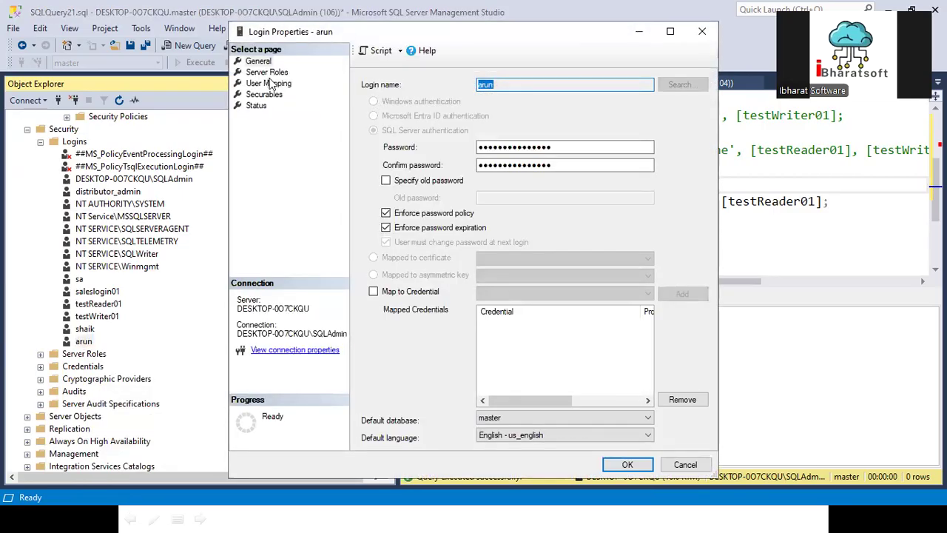
pyautogui.click(267, 83)
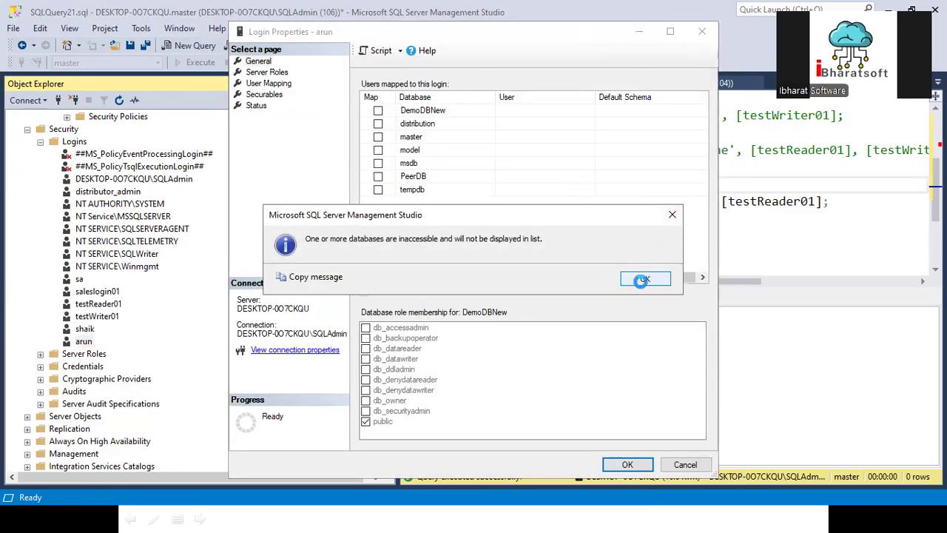
pyautogui.click(628, 277)
pyautogui.click(377, 111)
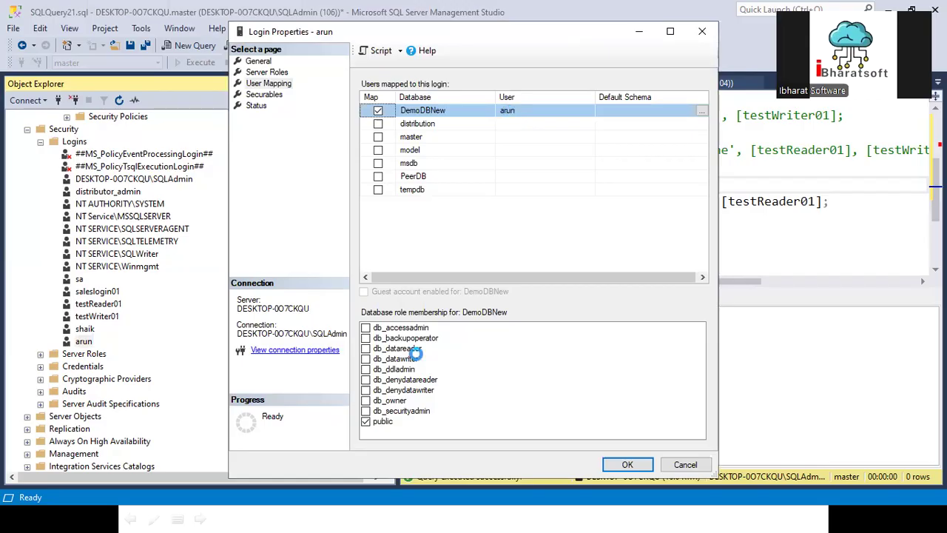
pyautogui.click(366, 399)
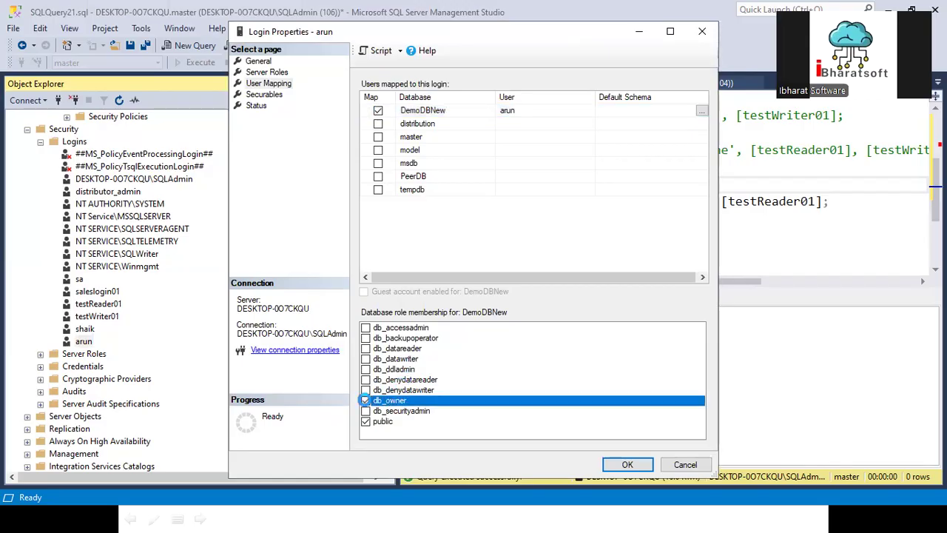
pyautogui.click(620, 464)
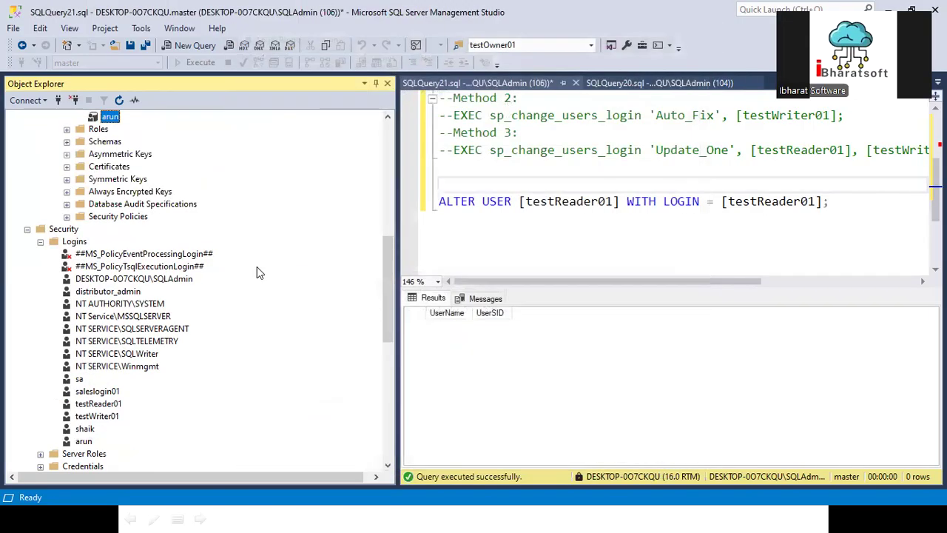
# - Delete the new login's user from DemoDBNew's Users folder
pyautogui.scroll(2, 112, 175)
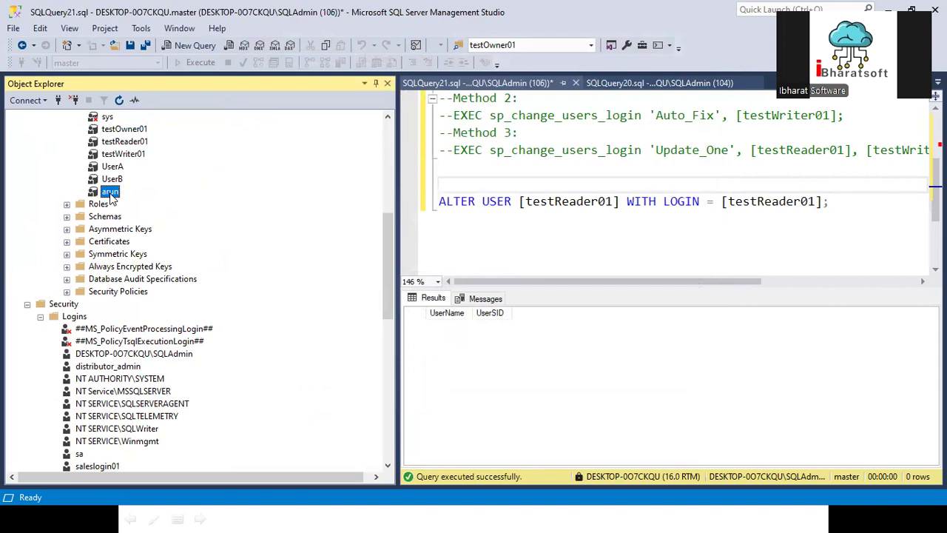
pyautogui.scroll(-6, 113, 198)
pyautogui.scroll(4, 111, 131)
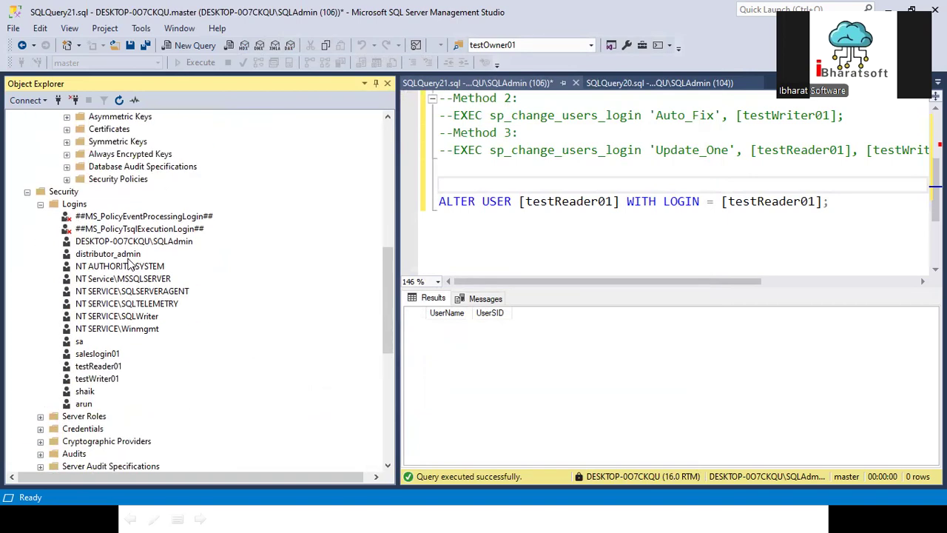
pyautogui.rightClick(112, 119)
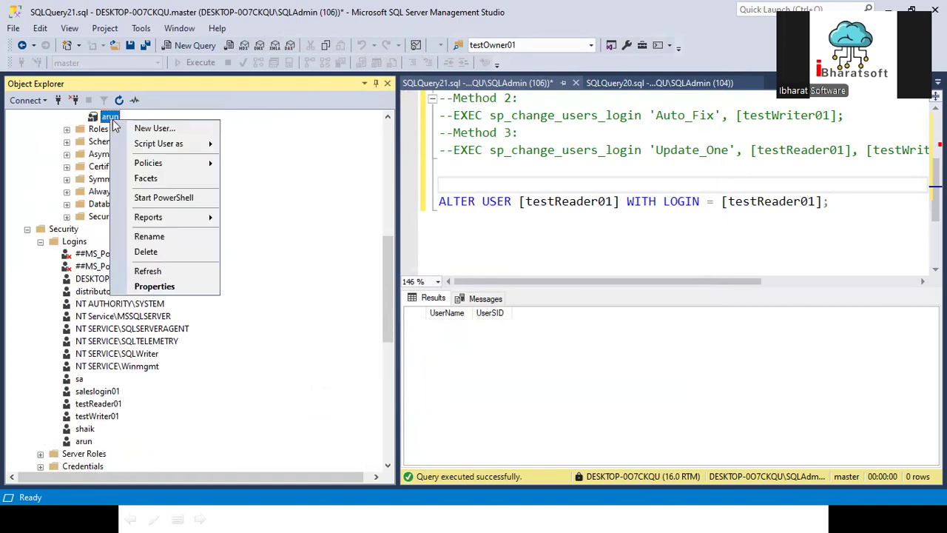
pyautogui.click(150, 248)
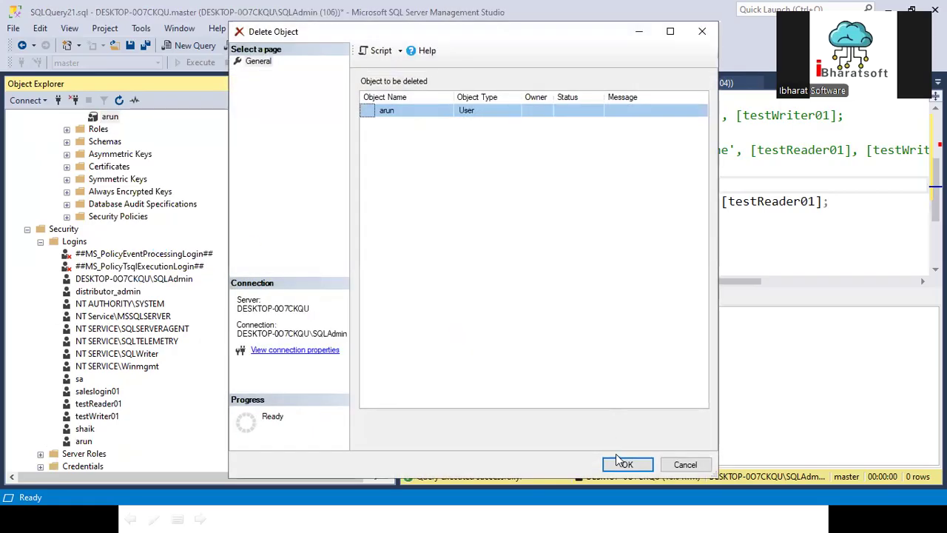
pyautogui.click(620, 464)
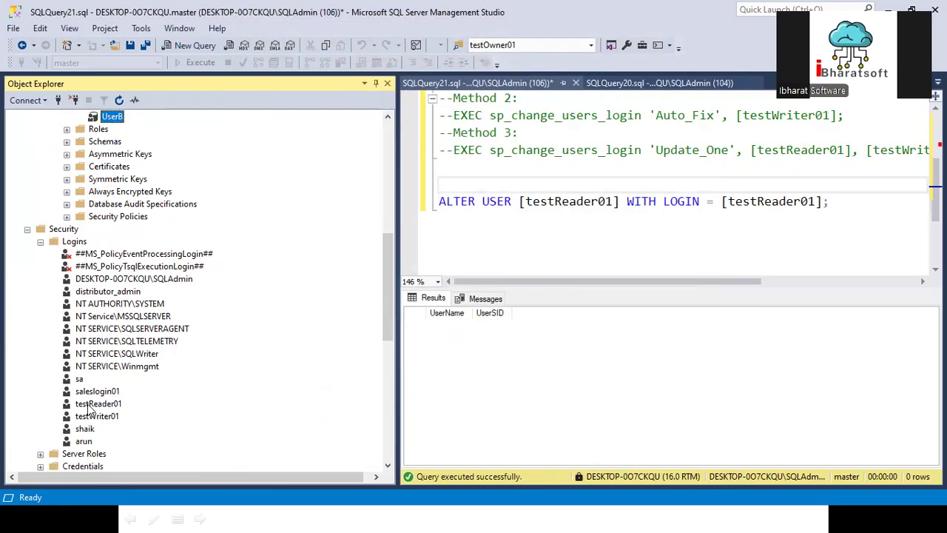
# - Prefix the 'Method 1: 2012 later' line with -- to comment it out
pyautogui.scroll(3, 151, 281)
pyautogui.scroll(-3, 127, 351)
pyautogui.scroll(3, 132, 219)
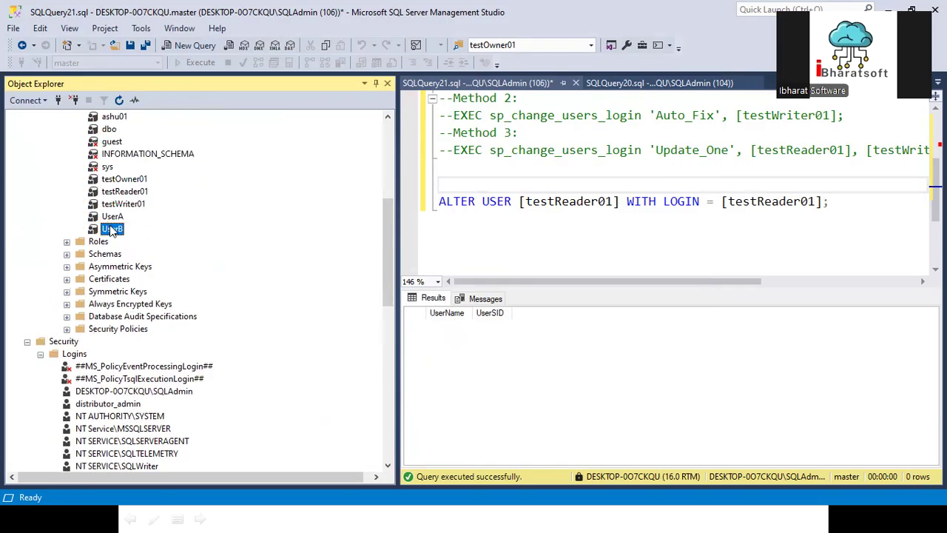
pyautogui.scroll(-5, 176, 296)
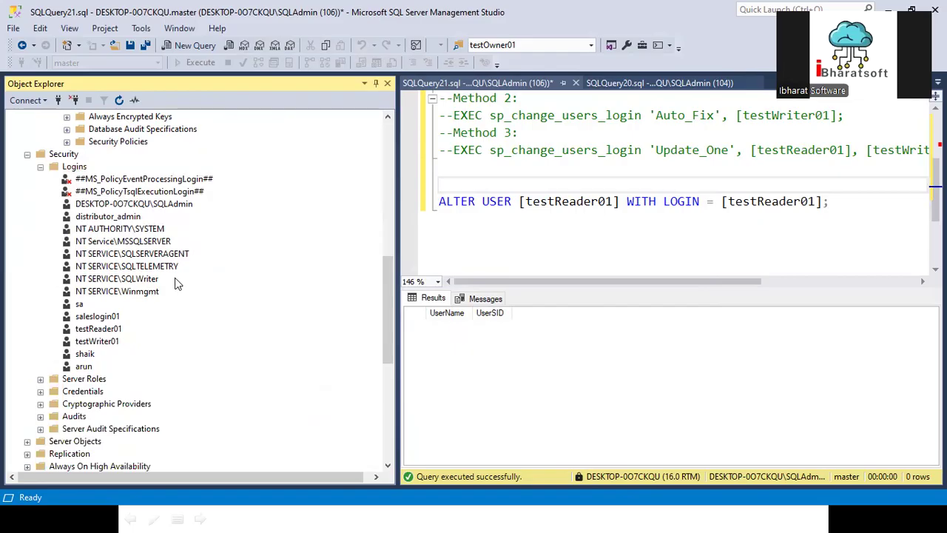
pyautogui.click(556, 249)
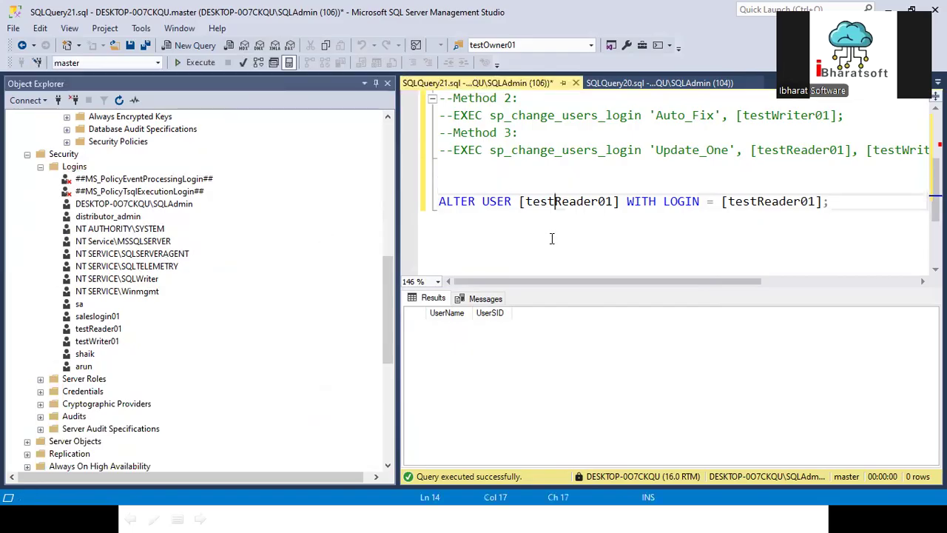
pyautogui.scroll(3, 551, 238)
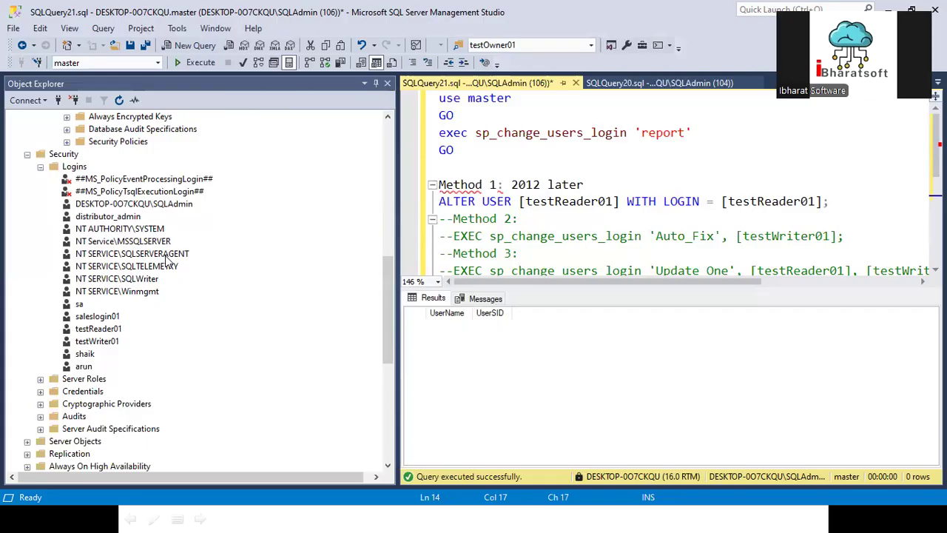
pyautogui.scroll(-2, 565, 210)
pyautogui.scroll(2, 565, 209)
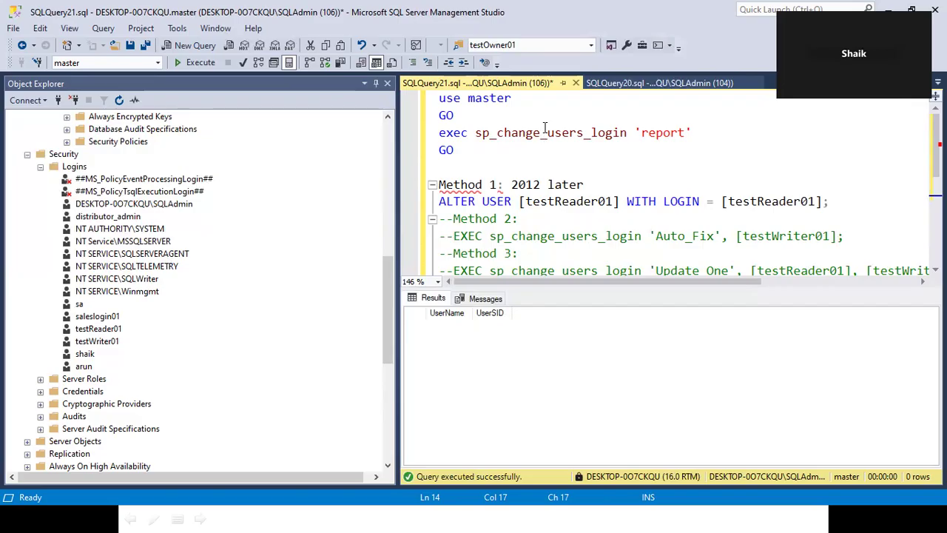
pyautogui.click(487, 184)
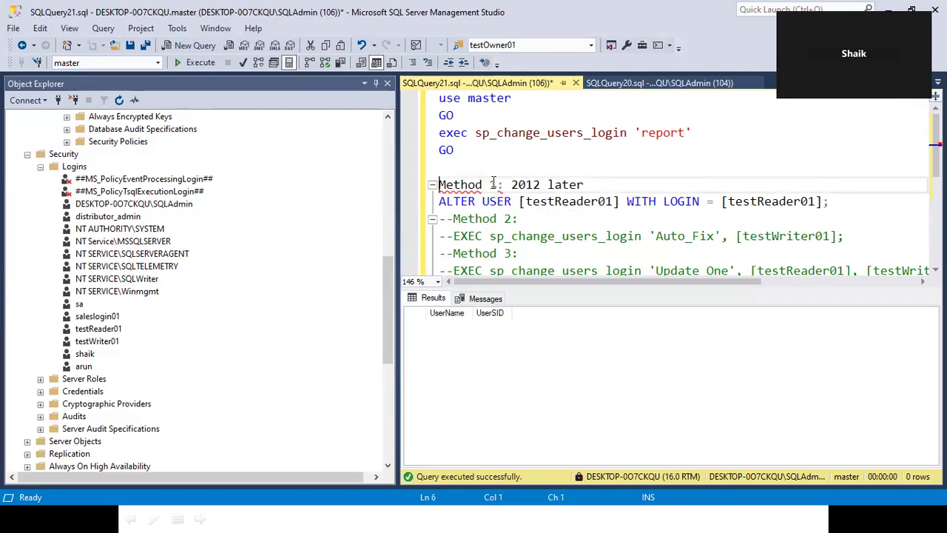
pyautogui.write('--')
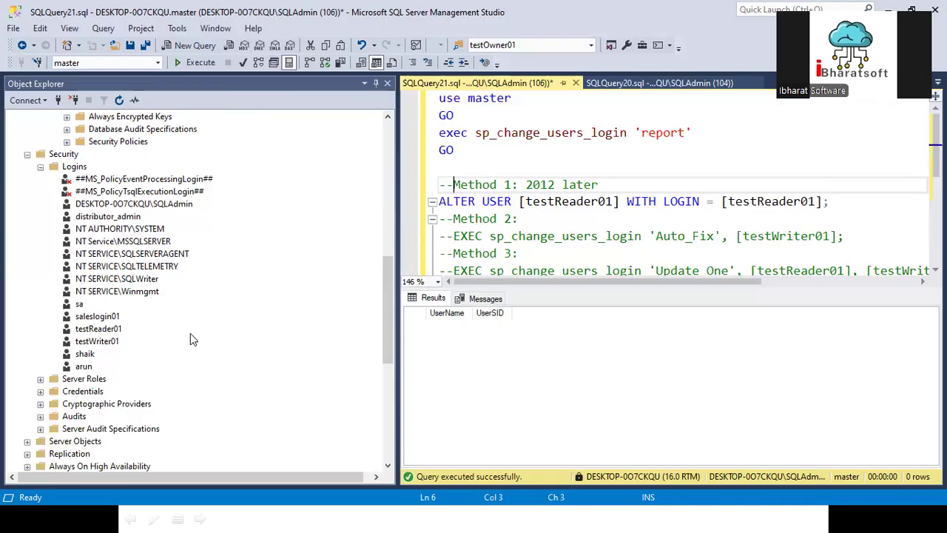
# - Delete the re-created login from the server, accepting the warning
pyautogui.rightClick(83, 368)
pyautogui.click(118, 459)
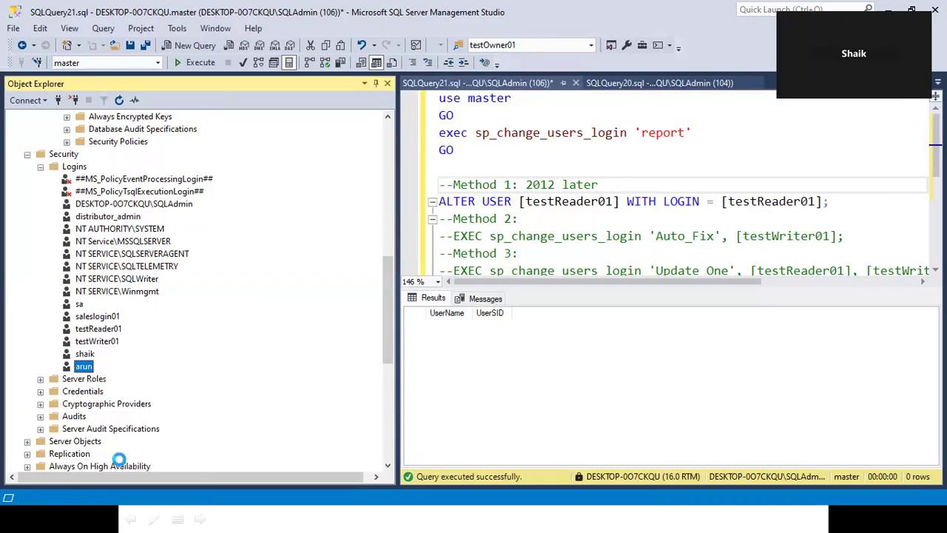
pyautogui.click(625, 464)
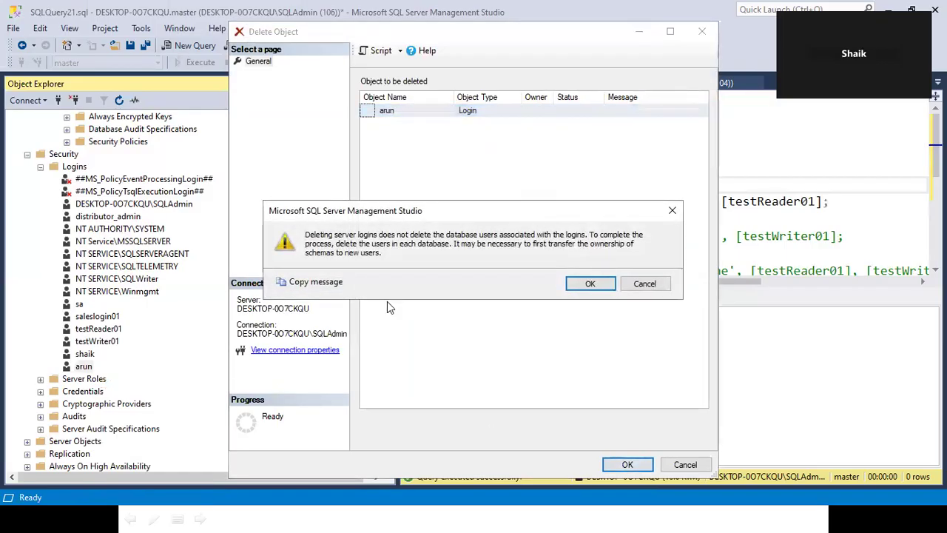
pyautogui.click(590, 286)
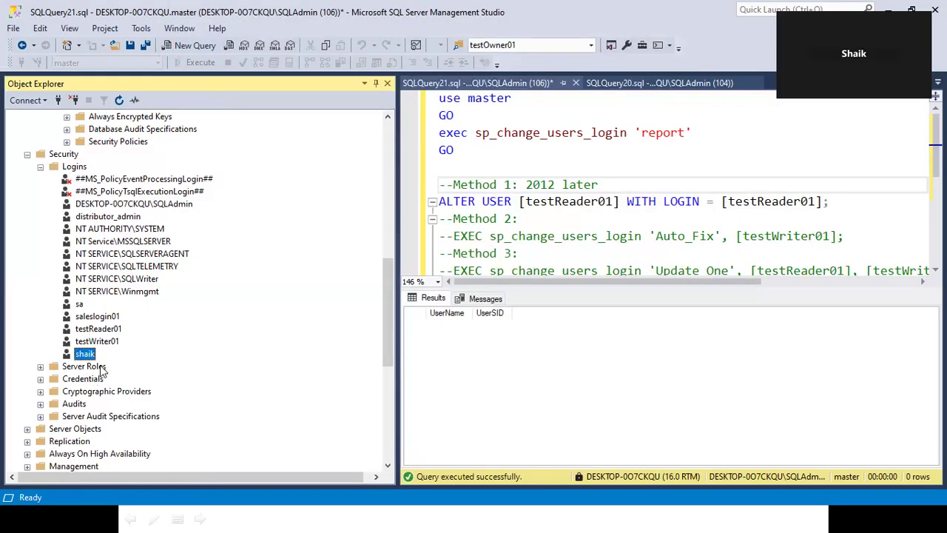
# - Remove the sysadmin server role from the login listed after testWriter01
pyautogui.scroll(-2, 125, 327)
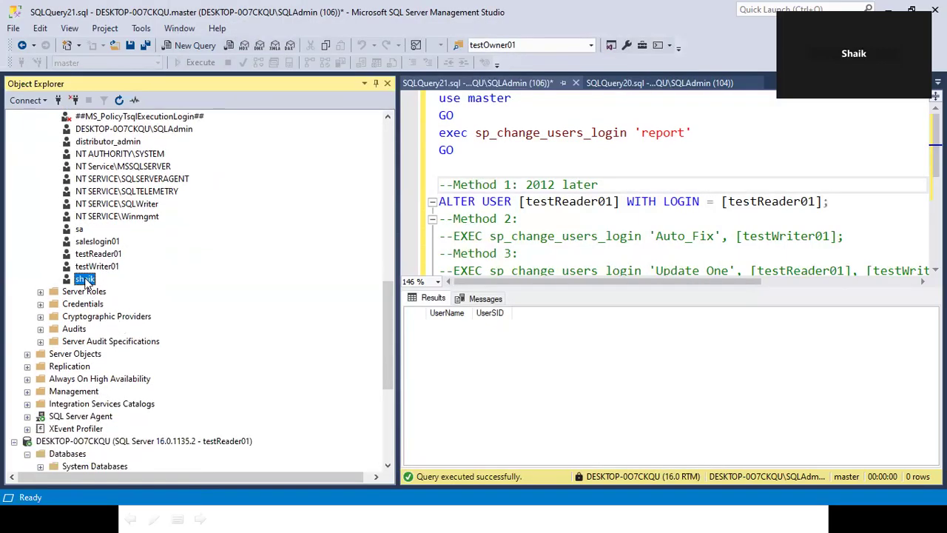
pyautogui.rightClick(85, 282)
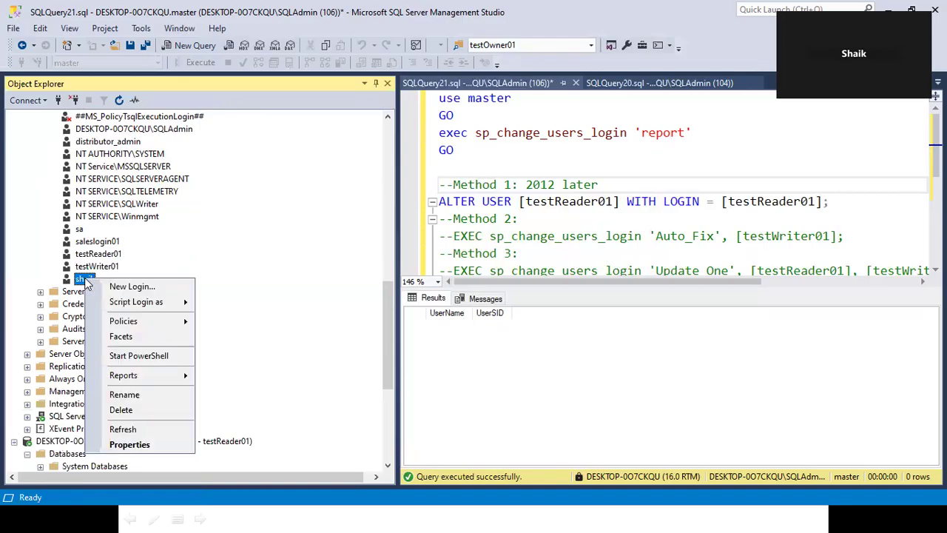
pyautogui.click(133, 445)
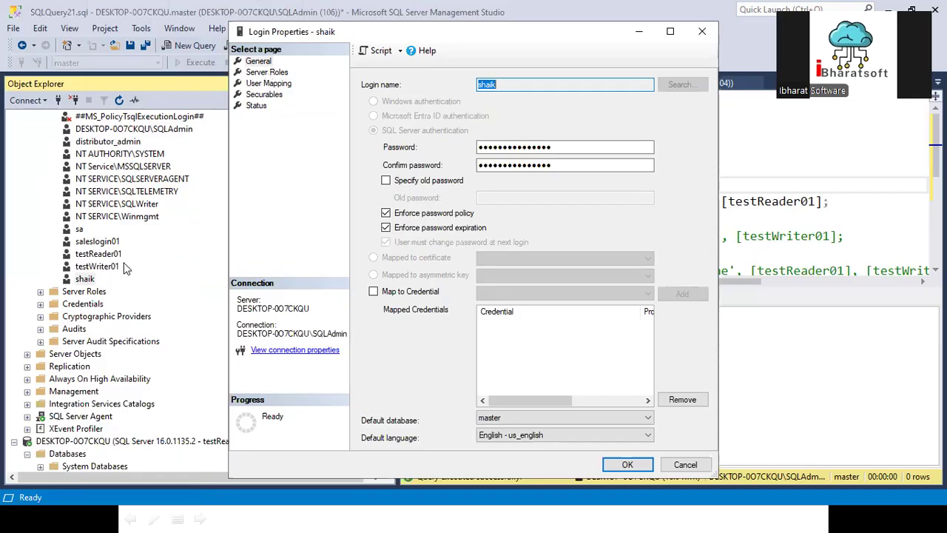
pyautogui.click(256, 72)
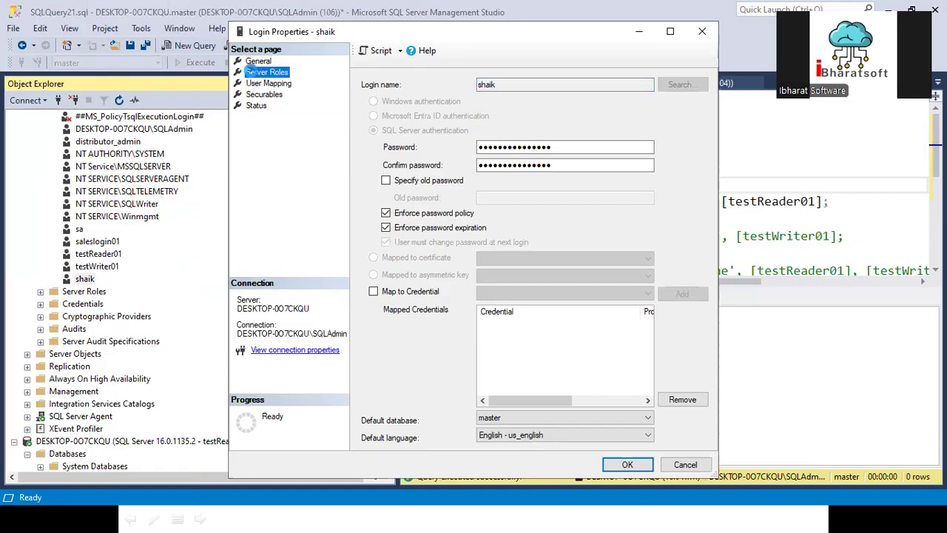
pyautogui.click(366, 315)
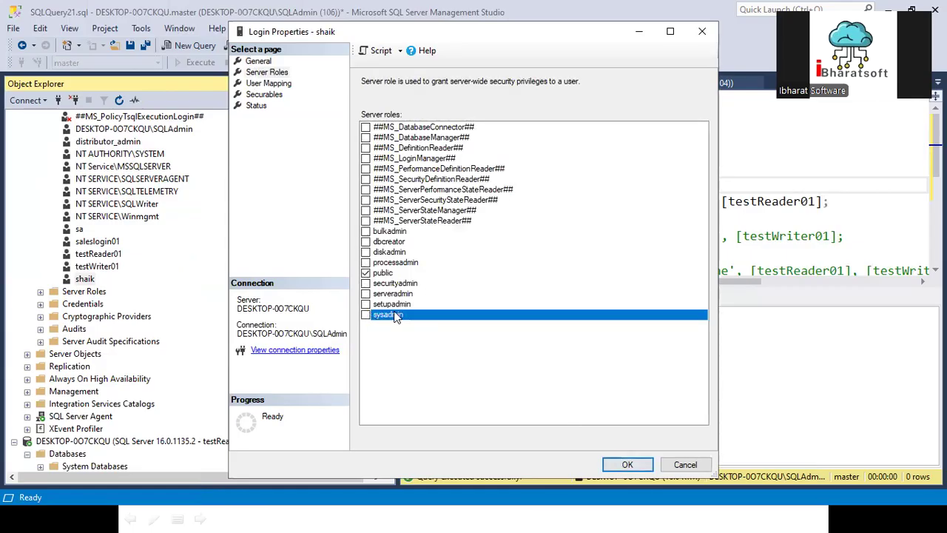
pyautogui.click(626, 462)
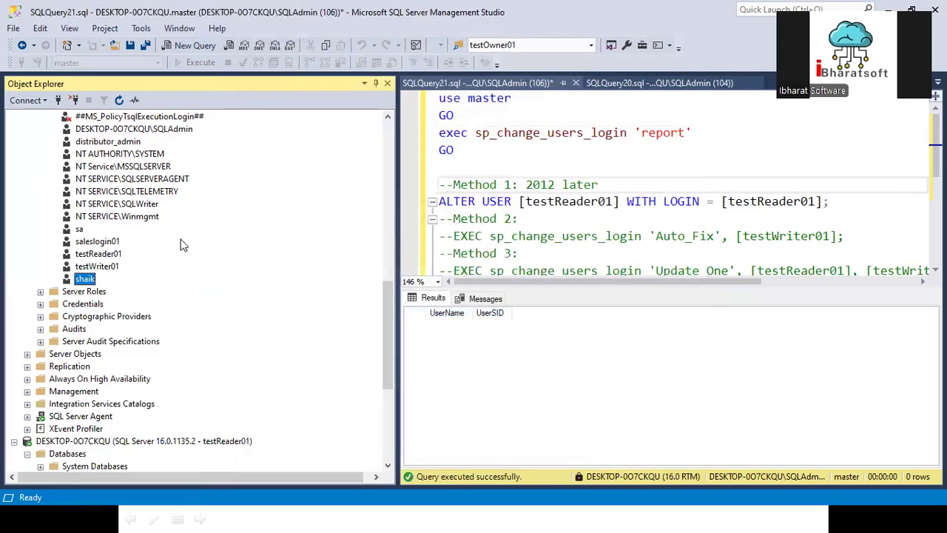
pyautogui.scroll(5, 189, 244)
pyautogui.scroll(10, 210, 168)
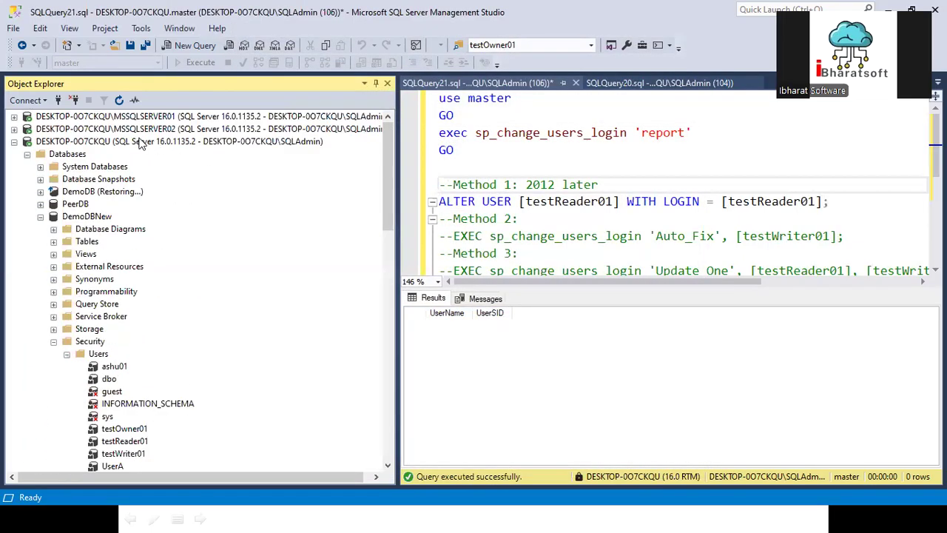
# - Attempt a SQL Server Authentication connection to DESKTOP-0O7CKQU as the deleted login, getting Login failed
pyautogui.rightClick(146, 143)
pyautogui.click(178, 146)
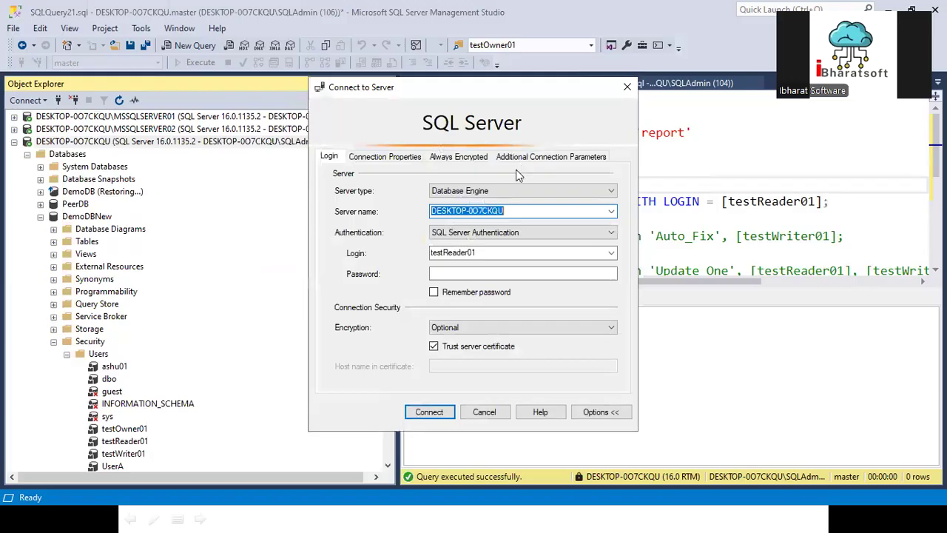
pyautogui.click(509, 254)
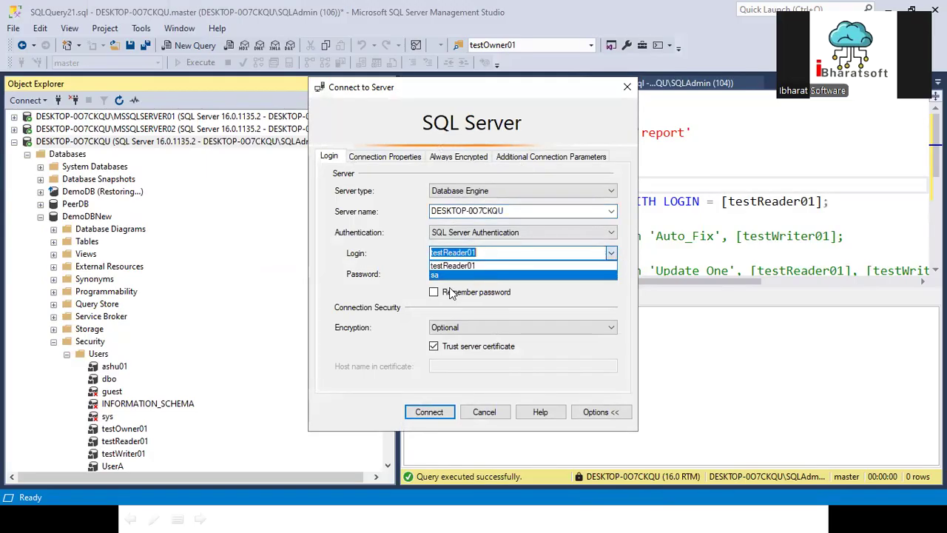
pyautogui.write('arun')
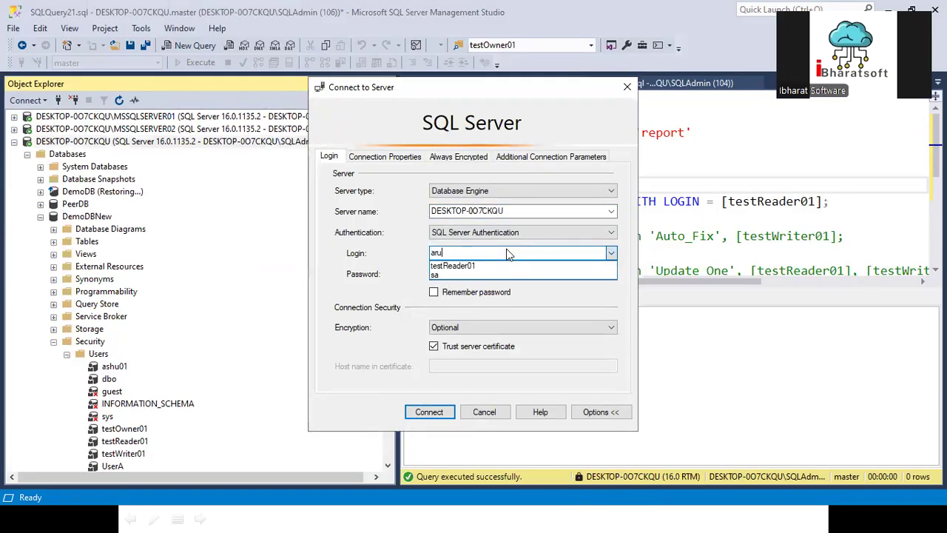
pyautogui.press('Tab')
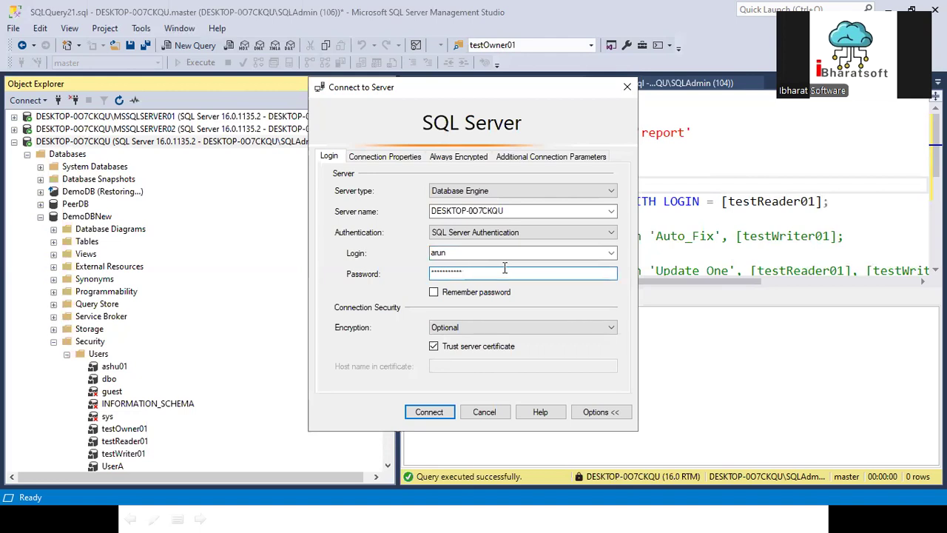
pyautogui.click(429, 410)
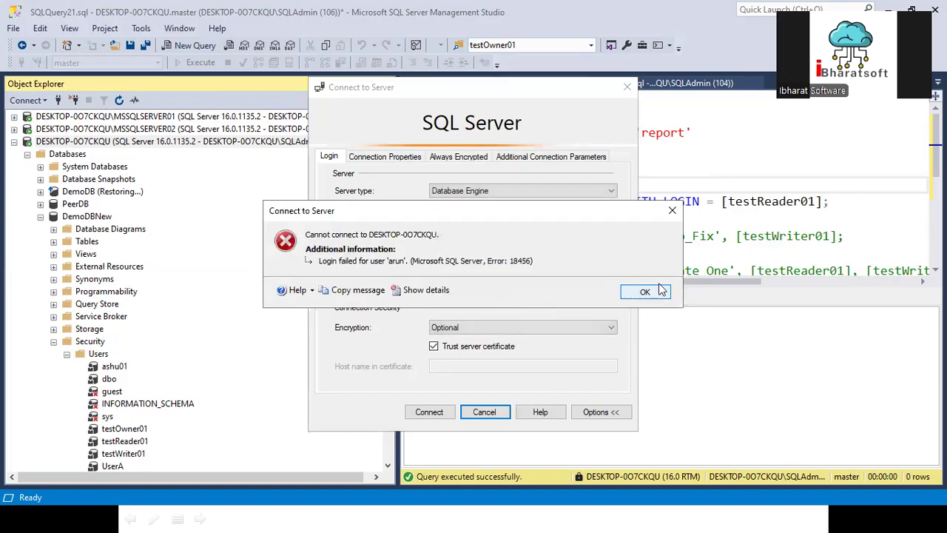
pyautogui.click(649, 292)
# - Retry with the password remembered, get error 18456 again, and cancel the connection
pyautogui.write('*****')
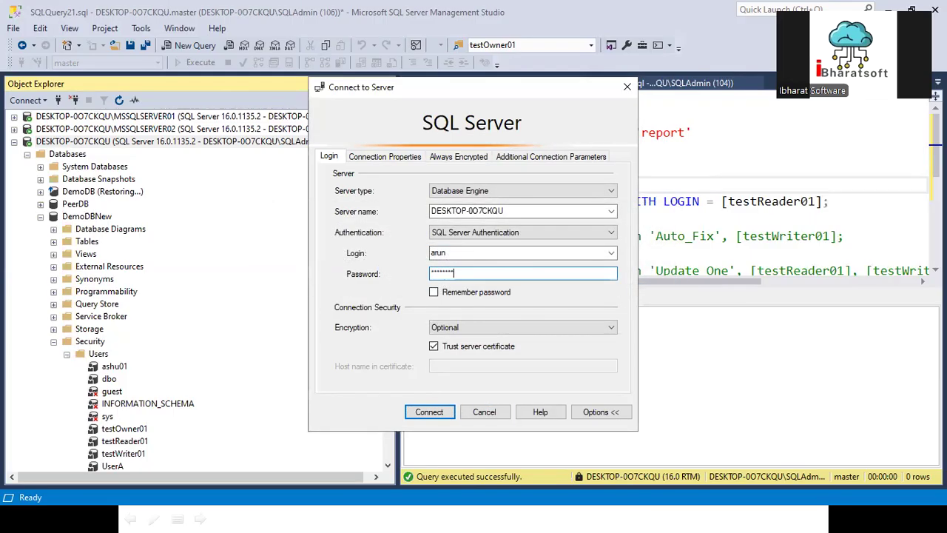
pyautogui.write('**')
pyautogui.click(452, 298)
pyautogui.click(437, 413)
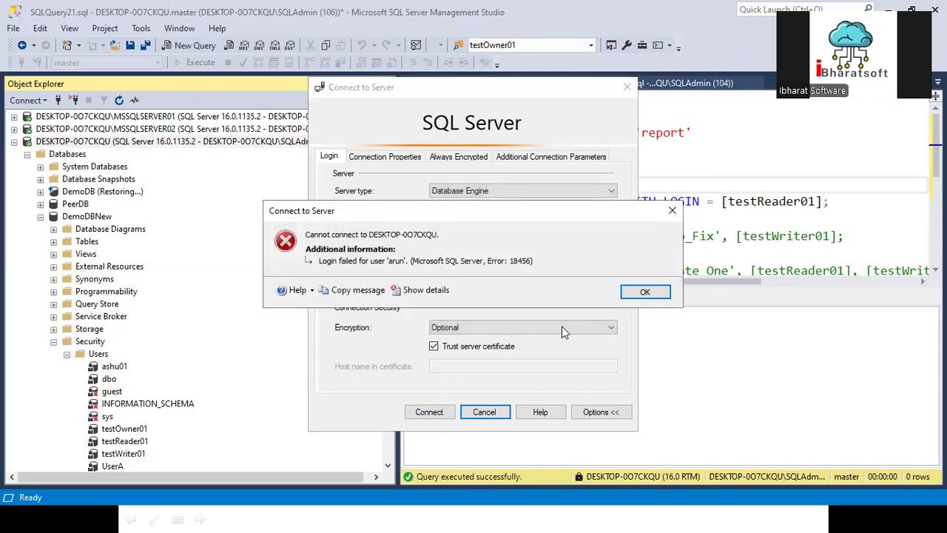
pyautogui.click(645, 292)
pyautogui.press('Escape')
# - Collapse DemoDBNew's Users and Security folders and right-click the server's Logins folder
pyautogui.scroll(-2, 157, 380)
pyautogui.scroll(-4, 157, 380)
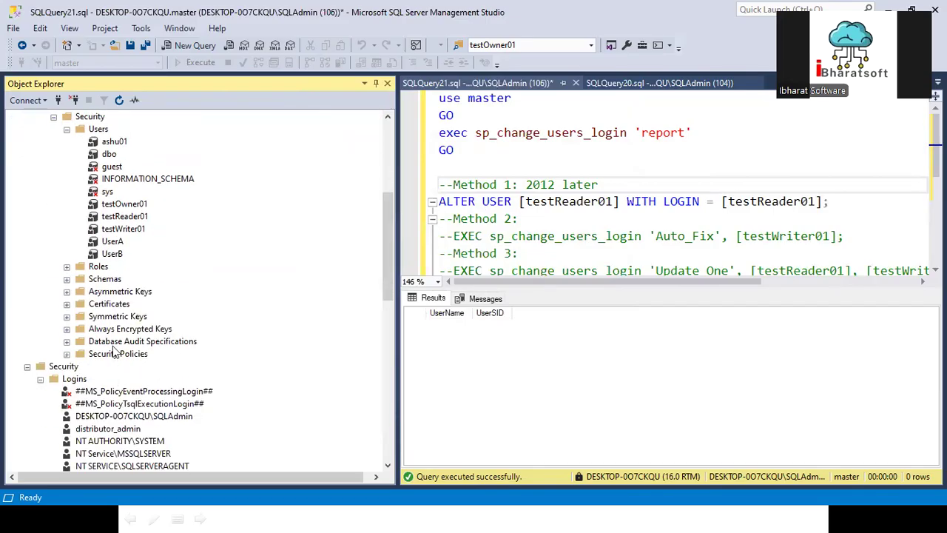
pyautogui.scroll(4, 118, 245)
pyautogui.scroll(-10, 118, 246)
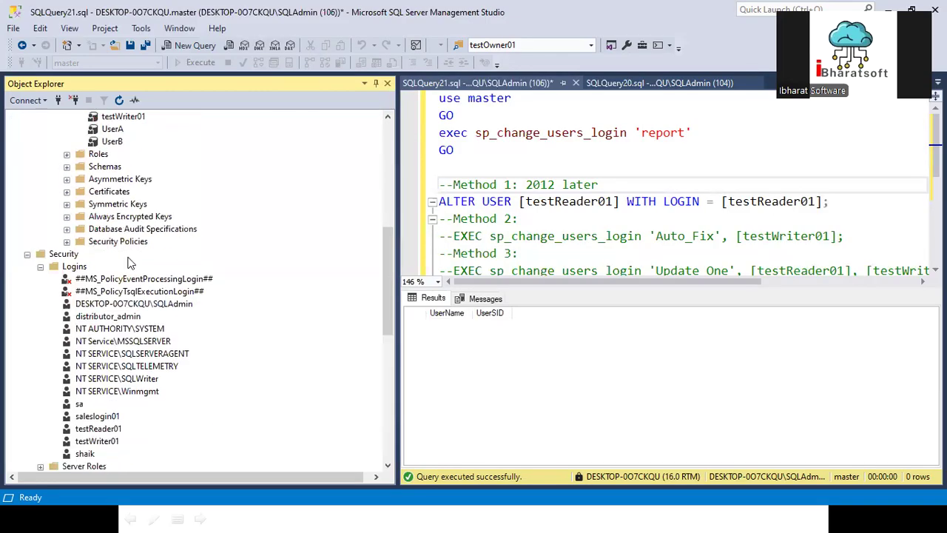
pyautogui.scroll(10, 90, 254)
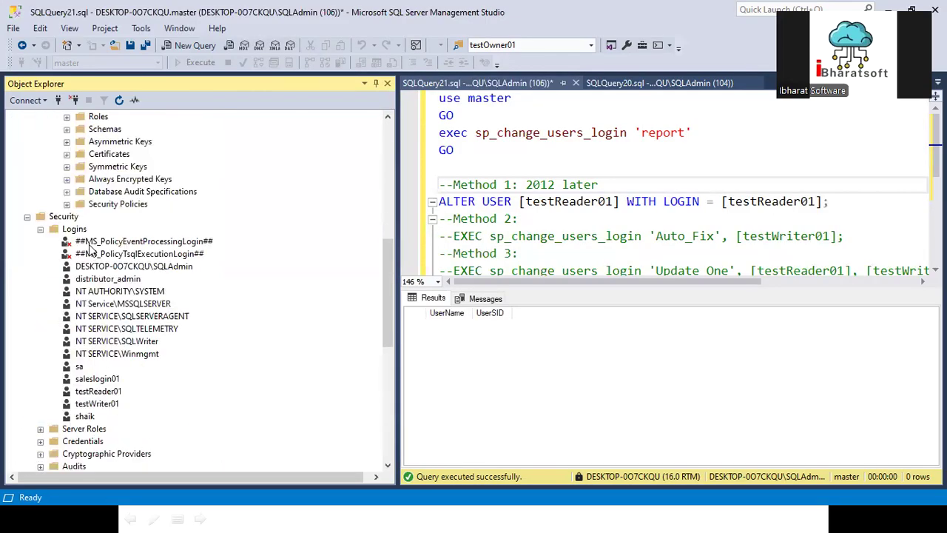
pyautogui.scroll(-15, 90, 251)
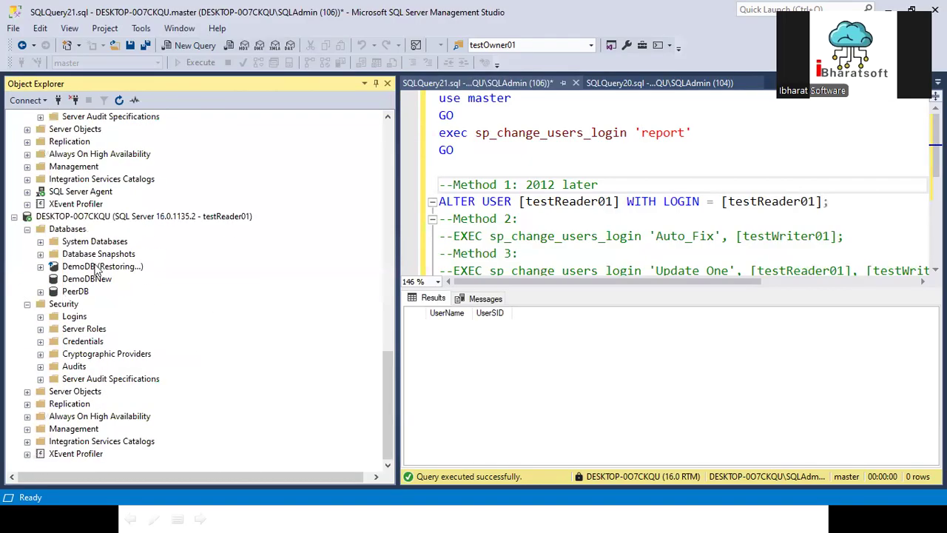
pyautogui.scroll(9, 95, 268)
pyautogui.scroll(8, 130, 247)
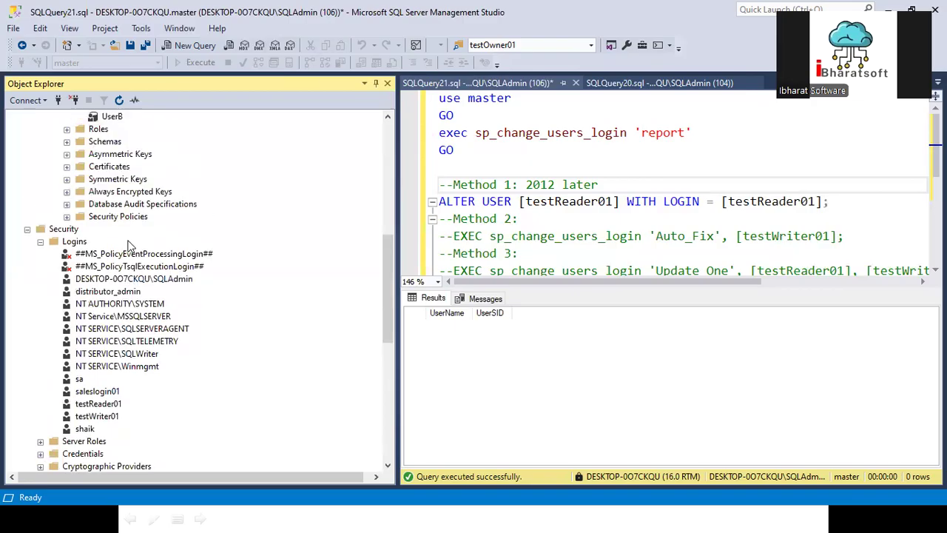
pyautogui.click(68, 255)
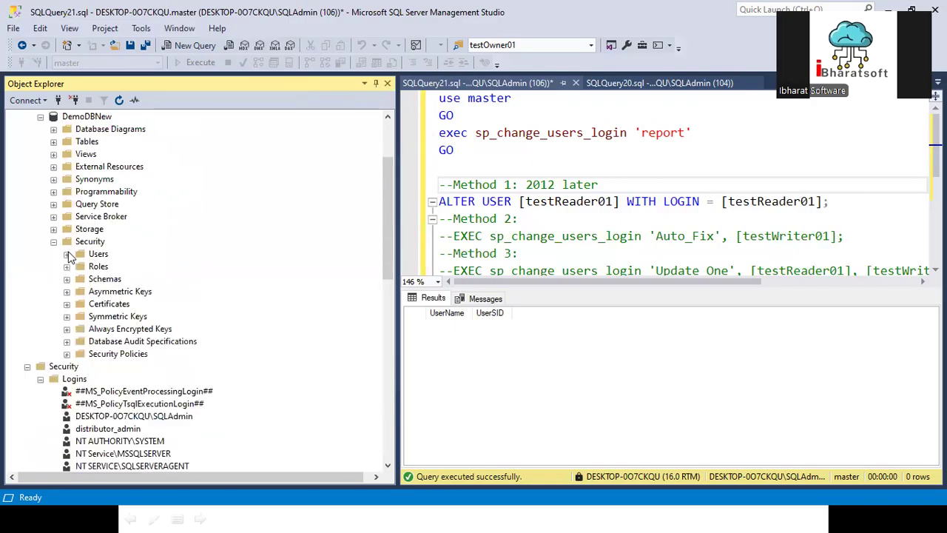
pyautogui.click(53, 242)
pyautogui.scroll(2, 58, 244)
pyautogui.scroll(1, 58, 244)
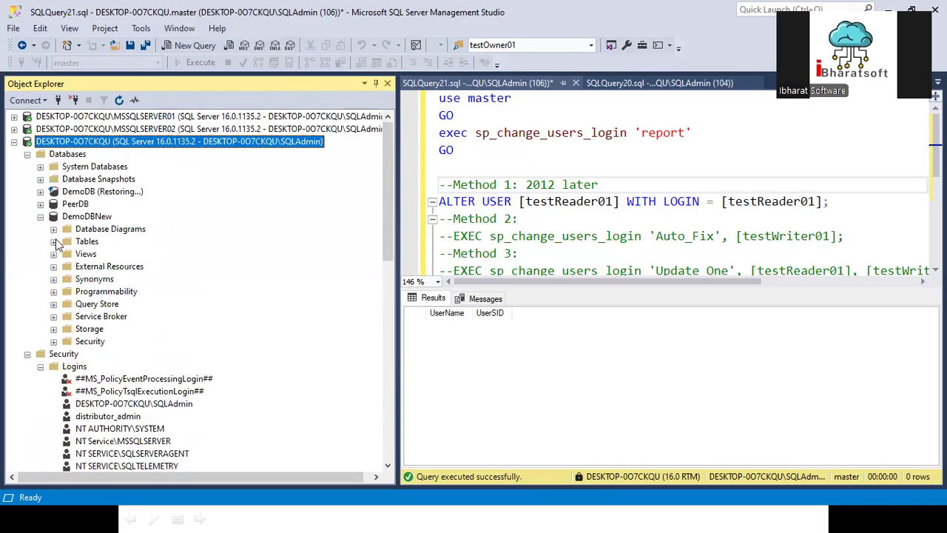
pyautogui.scroll(-5, 59, 240)
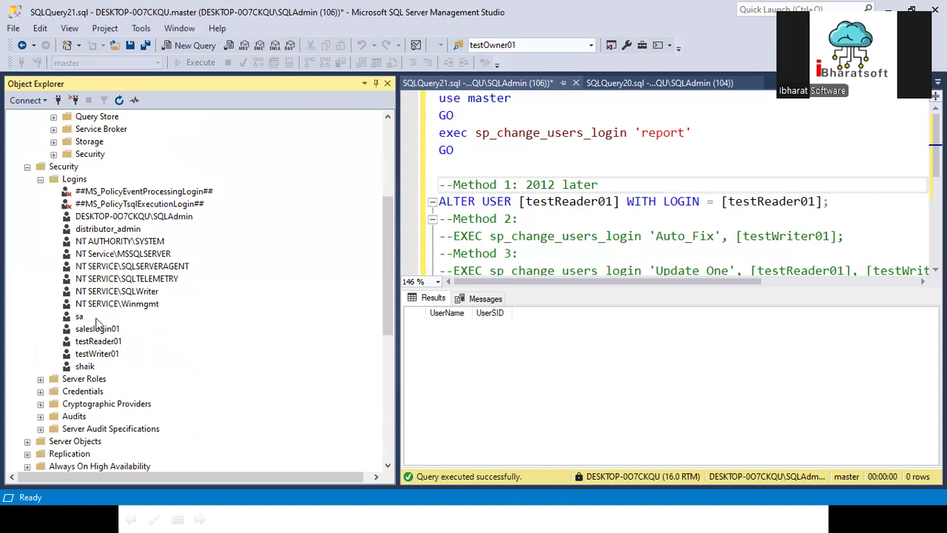
pyautogui.rightClick(82, 179)
# - Start a new login named arun using SQL Server authentication with a password and no password-policy enforcement
pyautogui.click(100, 185)
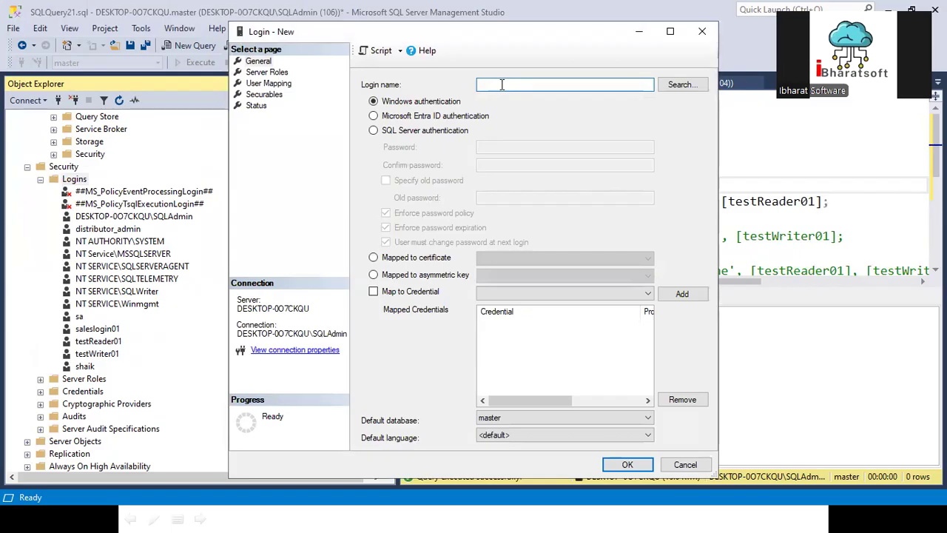
pyautogui.click(503, 85)
pyautogui.write('arun')
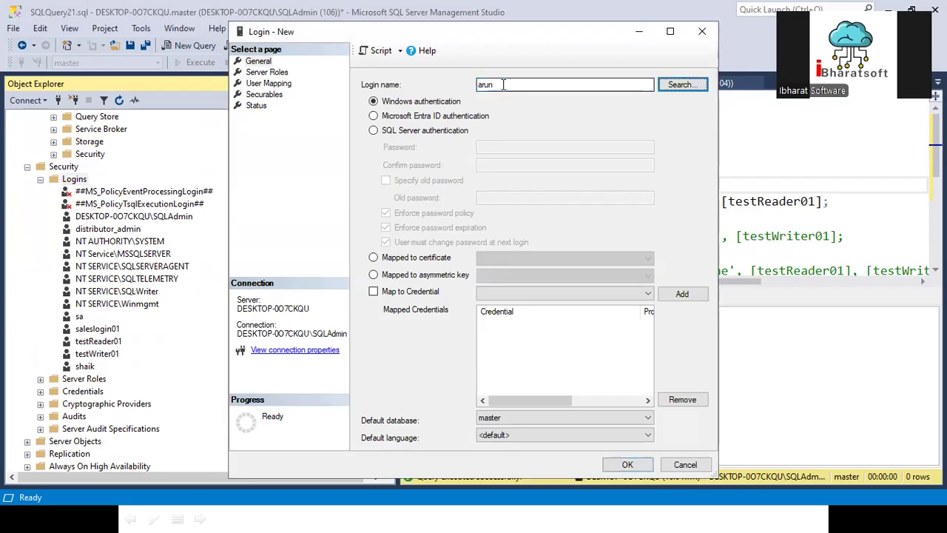
pyautogui.click(444, 131)
pyautogui.click(497, 152)
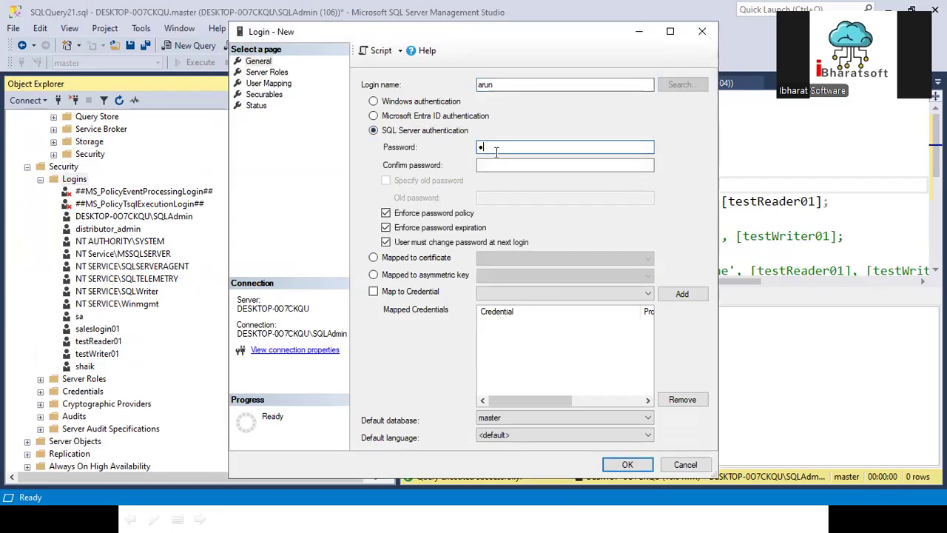
pyautogui.write('●●●●●●●')
pyautogui.press('Tab')
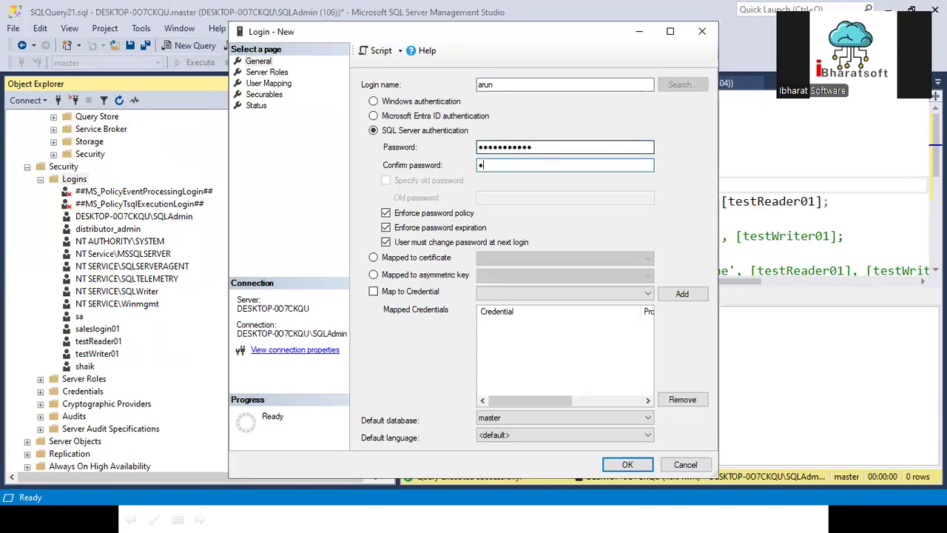
pyautogui.write('●●●●●●●●●●●')
pyautogui.click(385, 213)
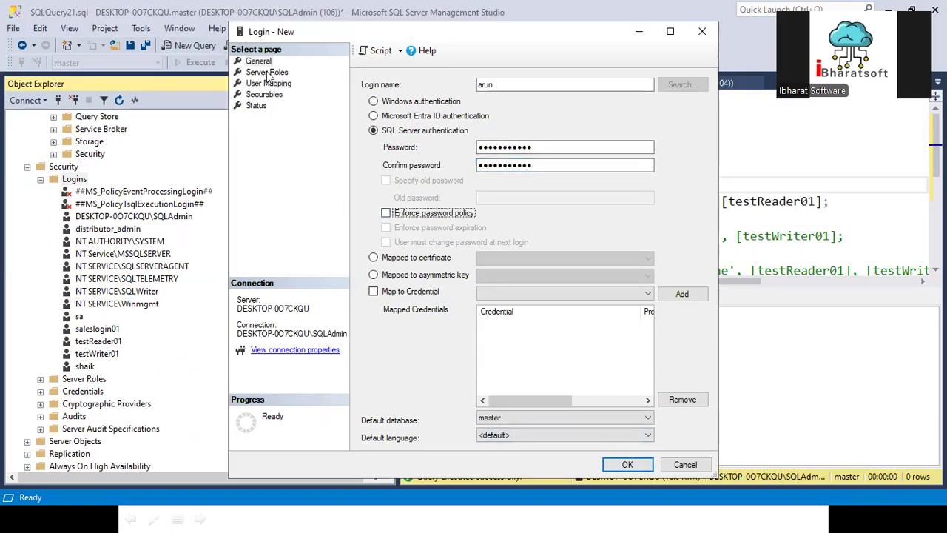
# - In User Mapping, tick DemoDBNew so arun gets a matching database user there
pyautogui.click(267, 73)
pyautogui.click(268, 83)
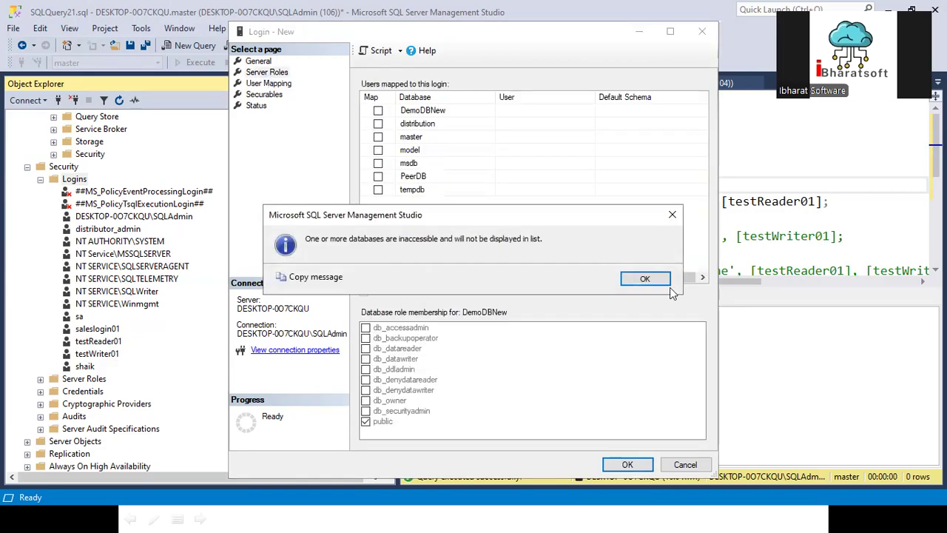
pyautogui.click(644, 279)
pyautogui.click(271, 72)
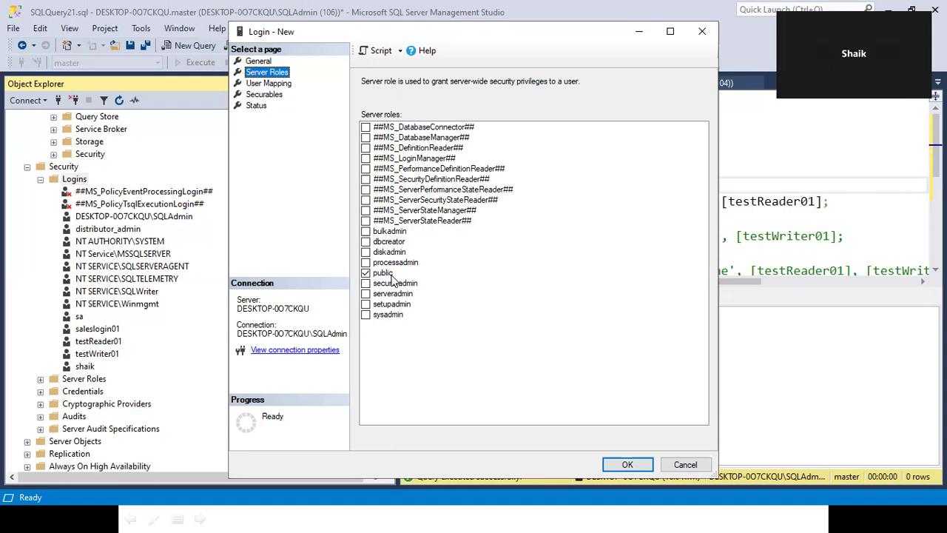
pyautogui.click(270, 84)
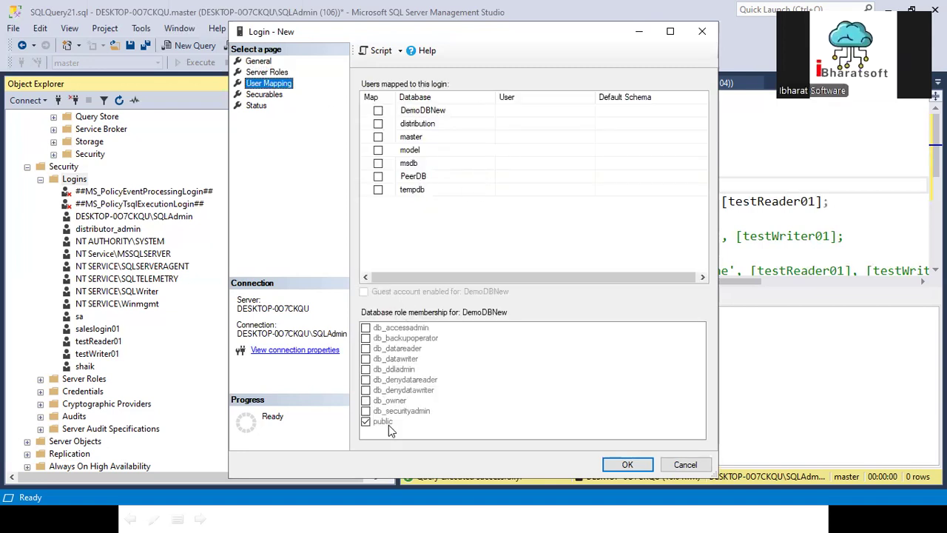
pyautogui.click(424, 113)
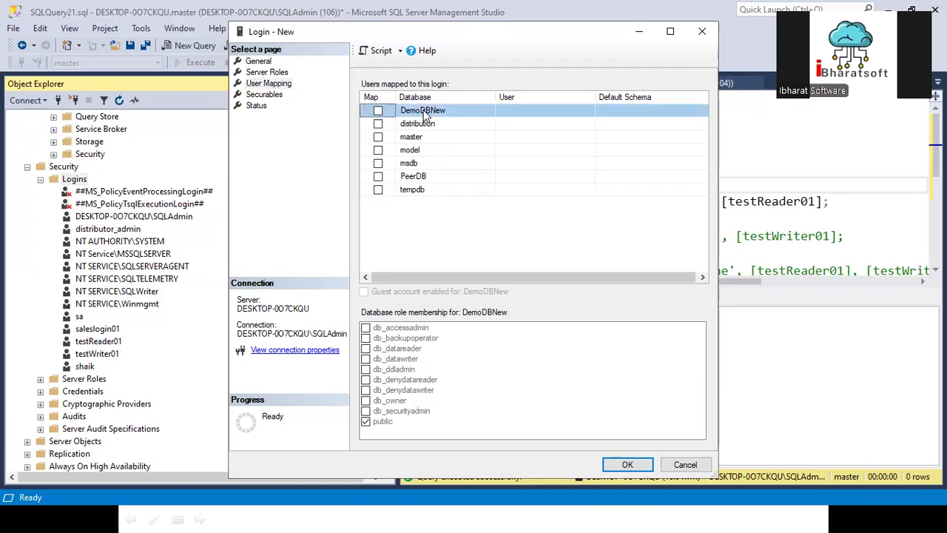
pyautogui.click(378, 111)
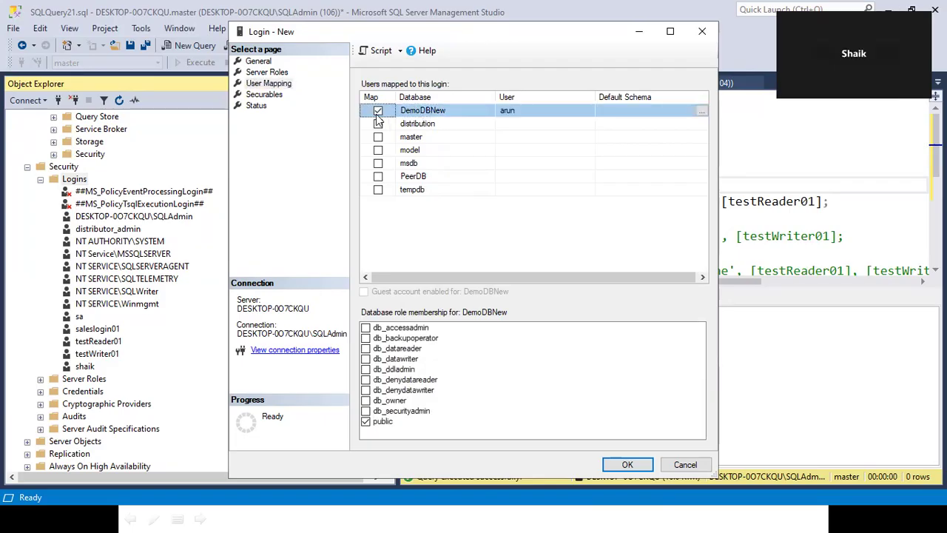
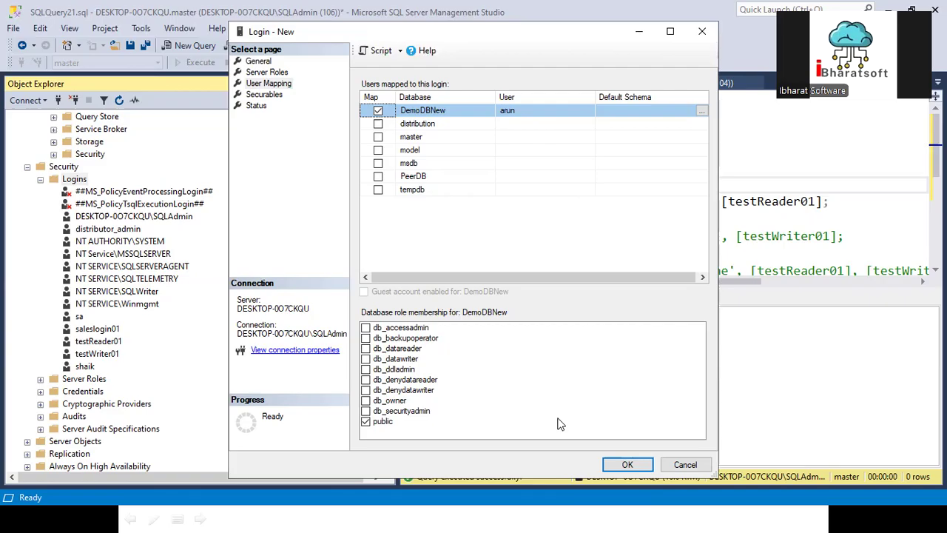
# - Create the arun login with its DemoDBNew mapping and confirm it under Security > Logins
pyautogui.click(627, 464)
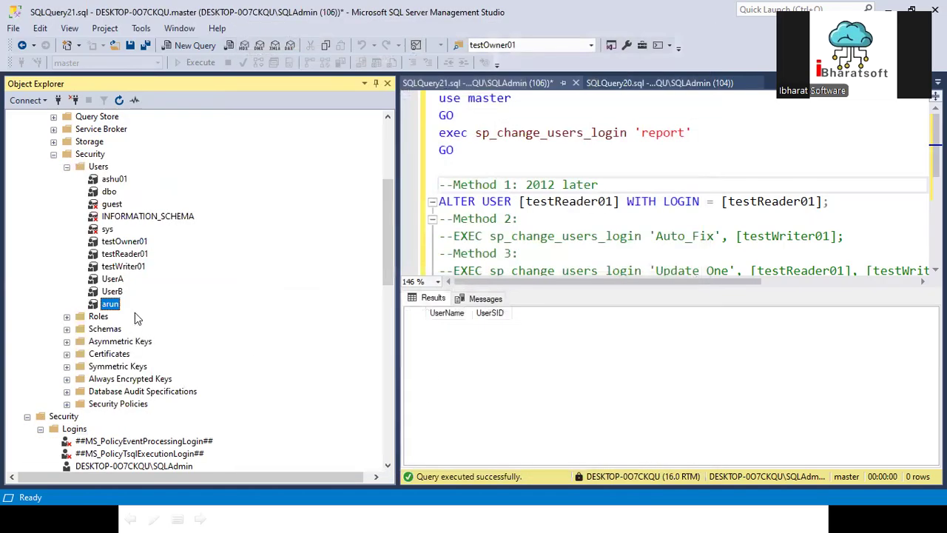
pyautogui.scroll(3, 133, 311)
pyautogui.scroll(-1, 137, 355)
pyautogui.scroll(2, 111, 339)
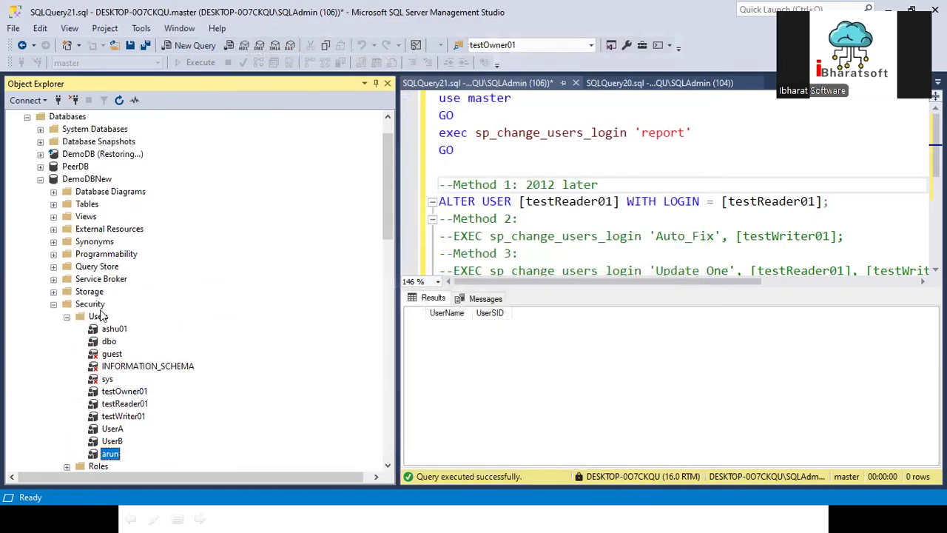
pyautogui.scroll(-6, 108, 360)
pyautogui.scroll(-5, 109, 361)
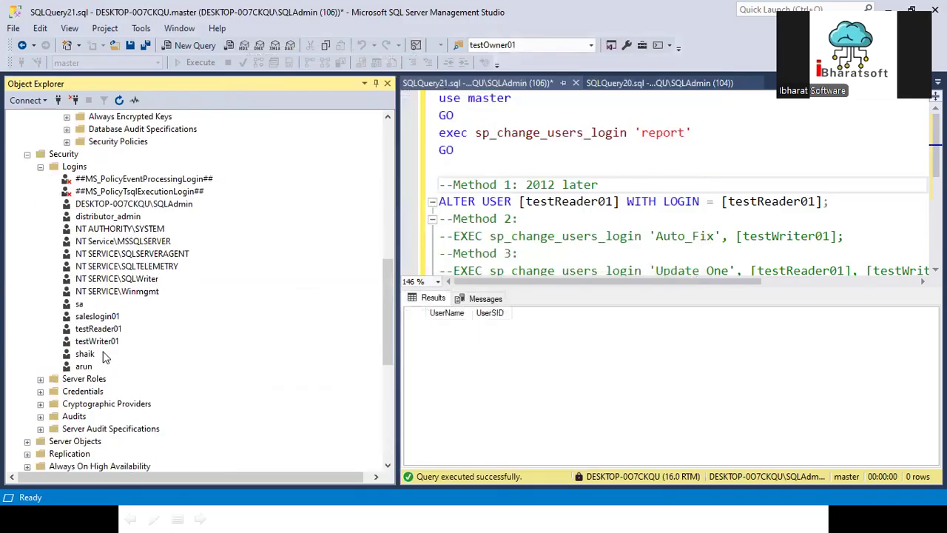
pyautogui.click(84, 368)
pyautogui.click(74, 158)
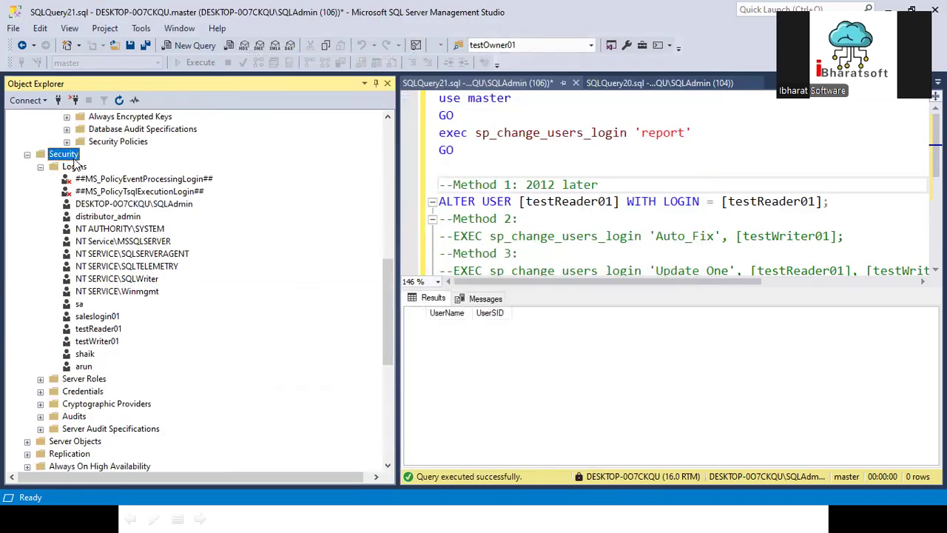
pyautogui.scroll(12, 79, 181)
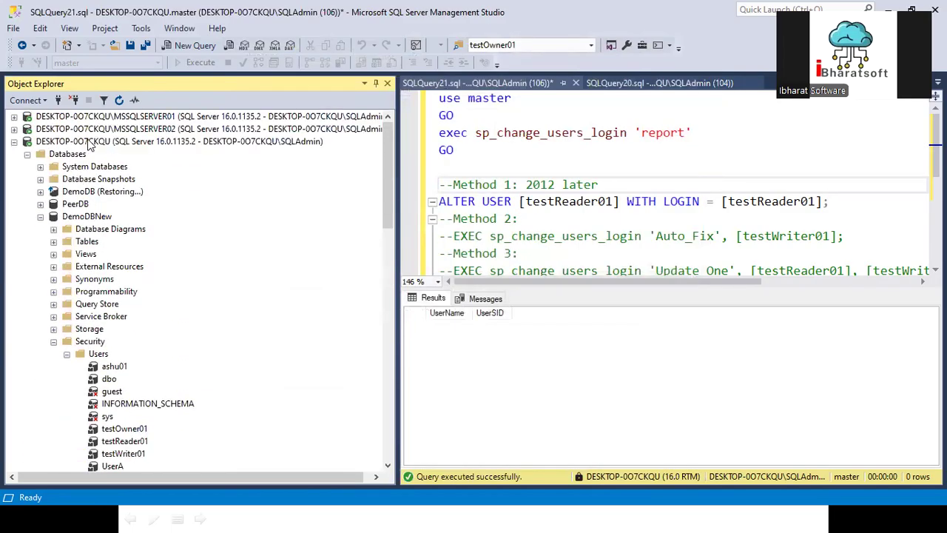
# - Connect a second DESKTOP-0O7CKQU session as arun using SQL Server Authentication and its password
pyautogui.rightClick(86, 140)
pyautogui.press('Escape')
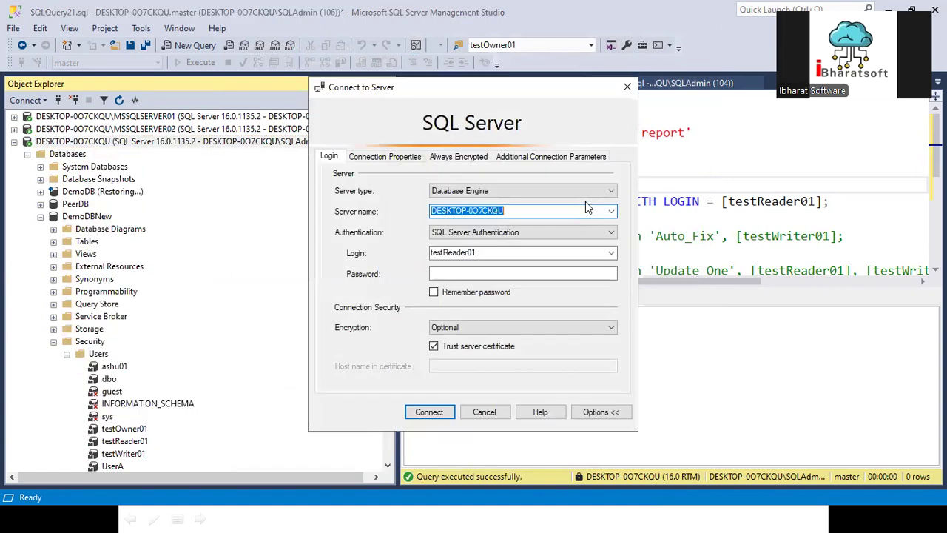
pyautogui.doubleClick(472, 252)
pyautogui.write('arun')
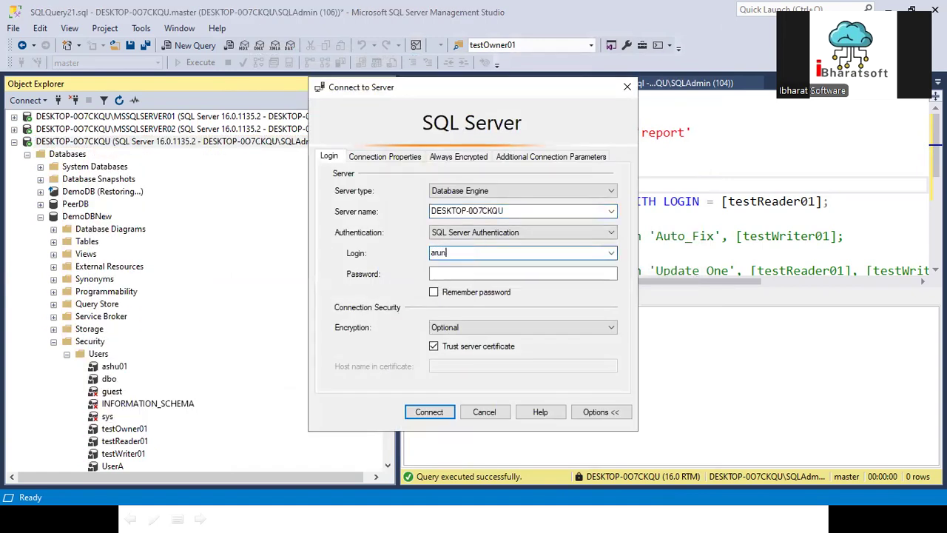
pyautogui.press('Tab')
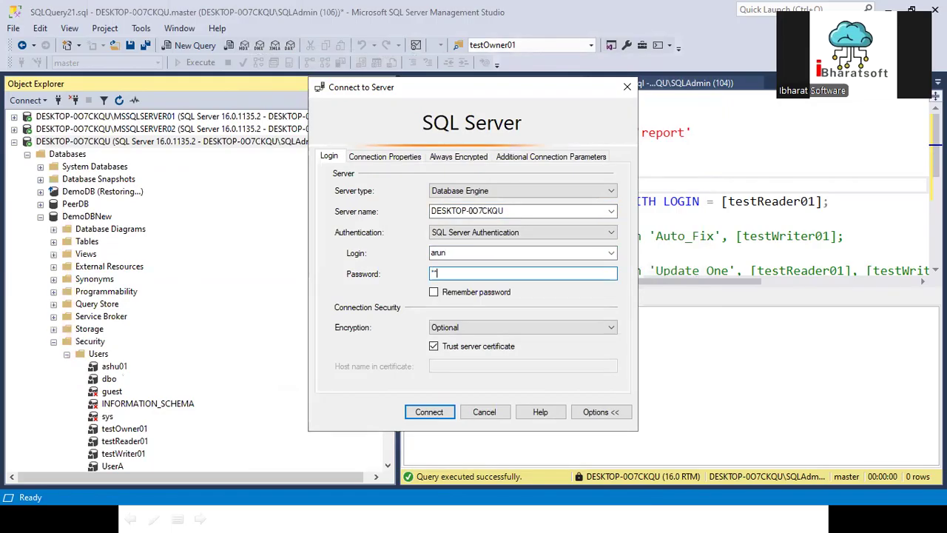
pyautogui.write('•••••••••••')
pyautogui.click(430, 413)
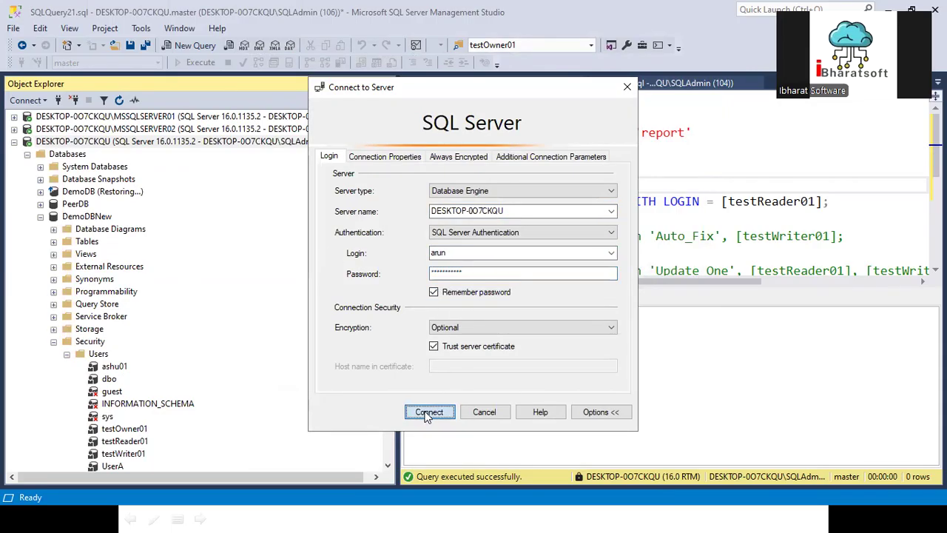
# - Browse the arun connection's databases, dismissing the PeerDB access error, then collapse them
pyautogui.click(28, 367)
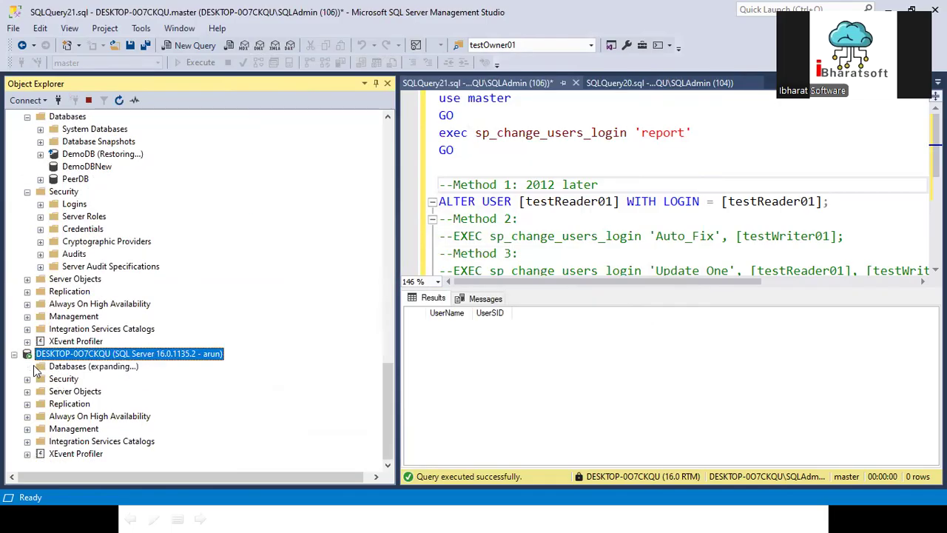
pyautogui.click(41, 366)
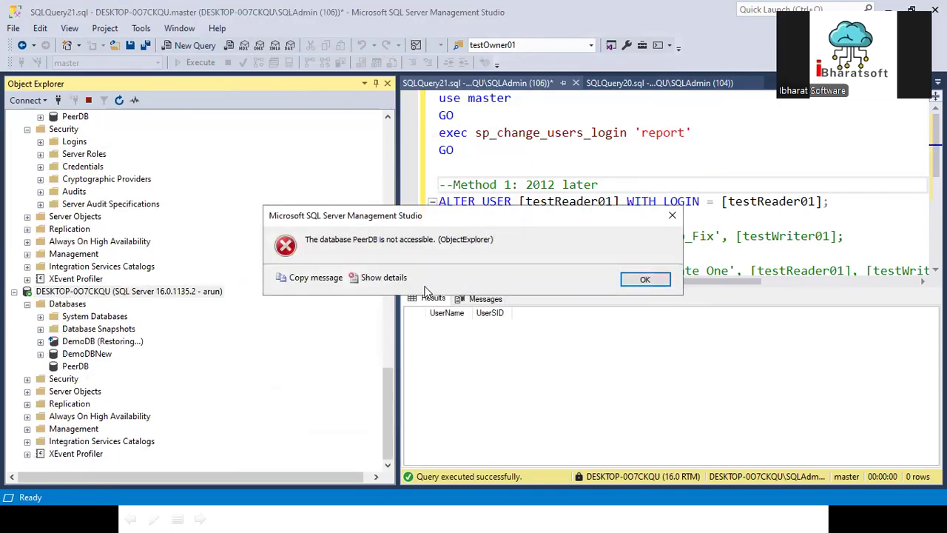
pyautogui.click(641, 279)
pyautogui.click(41, 317)
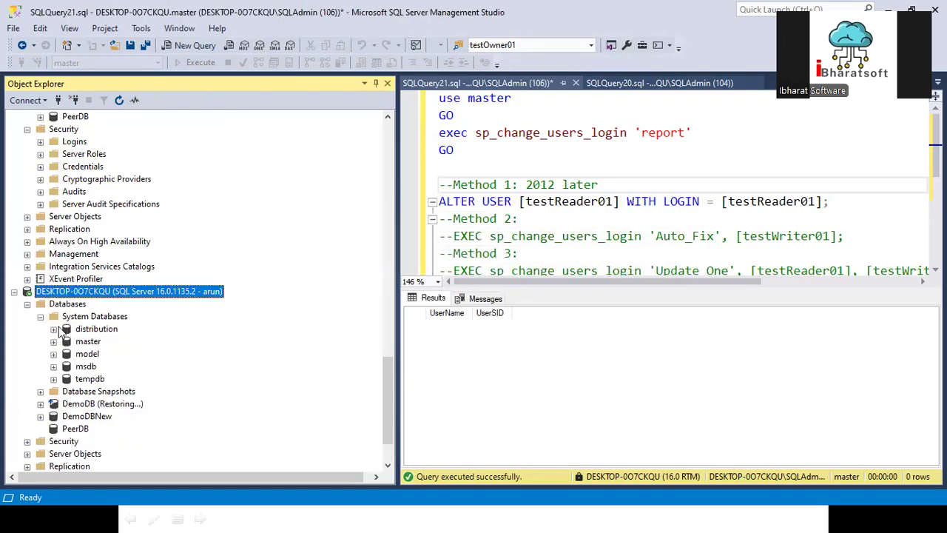
pyautogui.click(53, 342)
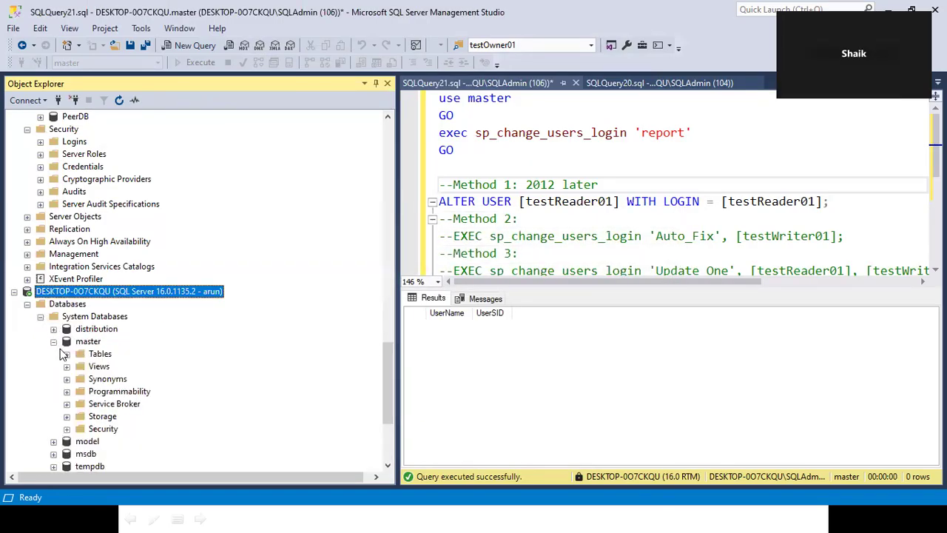
pyautogui.click(66, 353)
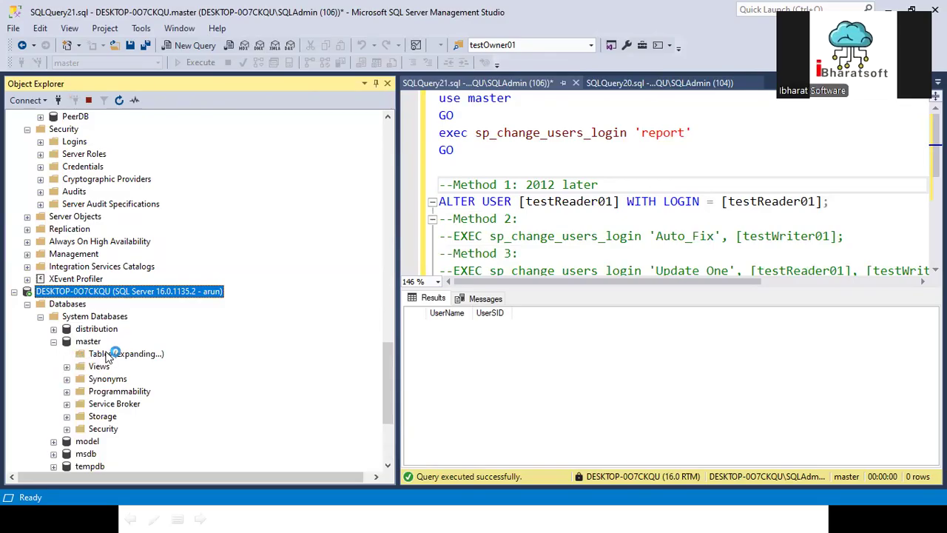
pyautogui.scroll(-4, 74, 311)
pyautogui.scroll(3, 44, 281)
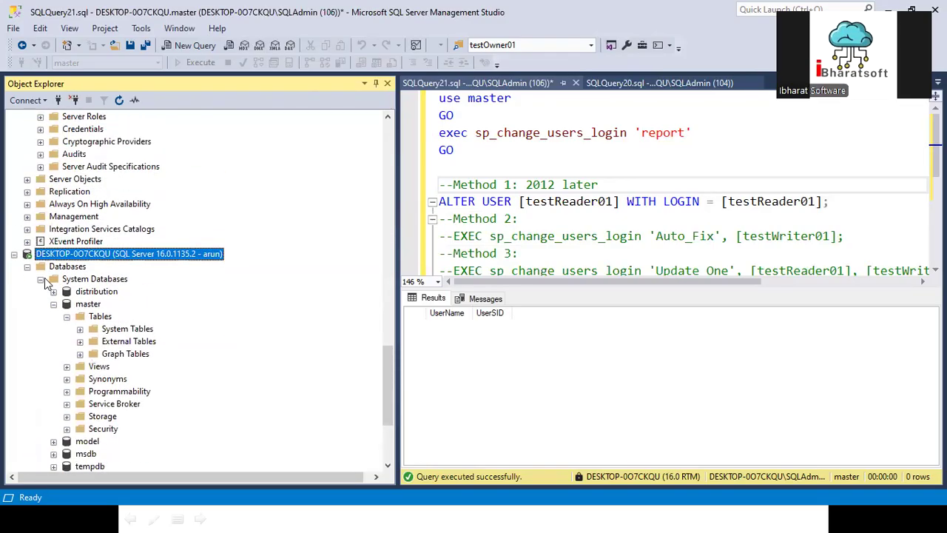
pyautogui.click(27, 266)
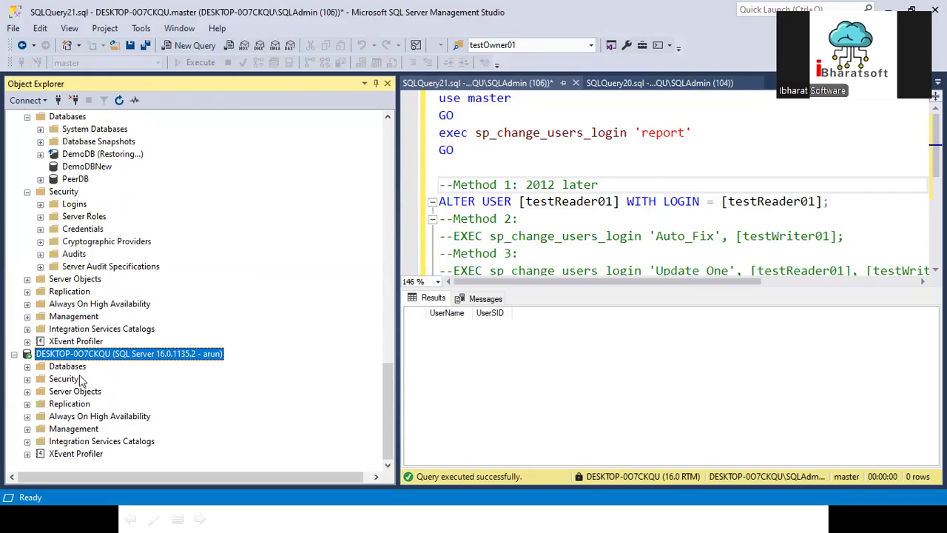
pyautogui.scroll(-2, 502, 186)
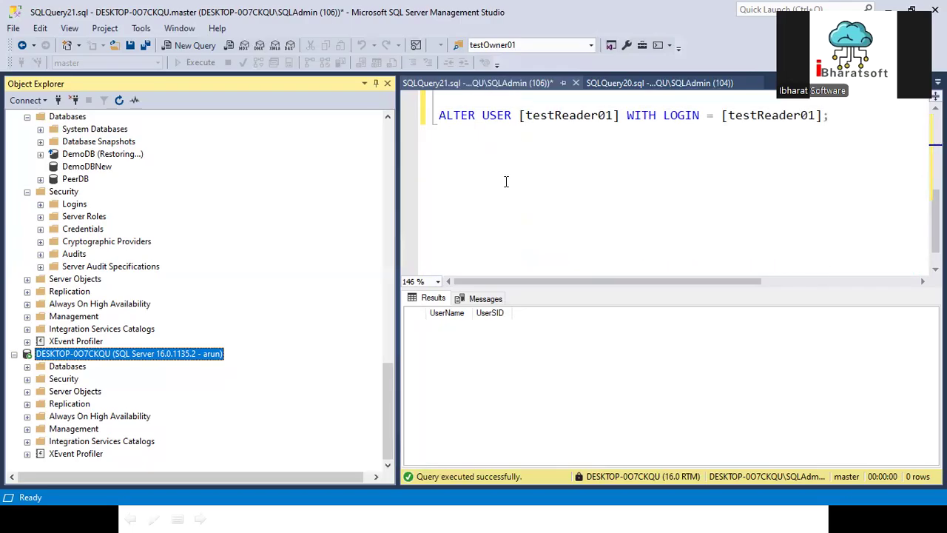
# - Clear the fix-script selection in the migration notes document and return to Management Studio
pyautogui.hotkey('alt', 'Tab')
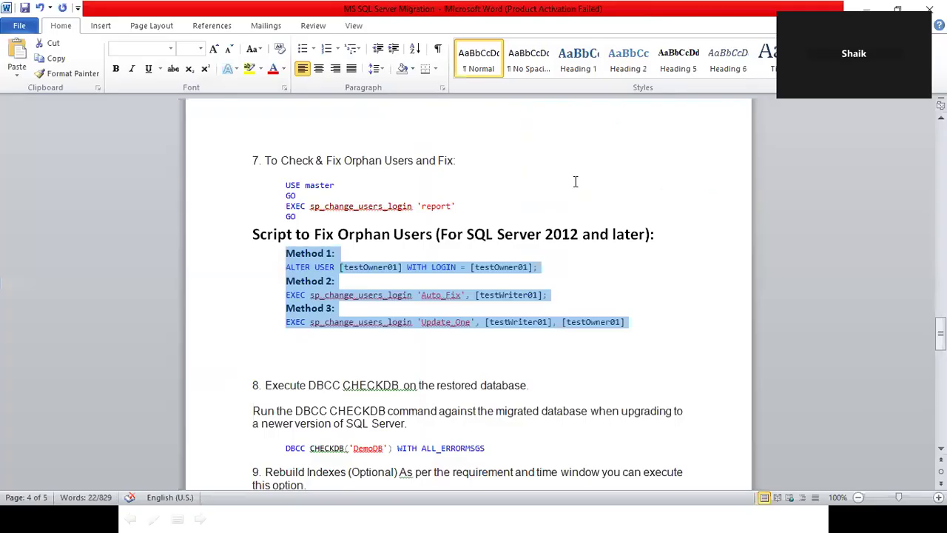
pyautogui.click(349, 361)
pyautogui.scroll(-2, 348, 359)
pyautogui.hotkey('alt', 'Tab')
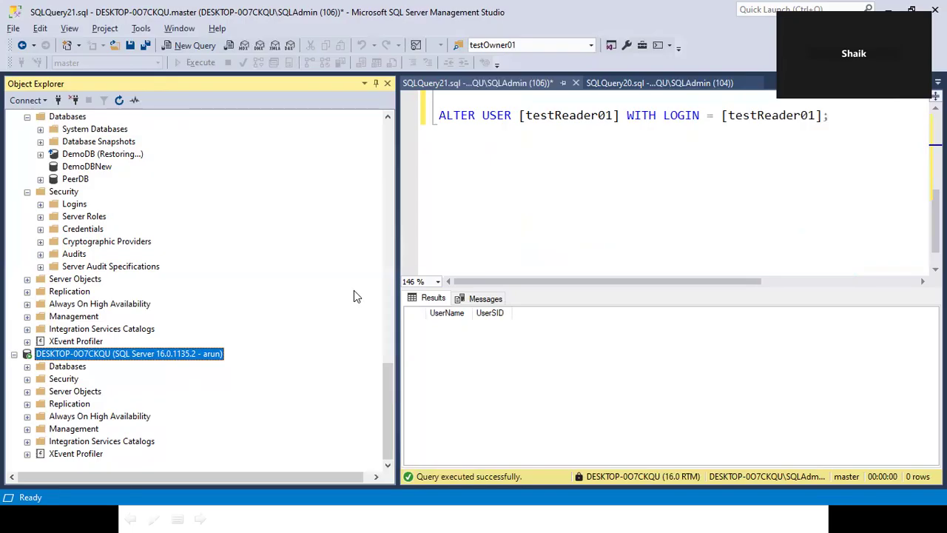
# - Collapse the arun connection's system databases and disconnect the arun server connection
pyautogui.click(28, 366)
pyautogui.scroll(-2, 83, 370)
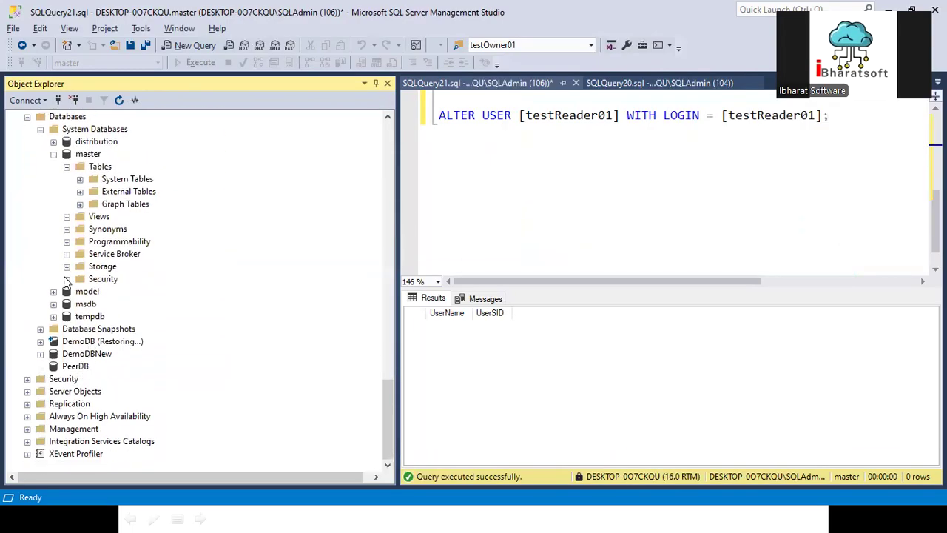
pyautogui.scroll(3, 65, 268)
pyautogui.click(41, 242)
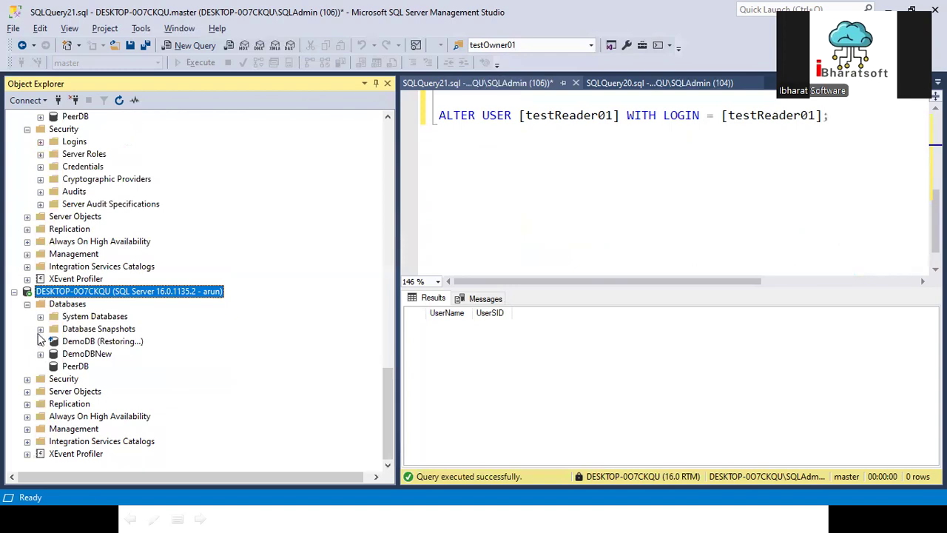
pyautogui.scroll(4, 140, 248)
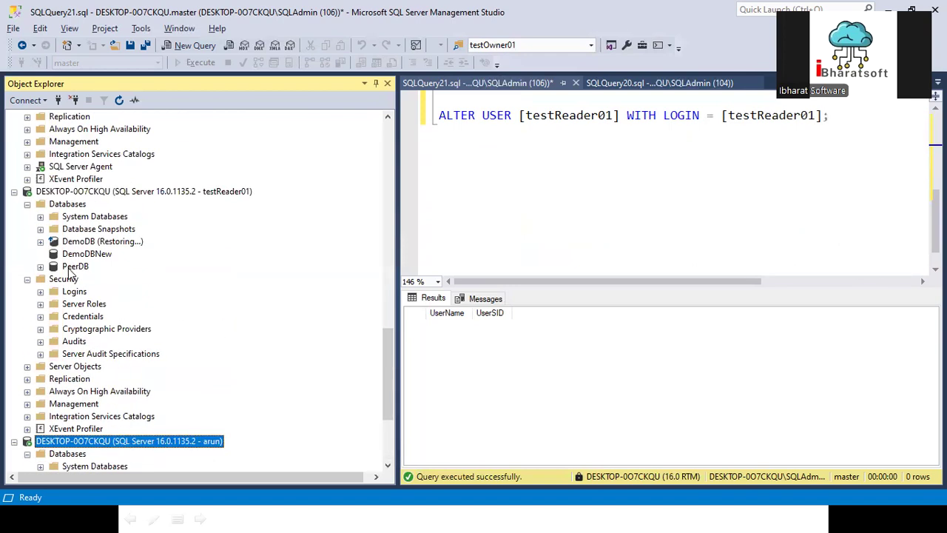
pyautogui.rightClick(114, 442)
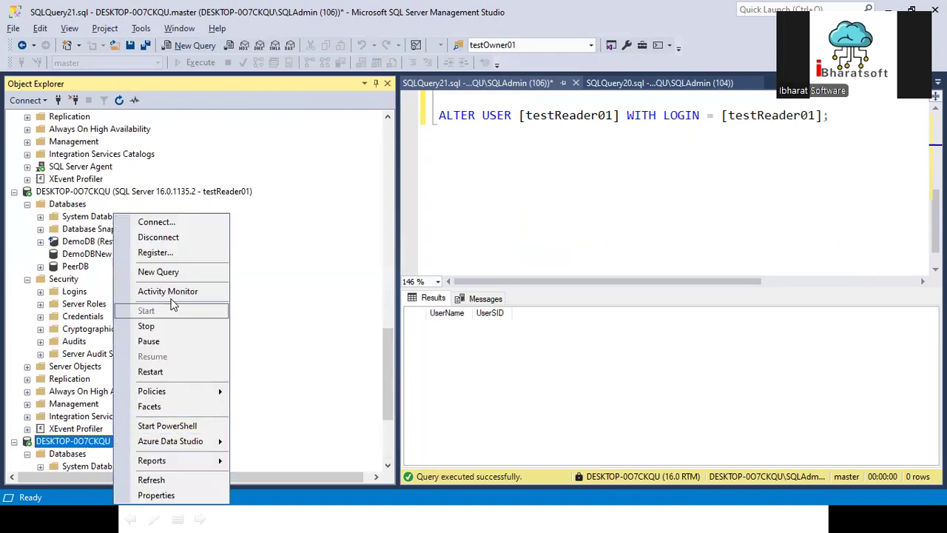
pyautogui.click(157, 238)
# - Expand the server's Logins folder to locate arun, then collapse DemoDBNew
pyautogui.click(40, 317)
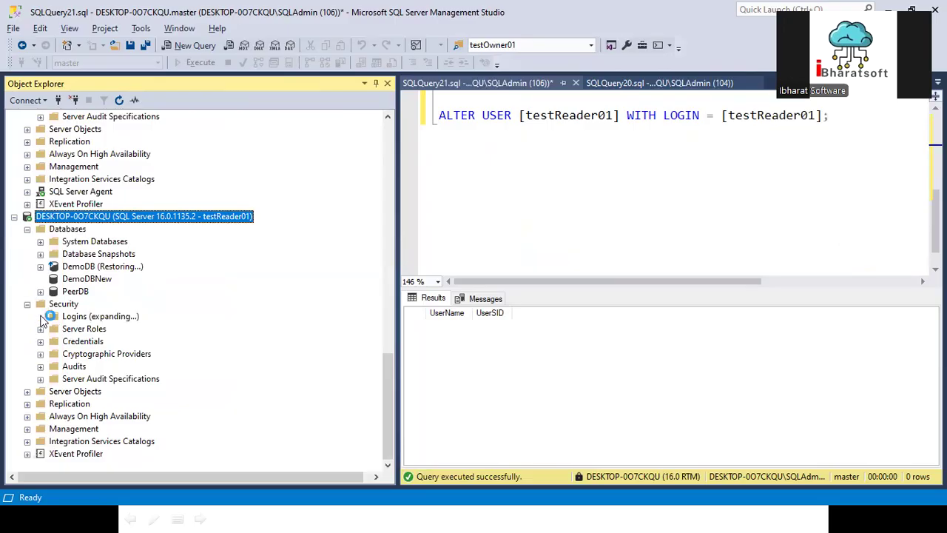
pyautogui.scroll(3, 105, 236)
pyautogui.scroll(9, 106, 235)
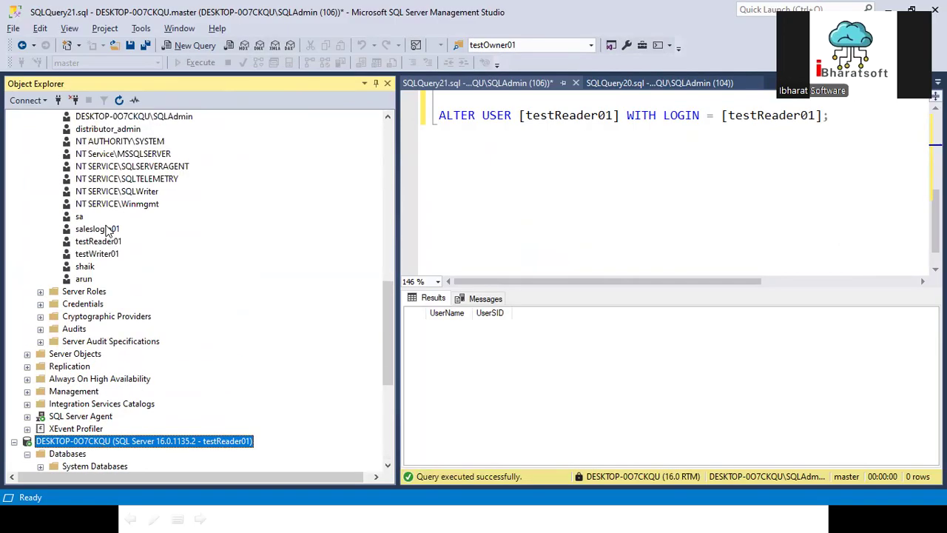
pyautogui.scroll(4, 77, 241)
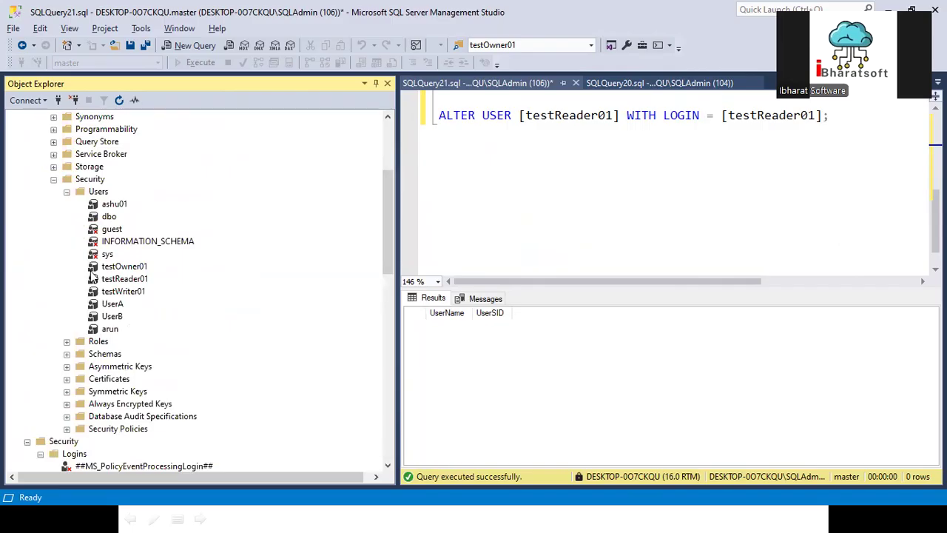
pyautogui.scroll(4, 78, 241)
pyautogui.scroll(-3, 104, 307)
pyautogui.scroll(-1, 104, 307)
pyautogui.rightClick(115, 330)
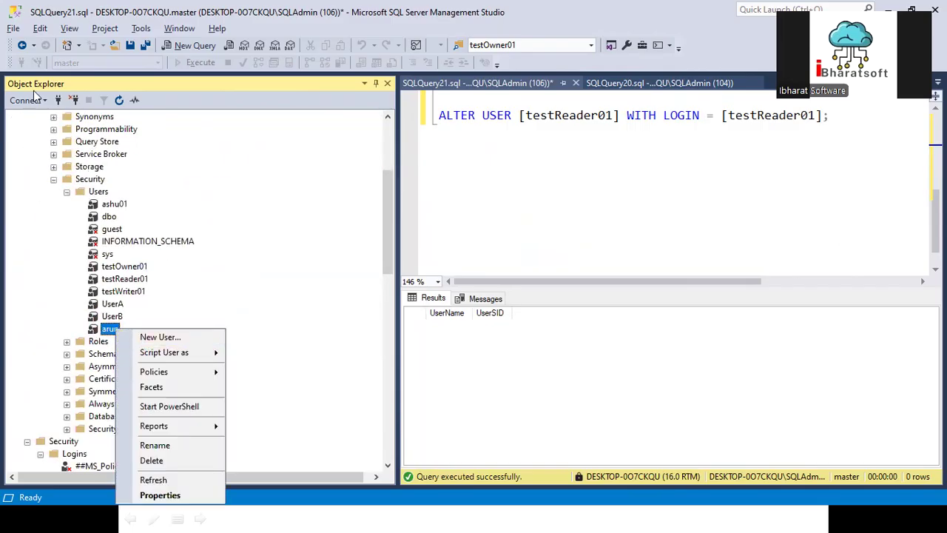
pyautogui.scroll(2, 41, 211)
pyautogui.click(41, 130)
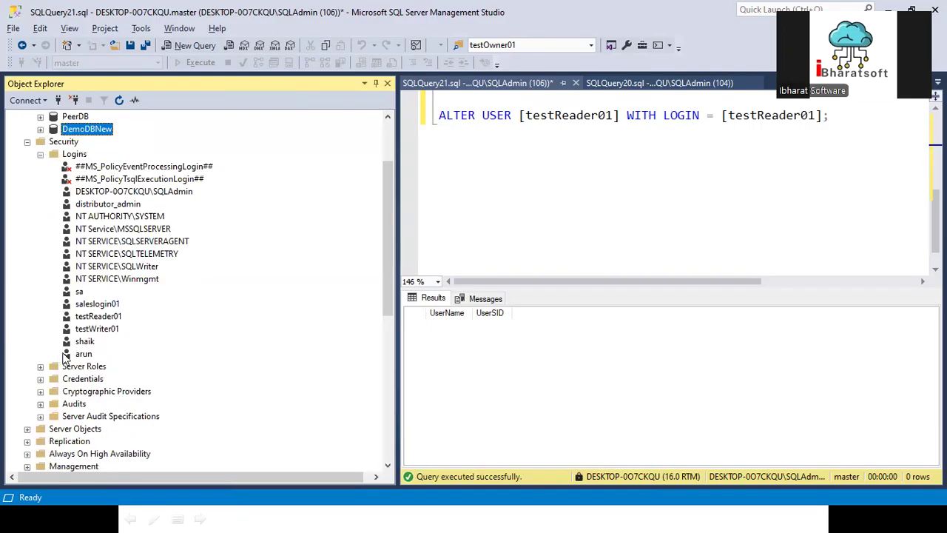
pyautogui.rightClick(77, 353)
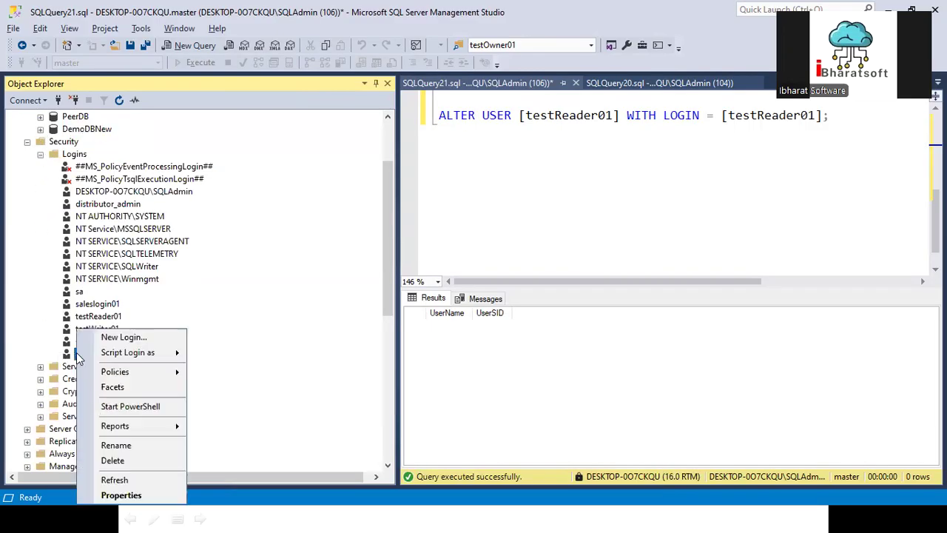
pyautogui.click(115, 460)
pyautogui.click(603, 463)
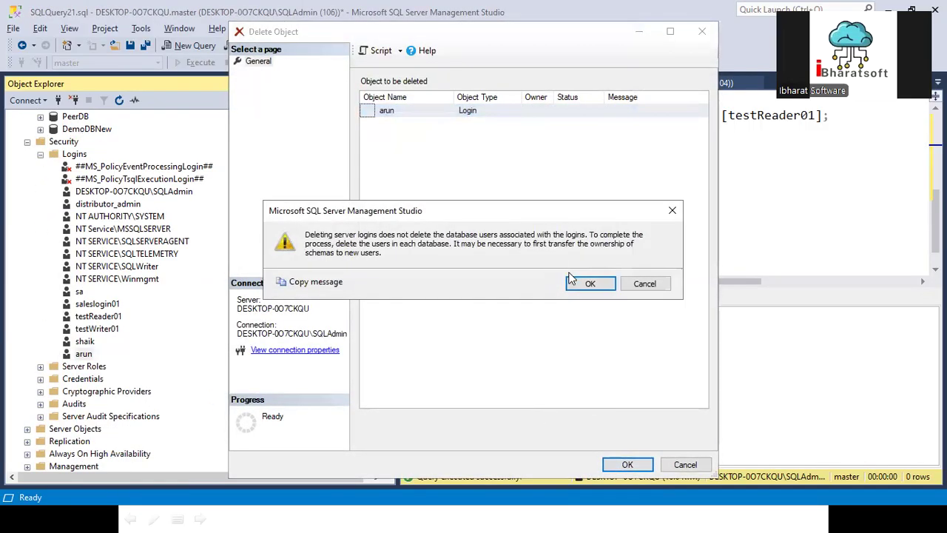
pyautogui.click(596, 283)
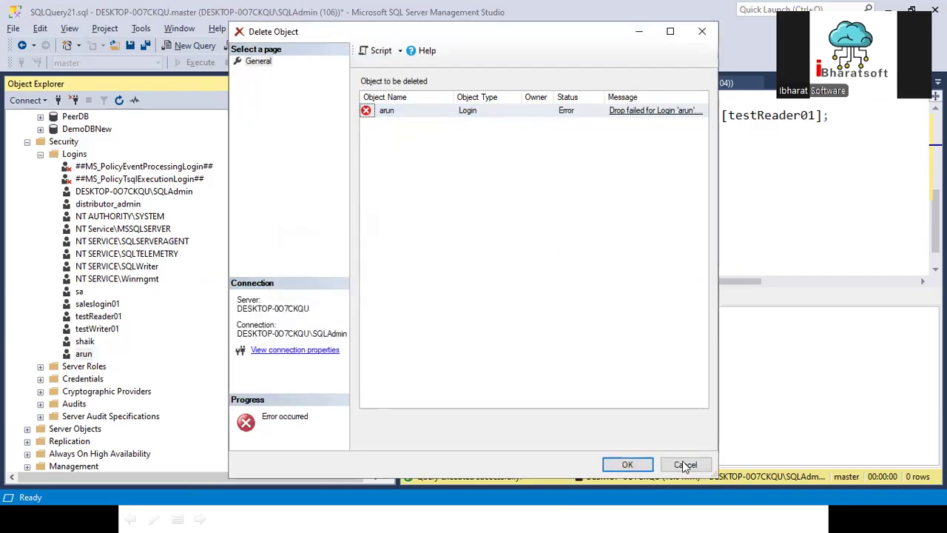
pyautogui.click(635, 111)
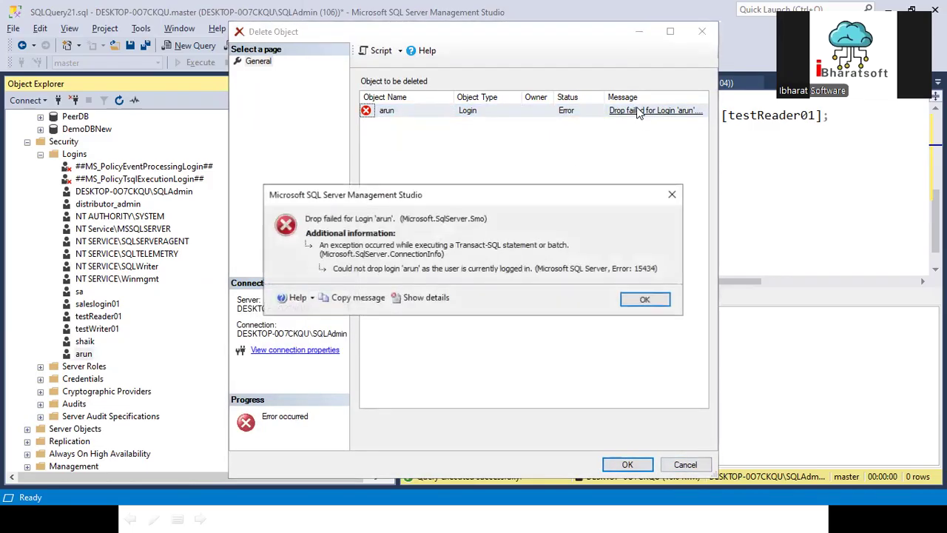
pyautogui.click(648, 299)
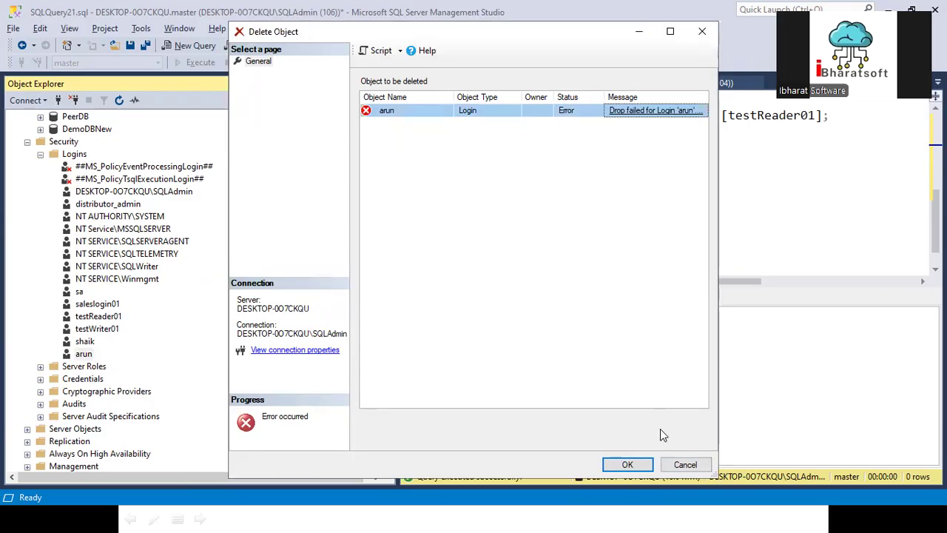
pyautogui.click(684, 465)
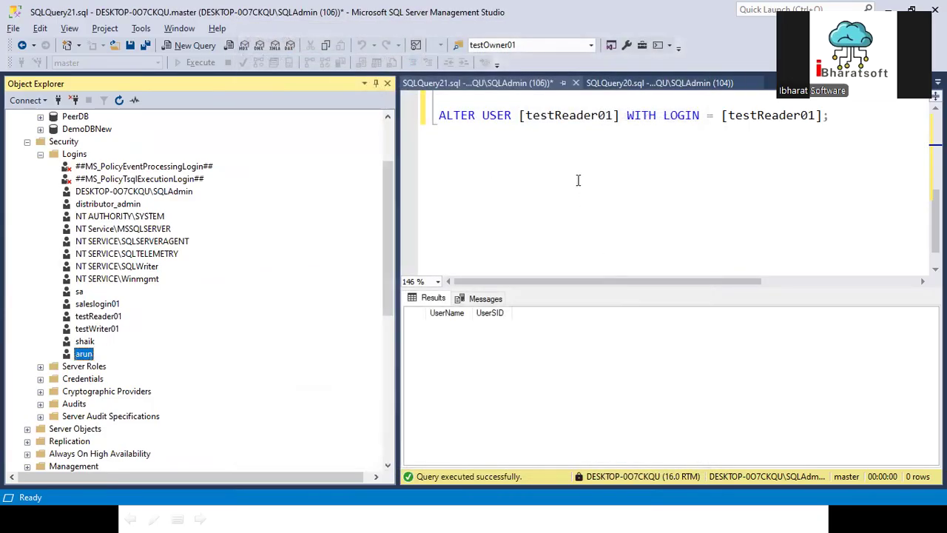